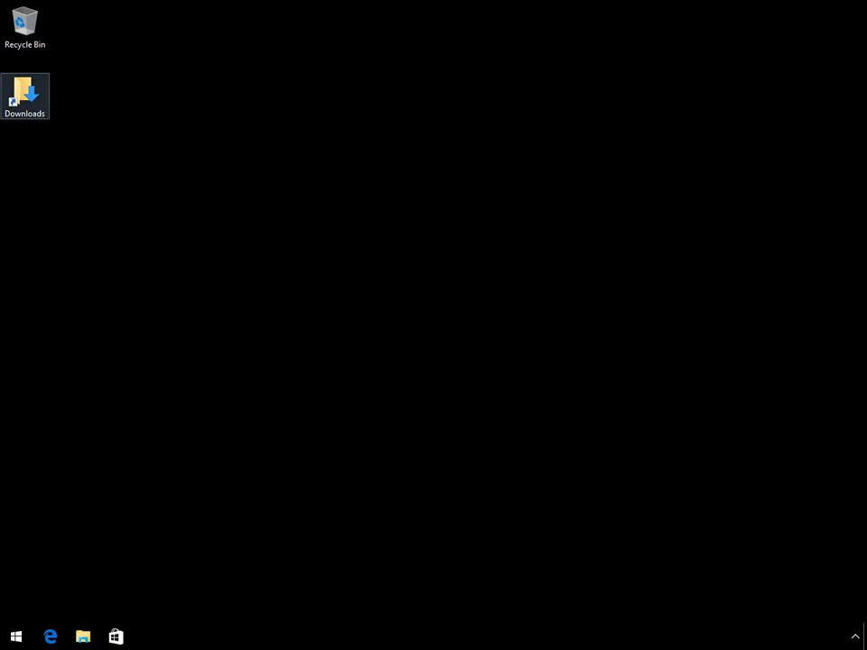
Open the Edge browser and go to java.oracle.com
left_click(50, 637)
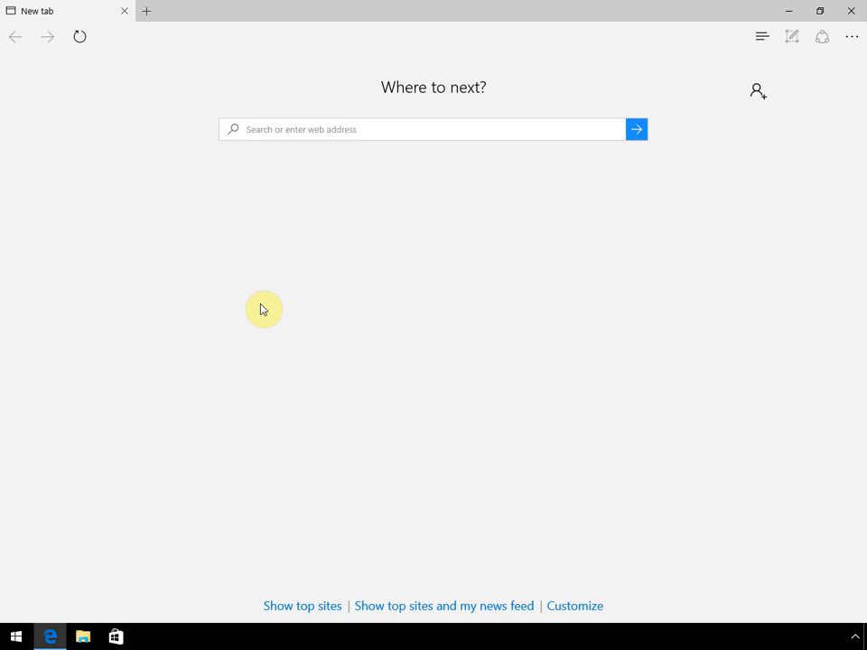
type("java.oracle.com")
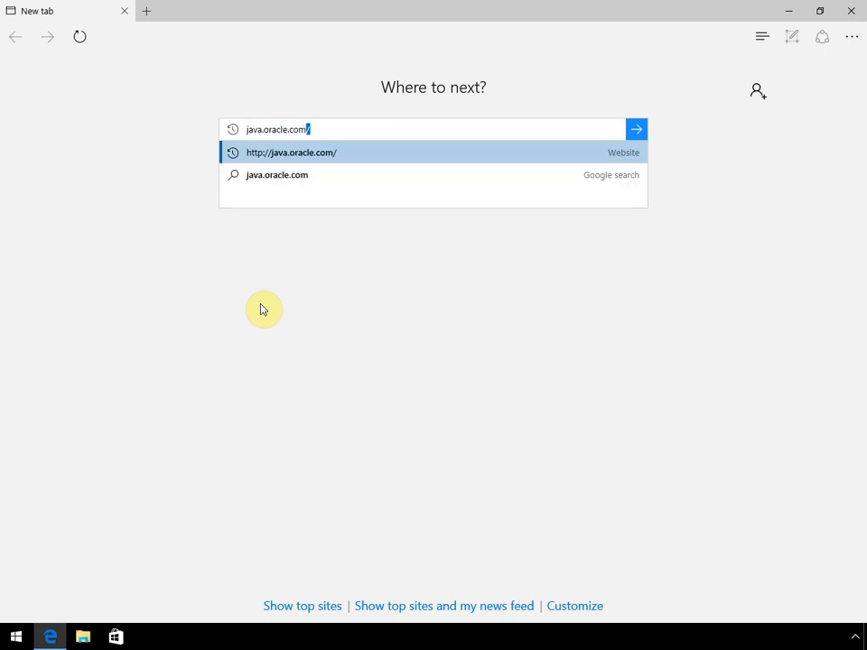
key("Return")
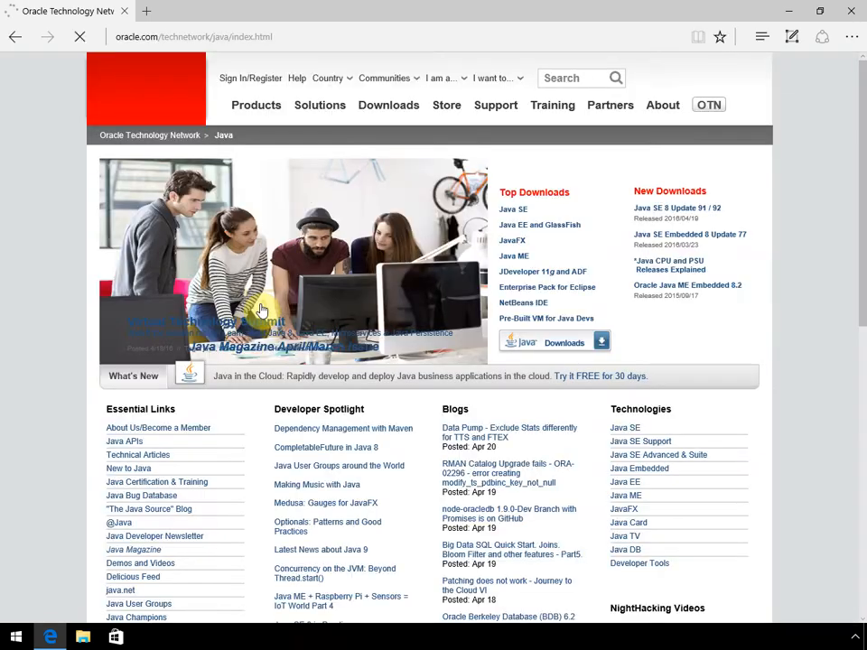
Go to the Java SE JDK download page, accept the license agreement for JDK 8u91, and close the browser
left_click(513, 213)
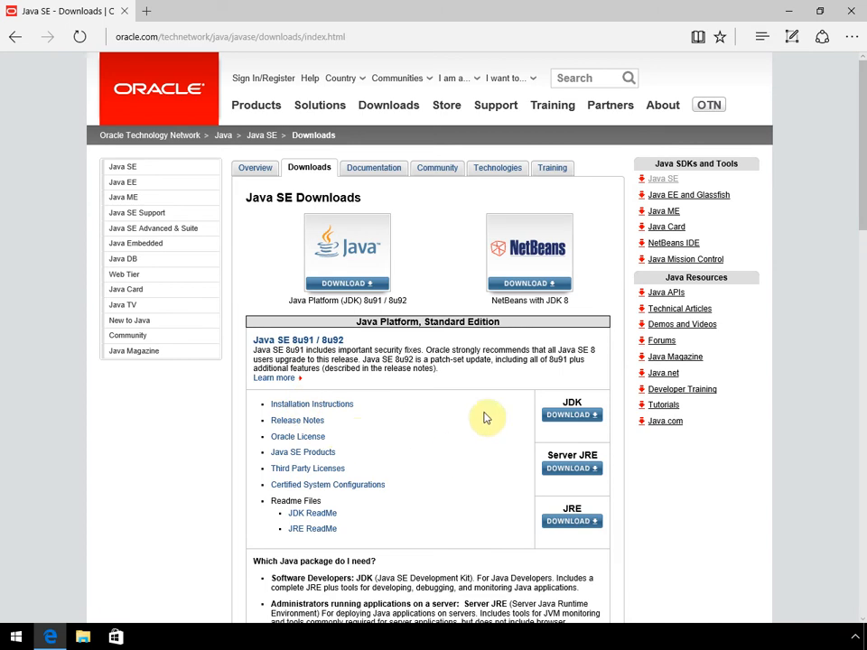
left_click(570, 415)
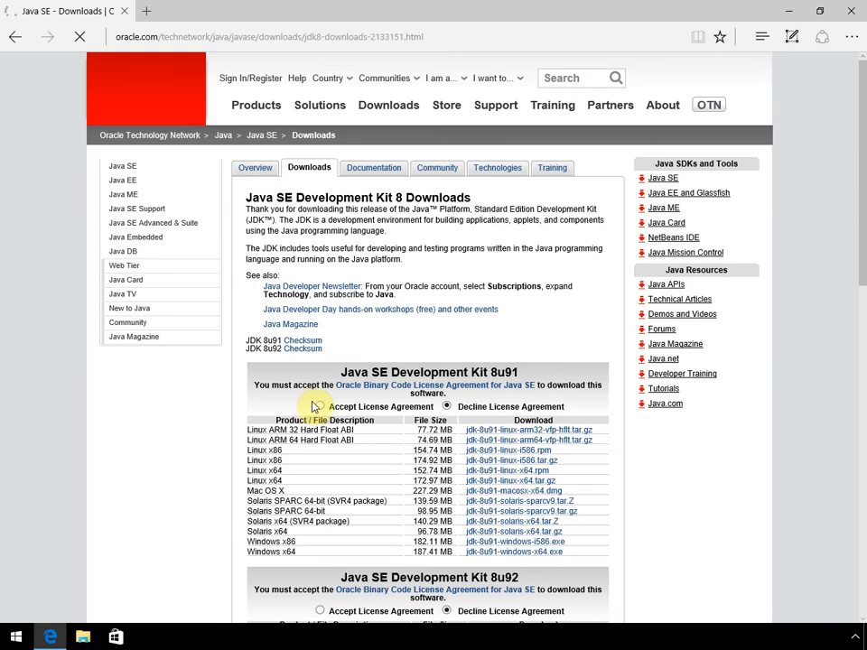
left_click(320, 405)
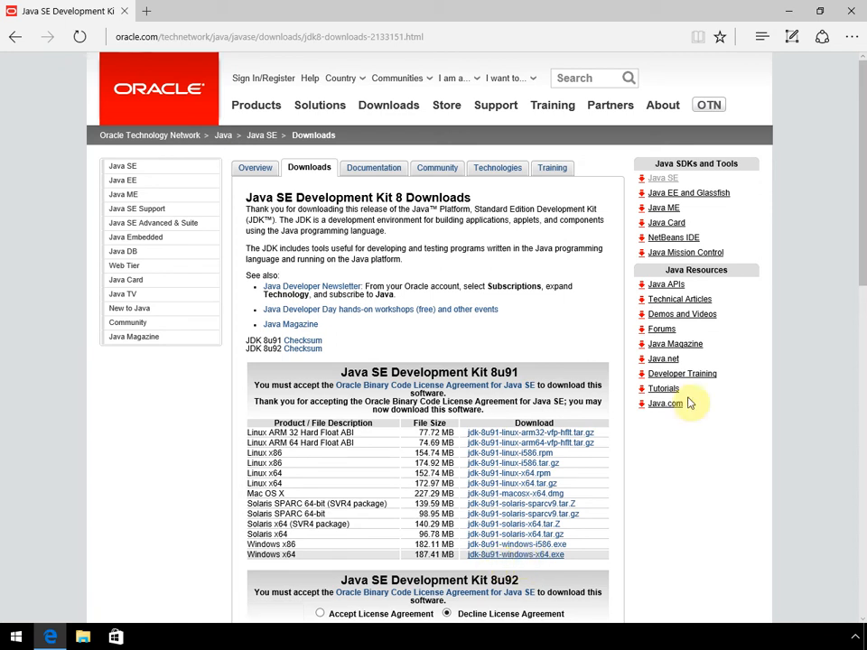
left_click(852, 9)
Launch the jdk-8u91-windows-x64 installer from the Downloads folder, allow it to make changes, and proceed to the custom setup
double_click(27, 93)
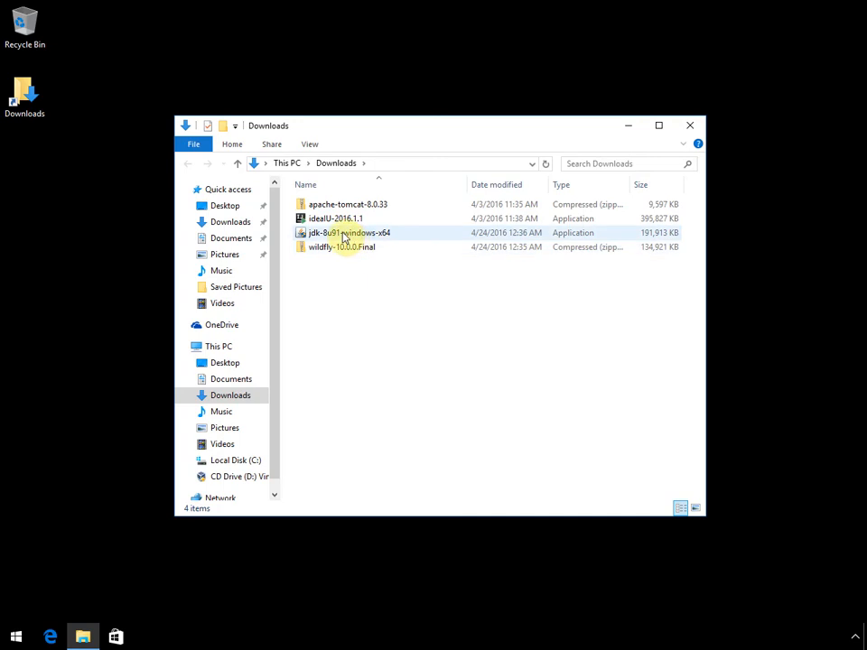
double_click(344, 237)
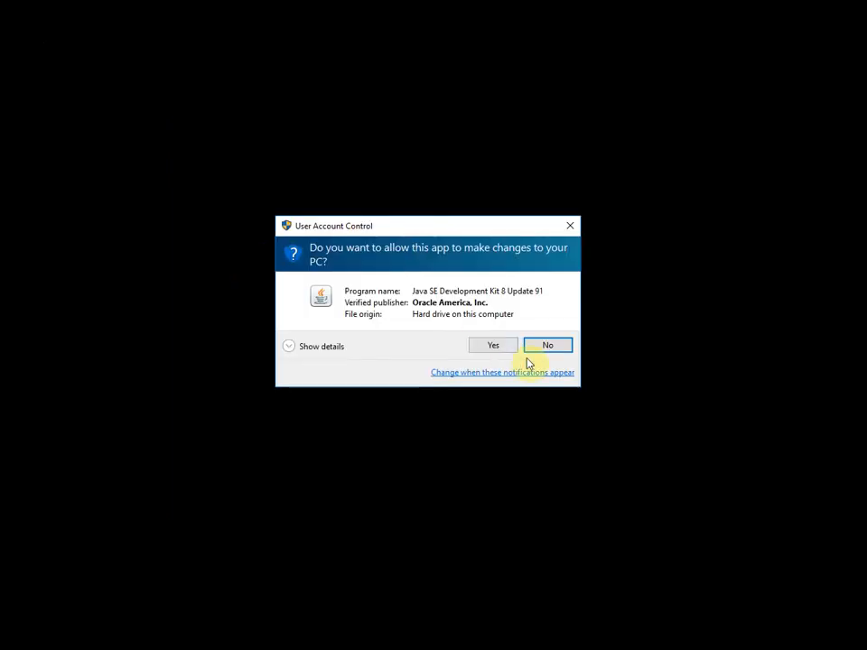
left_click(499, 344)
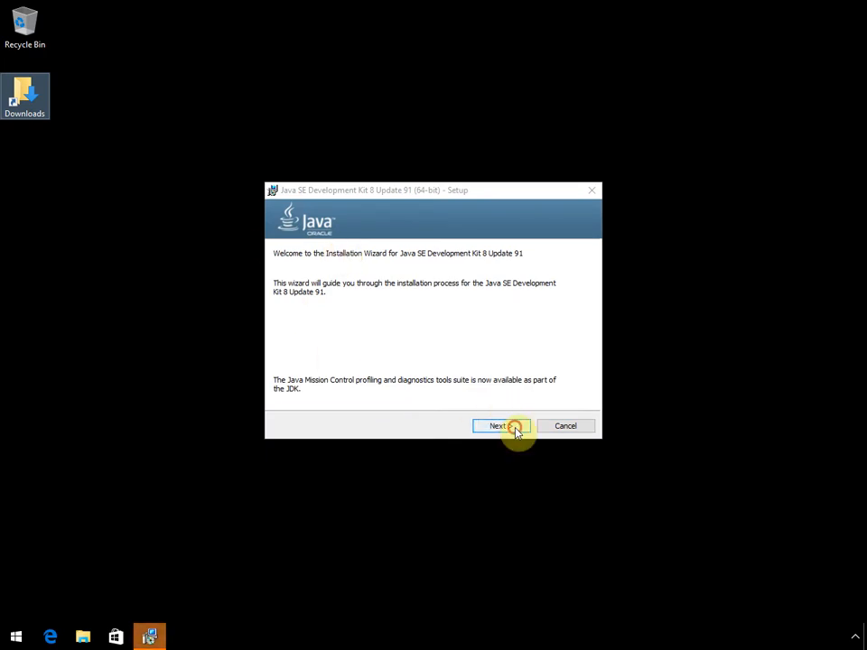
left_click(500, 426)
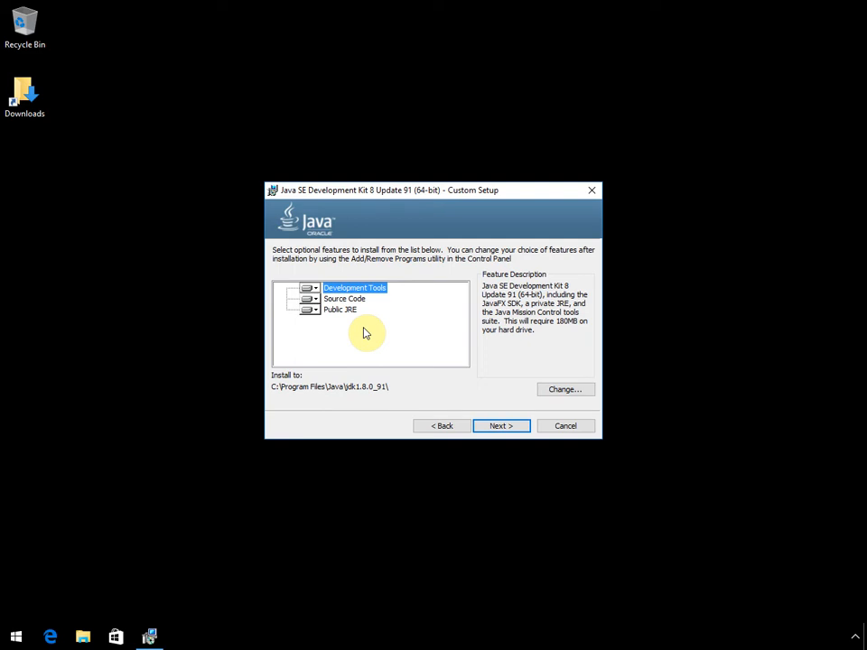
Change the JDK destination folder to C:\jdk1.8.0_91_x64\
left_click(566, 390)
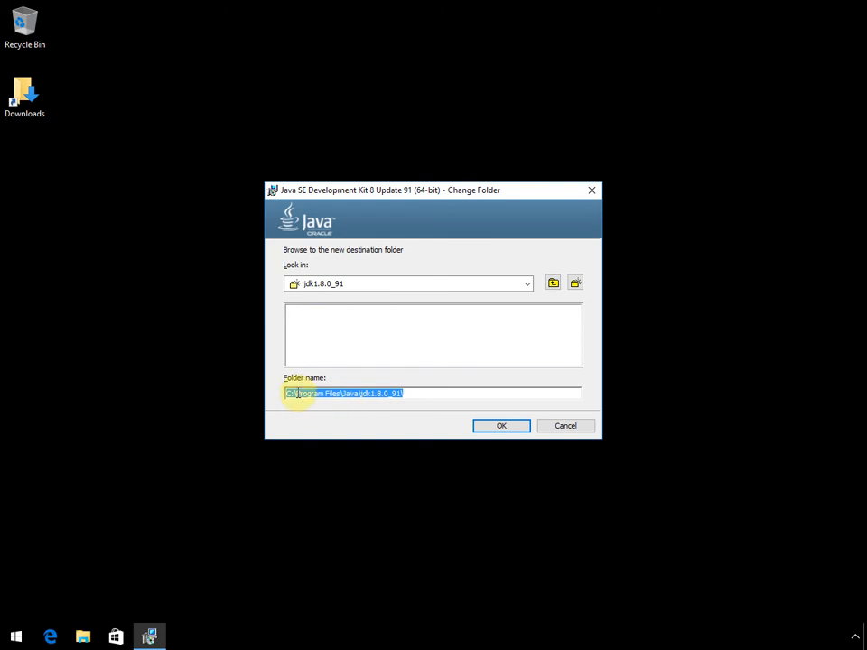
left_click_drag(291, 394, 366, 394)
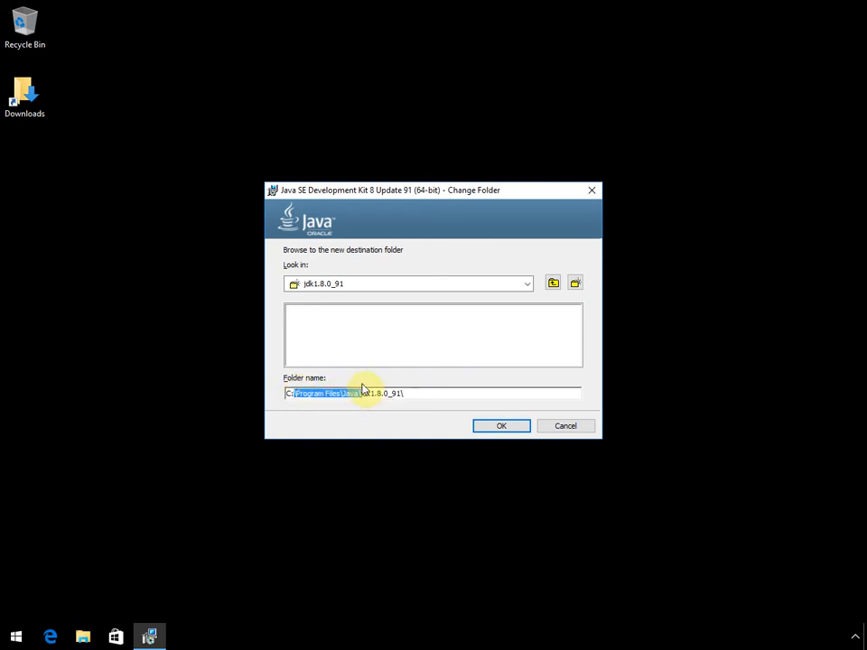
key("Delete")
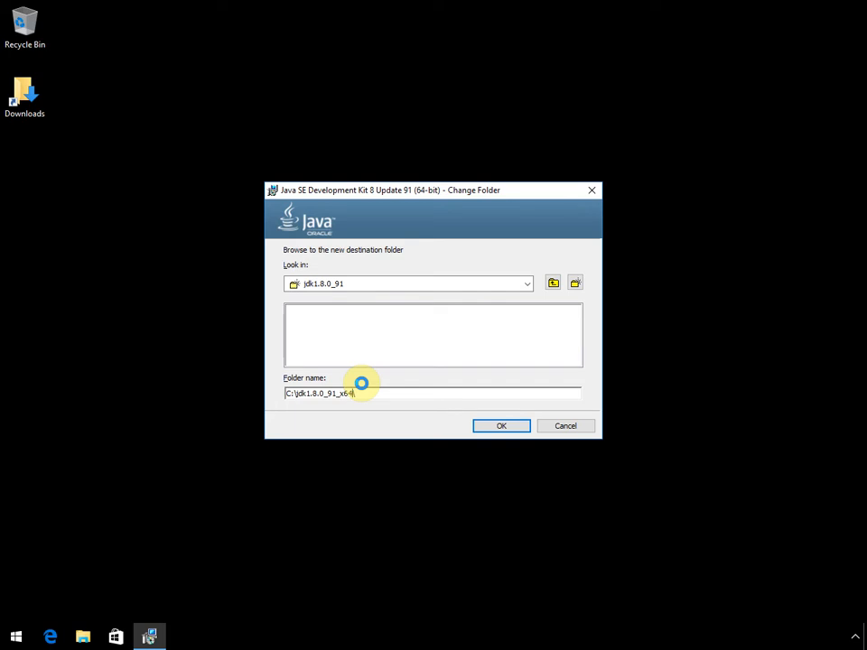
left_click(495, 428)
Install the JDK with the default JRE destination folder and close the setup wizard
left_click(503, 427)
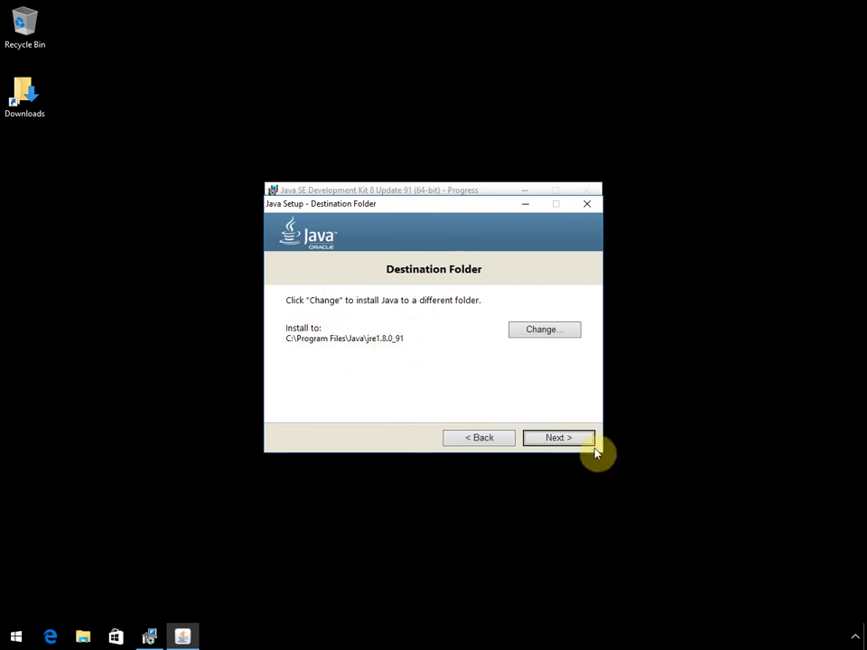
left_click(558, 439)
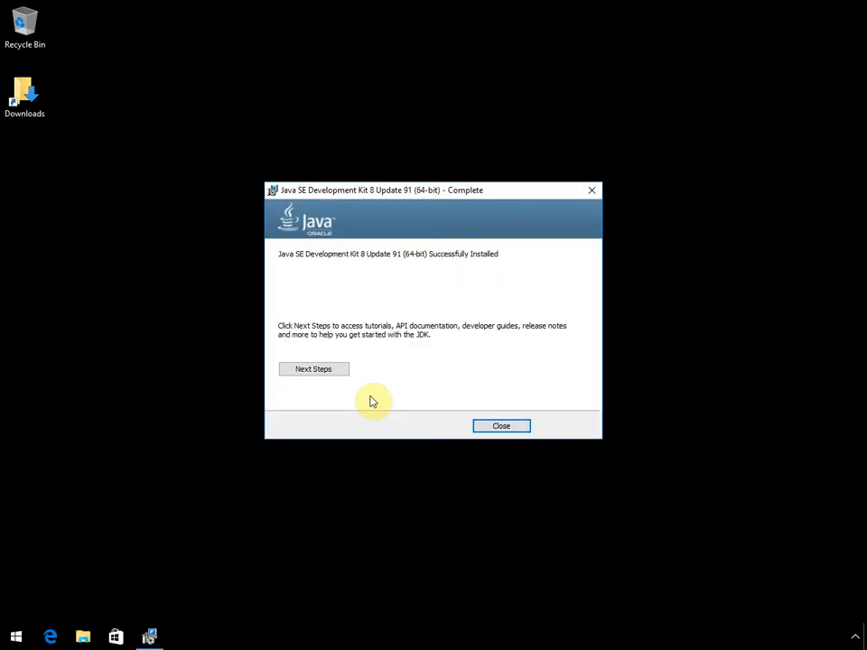
left_click(507, 429)
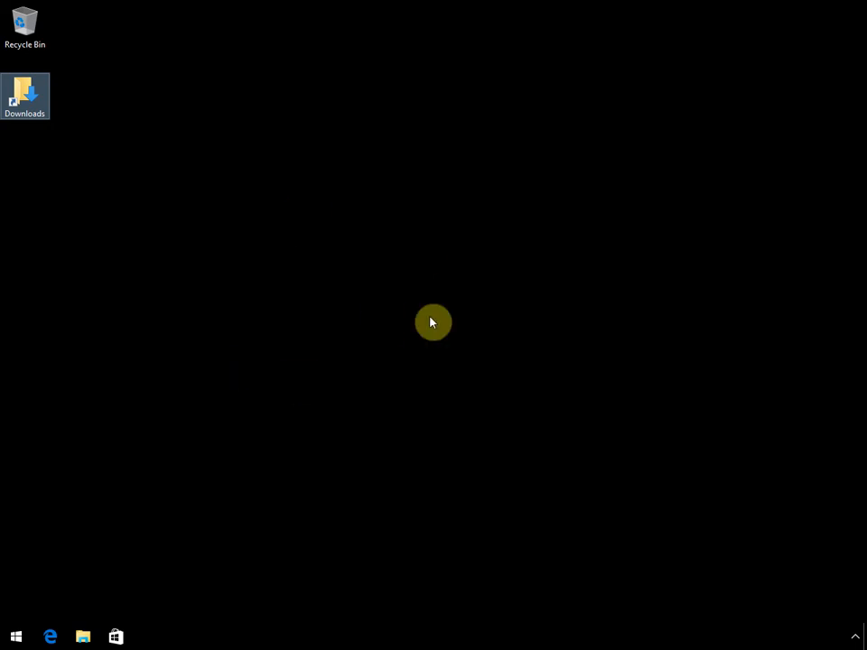
Open the Environment Variables settings from the advanced system settings of Windows
right_click(18, 639)
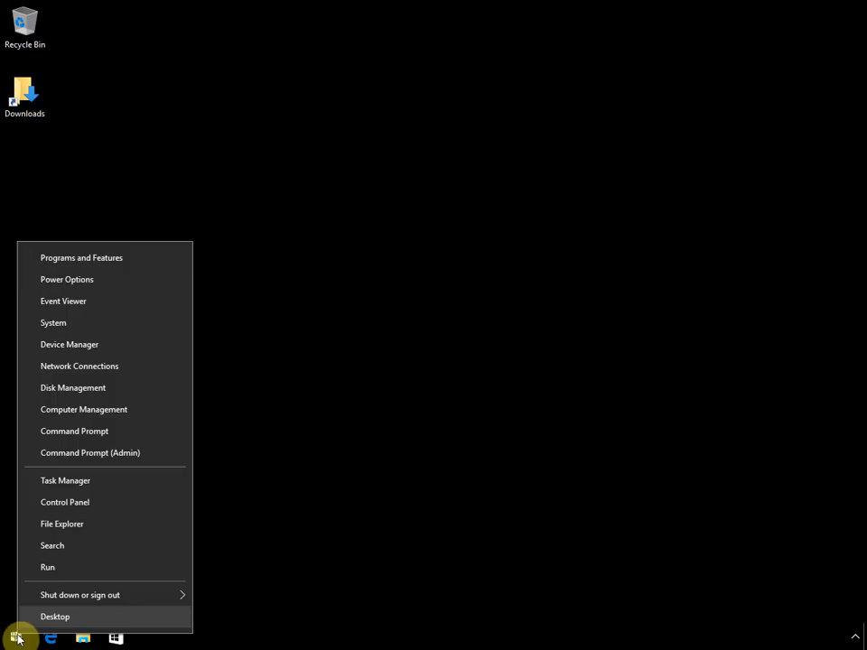
left_click(107, 327)
left_click(221, 249)
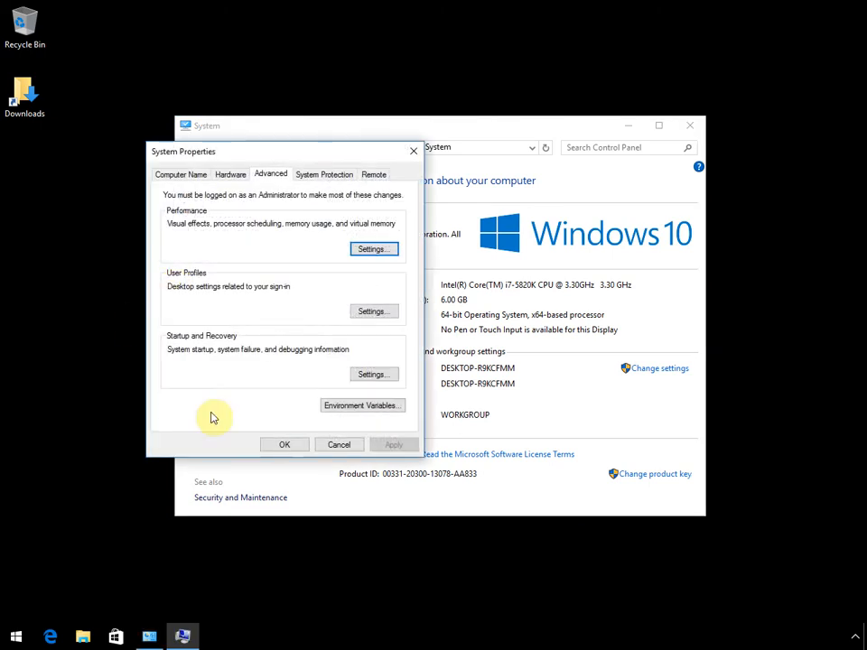
left_click(374, 408)
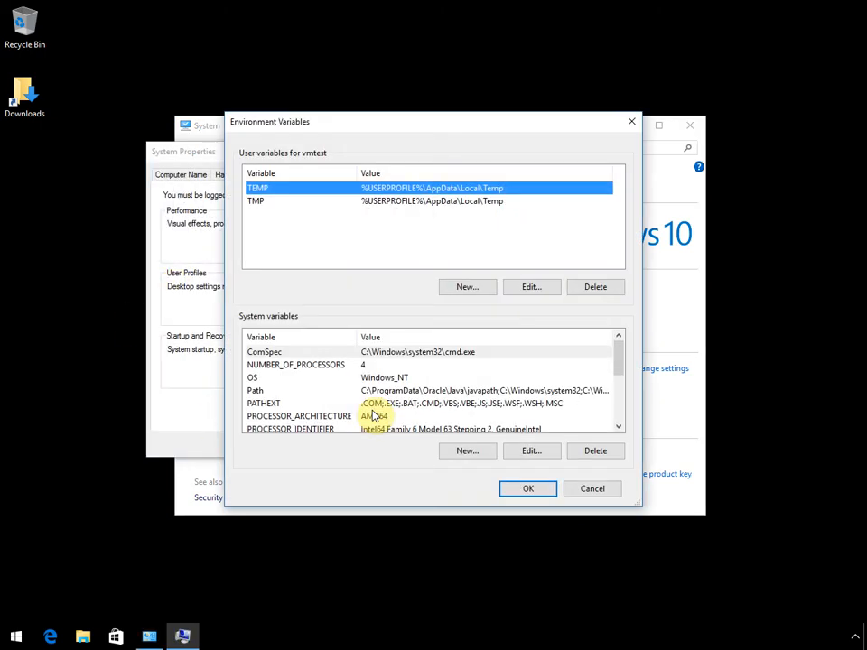
Create a system variable named JAVA_HOME and browse to the C:\jdk1.8.0_91_x64 folder for its value
left_click(281, 378)
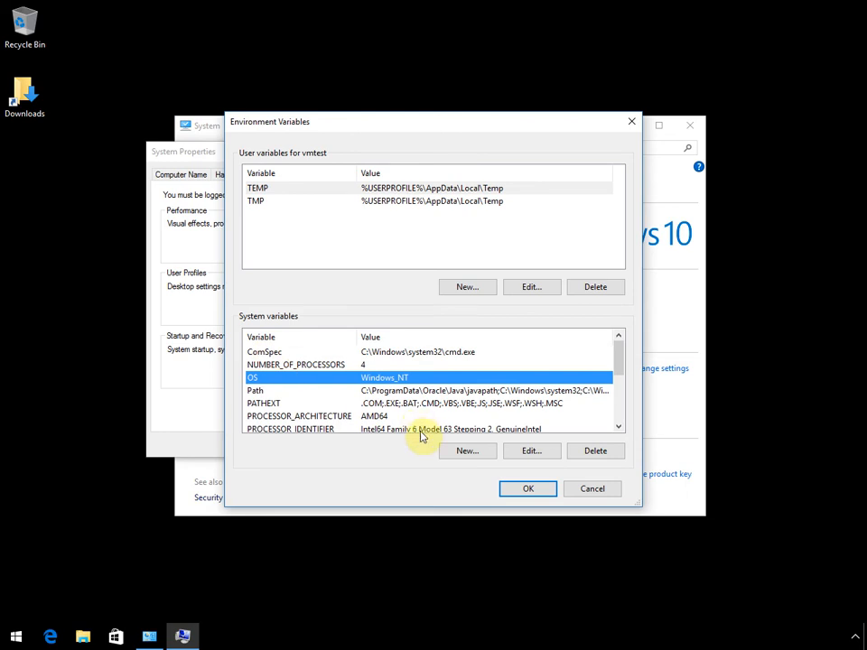
left_click(456, 453)
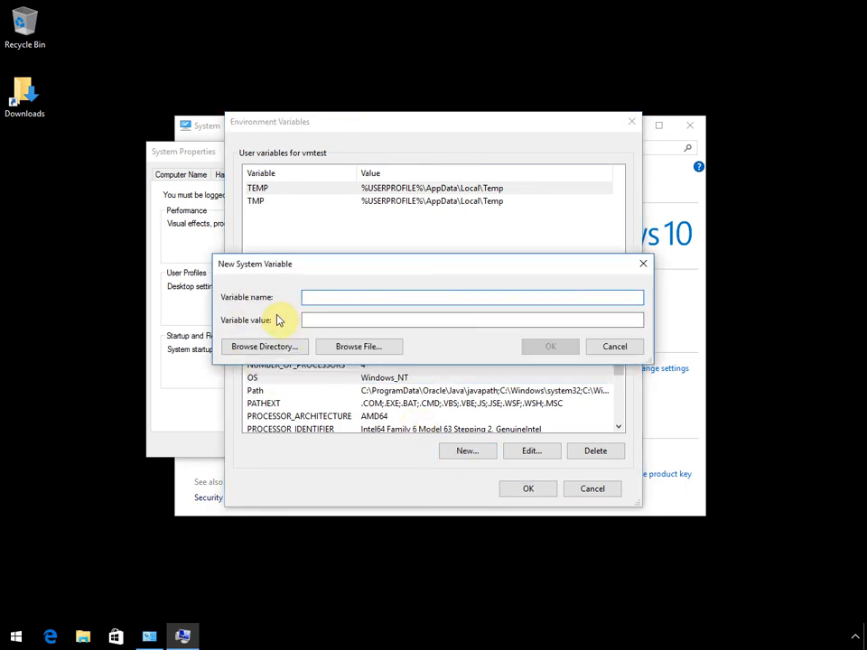
type("JAVA_HOME")
key("Tab")
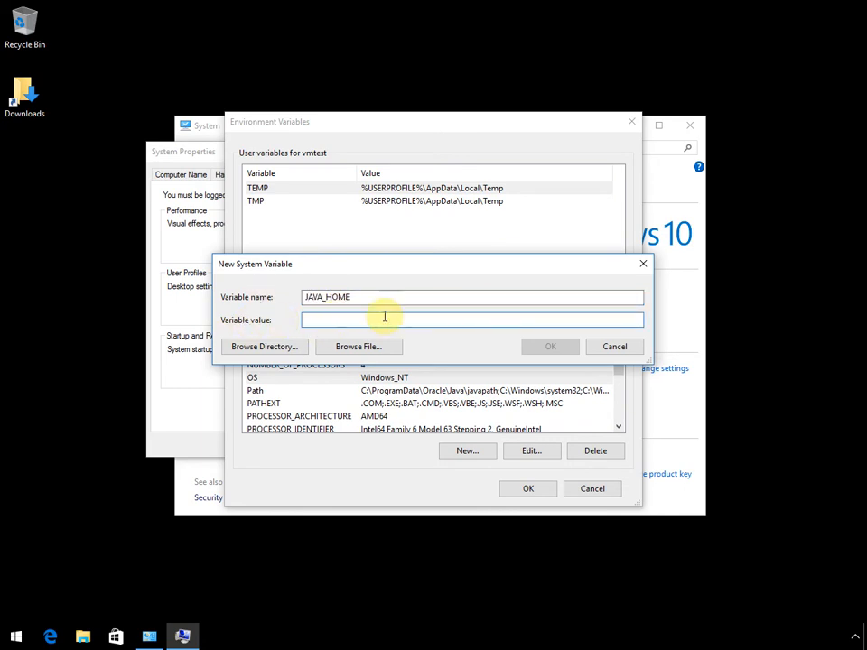
left_click(261, 347)
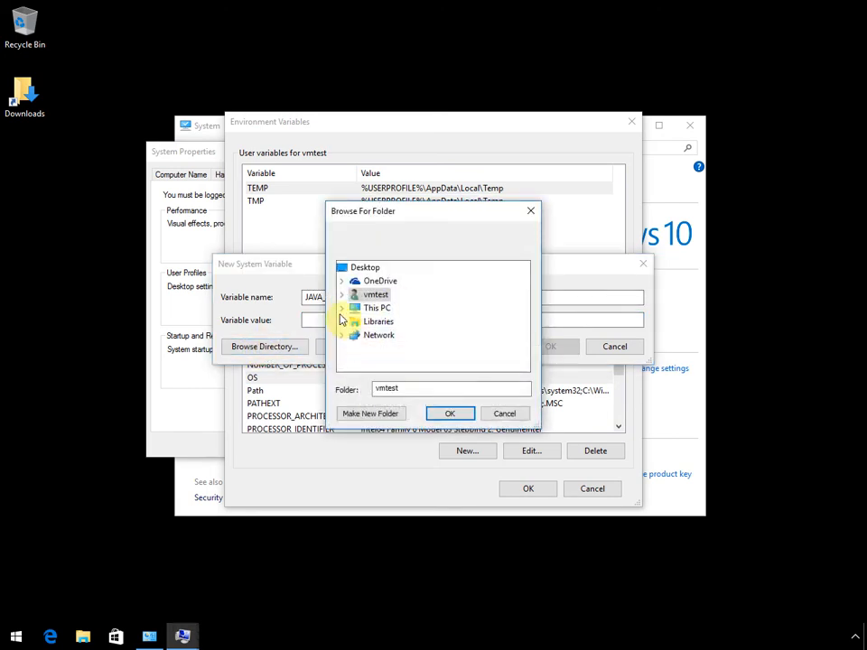
left_click(343, 309)
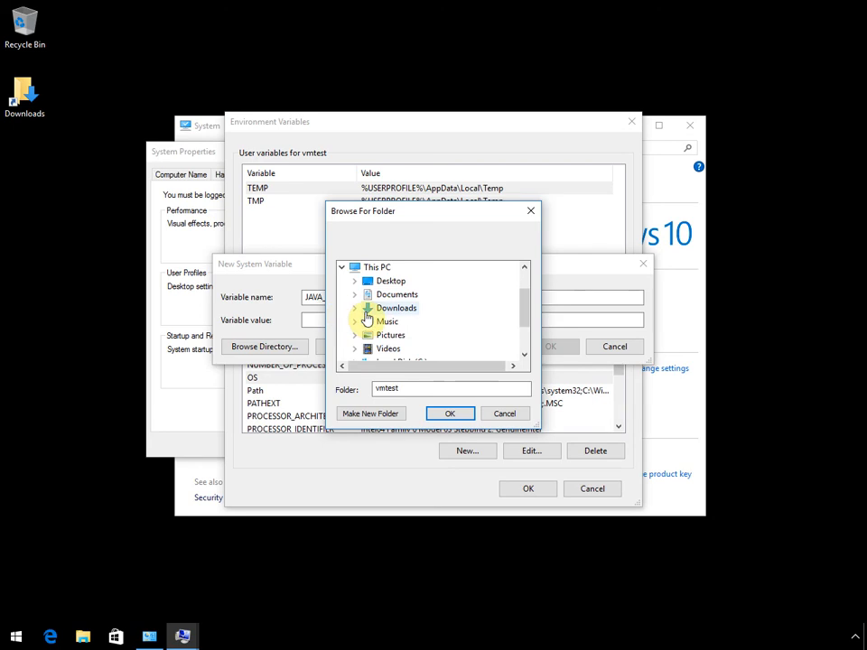
scroll(368, 321, "down", 2)
left_click(395, 309)
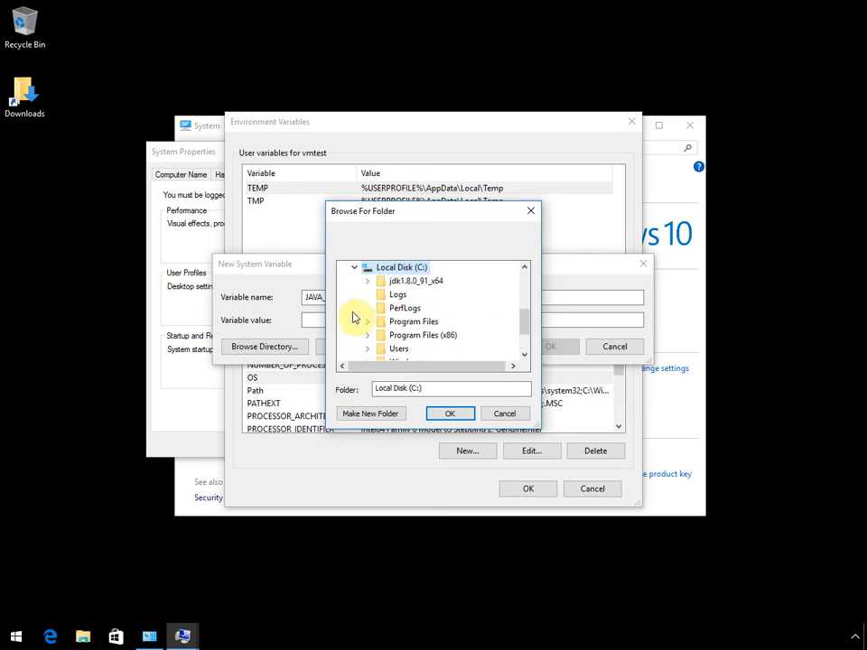
double_click(421, 283)
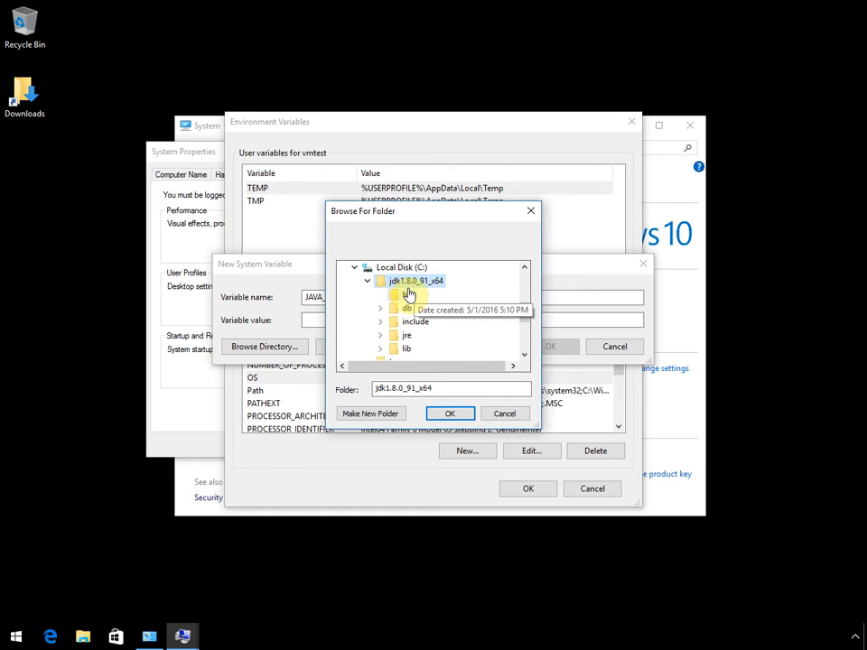
left_click(454, 413)
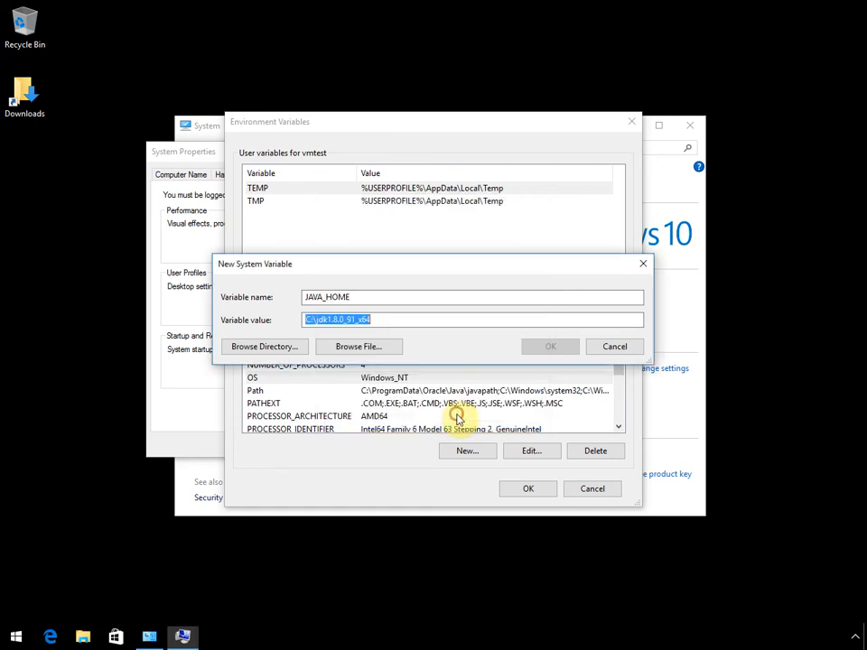
left_click(550, 347)
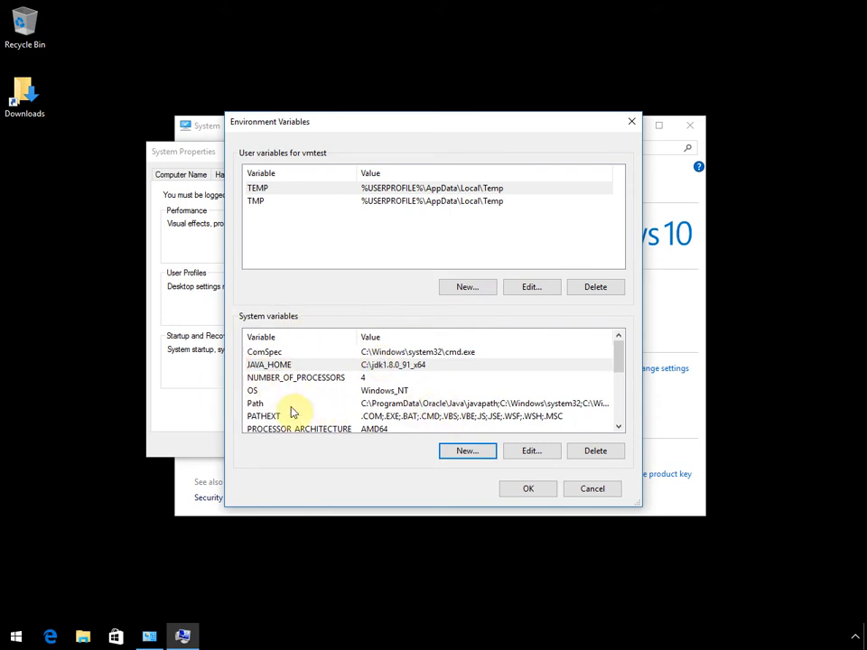
Add the entry %JAVA_HOME%\bin to the Path system variable and confirm the environment variable and system property changes
left_click(384, 402)
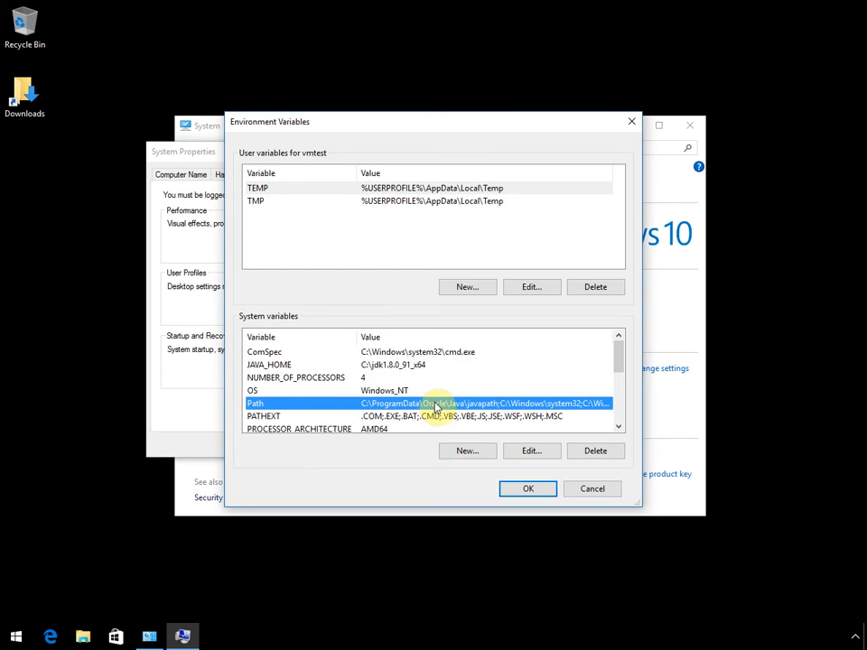
double_click(435, 407)
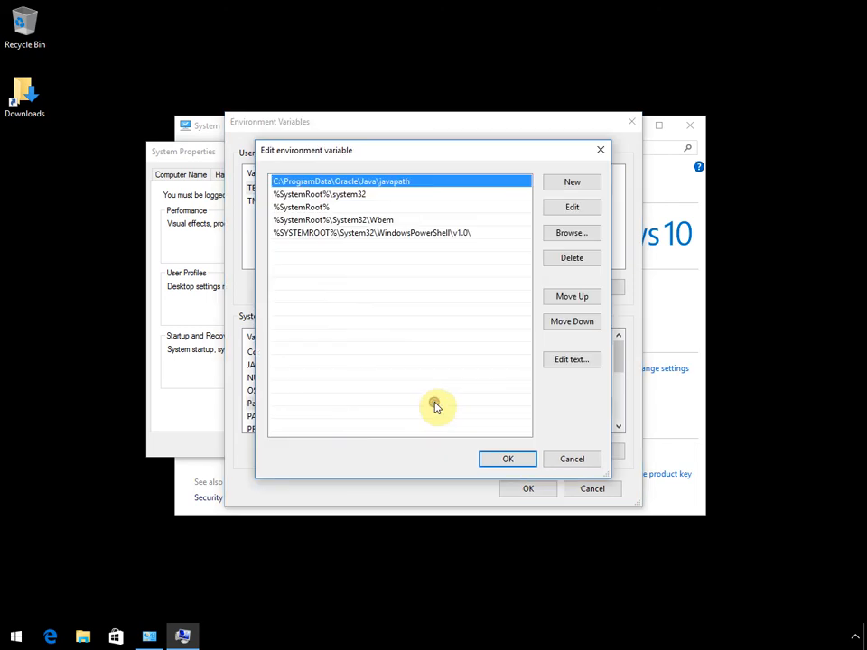
left_click(578, 183)
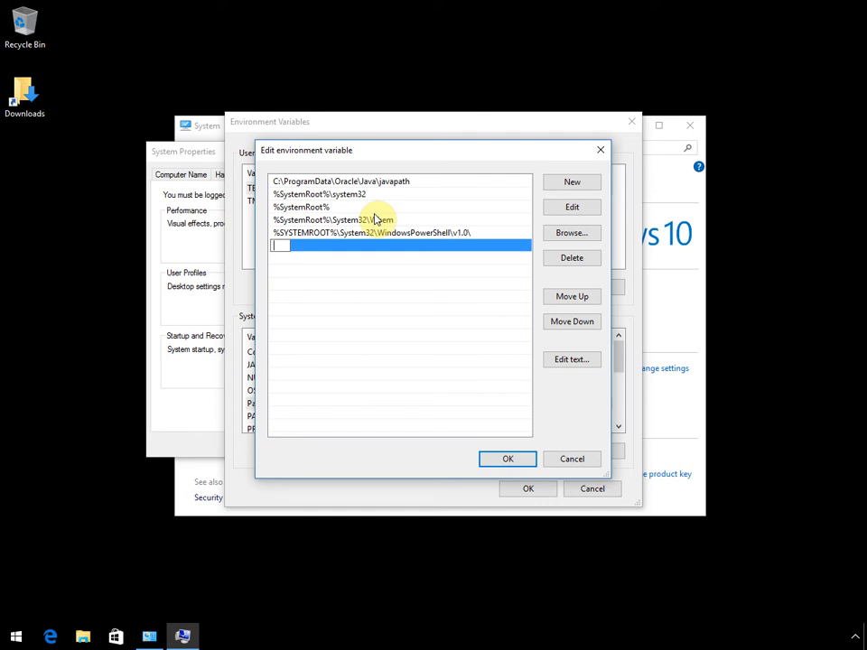
type("%JAVA_HOME$%")
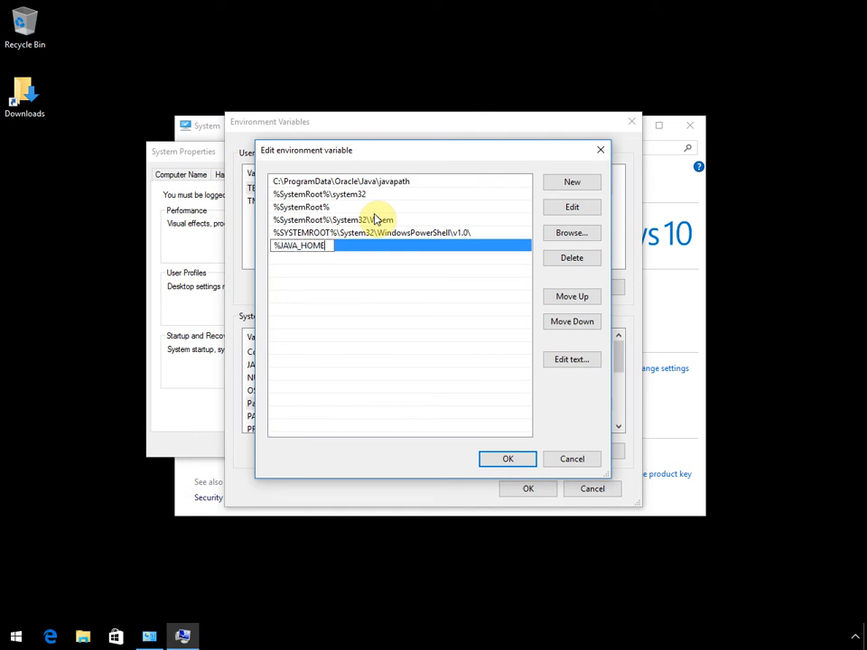
key("BackSpace")
key("BackSpace")
type("%\bin")
key("Return")
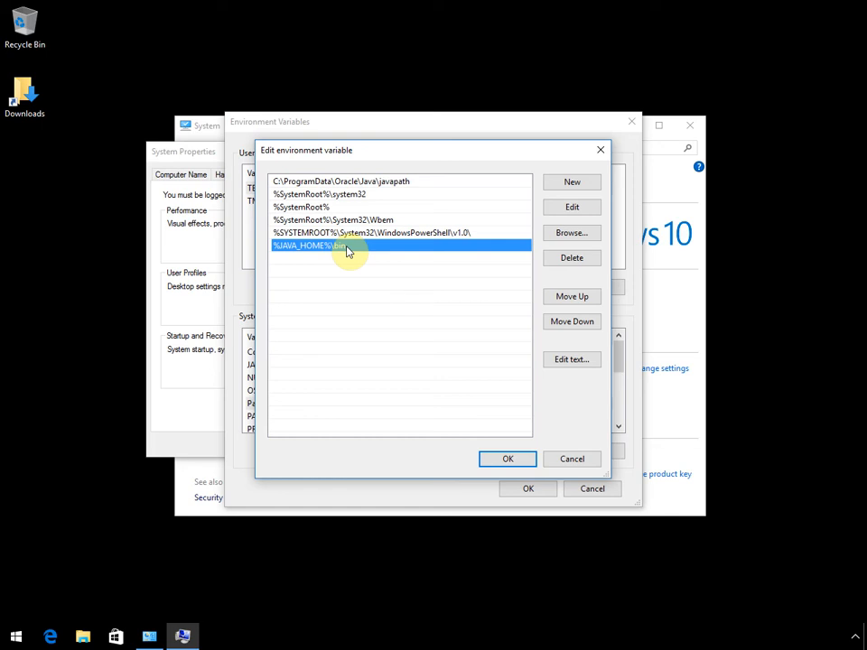
left_click(510, 461)
left_click(520, 488)
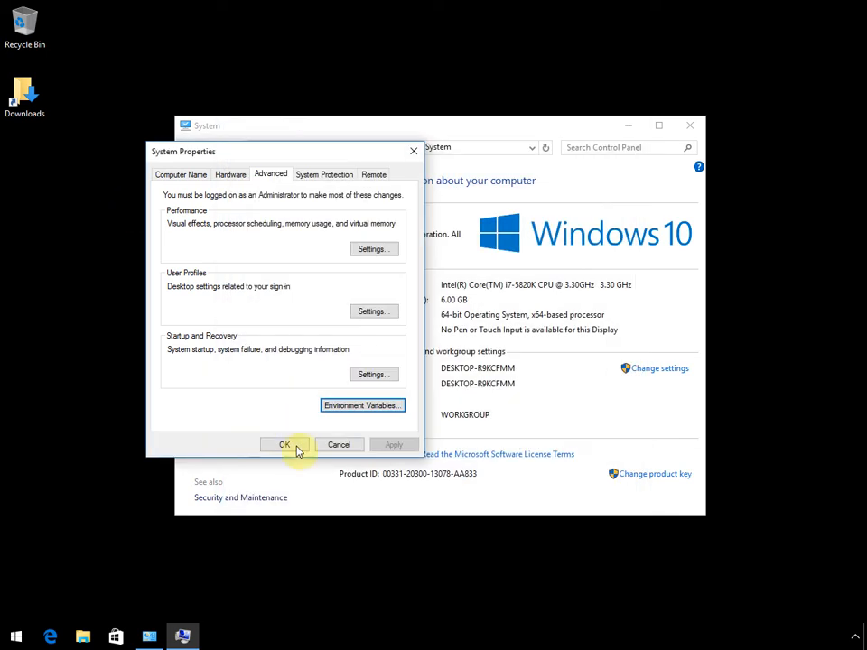
left_click(287, 446)
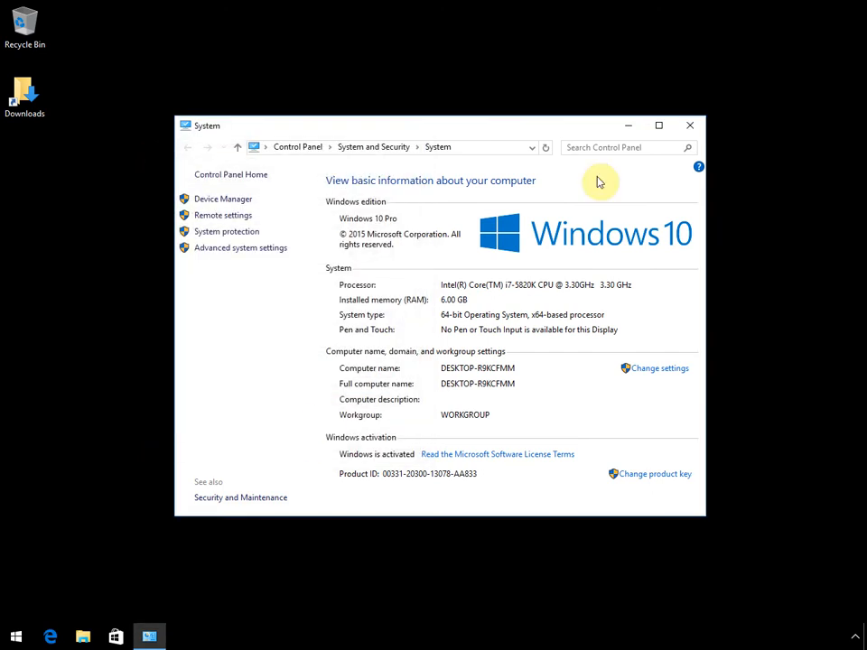
Close the System window and run java -version and javac in a Command Prompt to check the JDK installation
left_click(690, 127)
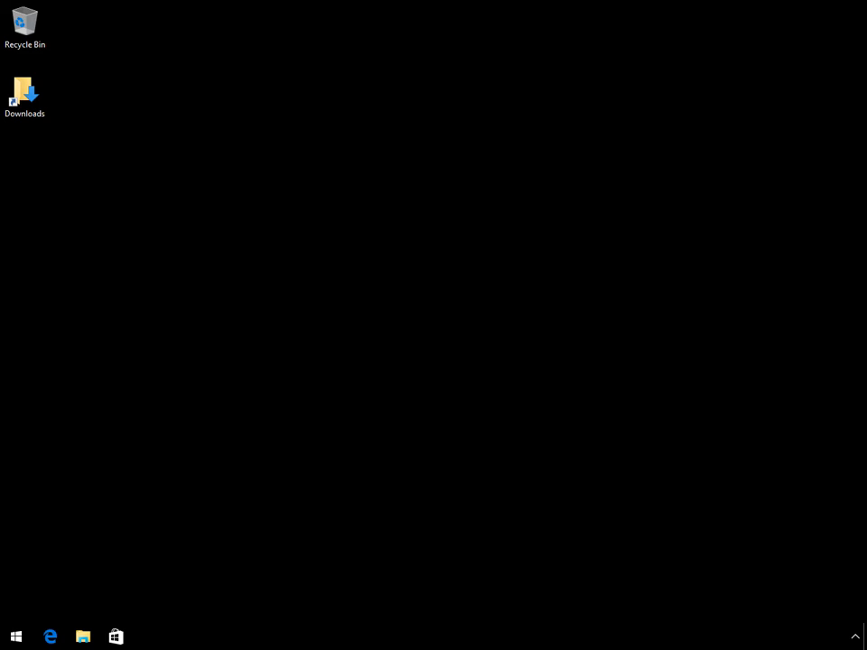
key("super+r")
type("cmd")
key("Return")
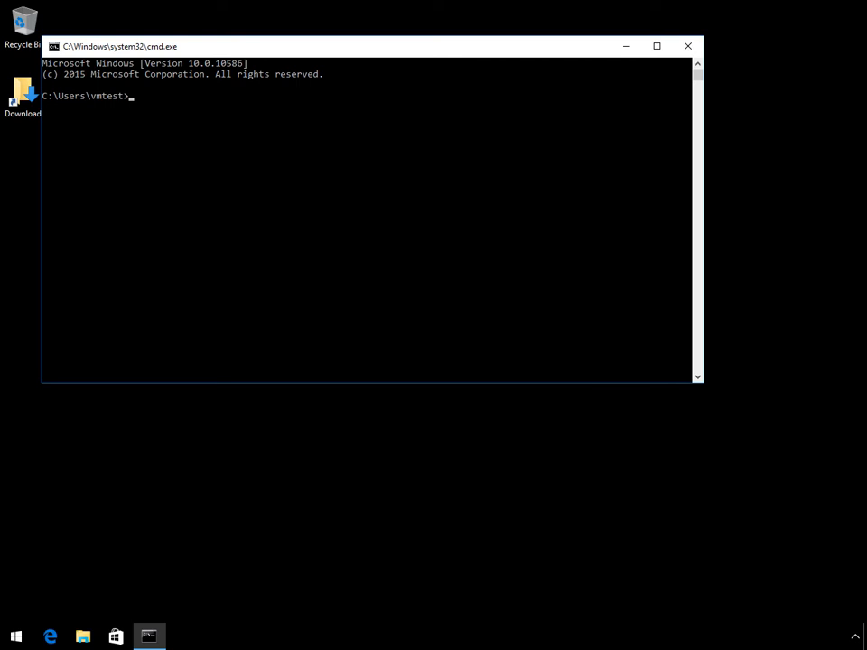
type("java -version")
key("Return")
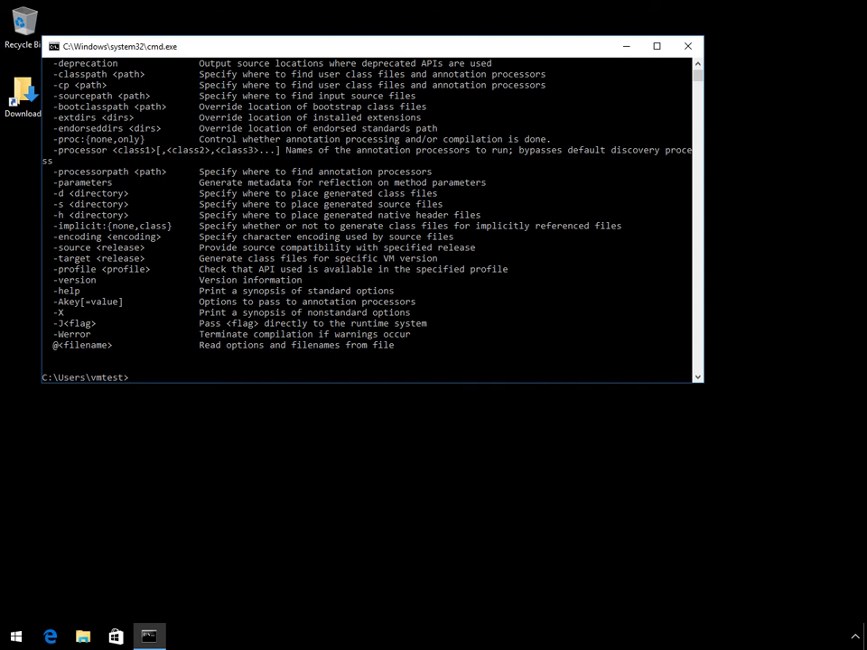
key("Return")
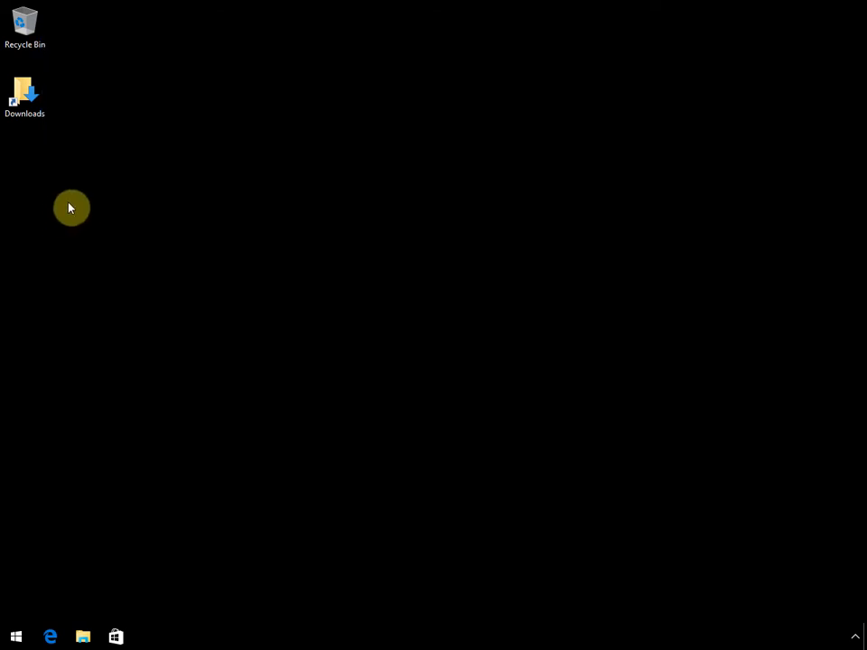
Download the binary archive apache-maven-3.3.9-bin.zip from the download page of maven.apache.org in the browser and open it
left_click(51, 638)
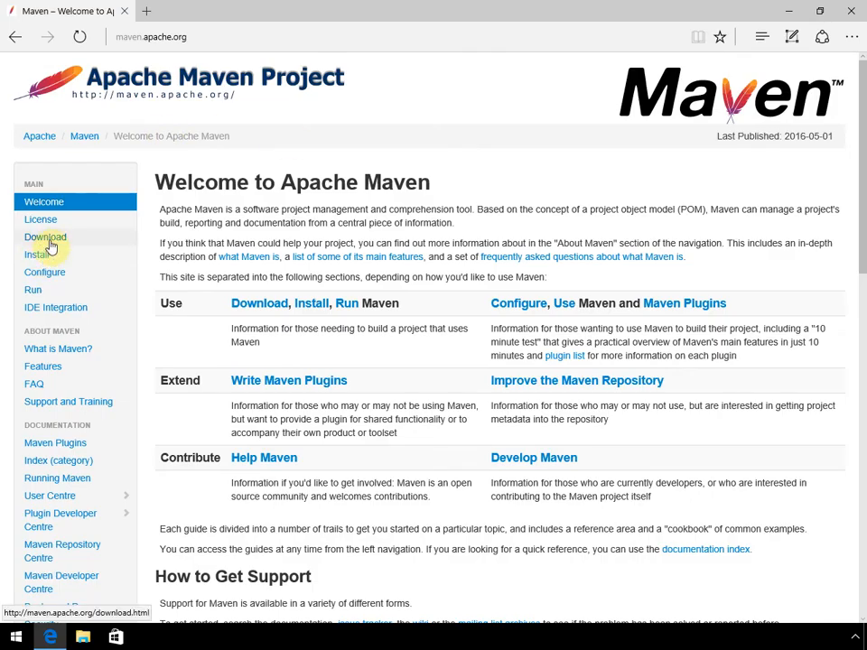
left_click(47, 240)
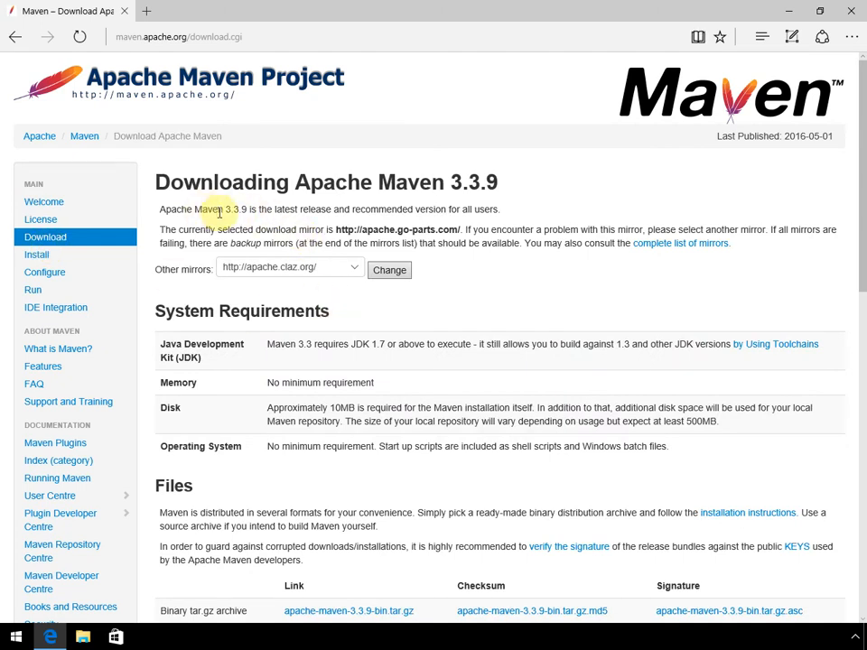
scroll(300, 339, "down", 3)
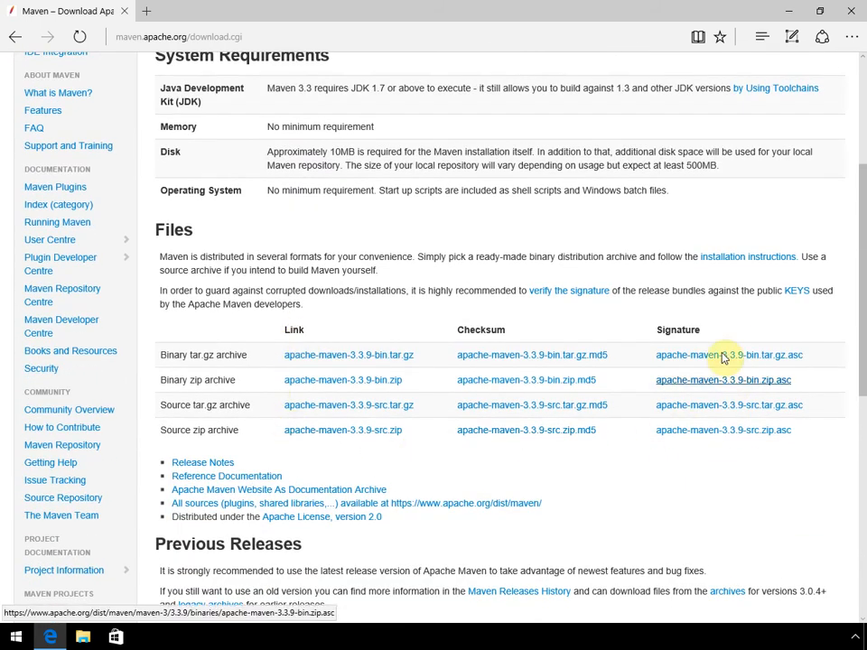
left_click(353, 382)
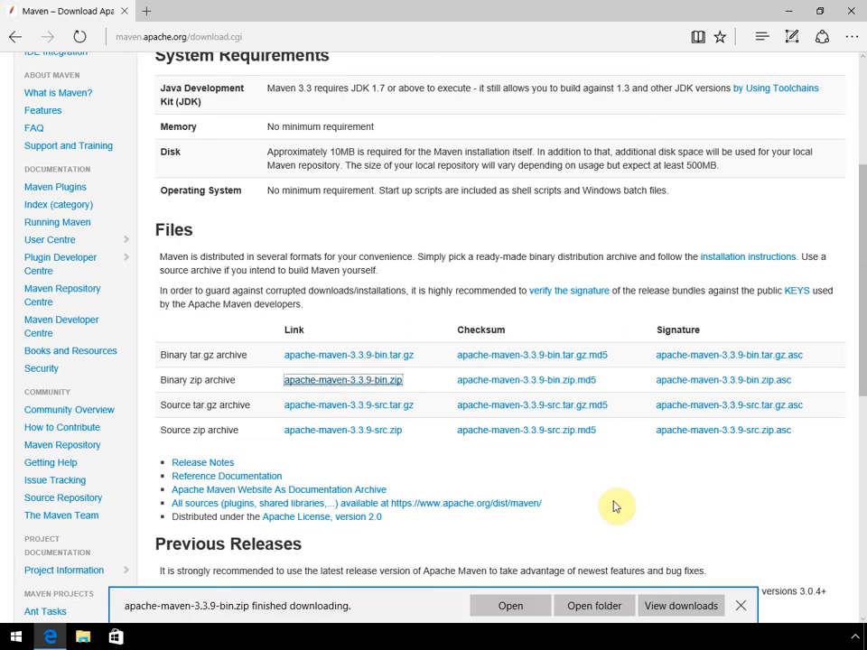
left_click(512, 606)
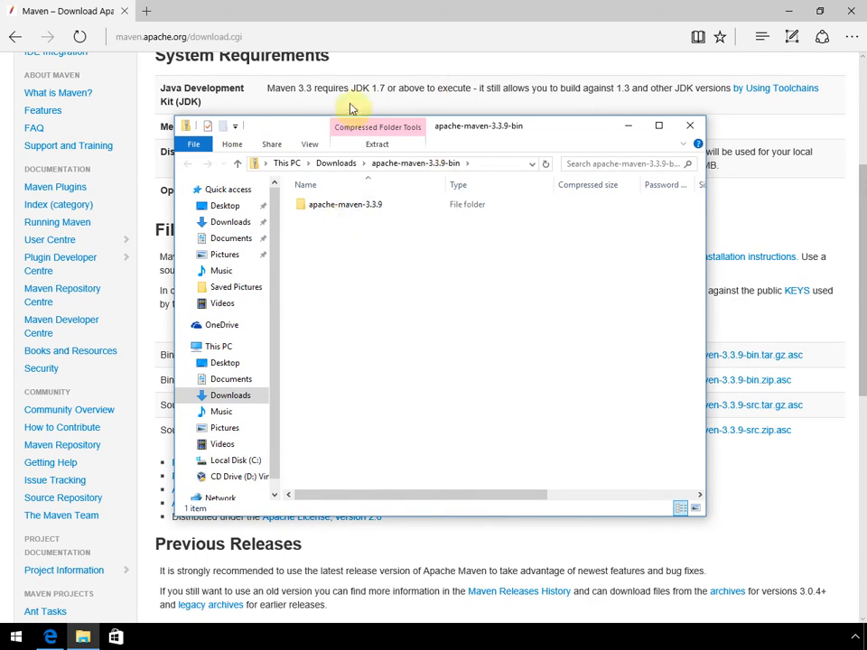
Close the browser and show Local Disk (C:) in a second File Explorer window alongside the opened Maven archive
left_click(341, 208)
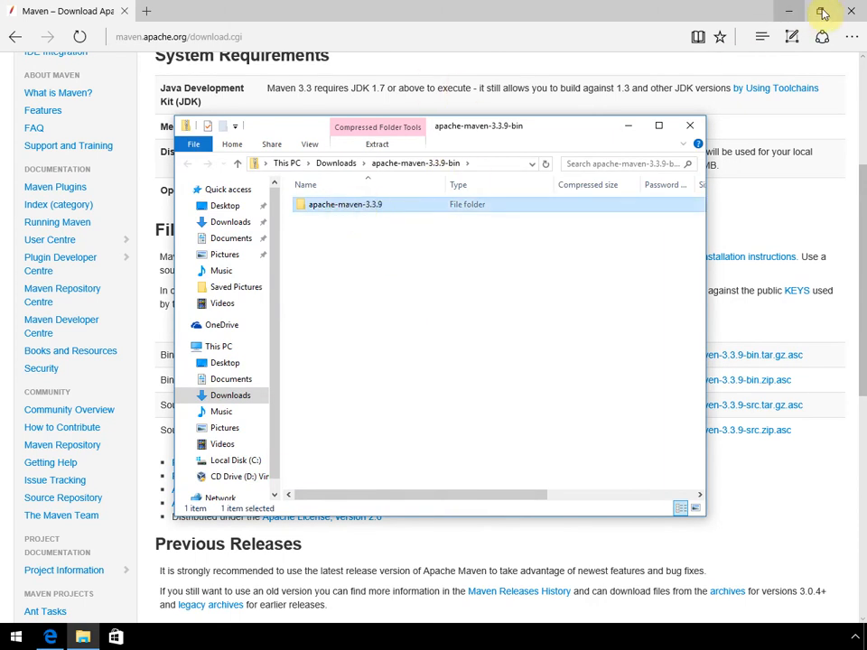
left_click(848, 16)
left_click_drag(519, 131, 621, 63)
right_click(86, 637)
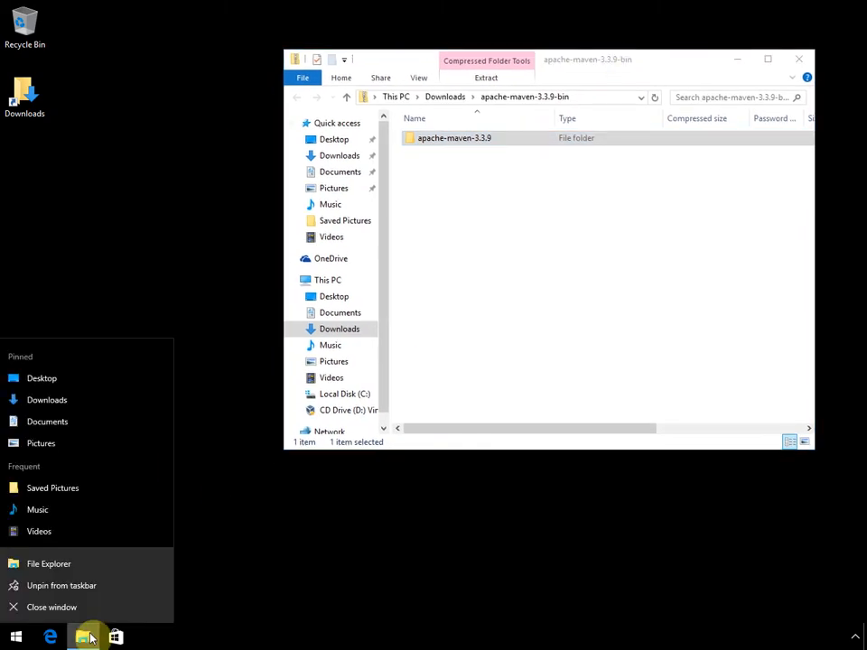
left_click(64, 564)
left_click_drag(445, 77, 187, 144)
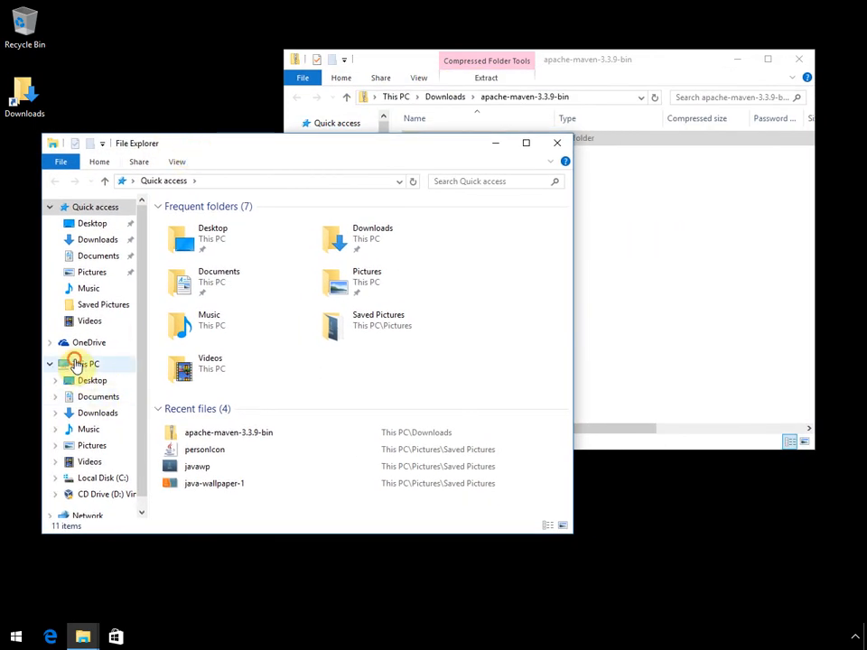
left_click(74, 364)
left_click(259, 370)
double_click(259, 370)
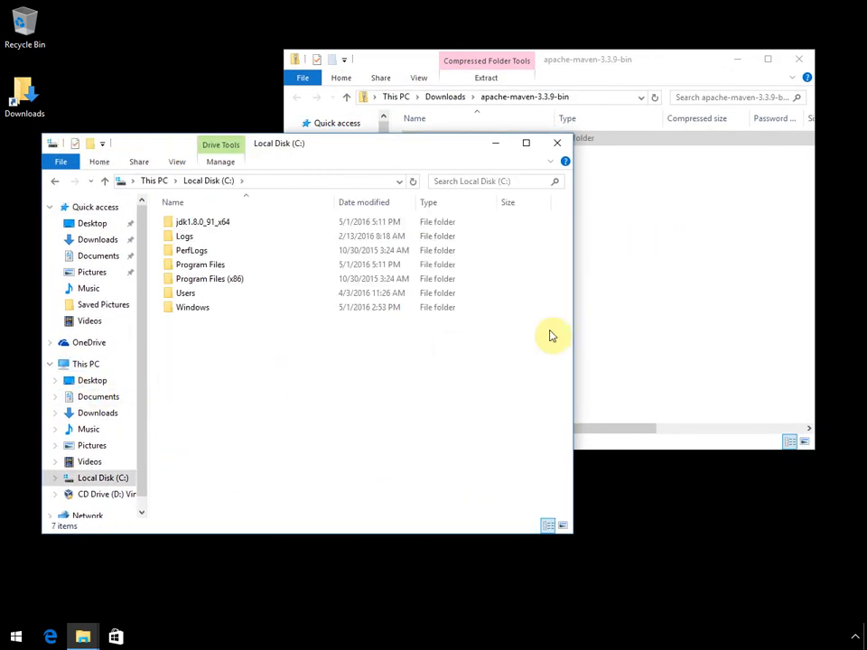
Copy the apache-maven-3.3.9 folder from the archive to the root of Local Disk (C:) and close both File Explorer windows
left_click(430, 162)
left_click_drag(413, 139, 181, 409)
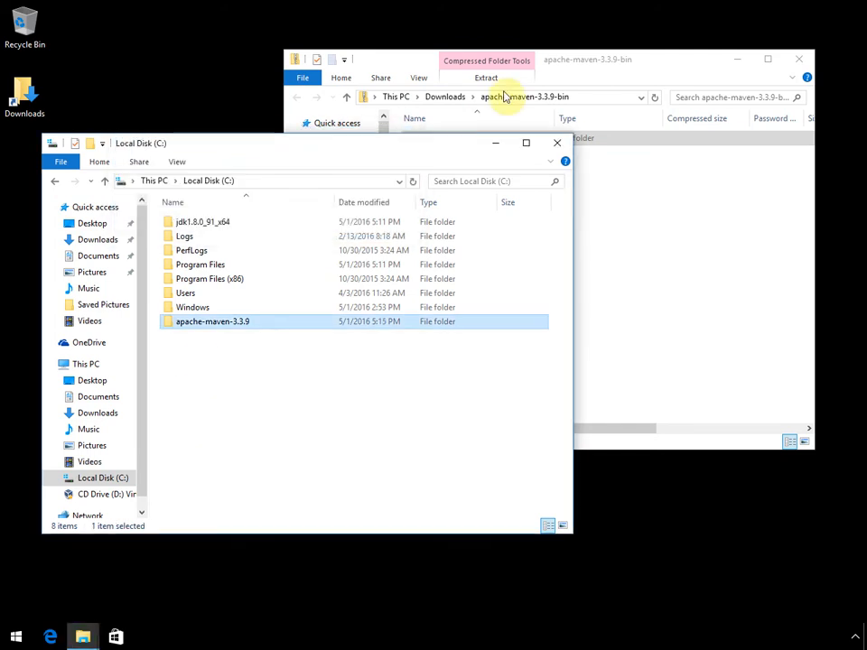
left_click(557, 143)
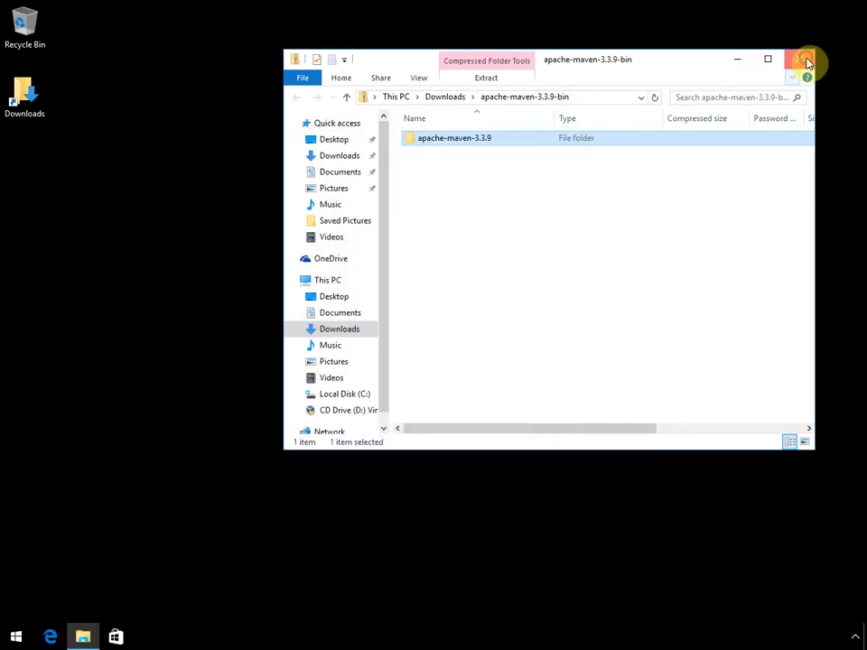
left_click(807, 61)
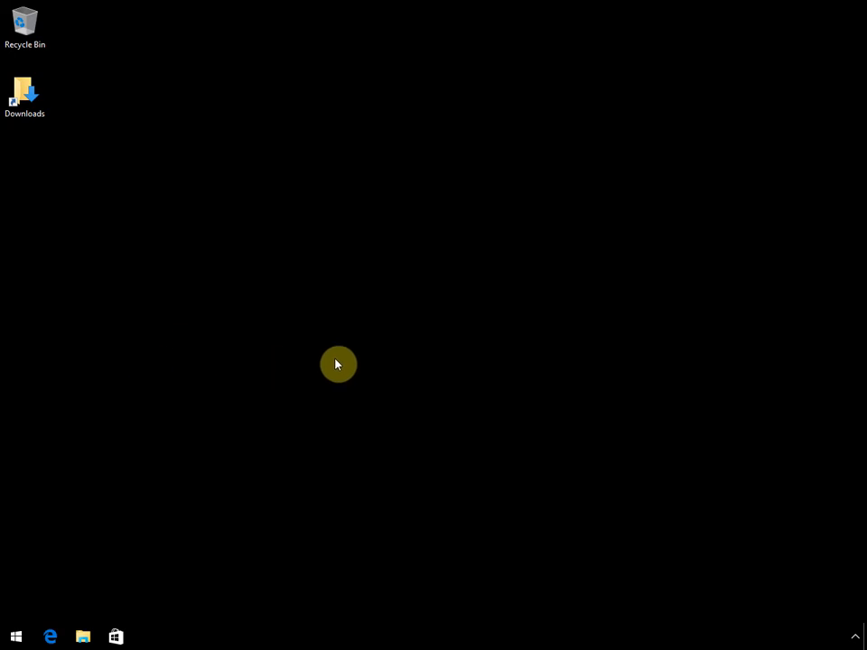
Open the Environment Variables dialog through the advanced system settings of Windows
right_click(26, 640)
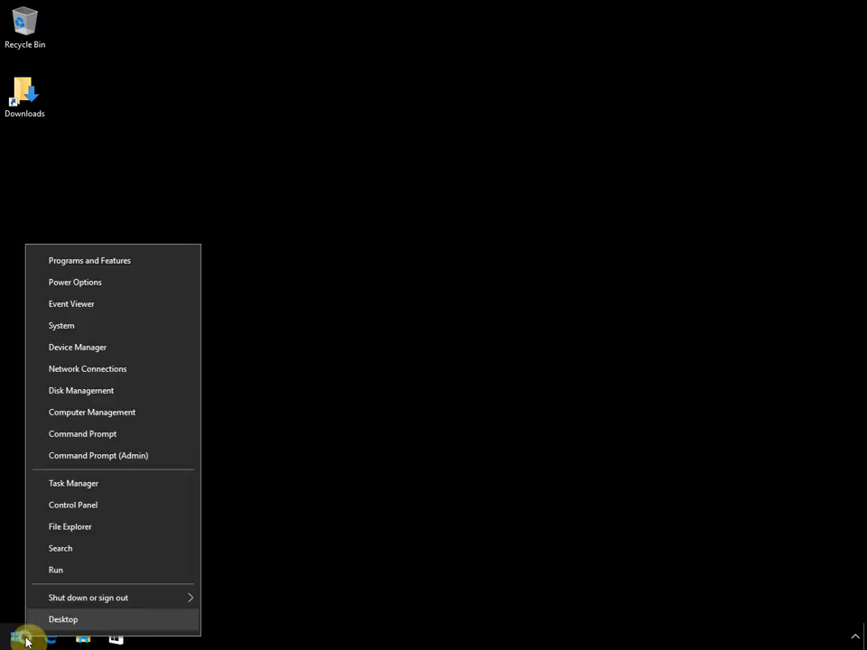
left_click(85, 332)
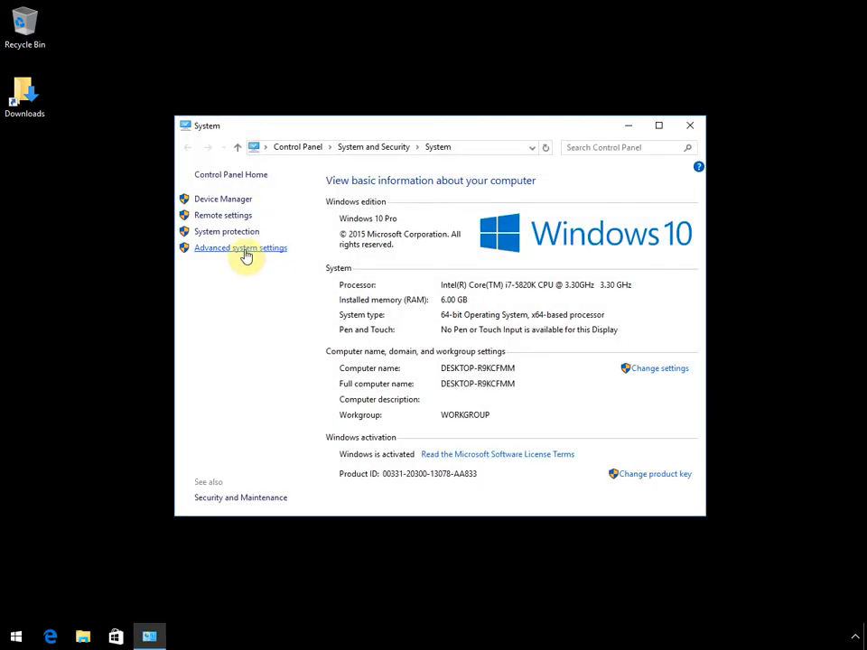
left_click(242, 250)
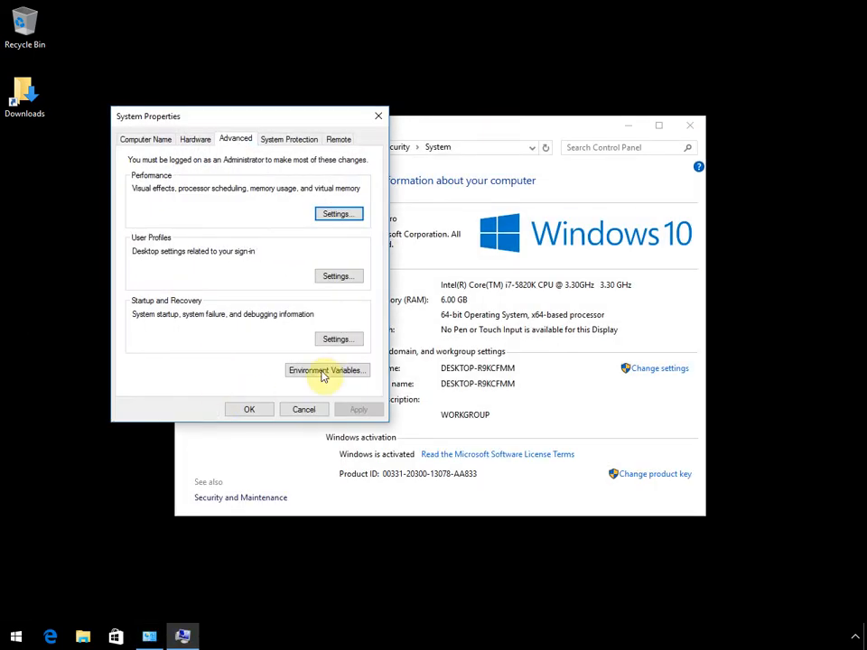
left_click(321, 371)
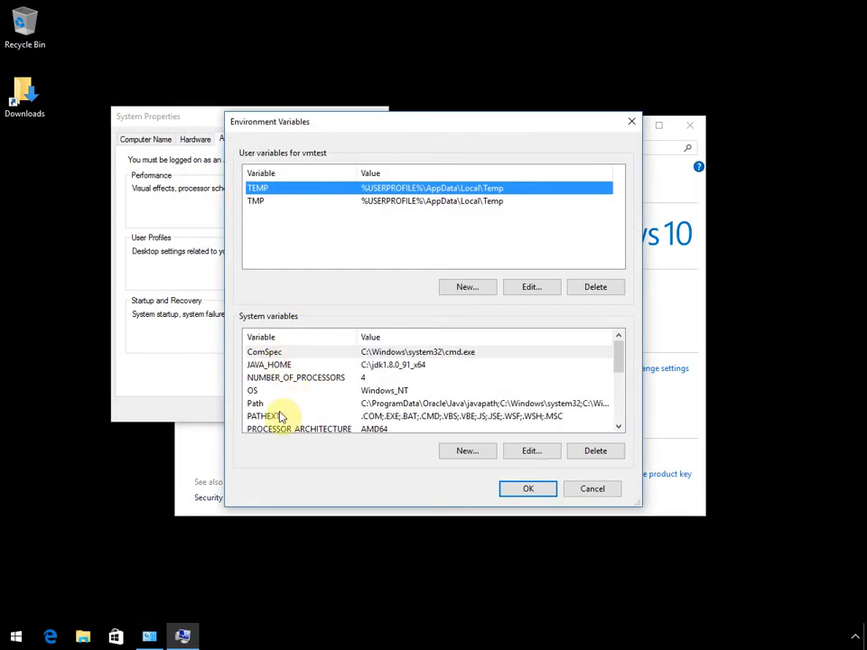
Put the folder C:\apache-maven-3.3.9\bin into the Path system variable by browsing to it, confirm the changes and close the System window
double_click(398, 404)
left_click(572, 181)
left_click(575, 233)
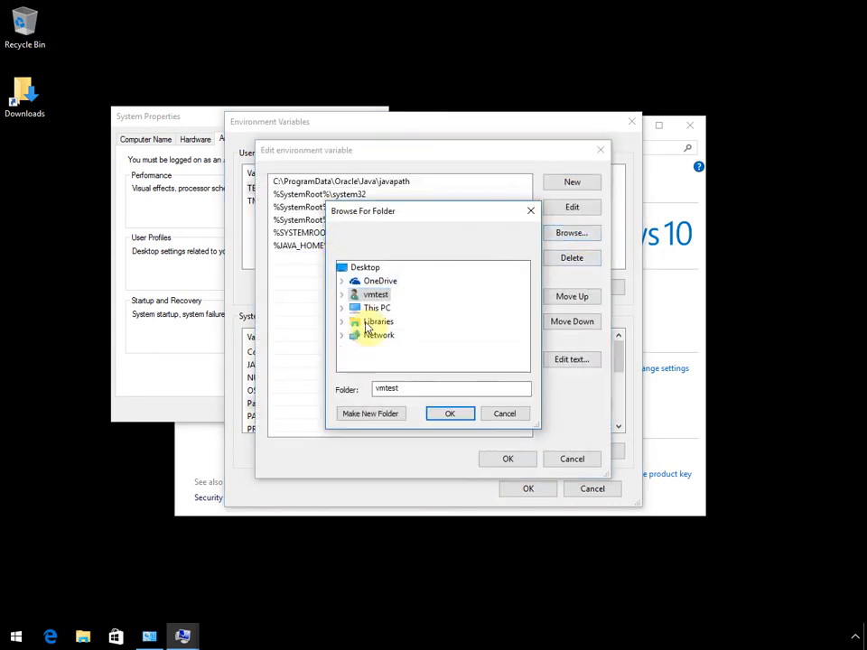
left_click(342, 309)
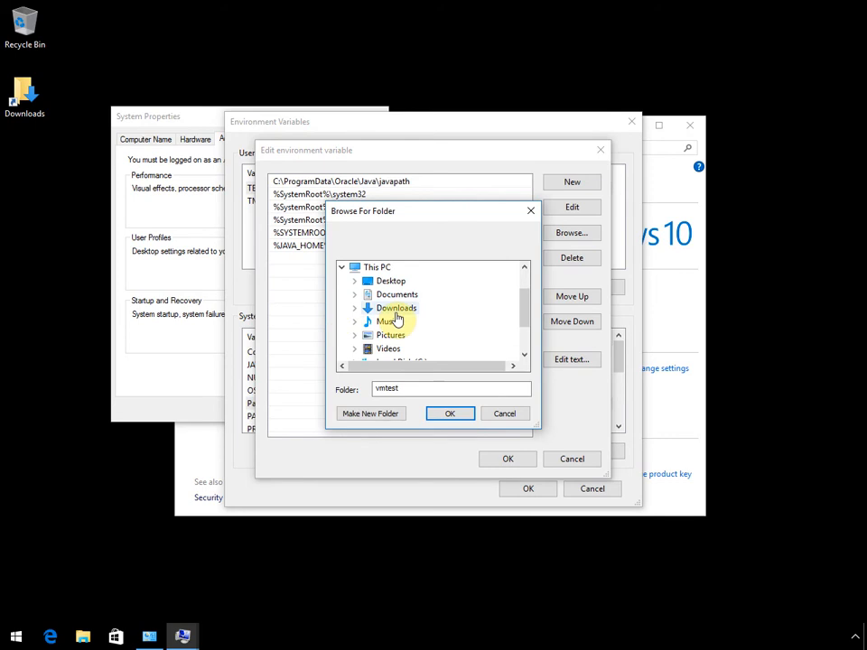
scroll(395, 320, "down", 1)
left_click(355, 322)
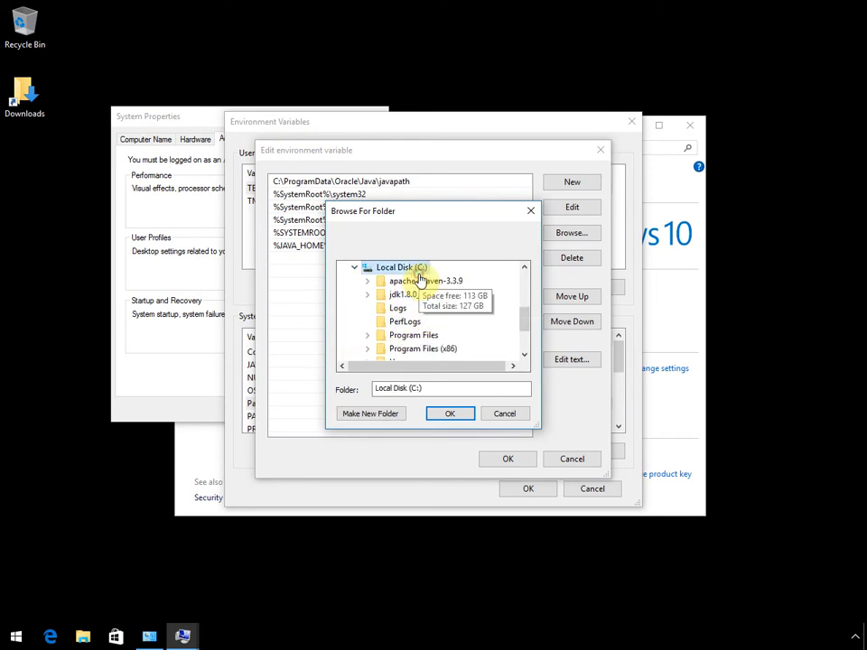
double_click(421, 282)
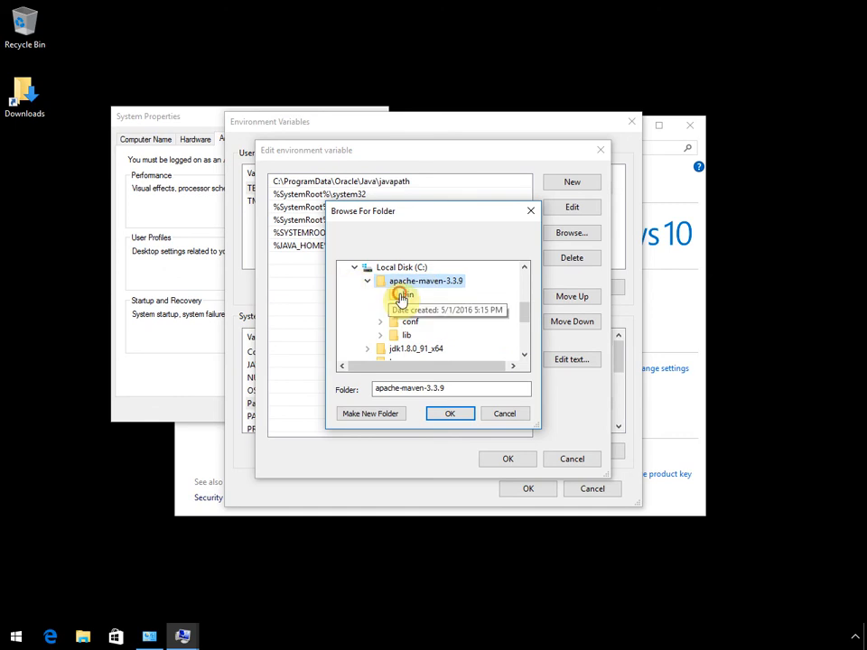
left_click(404, 297)
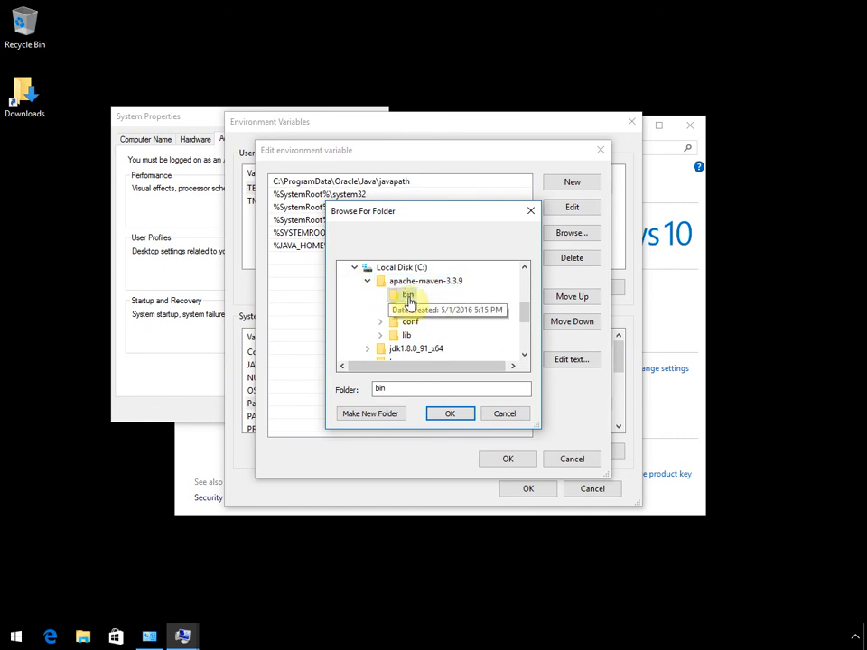
left_click(452, 415)
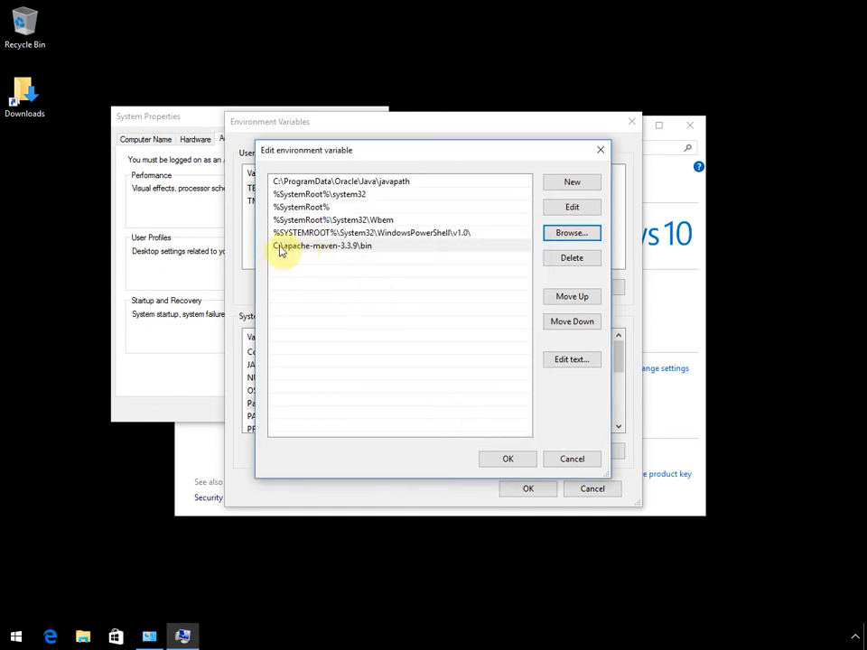
left_click(511, 458)
left_click(524, 493)
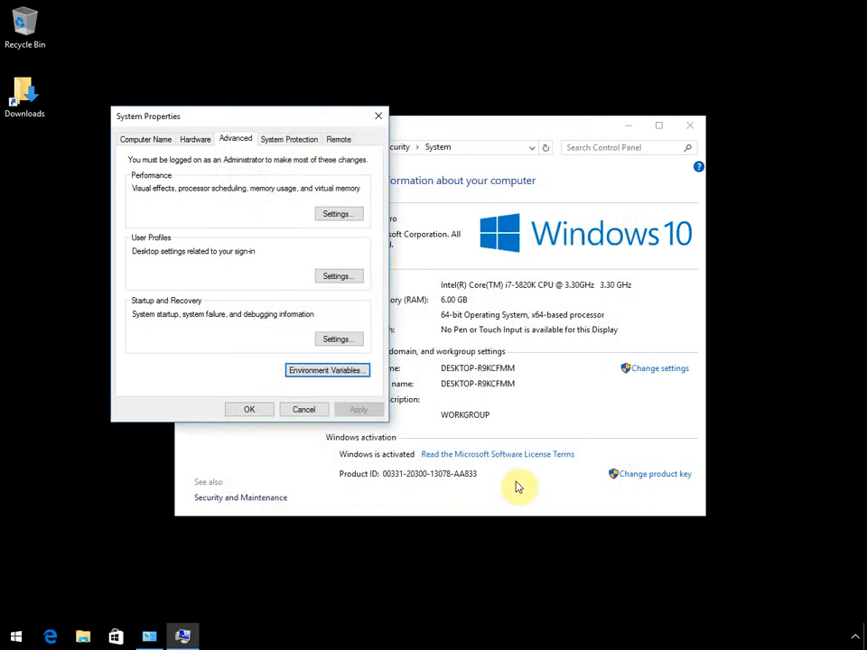
left_click(254, 410)
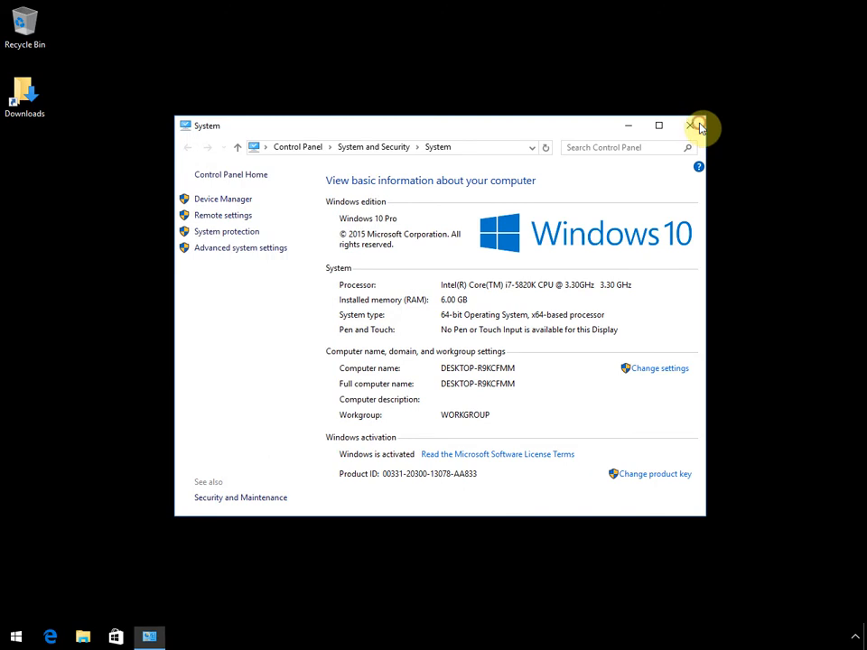
left_click(701, 127)
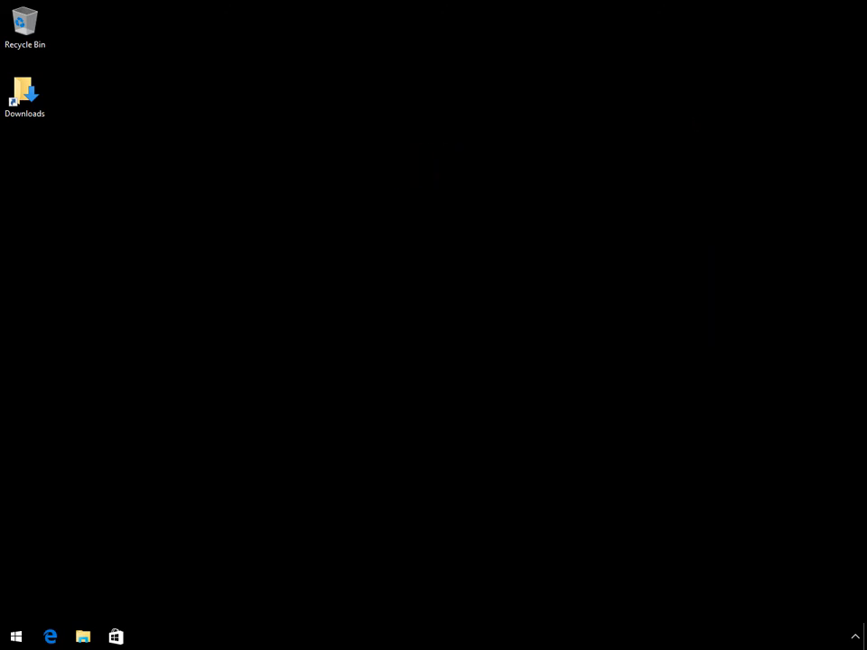
Run mvn -version in a new Command Prompt to check the Maven installation and close the window
key("super+r")
type("cmd")
key("Return")
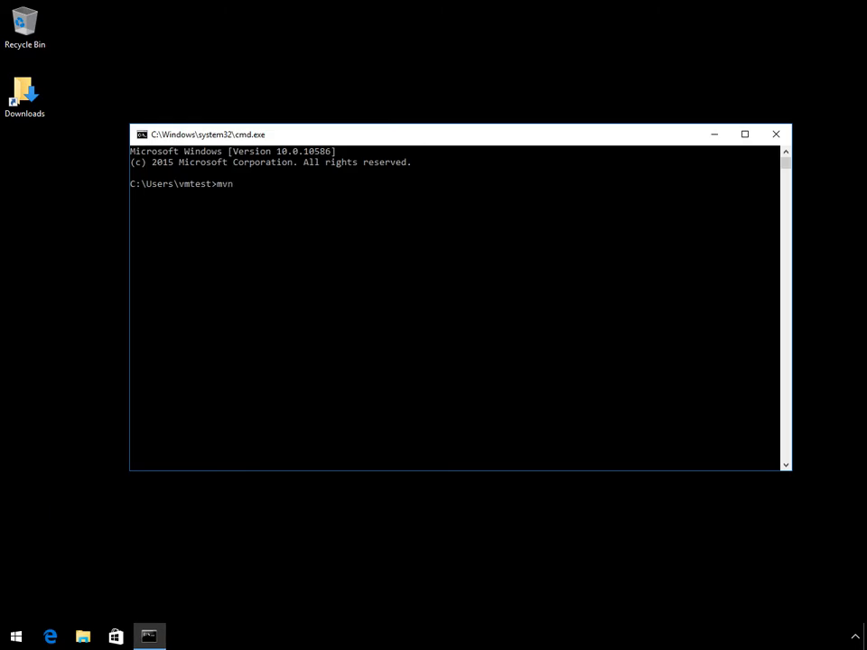
type("mvn -version")
key("Return")
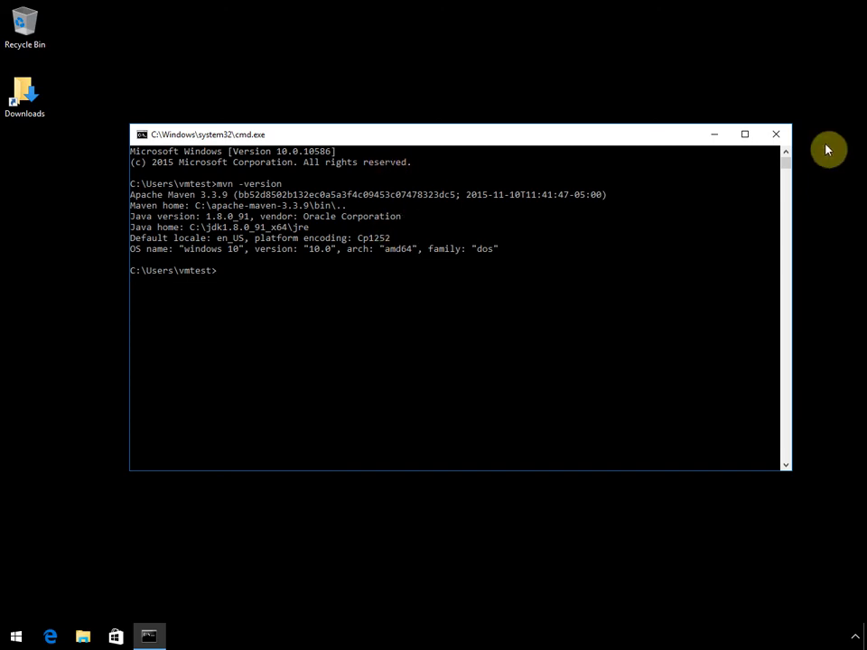
left_click(777, 138)
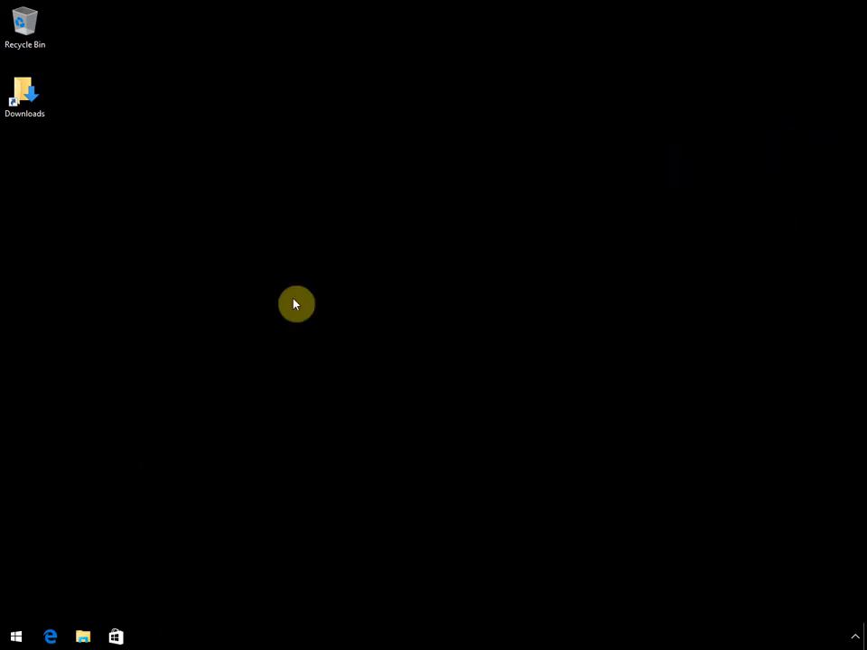
View the Community and Ultimate edition comparison on the IntelliJ IDEA download page at jetbrains.com in Edge, dismiss the cookie notice and close the browser
left_click(49, 637)
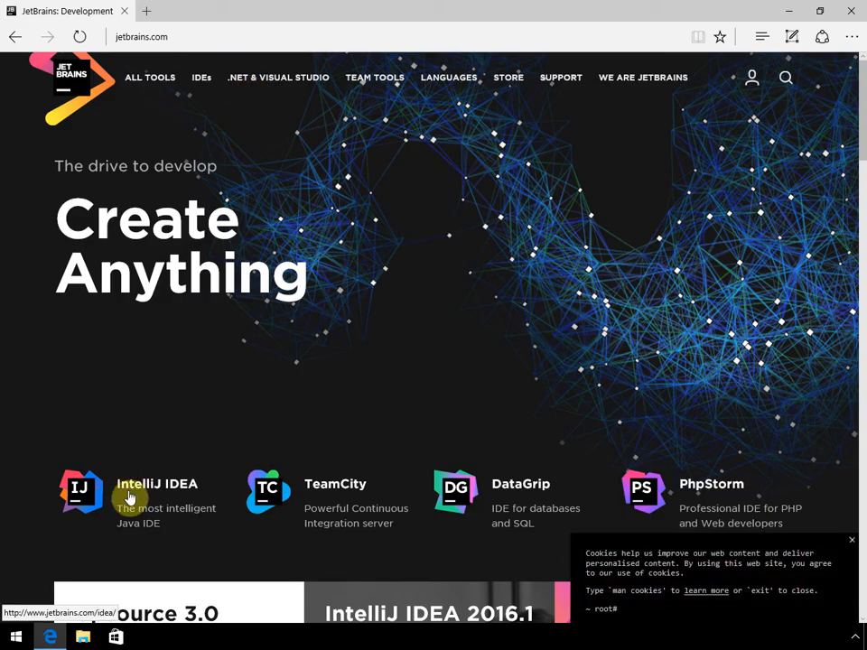
left_click(129, 498)
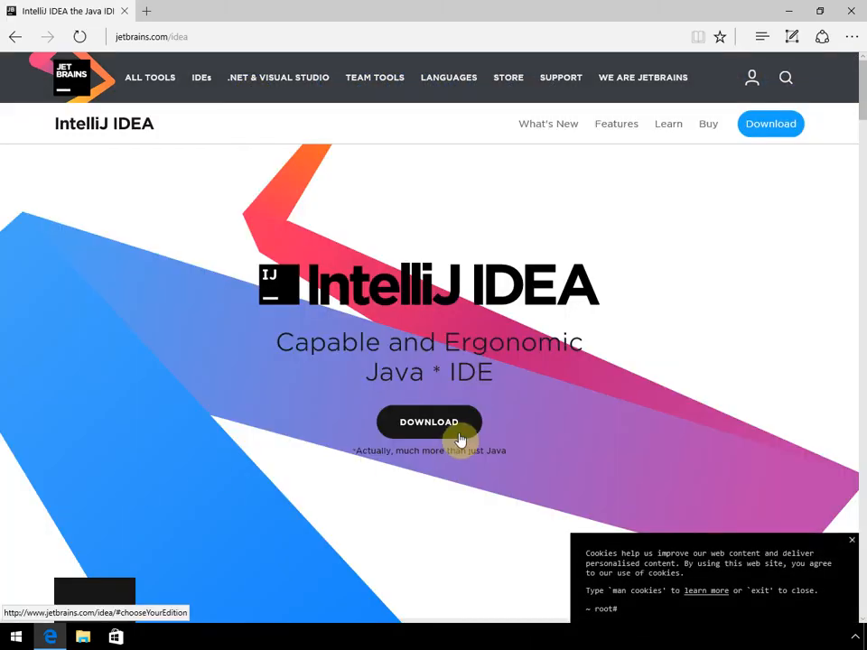
left_click(438, 435)
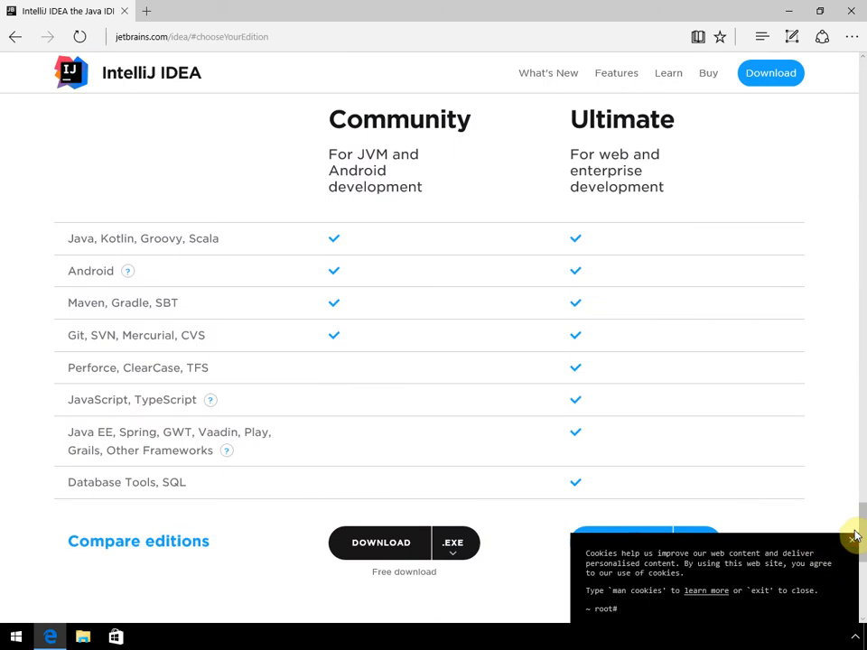
left_click(855, 536)
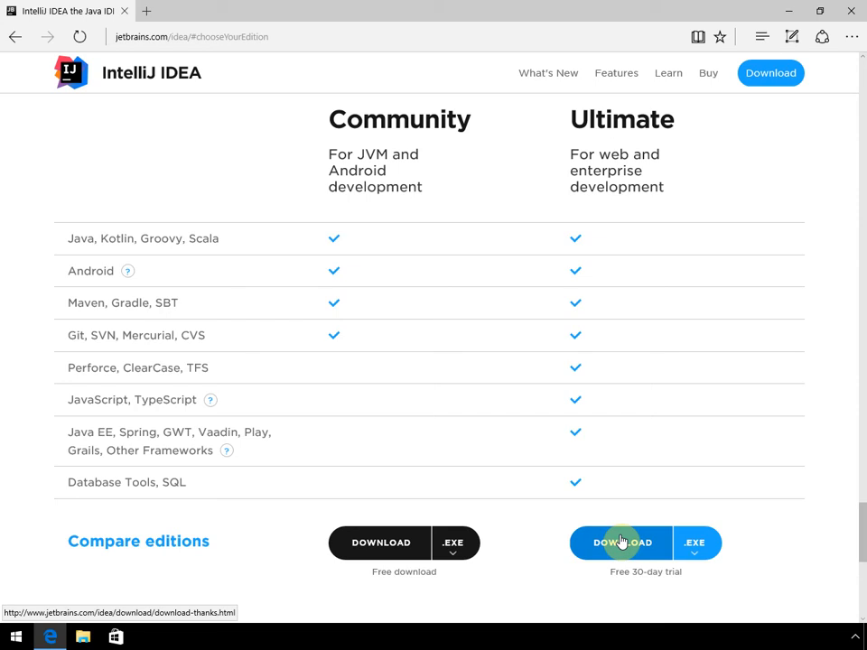
left_click(850, 12)
Launch the ideaIU-2016.1.1 installer from the Downloads folder, close the folder window and allow the installer to run
double_click(14, 113)
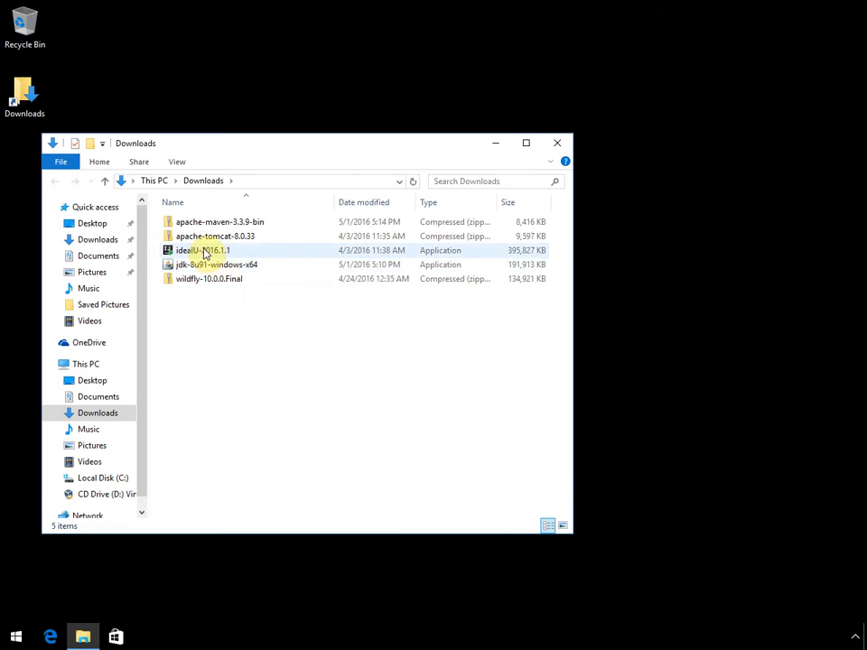
left_click(204, 252)
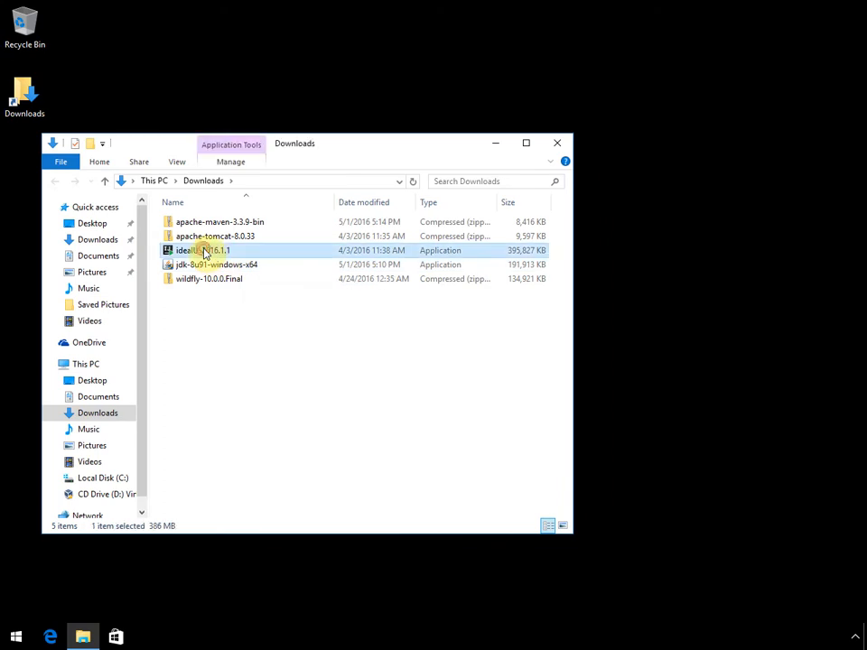
left_click(561, 146)
left_click(494, 350)
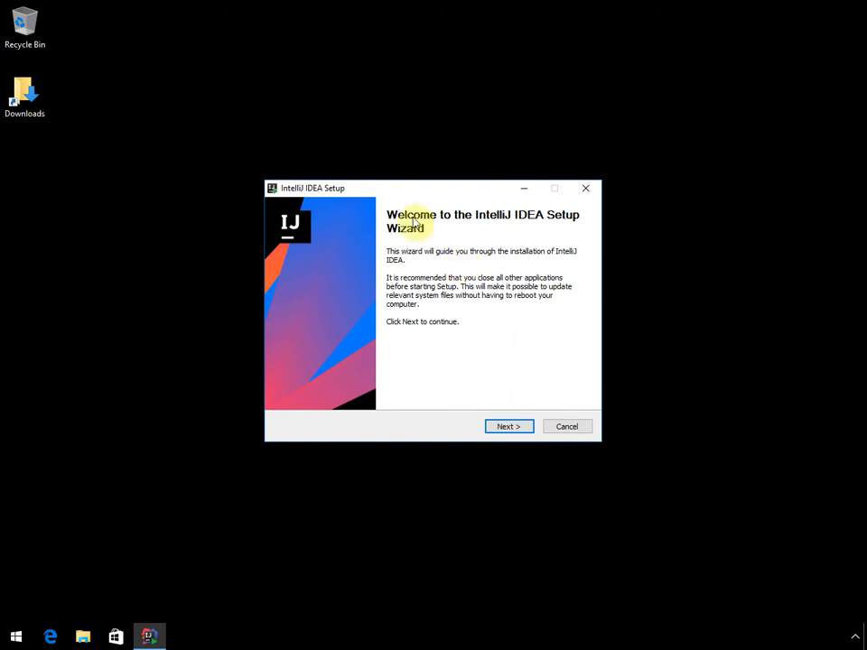
Install IntelliJ IDEA in the default folder with a 64-bit desktop shortcut, .java and .groovy associations and the JetBrains Start Menu folder
left_click(505, 429)
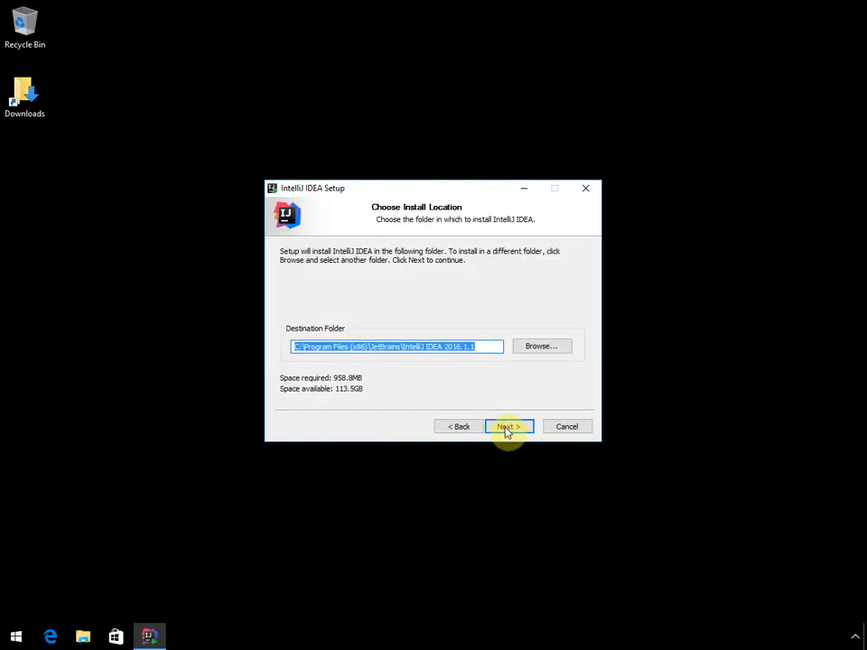
left_click(507, 429)
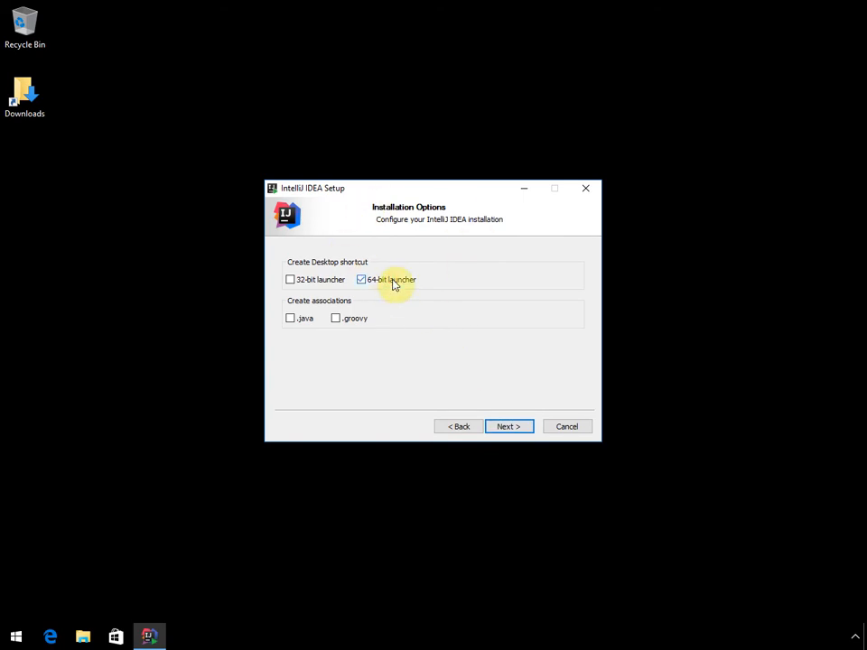
left_click(354, 323)
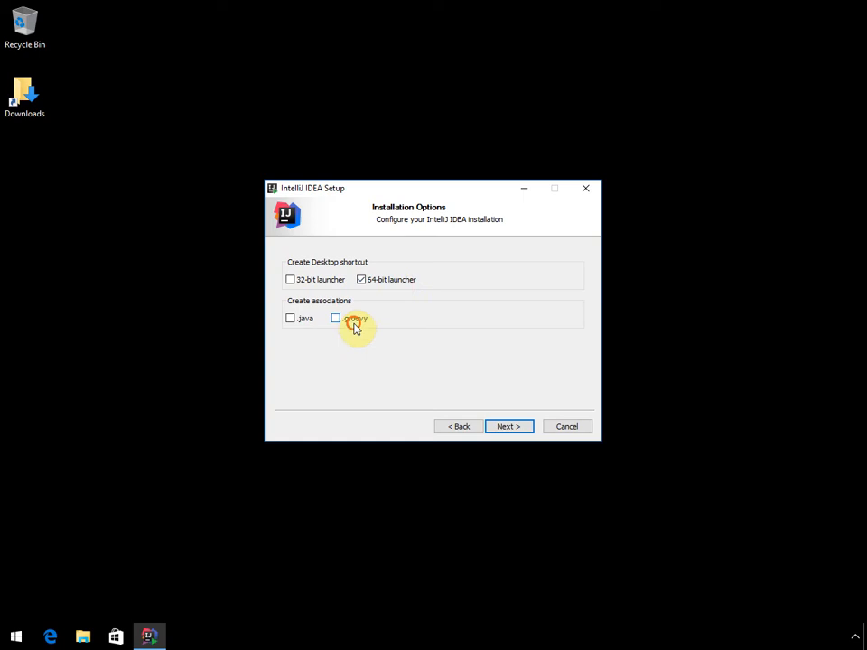
left_click(299, 323)
left_click(504, 426)
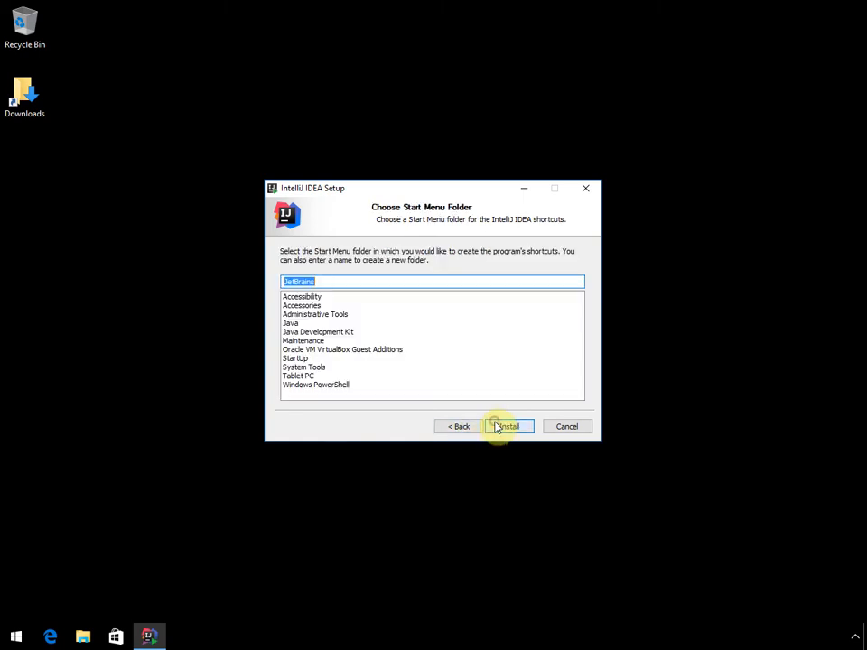
left_click(515, 428)
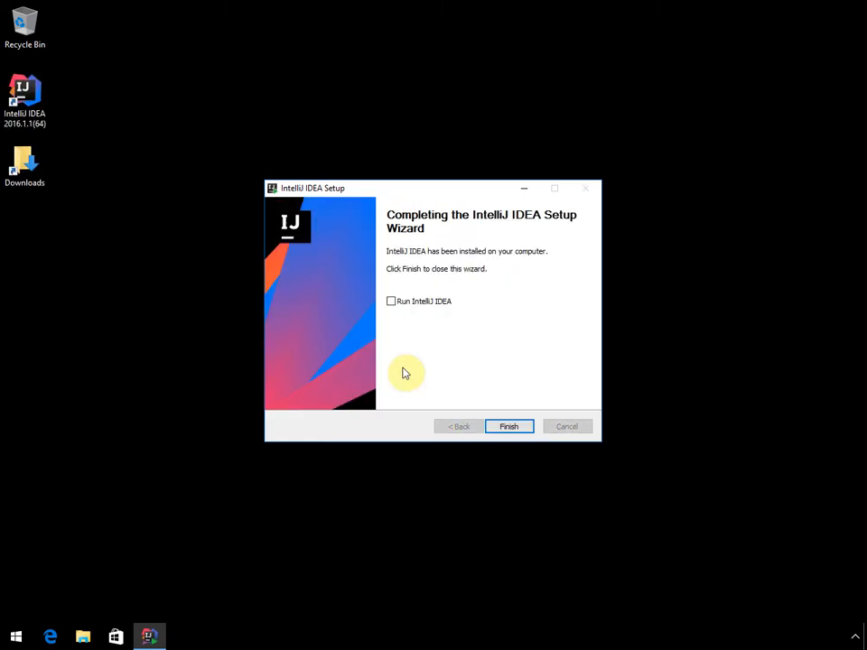
left_click(509, 426)
Open the file location of the IntelliJ IDEA 2016.1.1(64) desktop shortcut
double_click(29, 99)
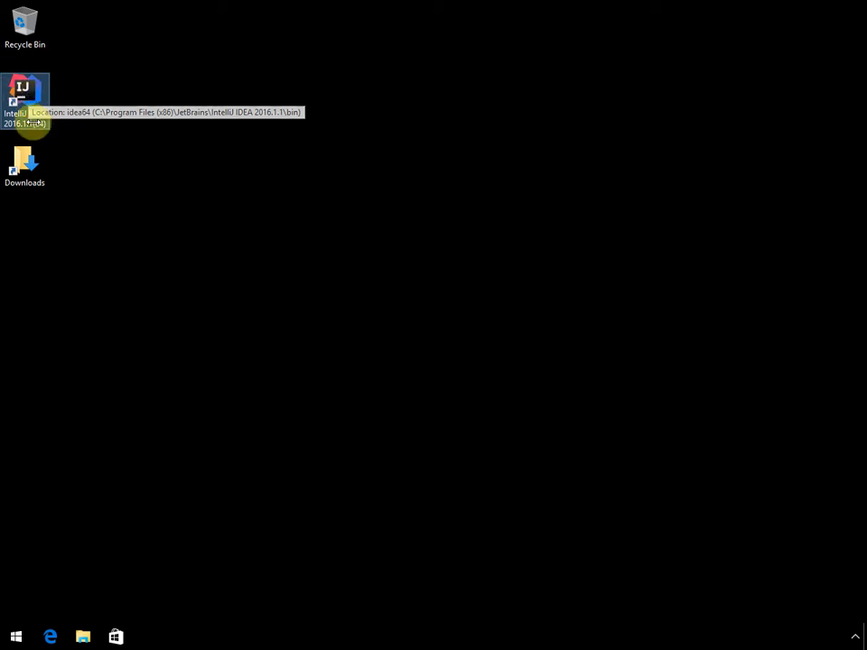
right_click(20, 90)
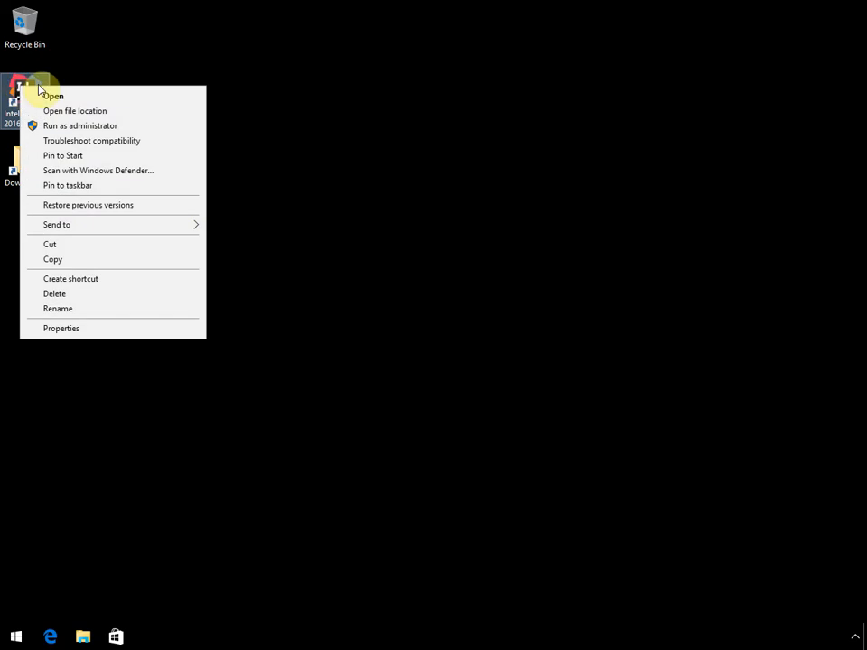
left_click(94, 112)
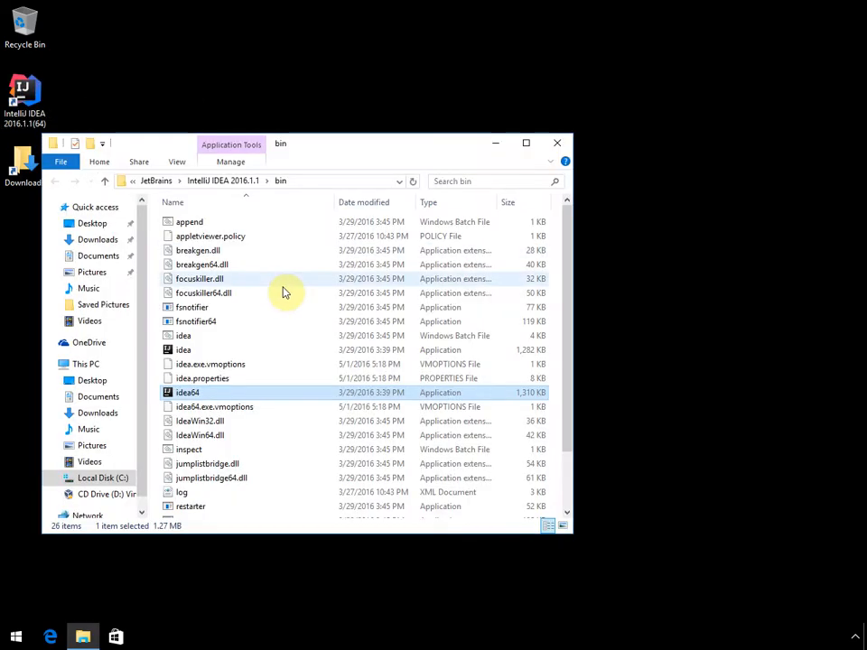
Open idea64.exe.vmoptions from the bin folder with Notepad as the default app for .vmoptions files
left_click(226, 411)
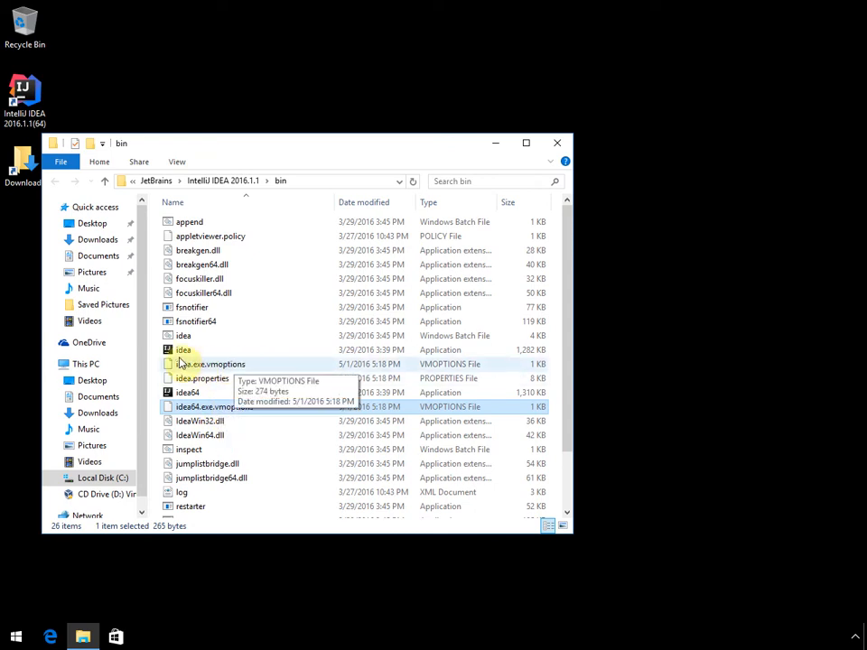
left_click(184, 411)
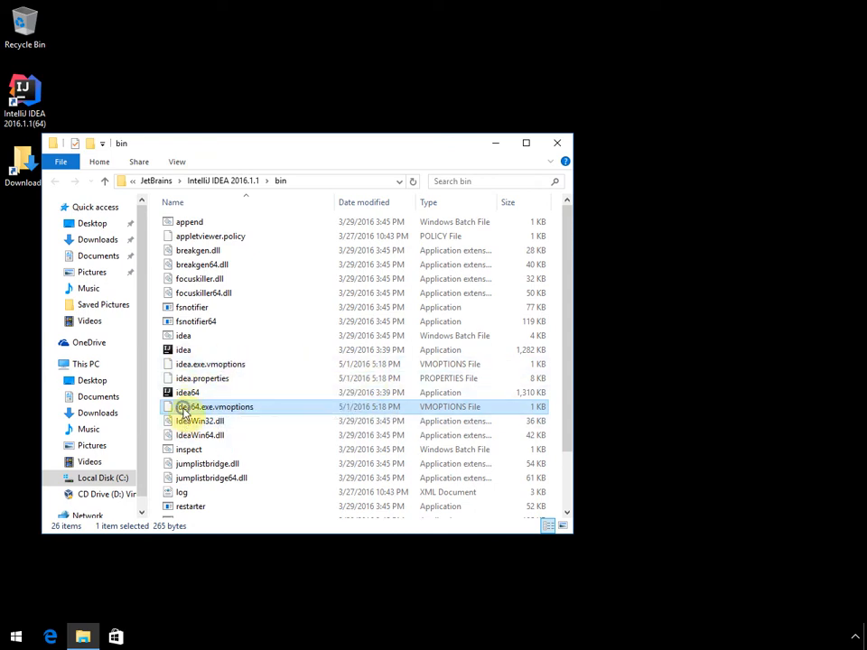
right_click(183, 410)
left_click(227, 419)
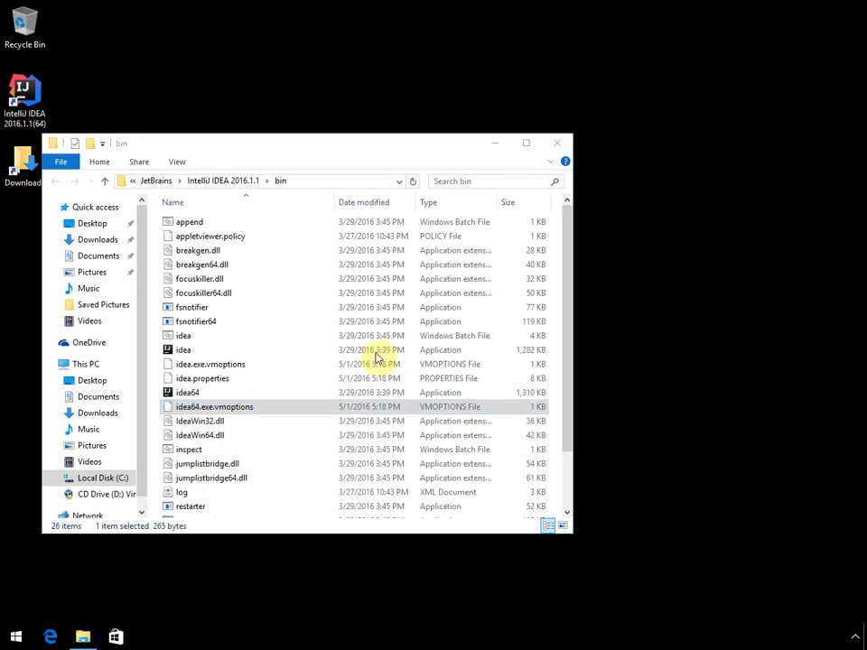
left_click(340, 254)
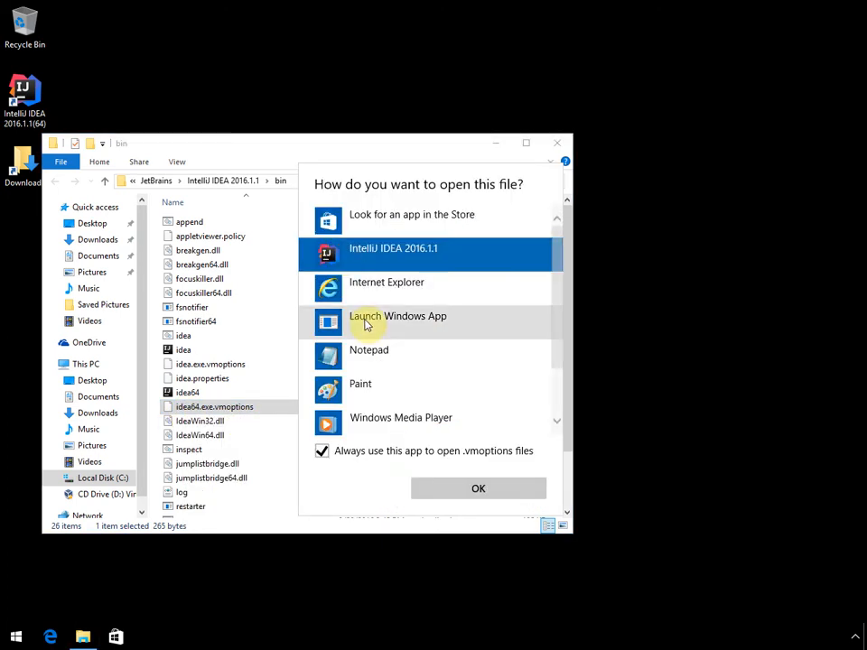
left_click(379, 356)
left_click(458, 495)
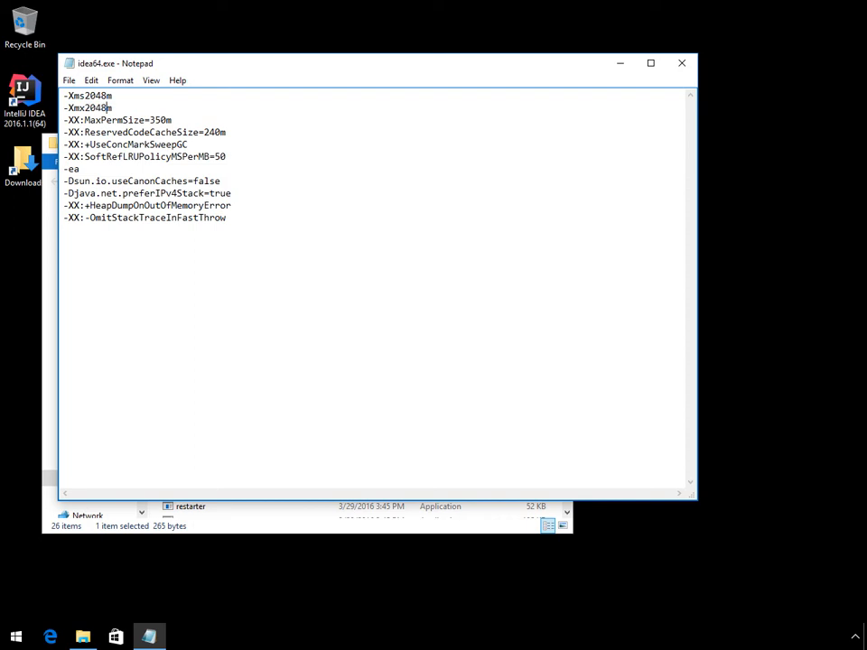
Set -Xms and -Xmx to 2048m in idea64.exe.vmoptions, save the file and close the Notepad and bin folder windows
left_click(681, 63)
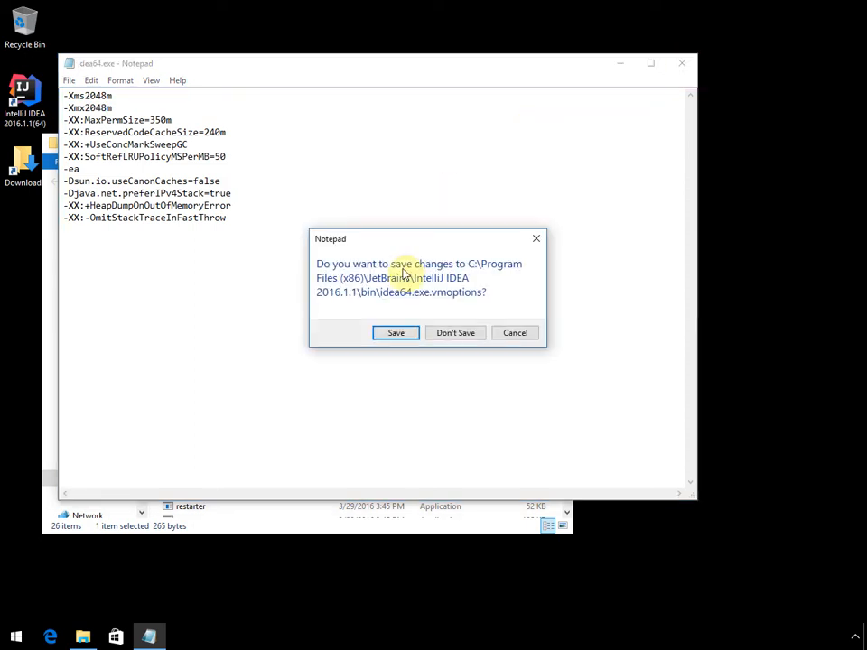
left_click(398, 333)
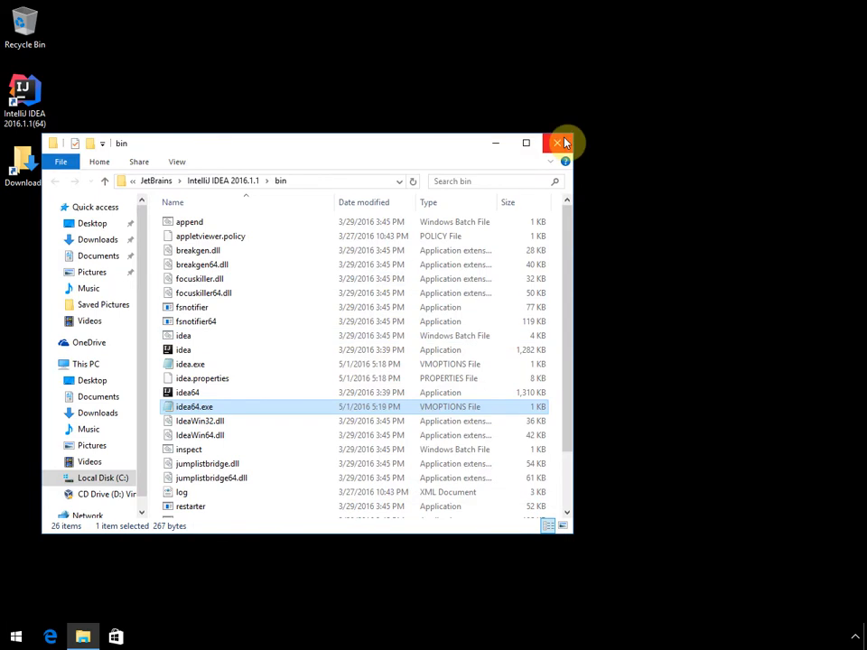
left_click(565, 143)
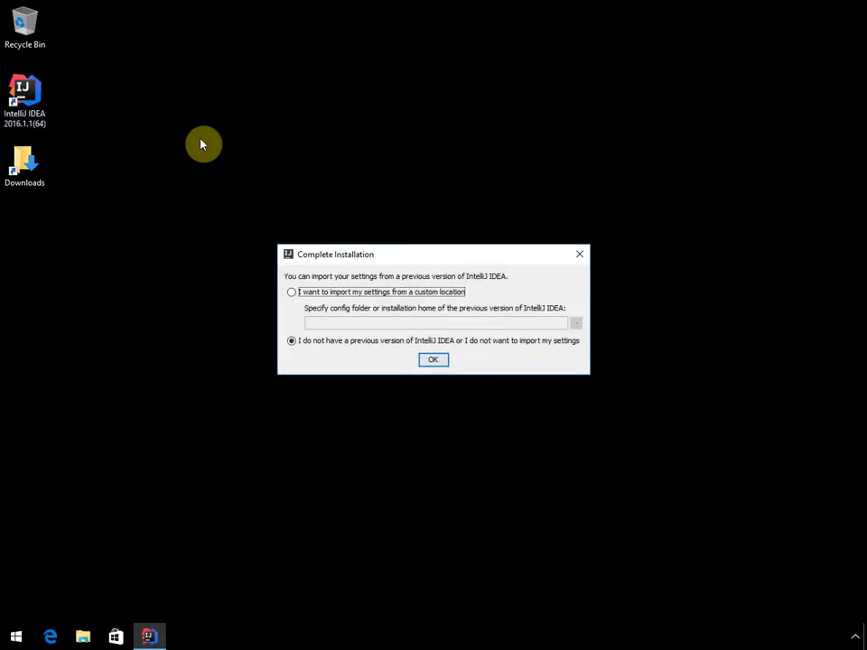
Complete the IntelliJ IDEA first-run setup without importing settings, accepting the privacy policy and license agreement, with the free 30-day evaluation and default customization
left_click(434, 360)
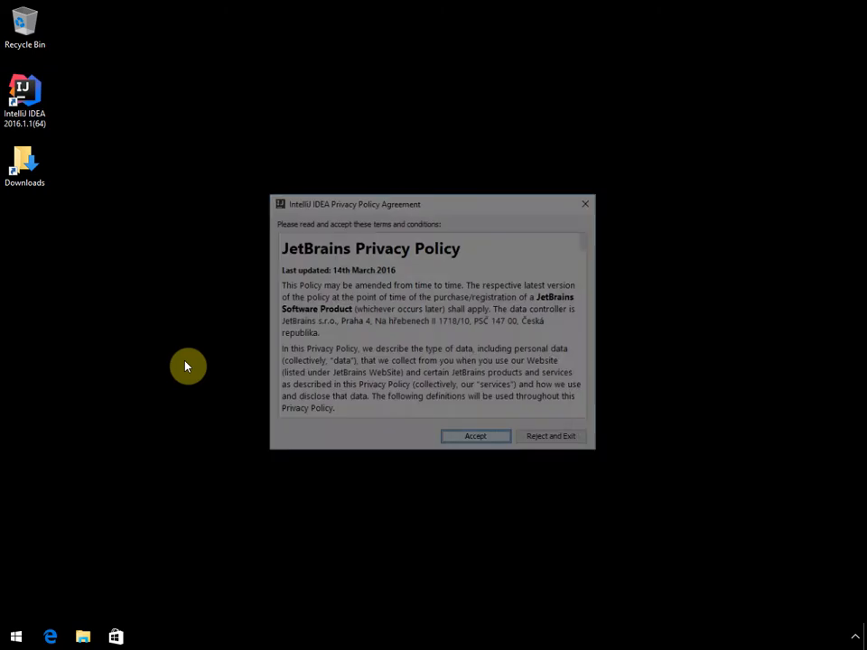
left_click(478, 439)
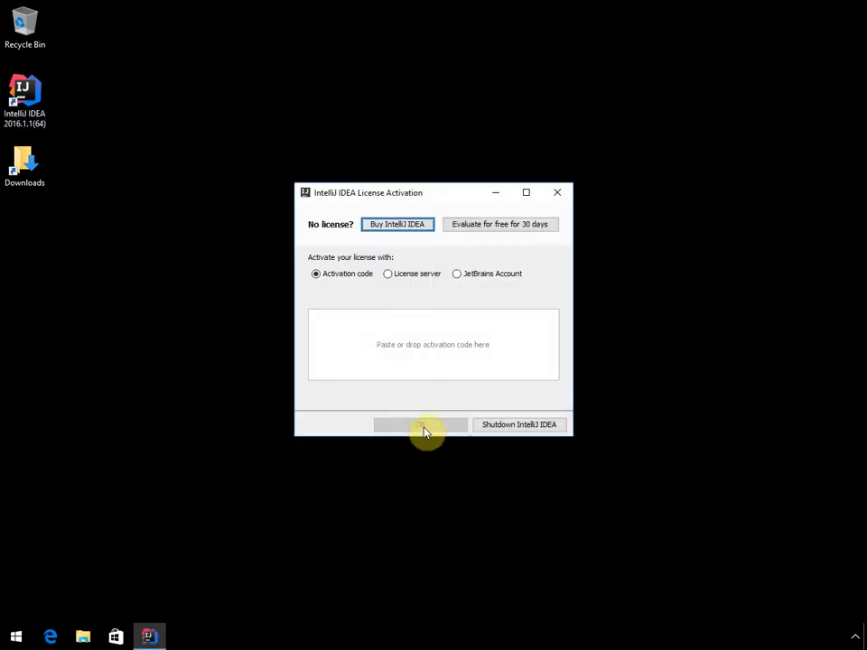
left_click(496, 226)
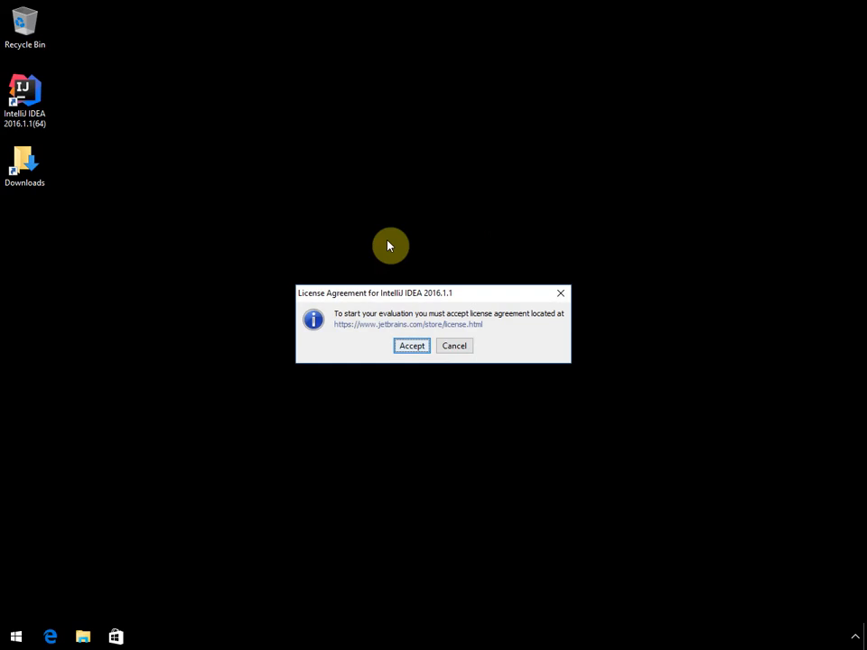
left_click(412, 347)
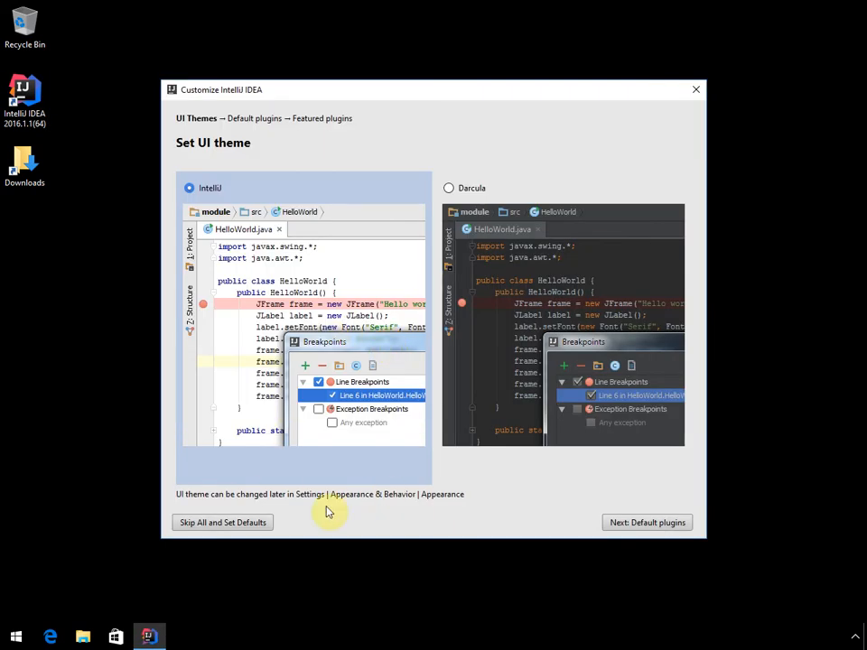
left_click(227, 525)
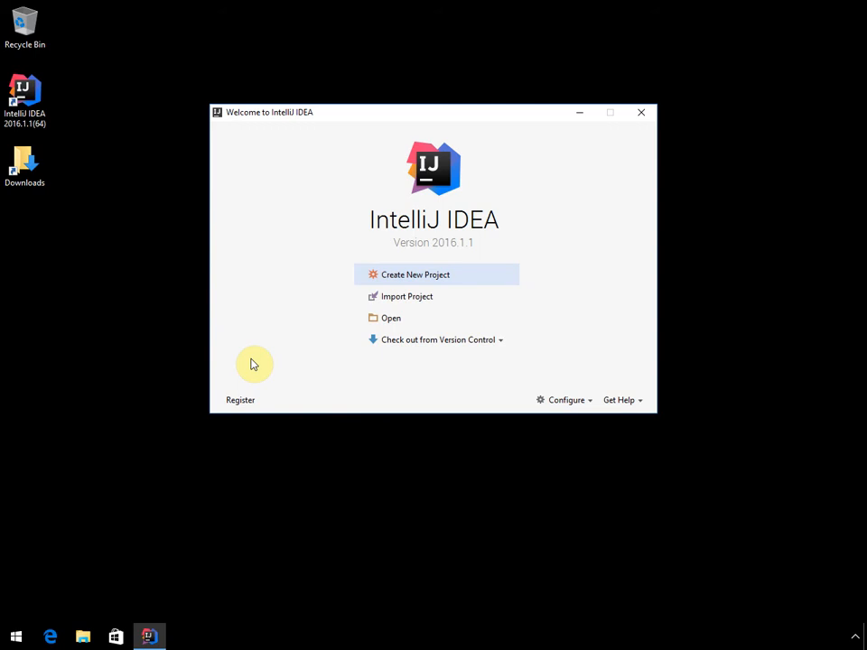
Add the JDK from C:\jdk1.8.0_91_x64 to the SDKs in the default Project Structure
left_click(590, 403)
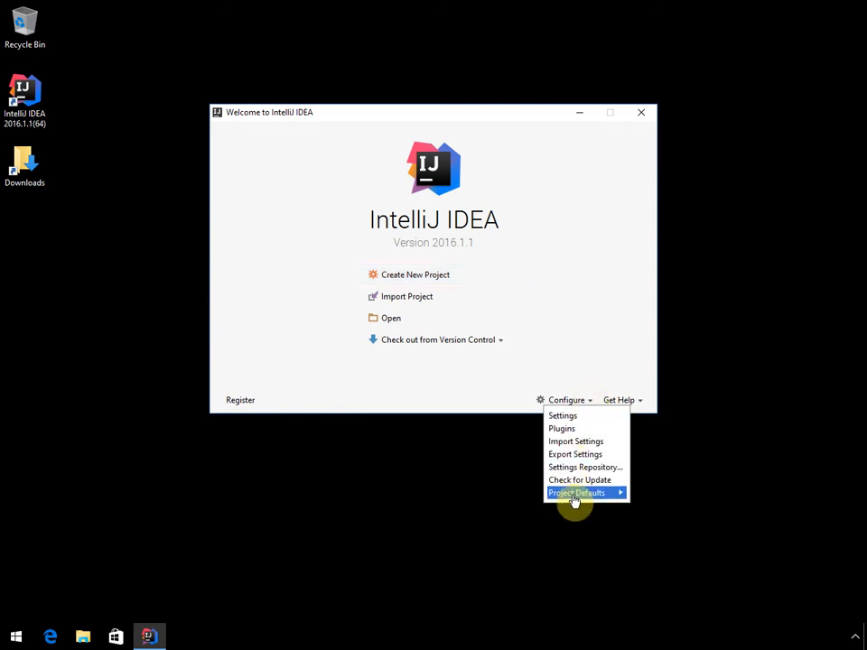
mouse_move(573, 497)
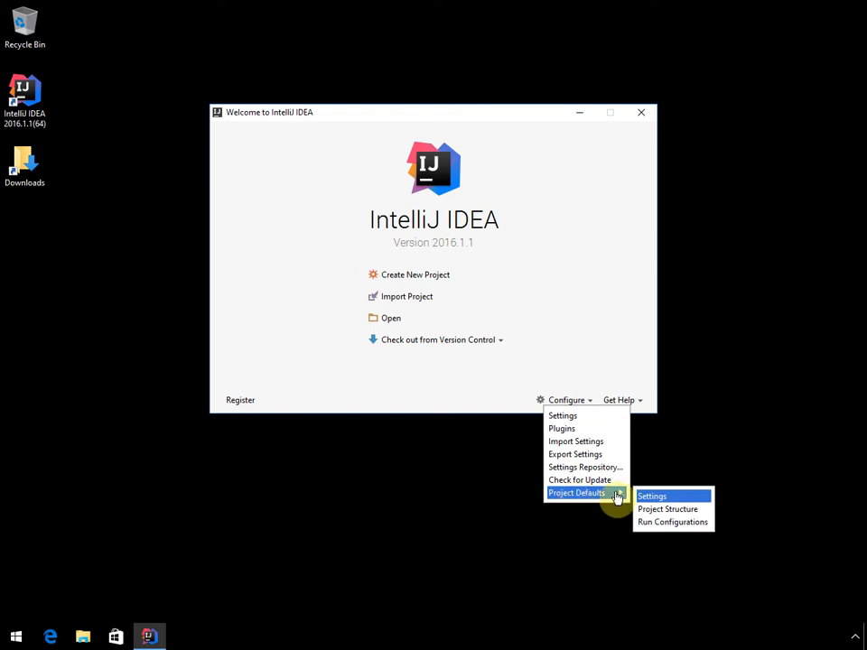
left_click(674, 511)
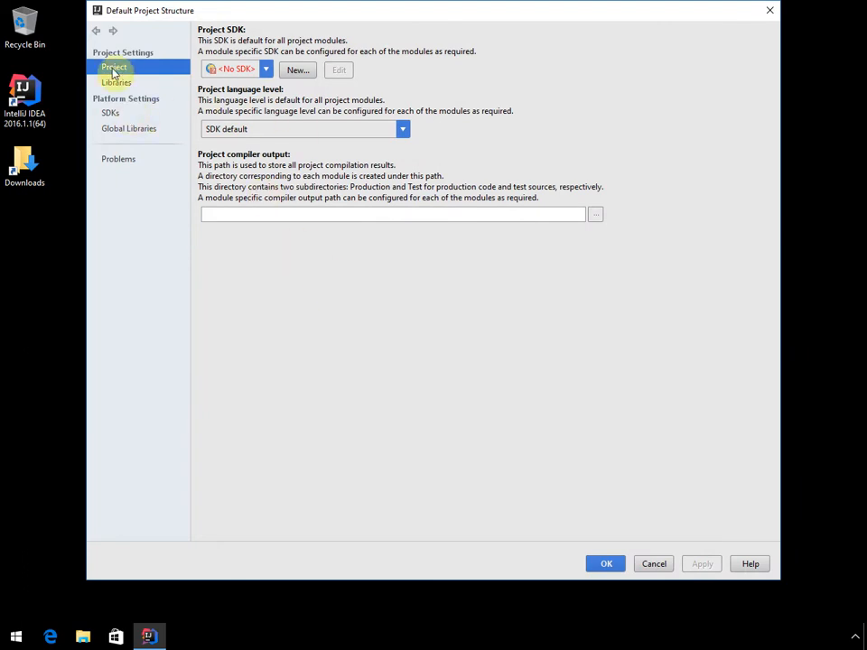
left_click(114, 114)
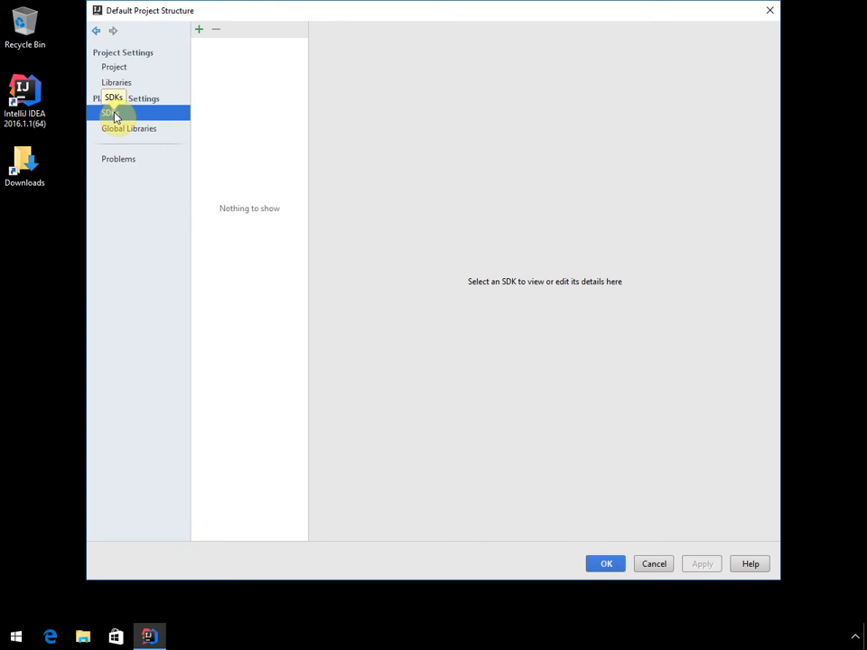
left_click(198, 32)
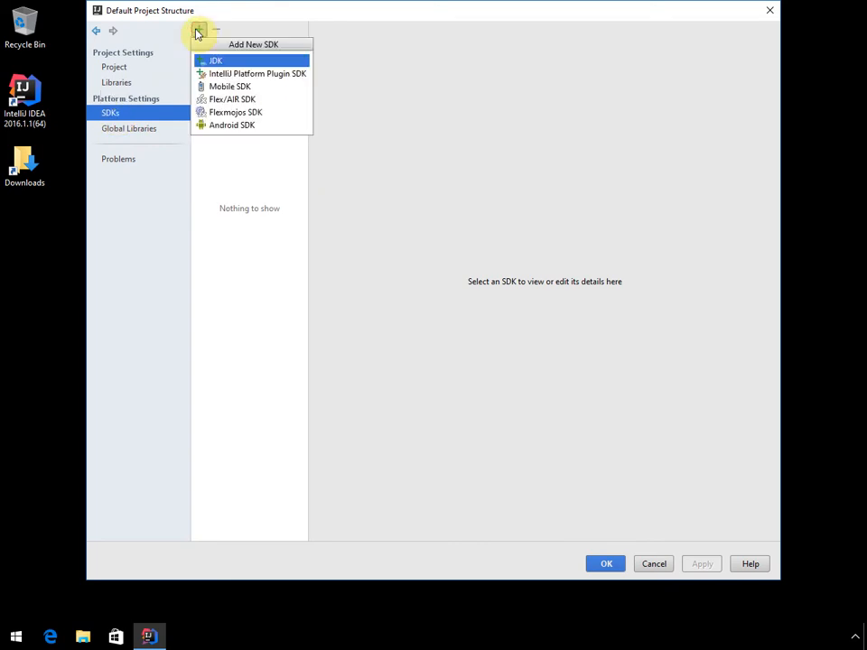
left_click(257, 65)
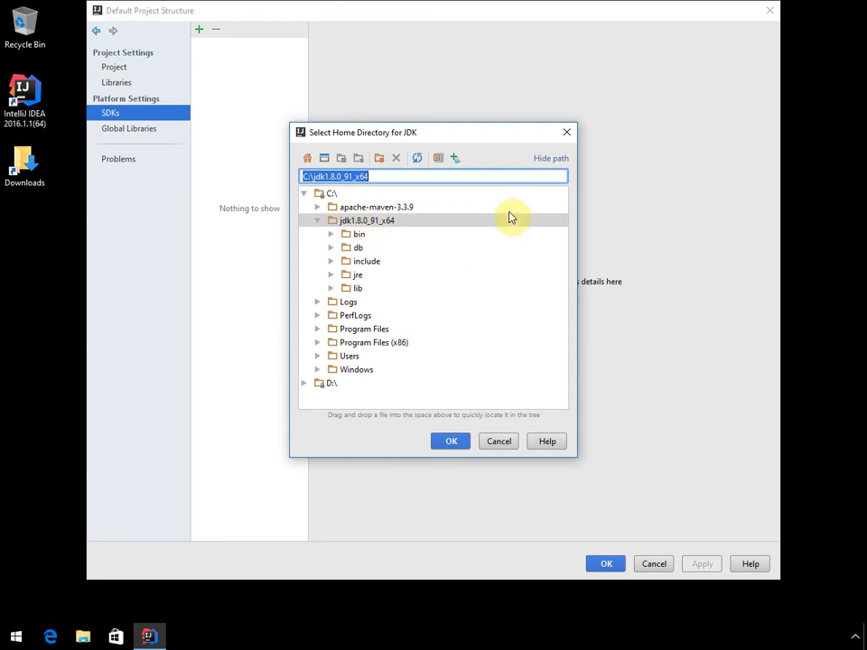
left_click(451, 442)
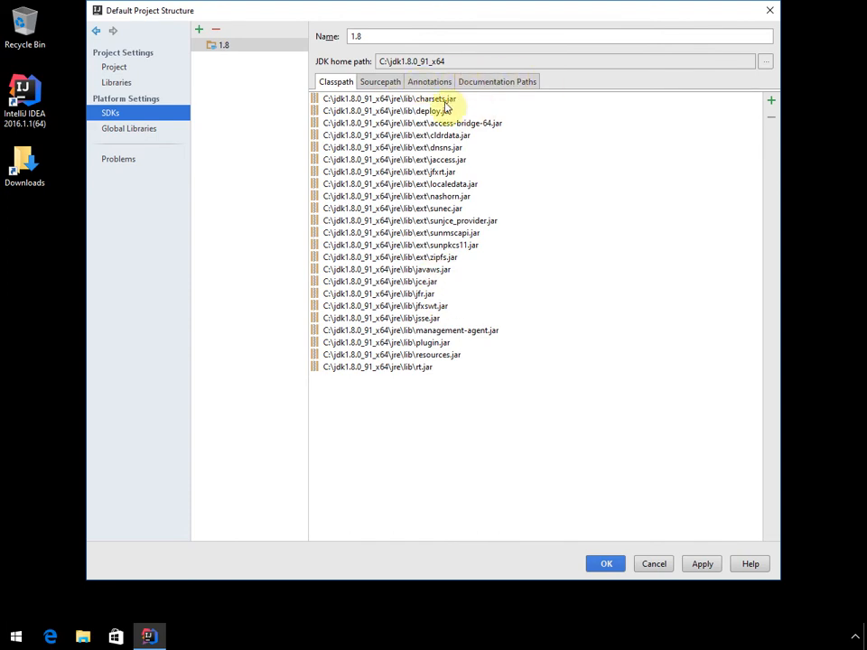
left_click(495, 84)
left_click(705, 564)
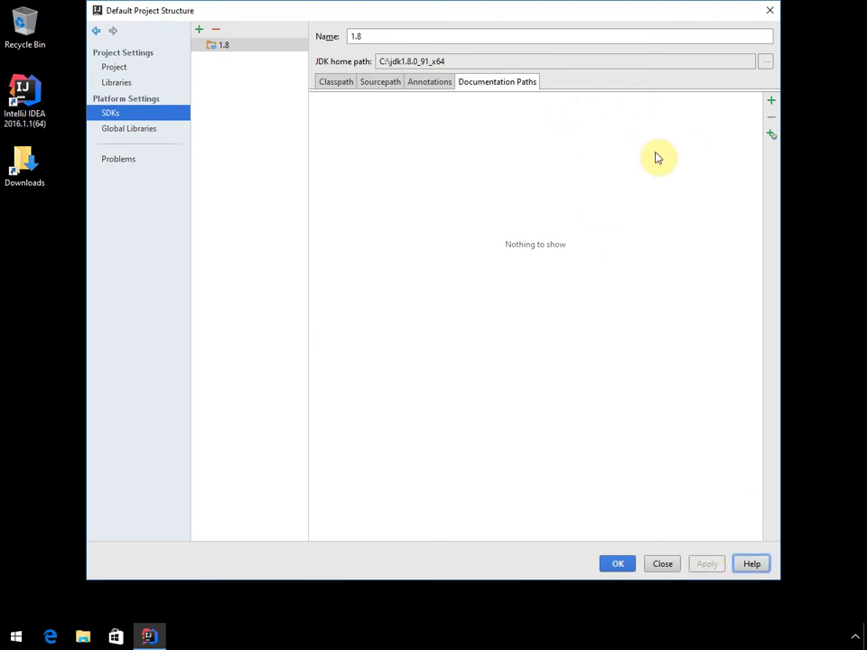
left_click(771, 136)
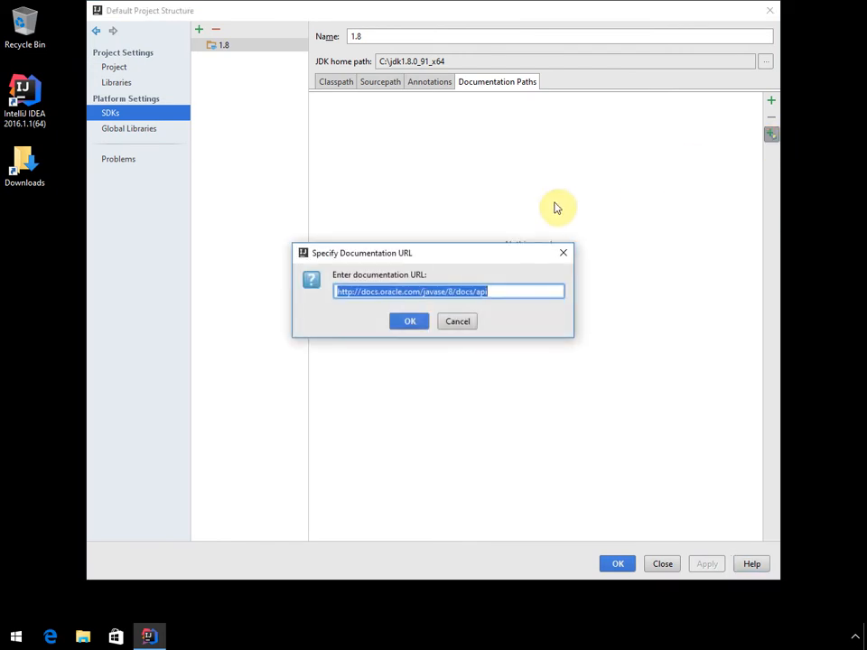
left_click(406, 326)
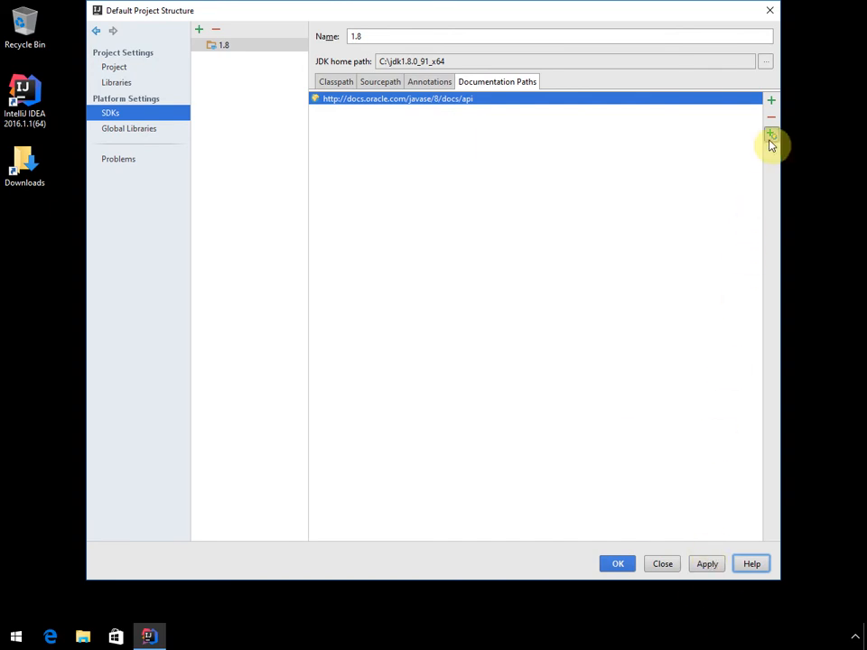
left_click(710, 564)
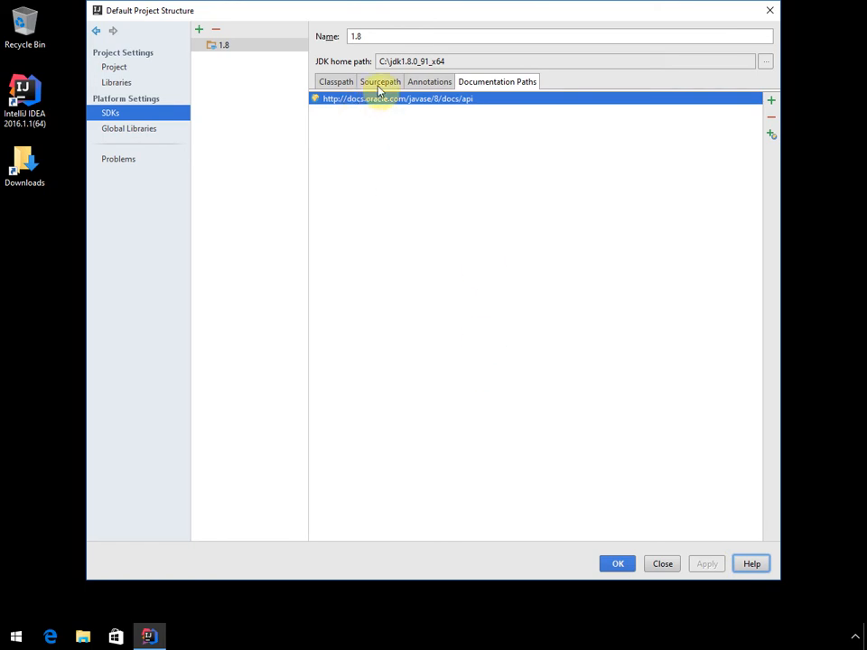
left_click(429, 82)
left_click(380, 82)
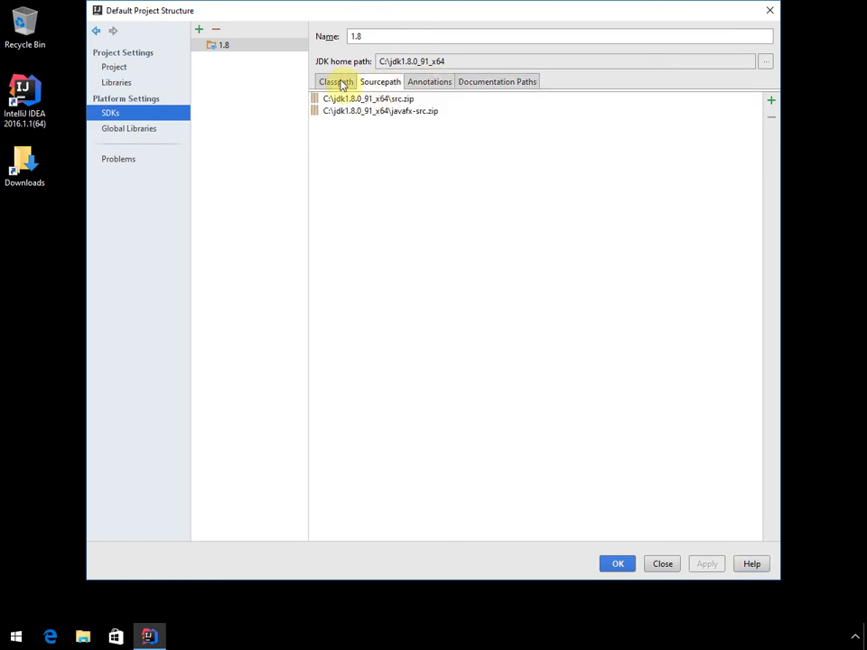
left_click(337, 82)
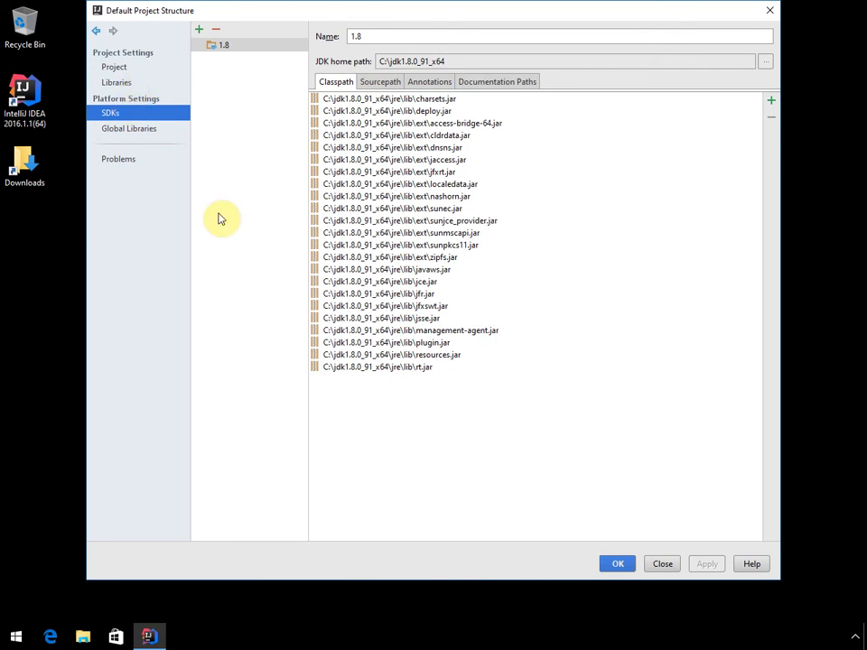
left_click(623, 564)
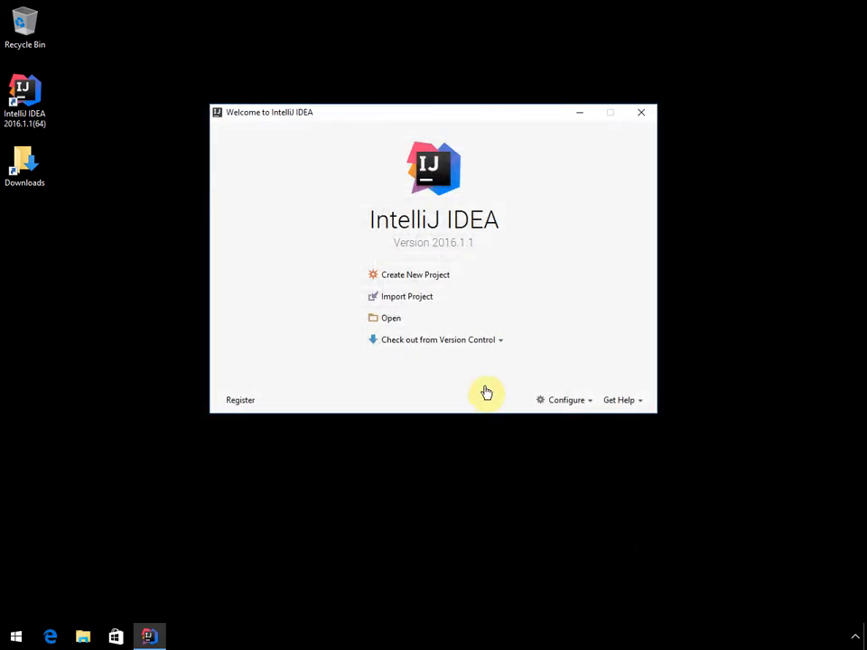
Set the Maven home directory to C:\apache-maven-3.3.9 in the default Maven settings
left_click(569, 400)
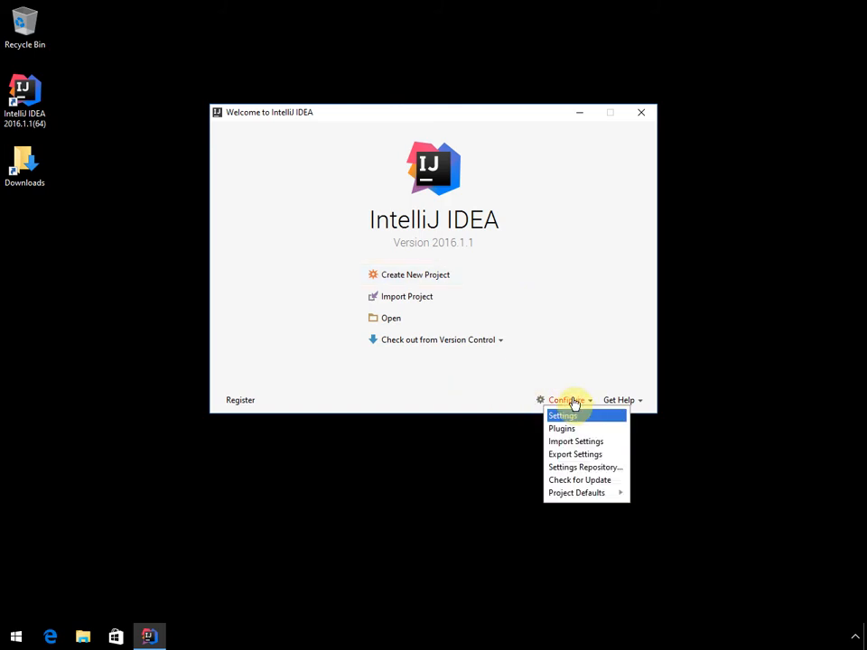
left_click(570, 419)
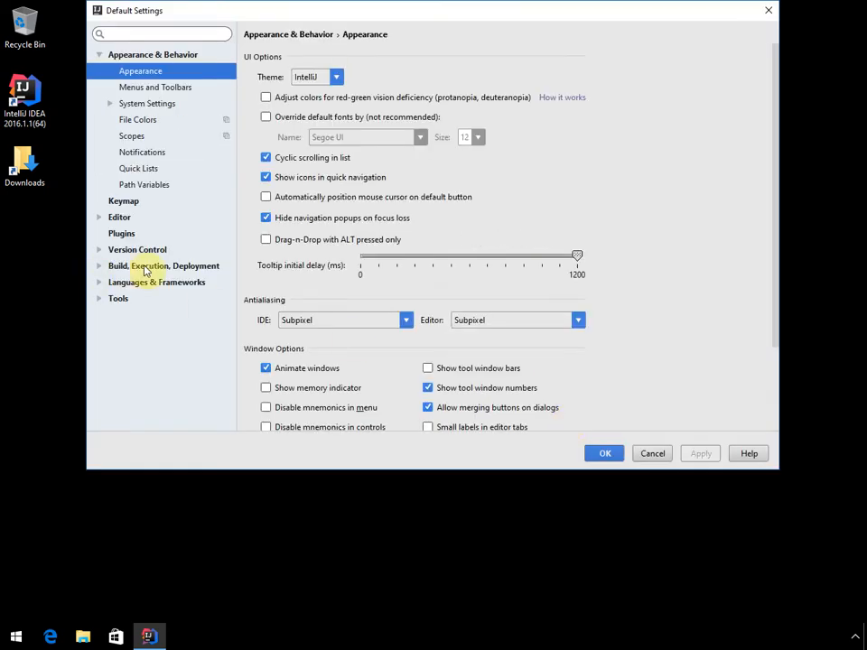
left_click(146, 268)
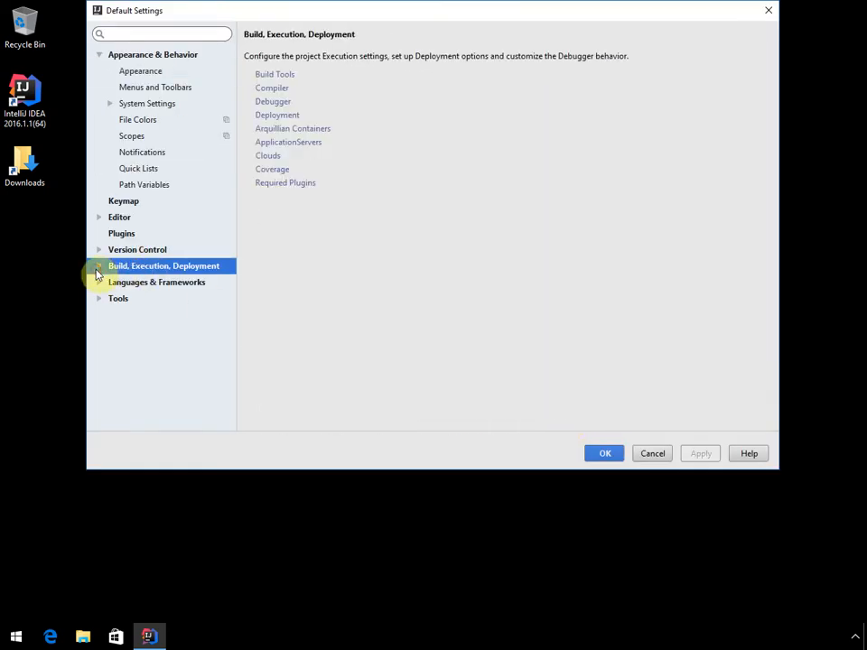
left_click(97, 269)
left_click(130, 285)
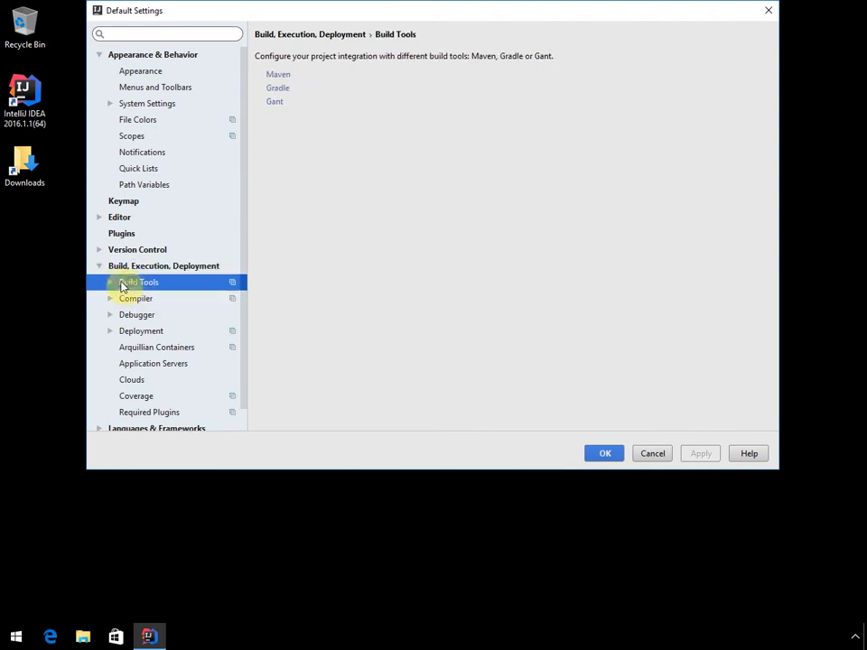
left_click(111, 284)
left_click(133, 301)
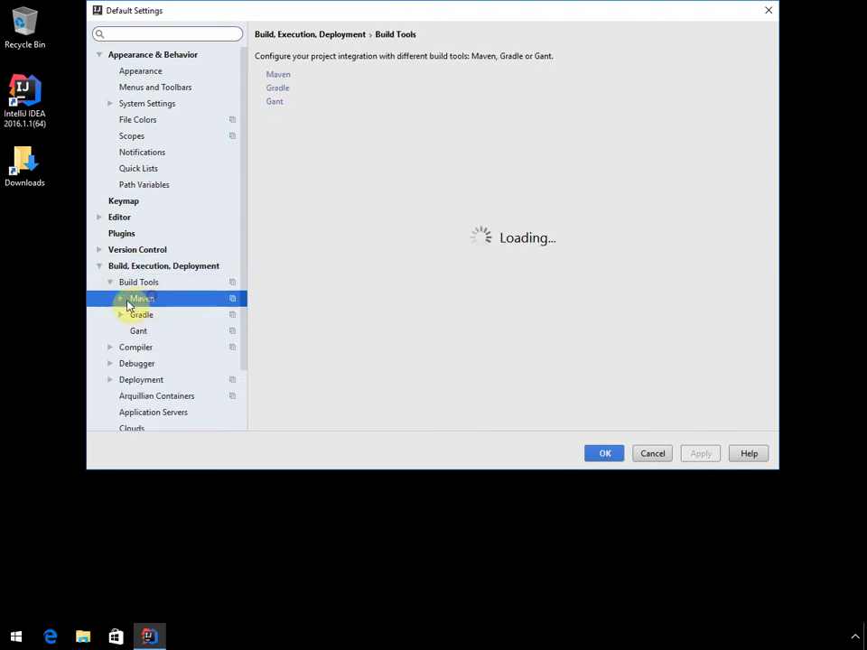
left_click(120, 299)
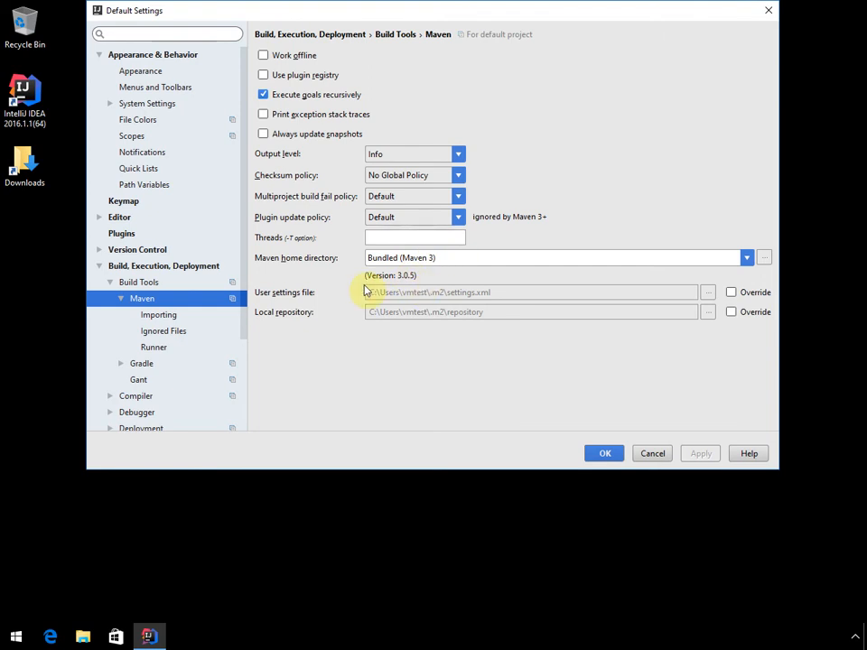
left_click(764, 260)
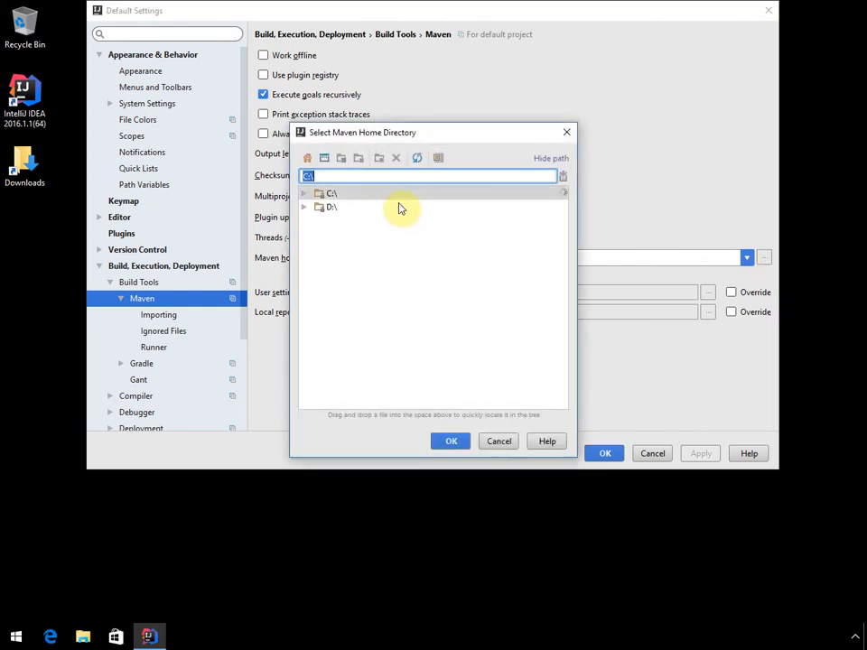
left_click(307, 196)
left_click(407, 207)
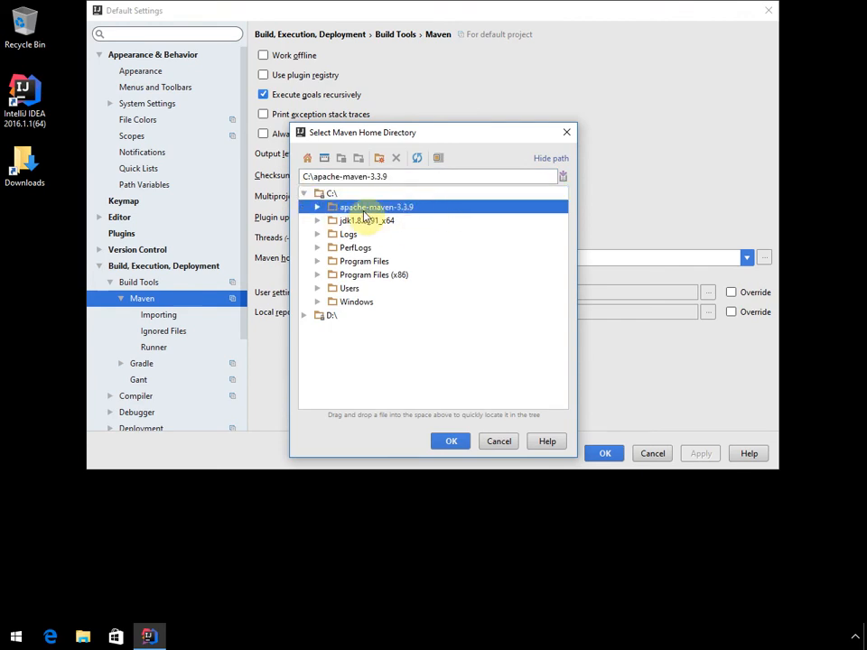
left_click(451, 441)
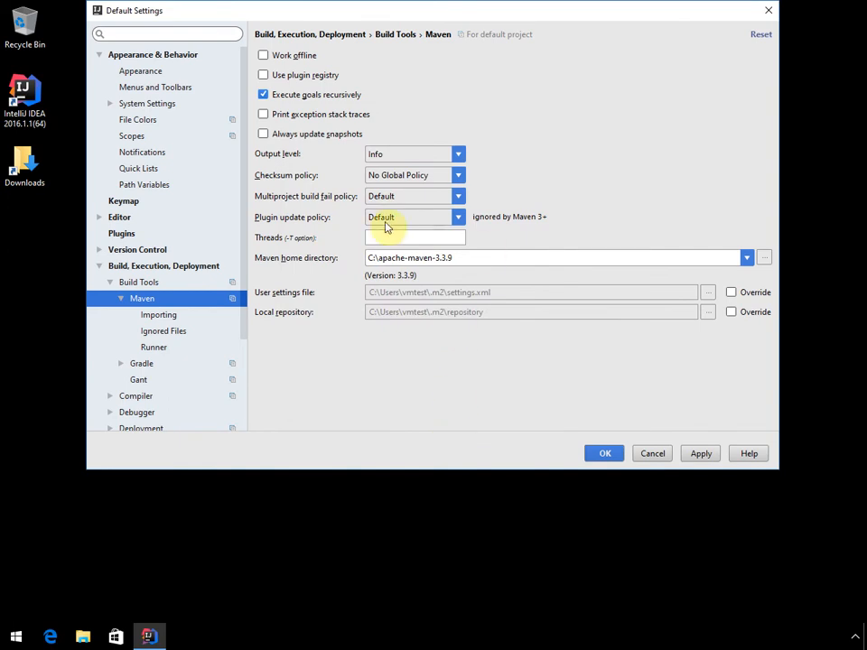
Enable automatic import of Maven projects and automatic download of sources and documentation in the Maven importing settings, and apply the changes
left_click(172, 316)
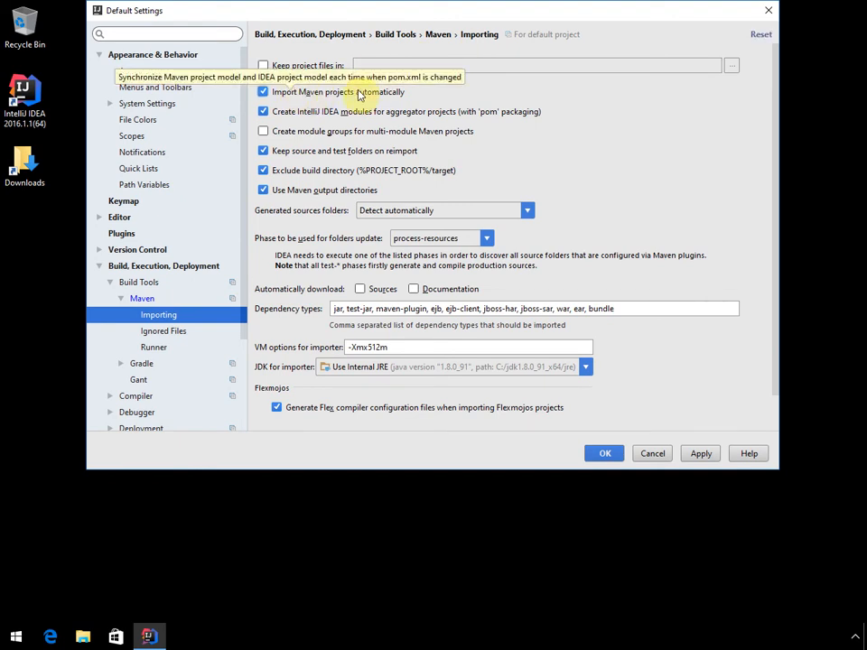
left_click(388, 289)
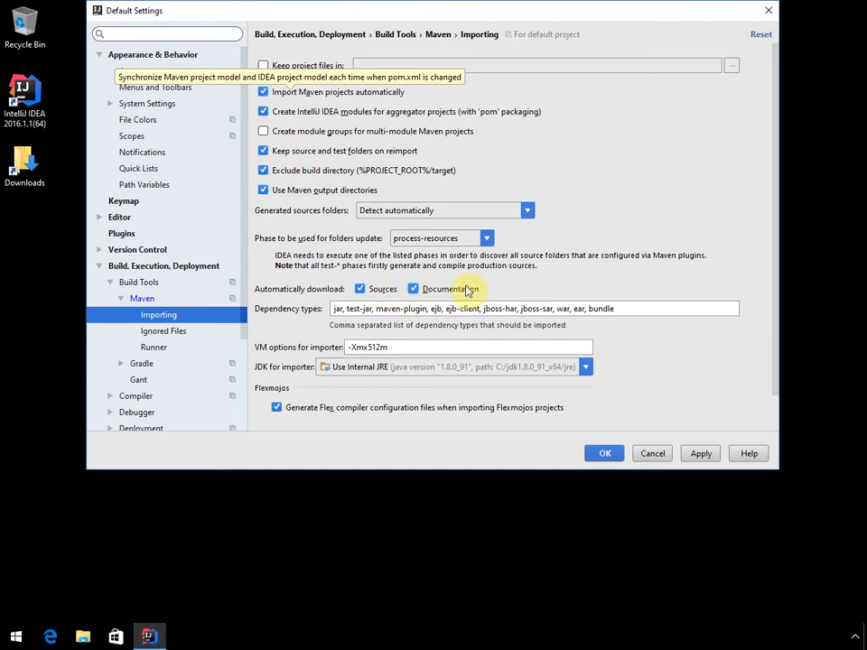
left_click(697, 455)
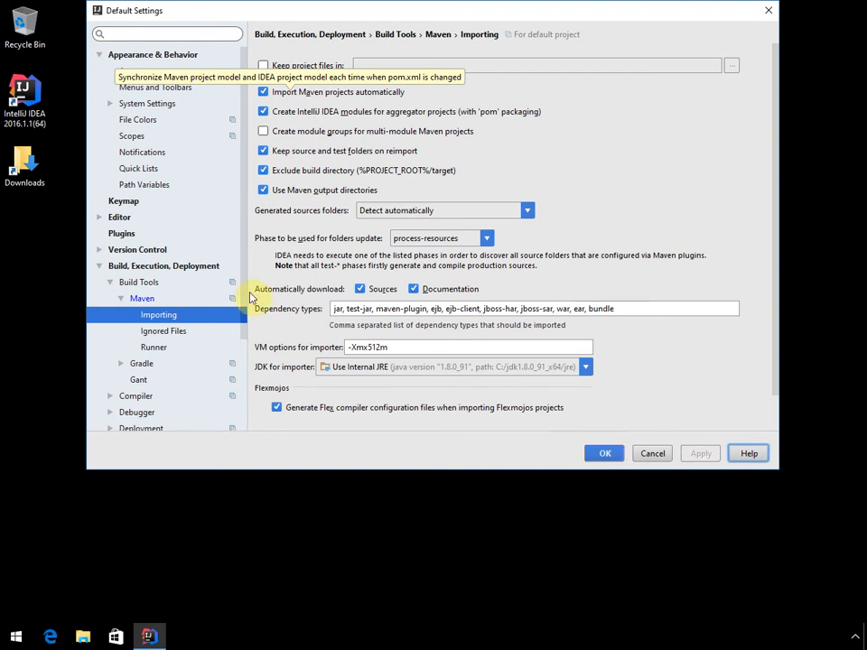
Disable the Kotlin plugin, confirm the settings and restart the IDE to activate the plugin change
left_click(127, 236)
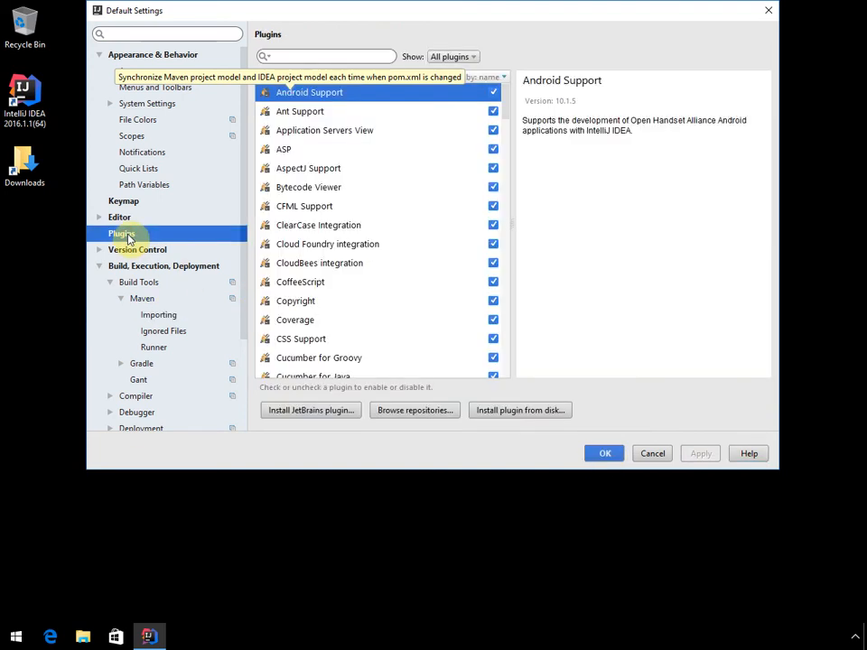
scroll(336, 210, "down", 1)
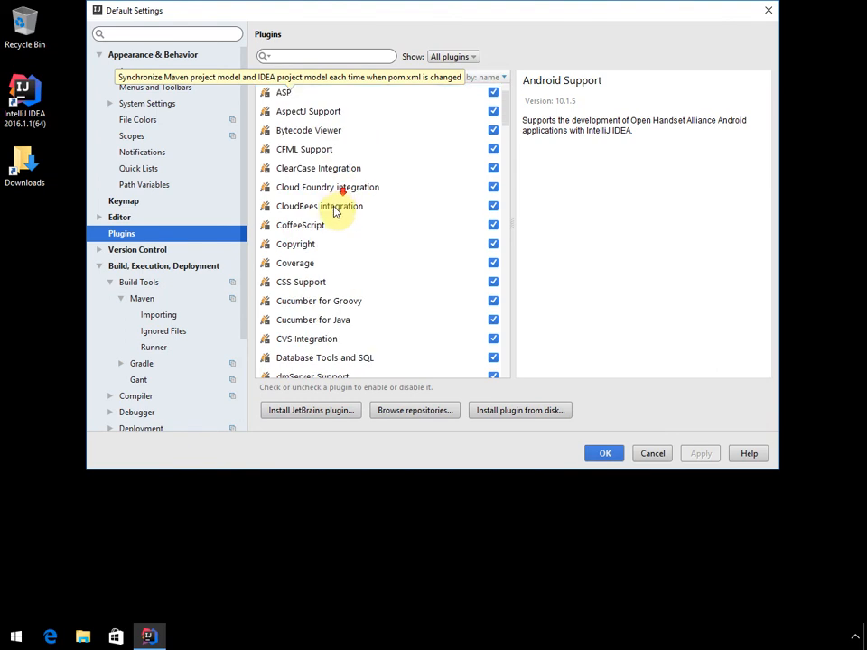
scroll(336, 211, "down", 10)
scroll(336, 233, "down", 6)
scroll(336, 238, "down", 5)
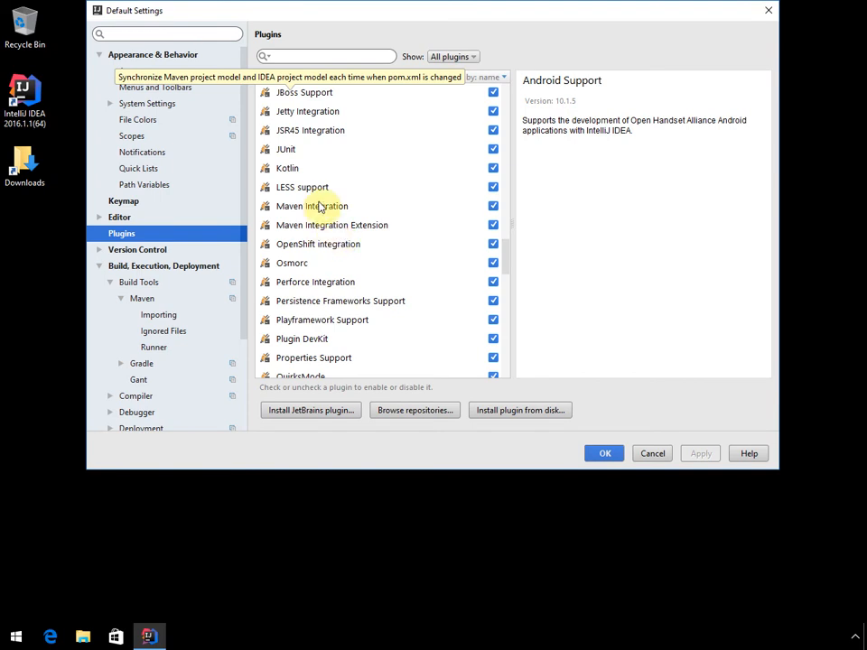
left_click(372, 170)
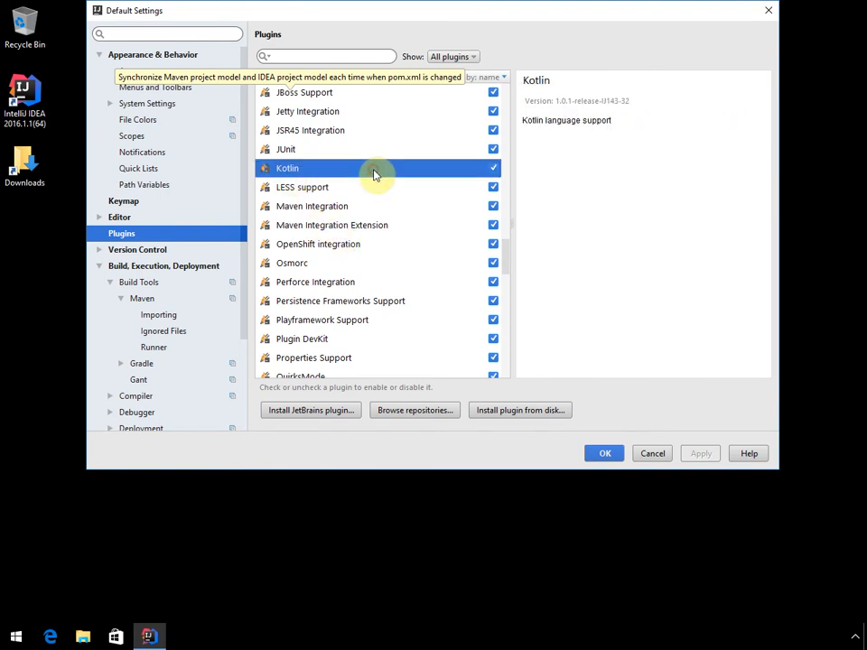
left_click(493, 171)
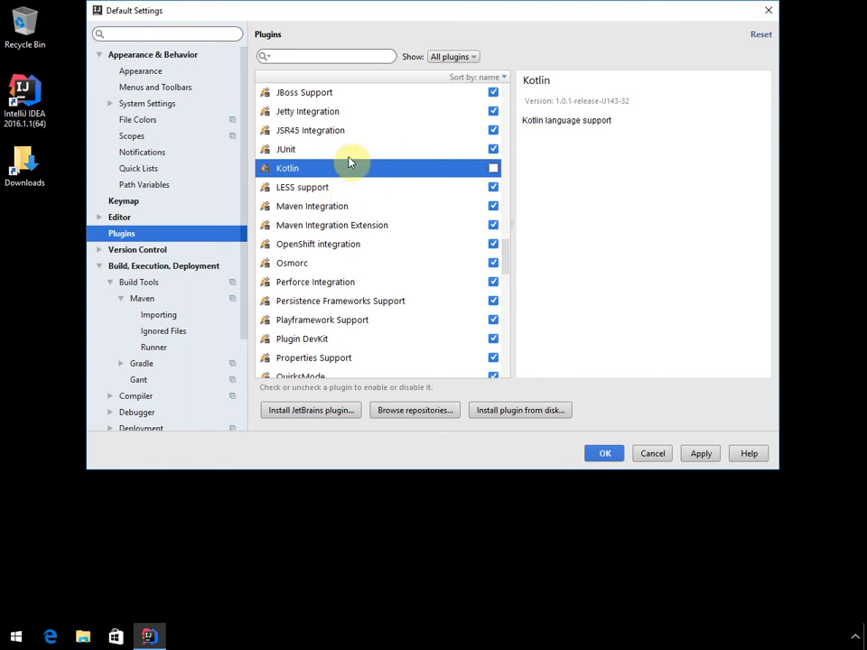
left_click(700, 454)
left_click(604, 454)
left_click(606, 455)
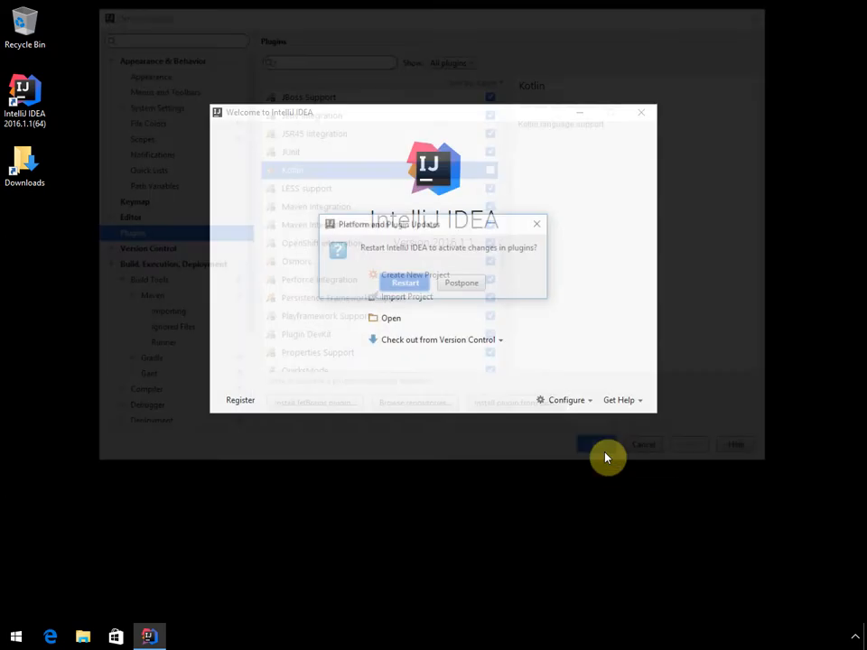
left_click(410, 288)
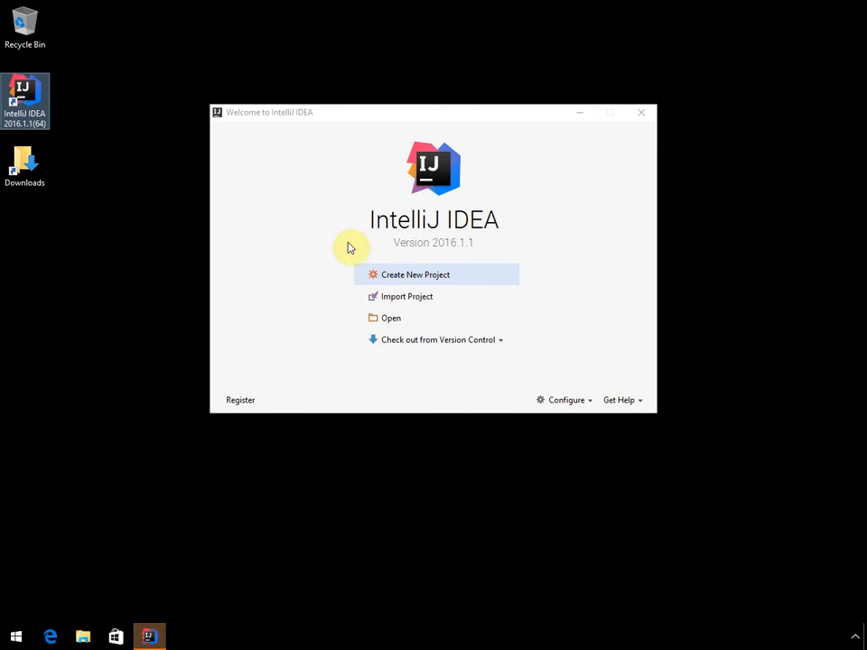
Start a new Maven project with SDK 1.8 and no archetype, allowing Java through the Windows Firewall
left_click(420, 280)
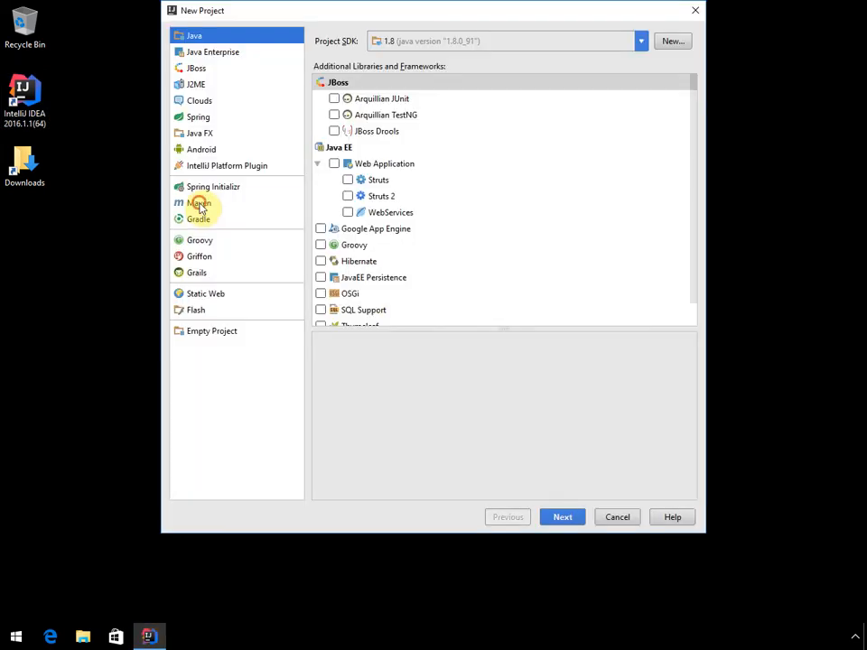
left_click(202, 205)
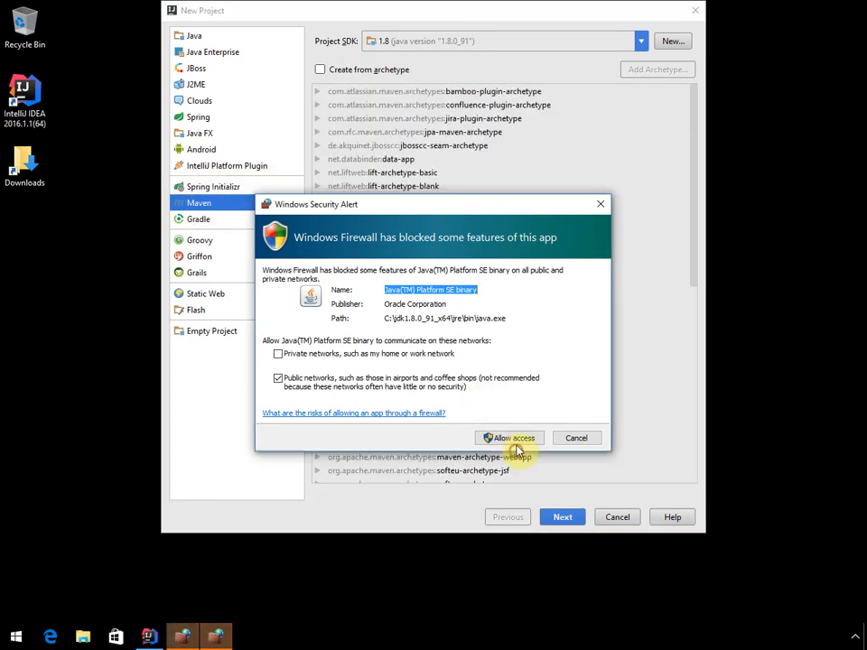
left_click(521, 437)
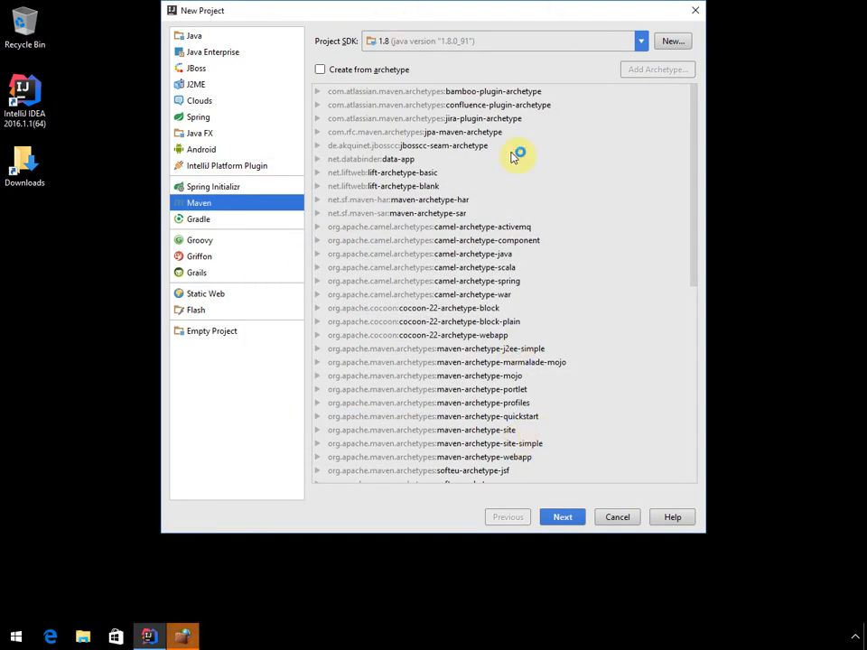
left_click(567, 517)
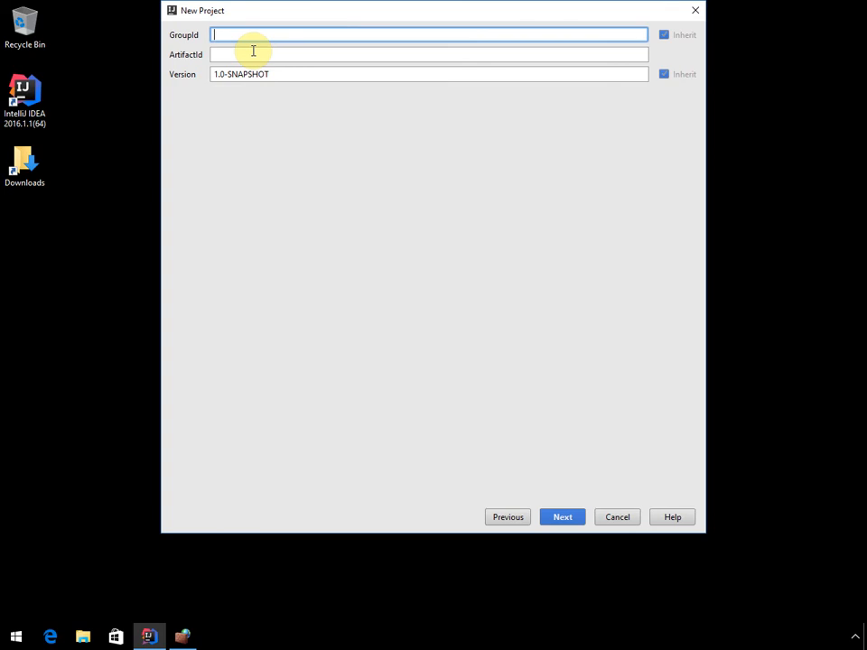
Set the new project's GroupId to org.myprojects and its ArtifactId to eetest, and continue to the project naming page
type("org.myprojects")
left_click(253, 52)
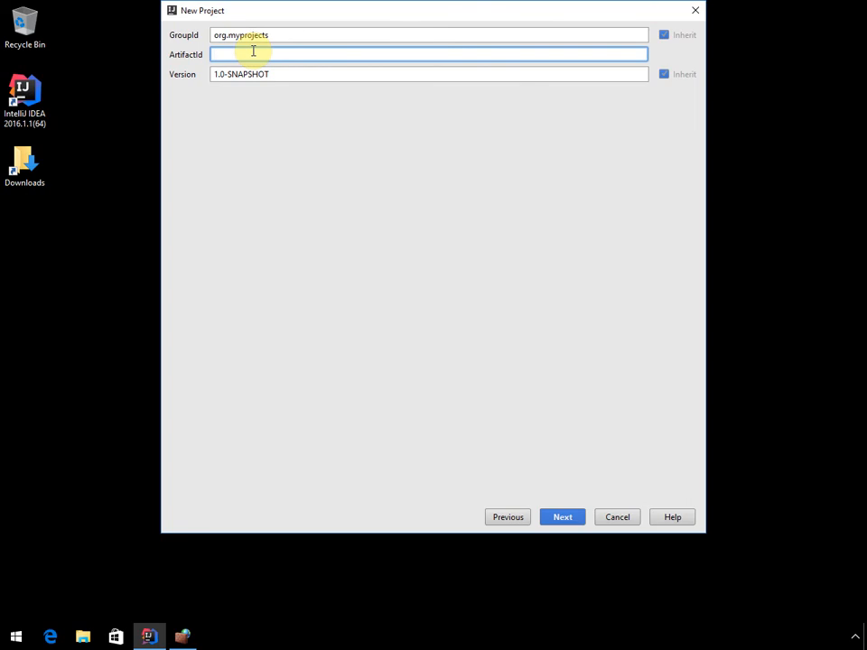
type("eetest")
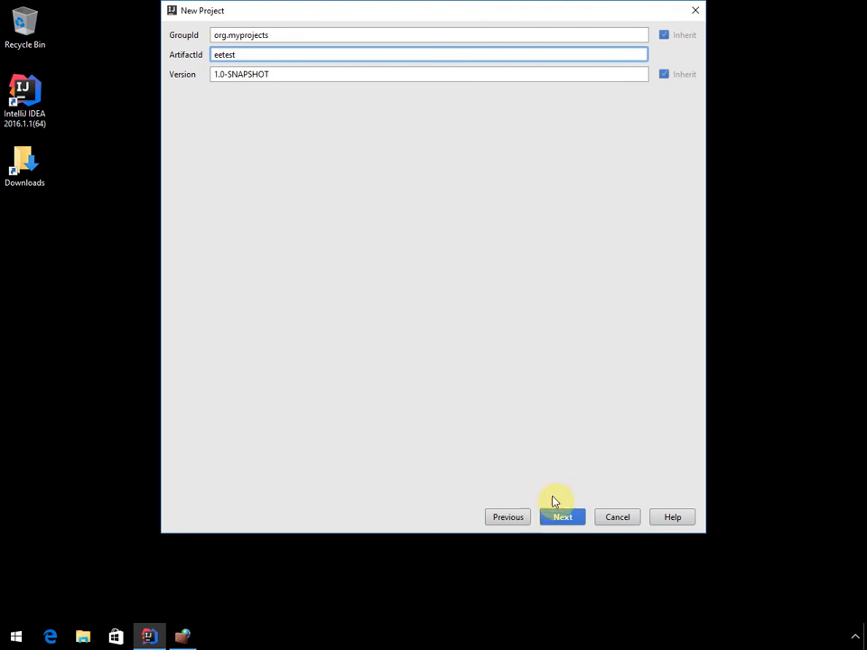
left_click(572, 518)
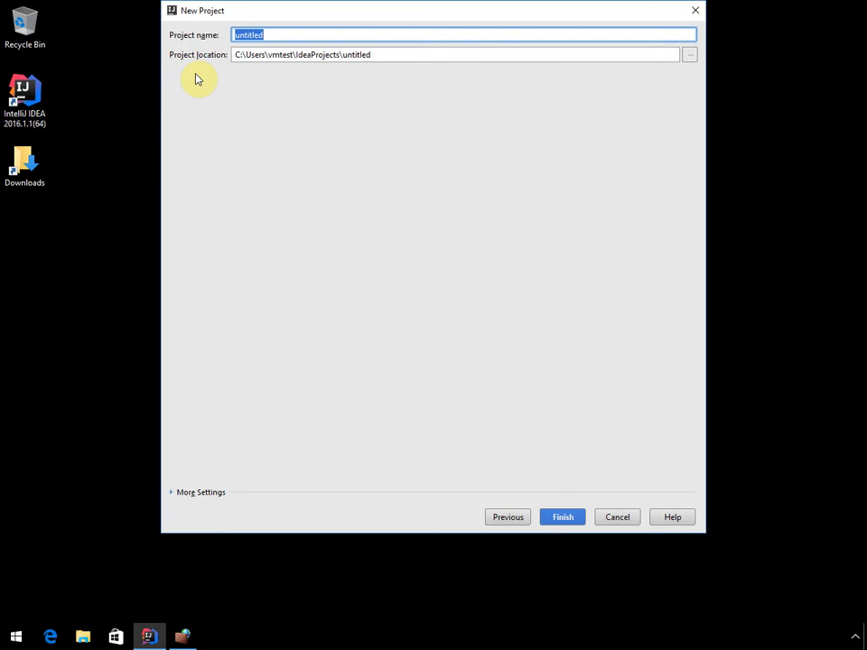
Name the project eetest and set its location to C:\projects\eetest
type("eetest")
left_click_drag(244, 55, 343, 54)
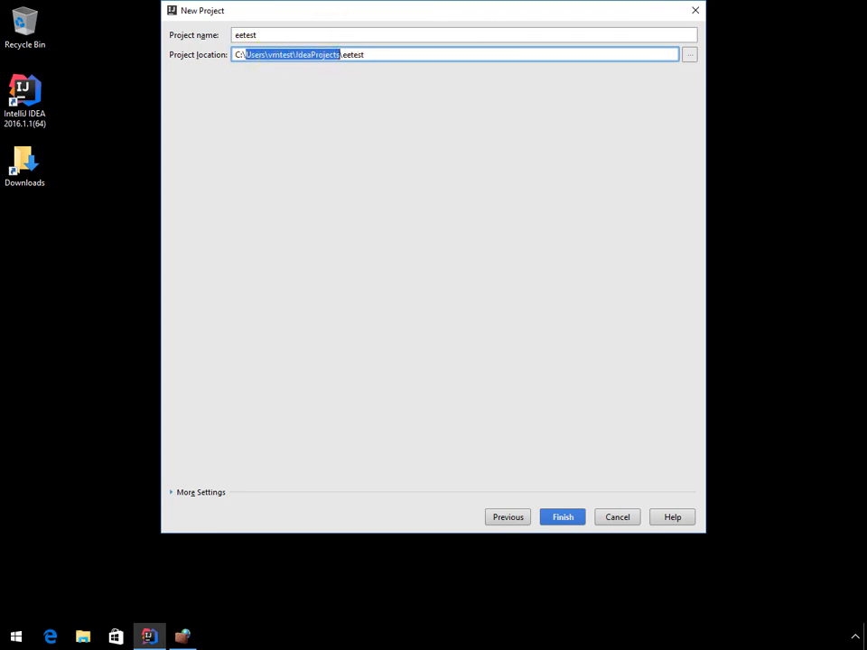
type("projects")
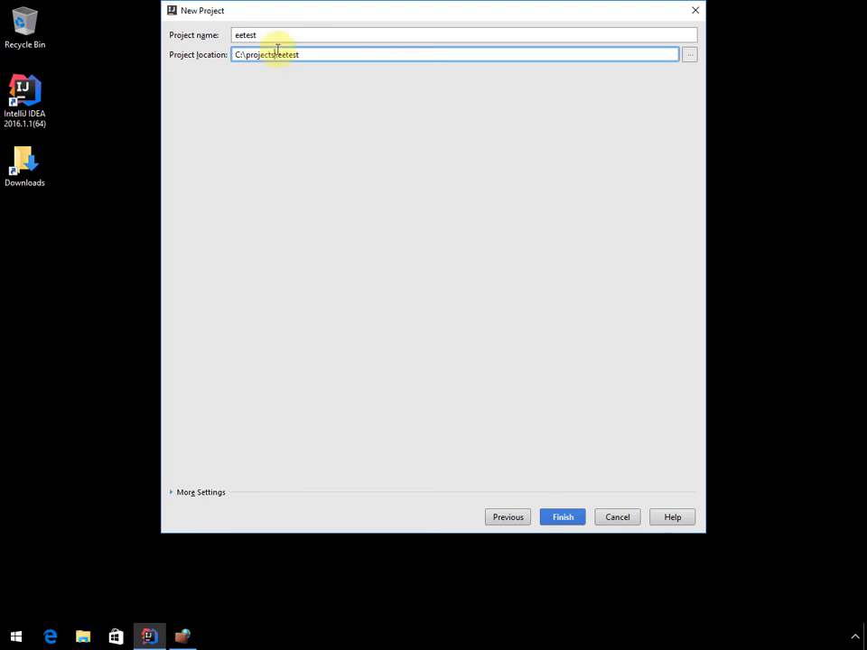
Finish creating the eetest project, allow its missing directory to be created, and turn off tips on startup
left_click(563, 517)
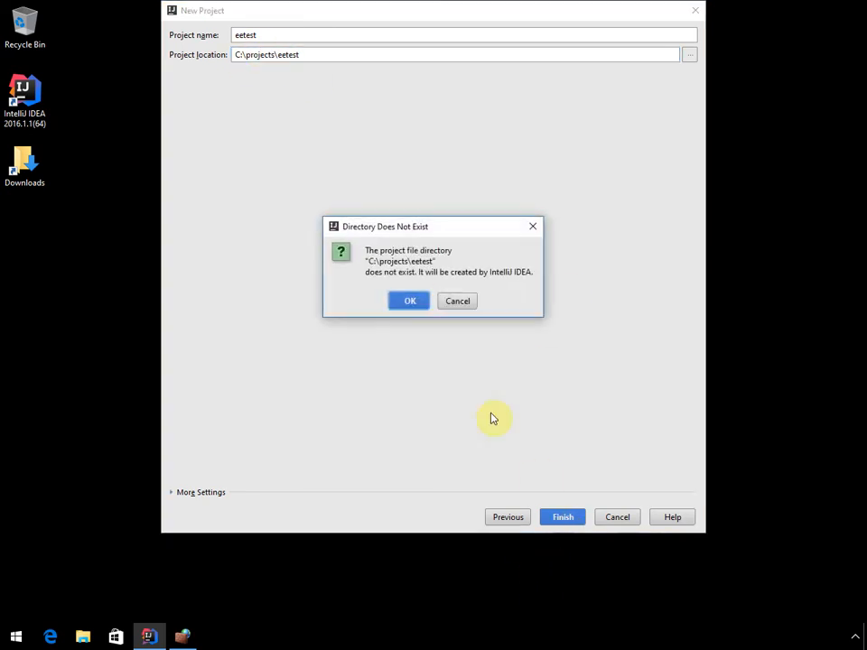
left_click(409, 305)
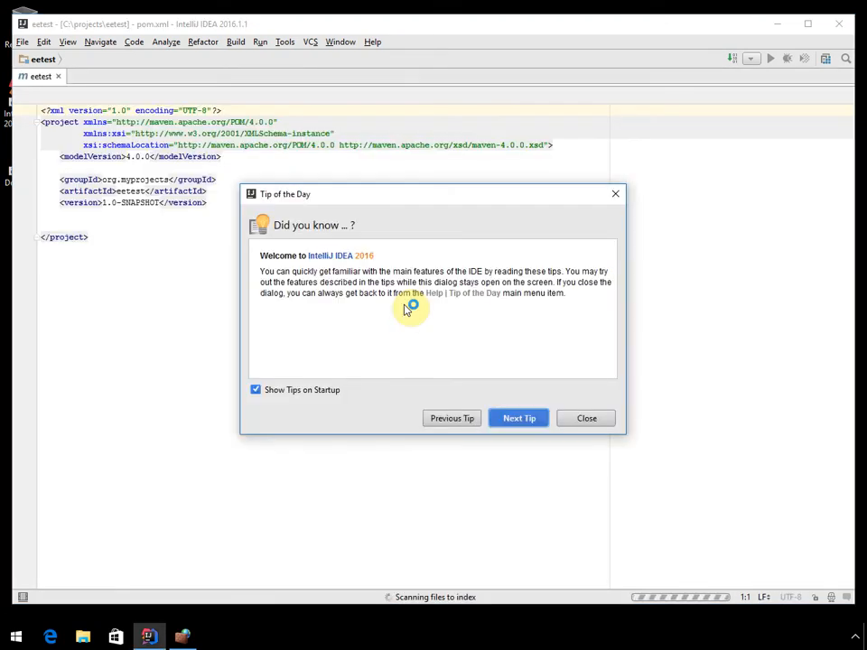
left_click(322, 390)
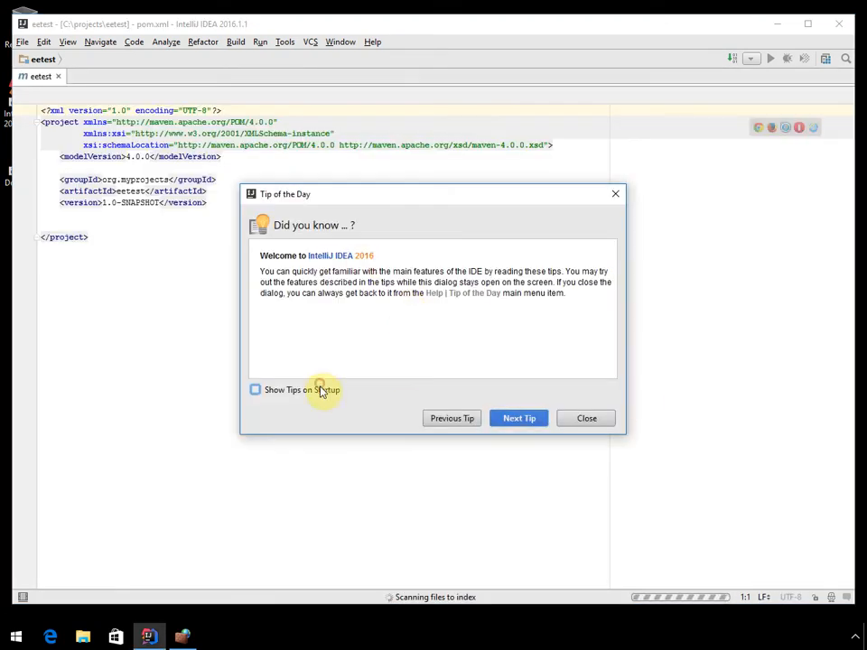
left_click(581, 419)
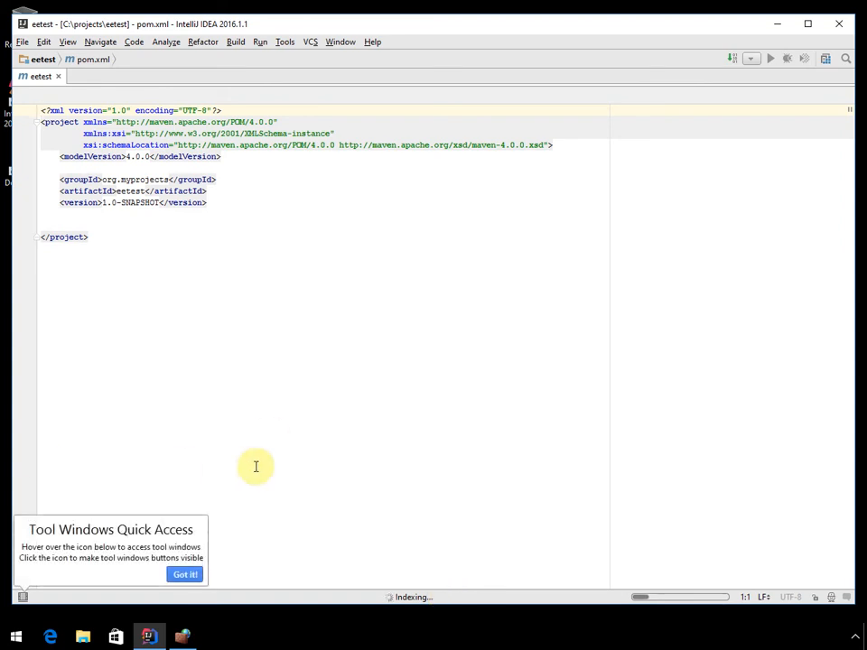
Make the tool window buttons permanently visible, move Maven Projects to the left side, and briefly view the Project tool window
left_click(183, 579)
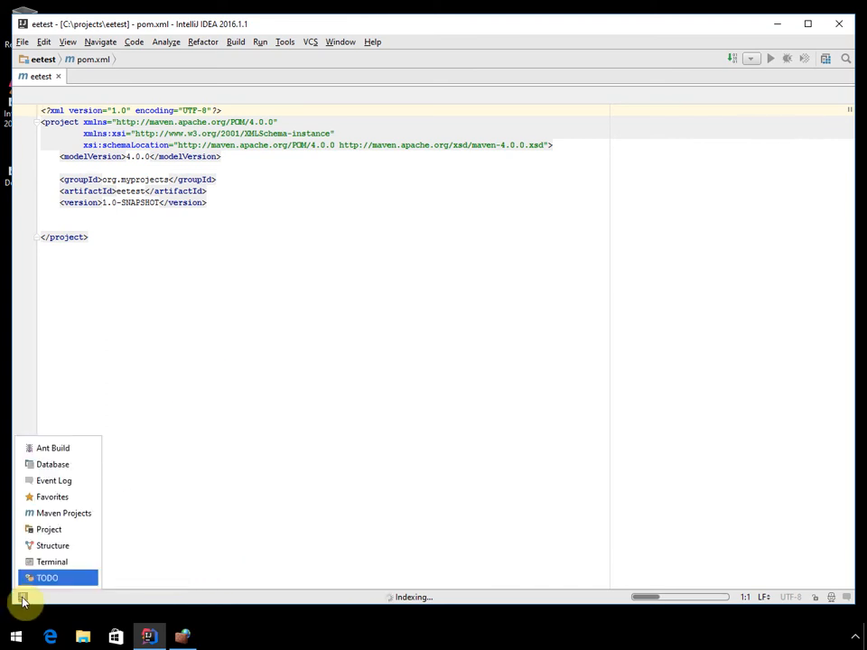
left_click(23, 597)
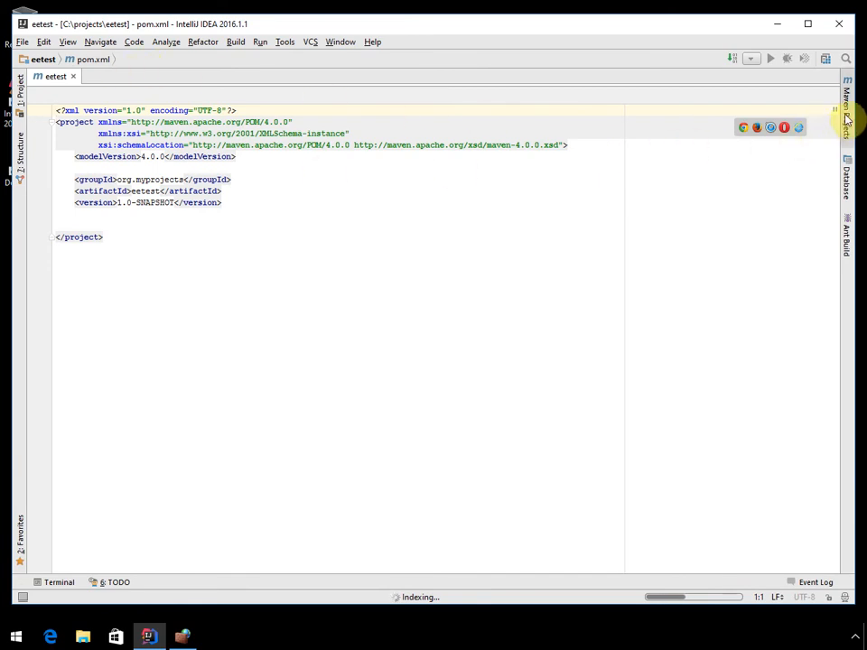
left_click_drag(849, 115, 22, 248)
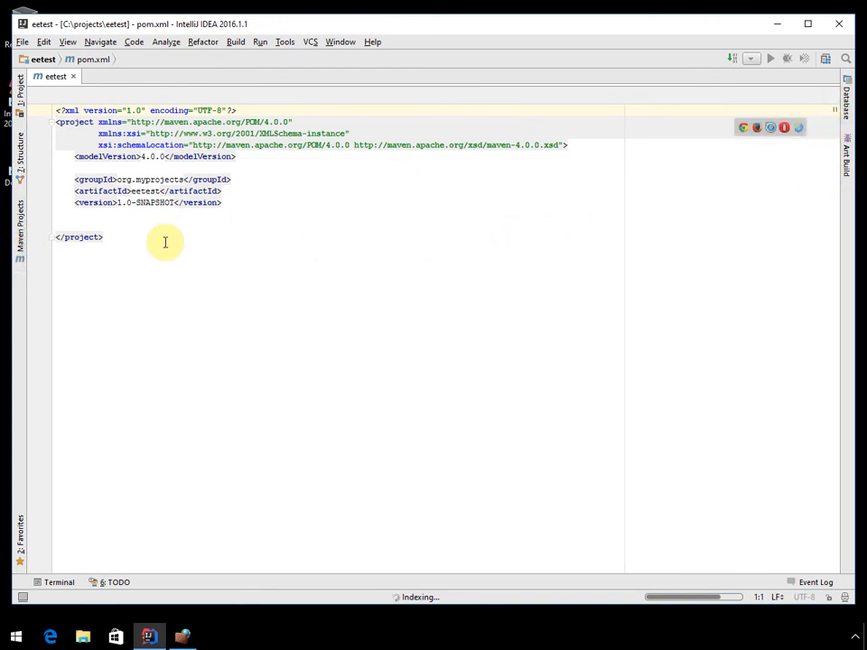
left_click(20, 92)
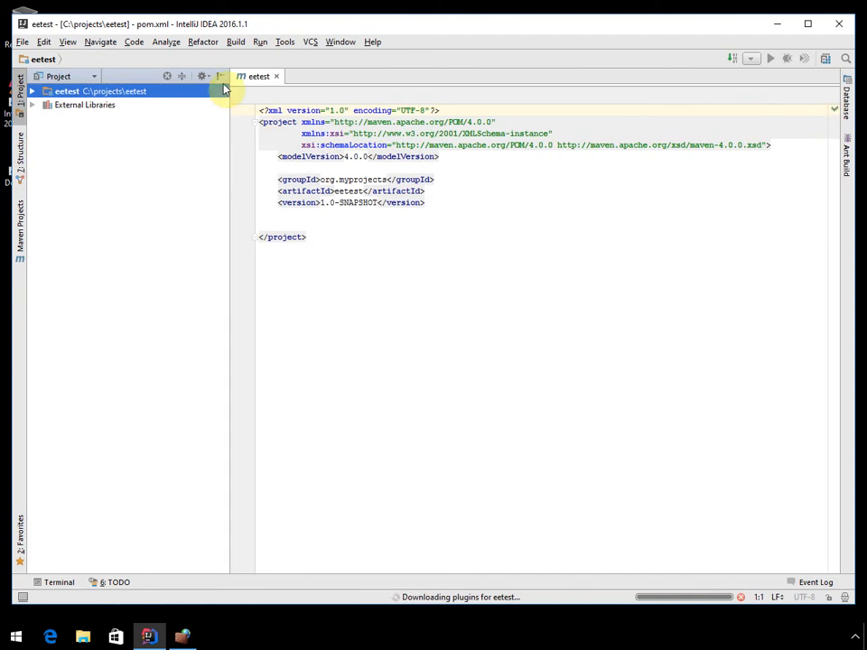
left_click(221, 77)
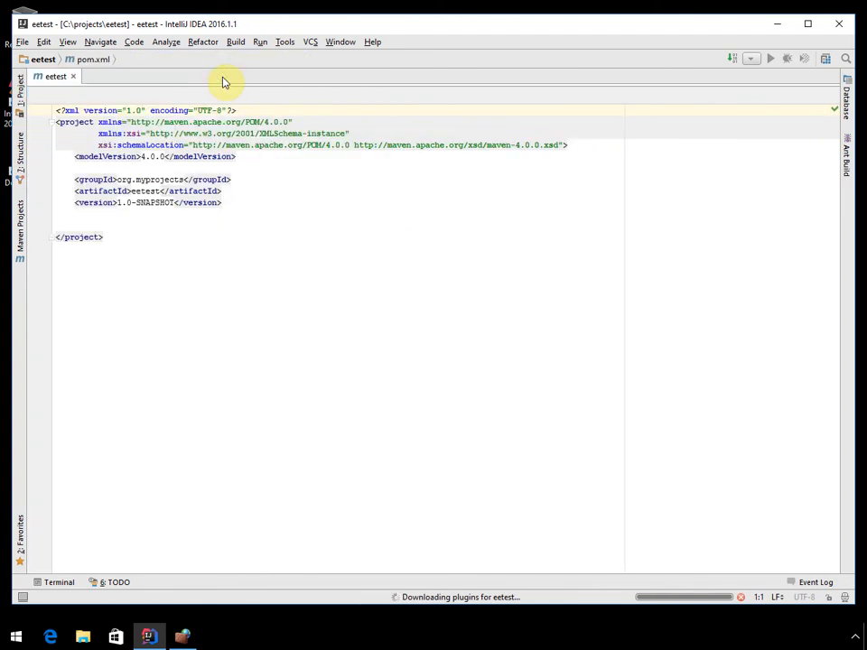
Add a packaging element with the value war below the version element in pom.xml
left_click(75, 214)
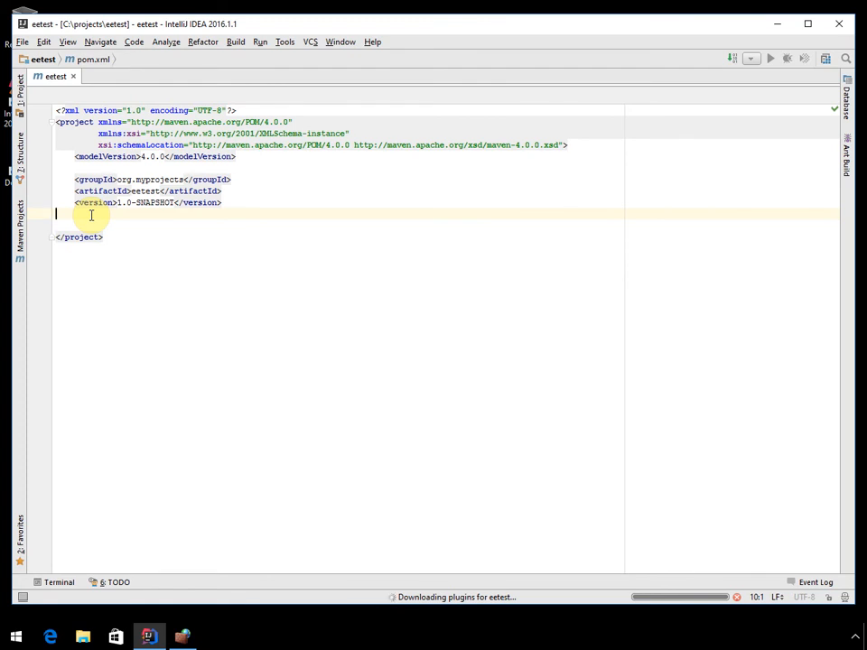
left_click(91, 215)
type("<")
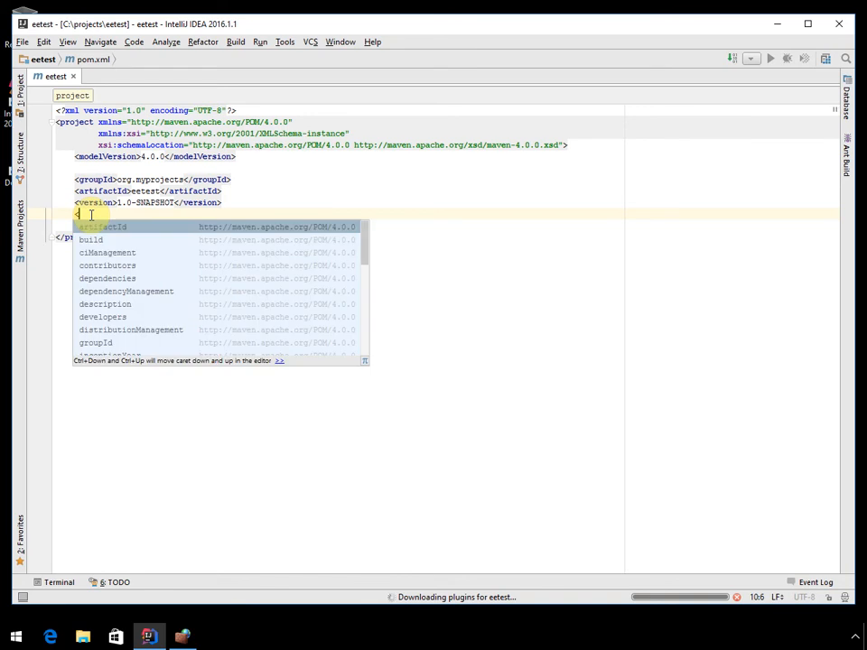
type("pack")
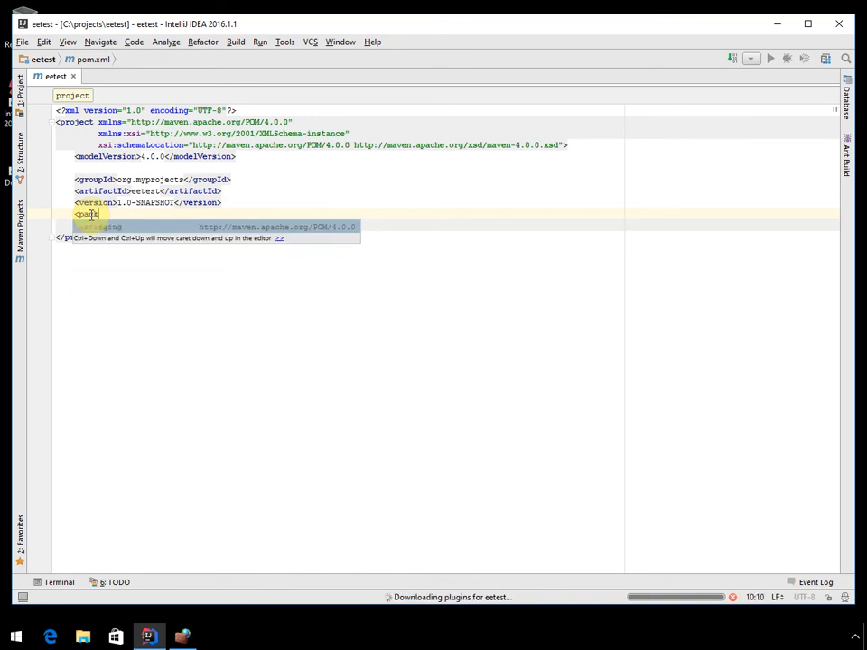
key("Return")
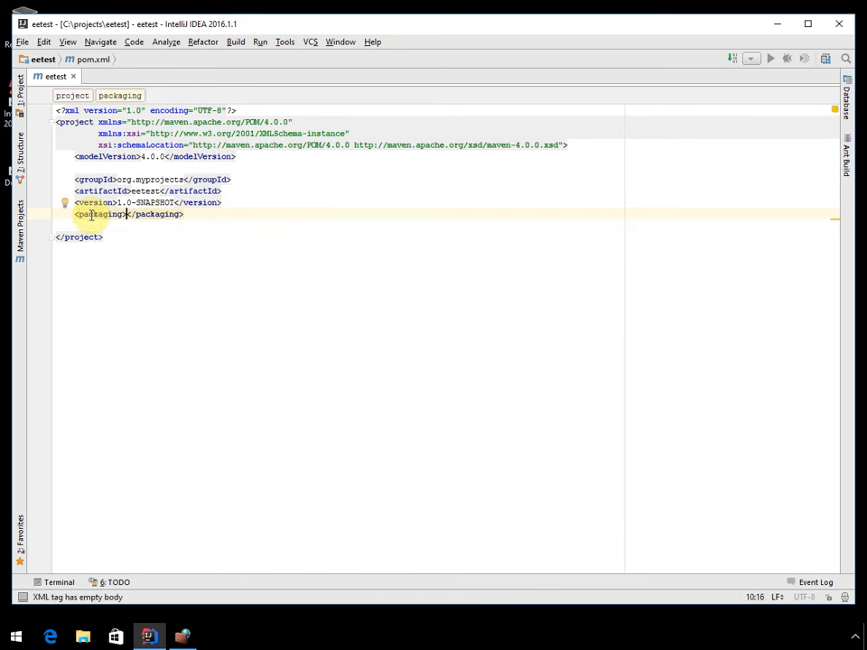
key("ctrl+space")
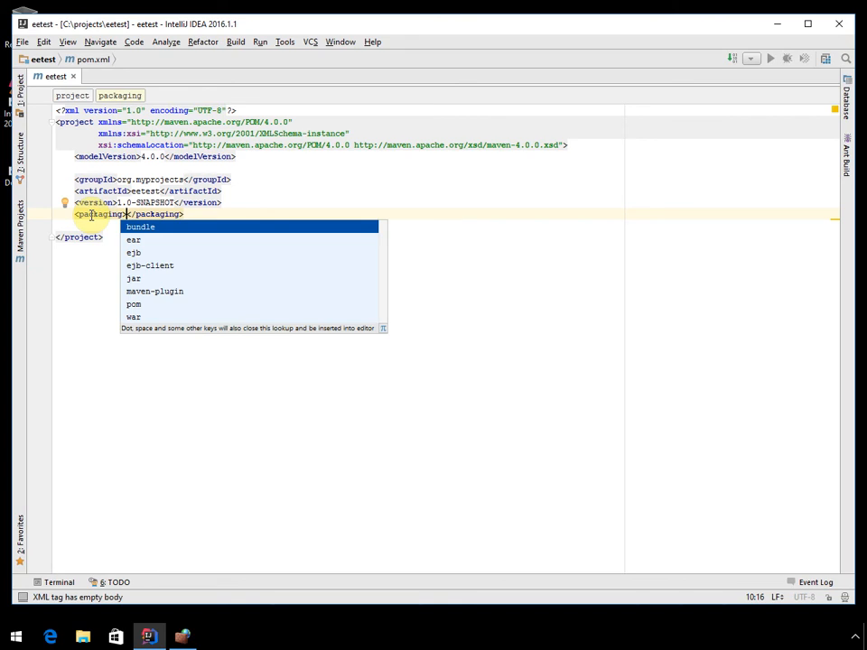
key("Down")
key("Down")
key("Down")
key("Down")
key("Down")
key("Down")
key("Down")
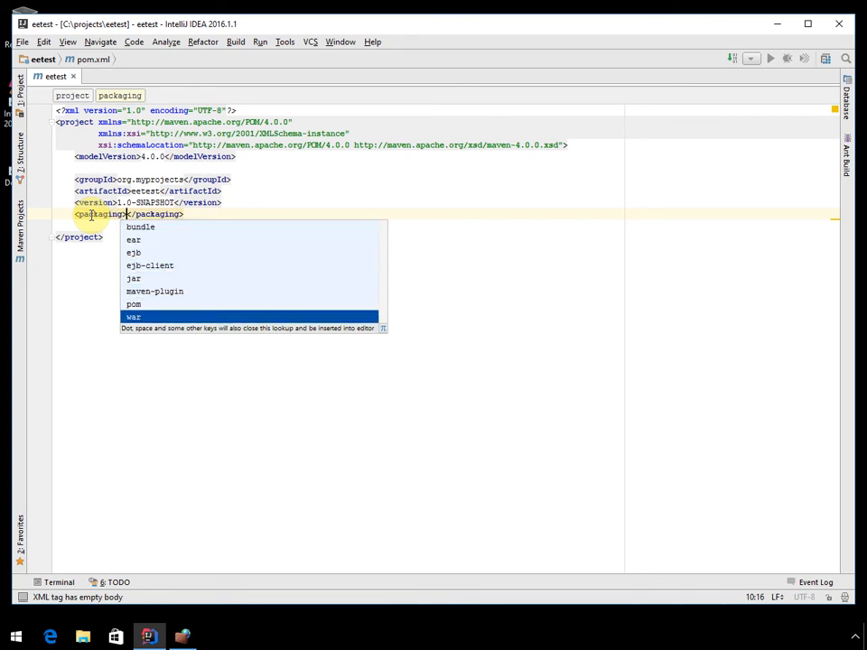
key("Return")
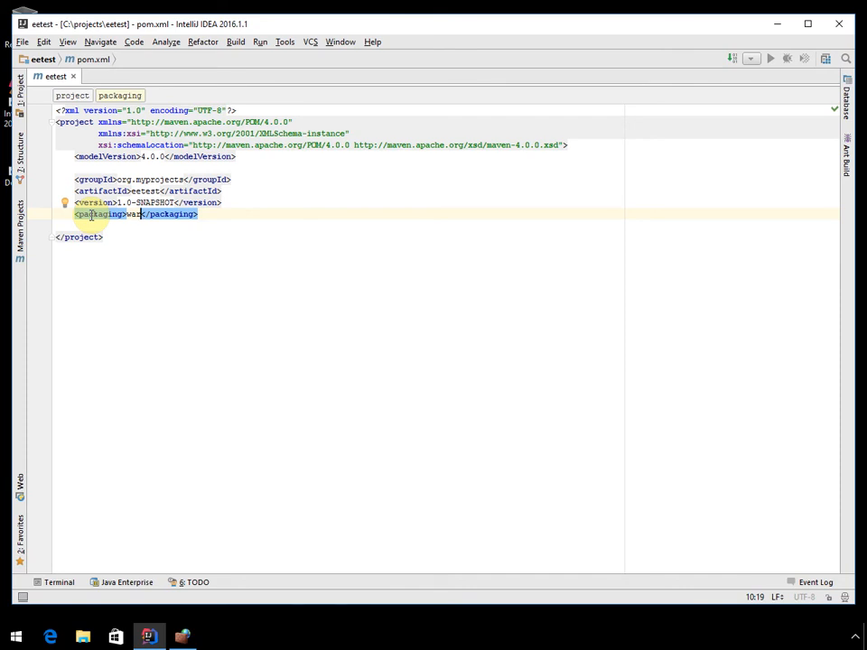
Add a build element containing an empty plugins element below the packaging element in pom.xml
key("Down")
key("Tab")
key("Return")
key("Return")
key("Up")
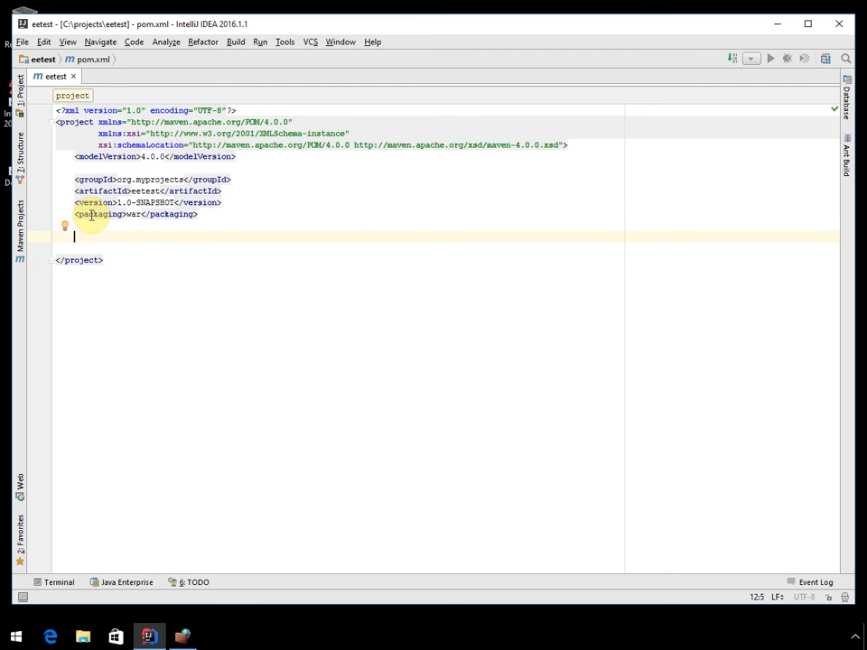
type("<build>")
key("Return")
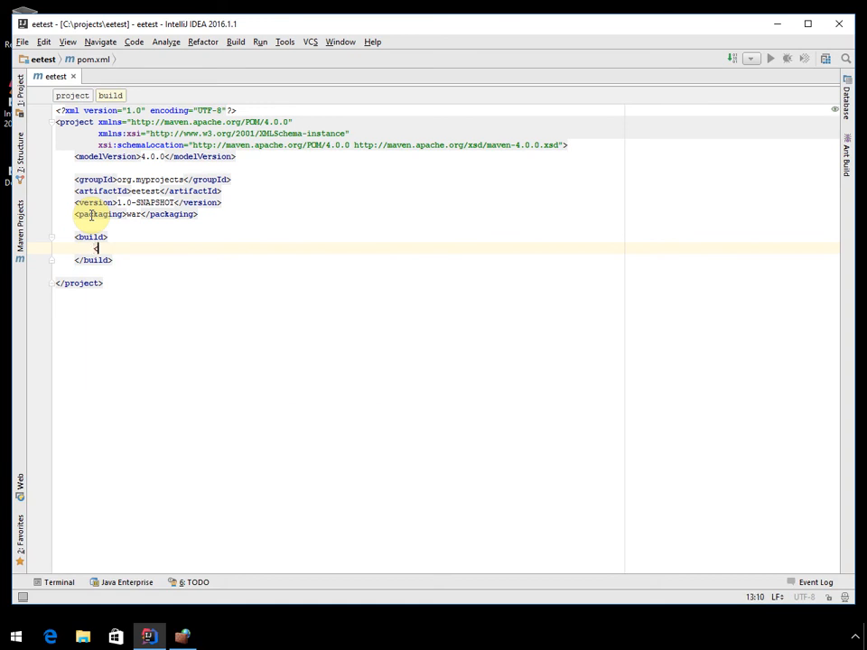
type("<plu")
key("Return")
type("></plugins>")
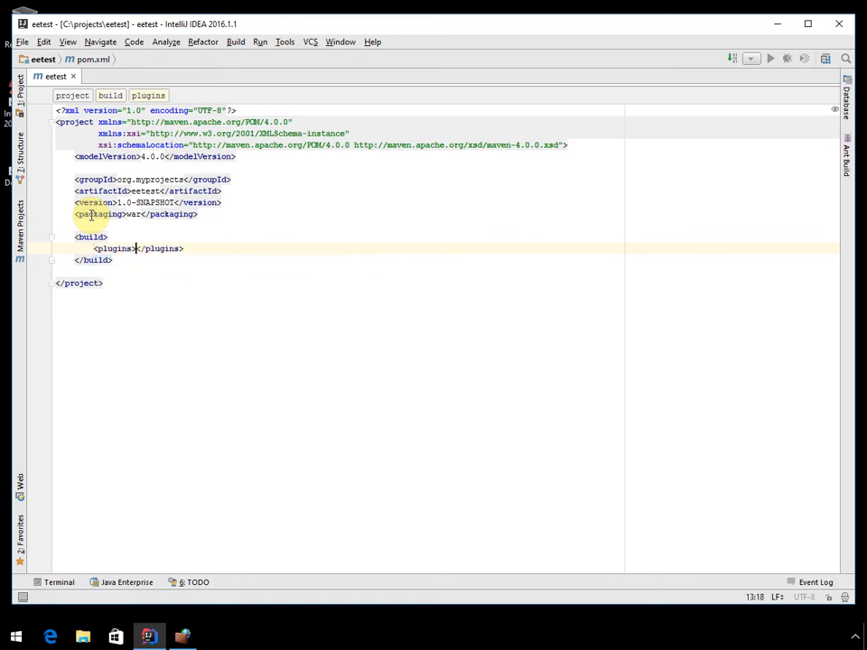
key("Return")
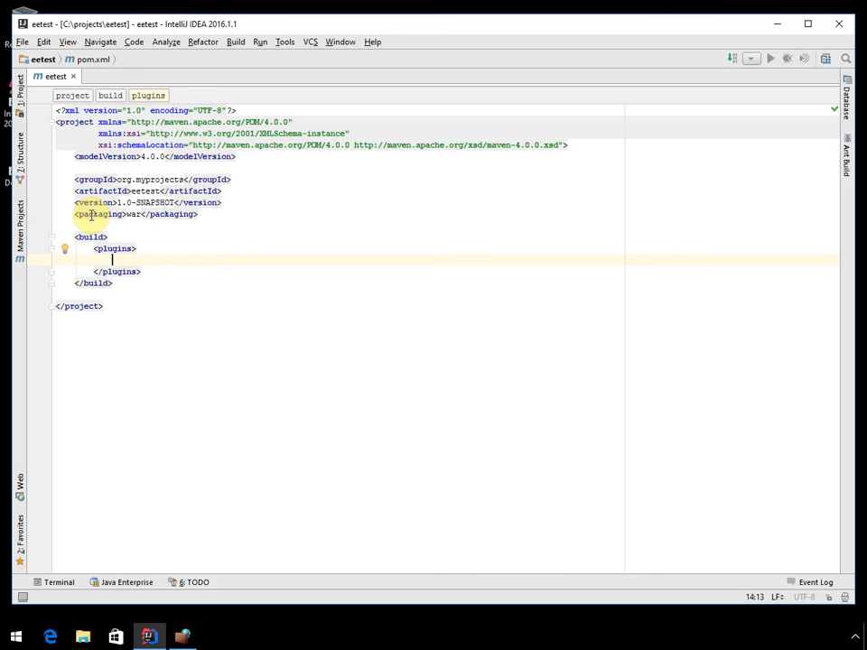
Examine the versions of eetest's Maven plugins, including compiler, in a widened Maven Projects tool window with the IDE maximized
left_click(21, 235)
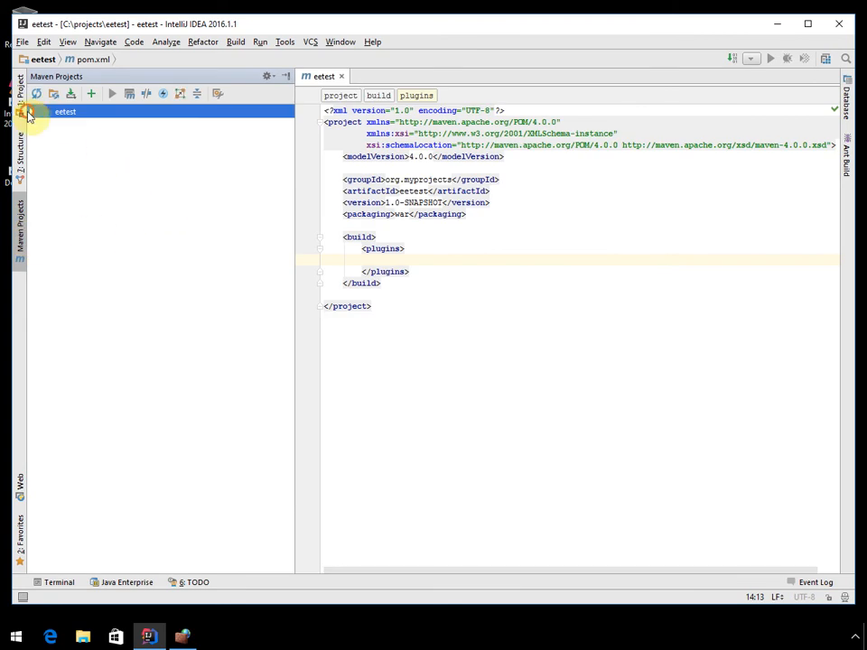
left_click(34, 112)
left_click(80, 140)
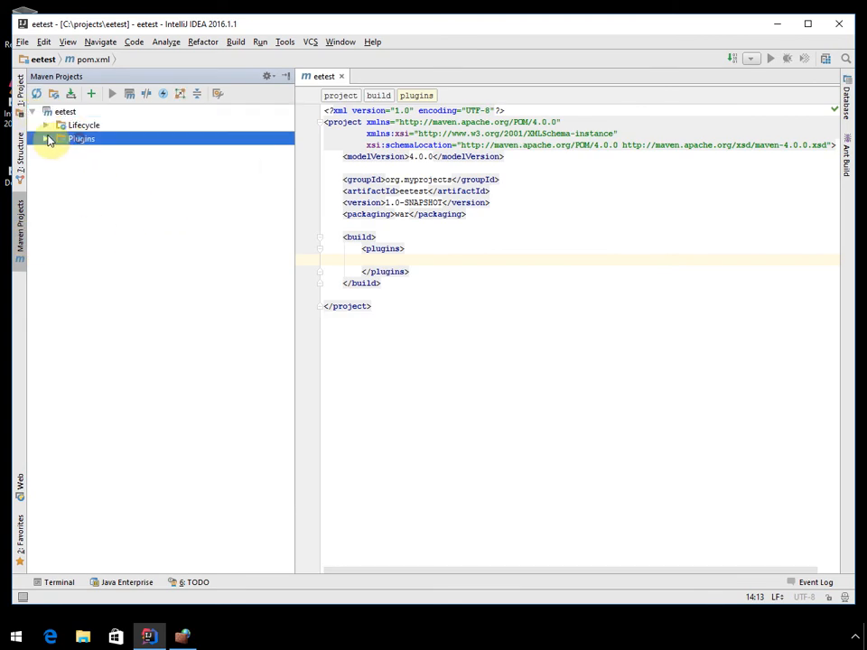
left_click(46, 138)
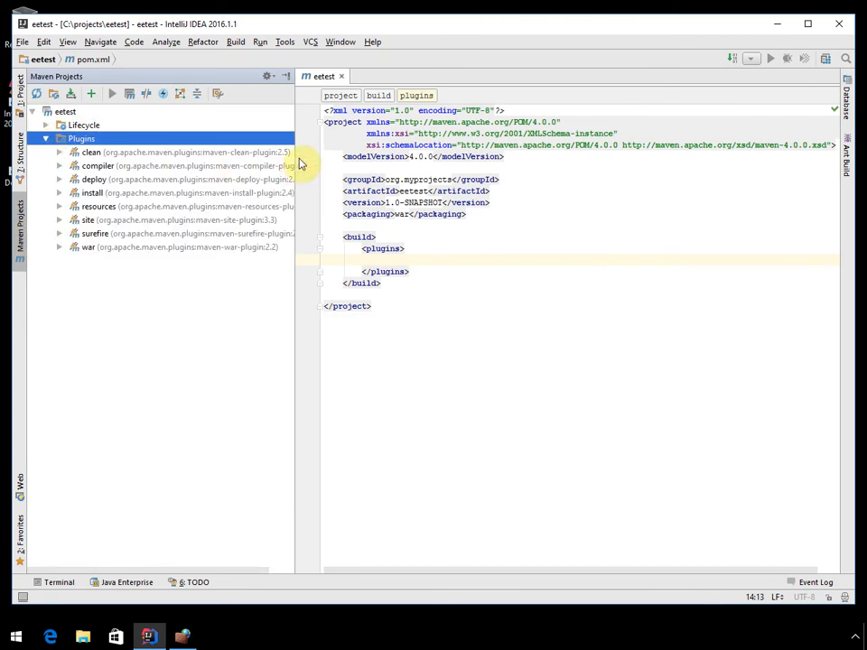
left_click_drag(292, 149, 351, 151)
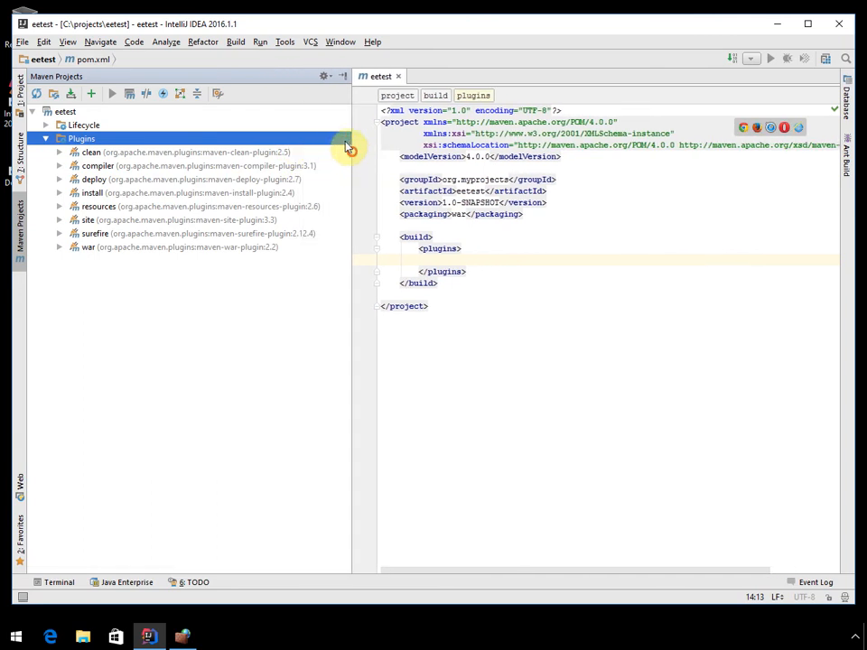
double_click(300, 23)
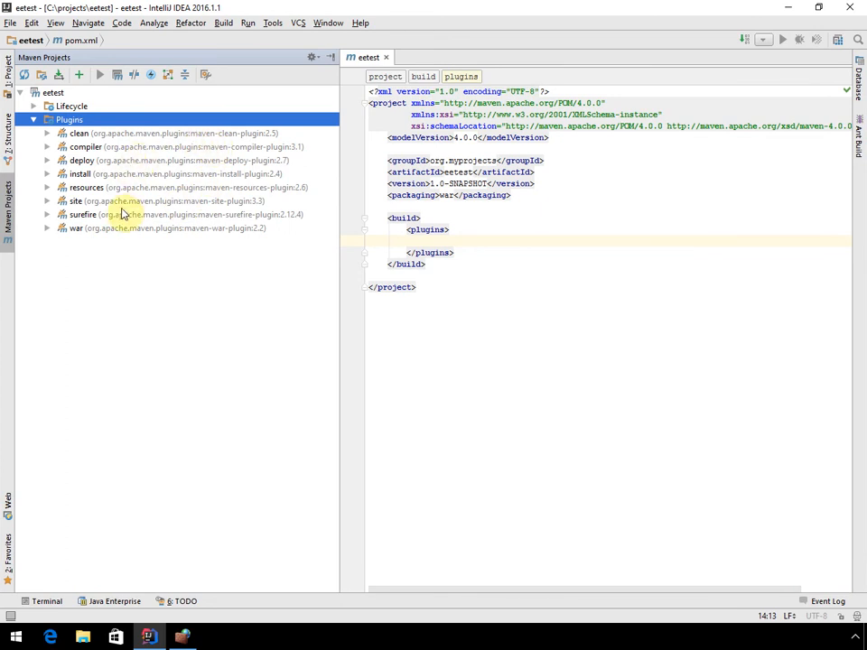
left_click(160, 151)
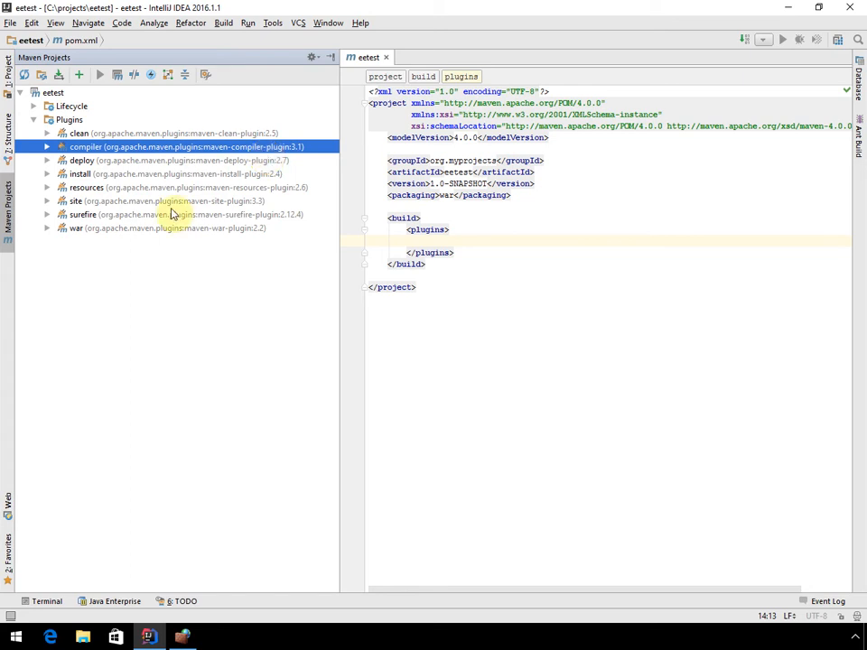
left_click(205, 80)
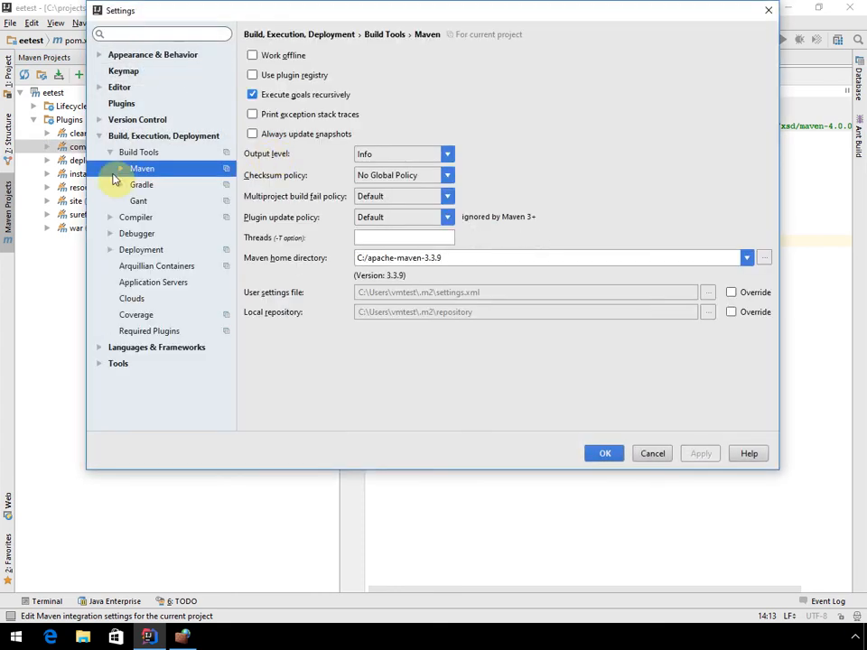
left_click(121, 170)
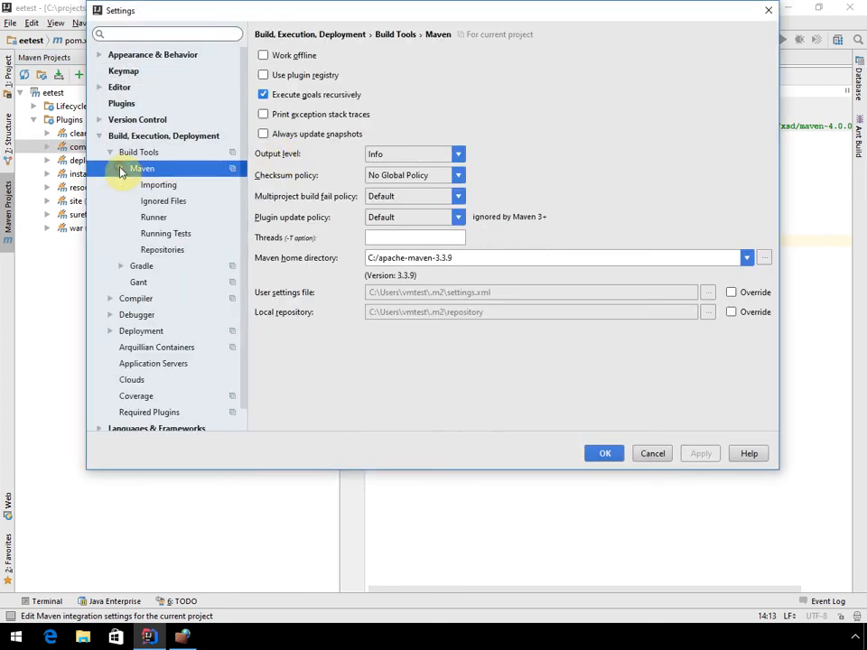
left_click(163, 253)
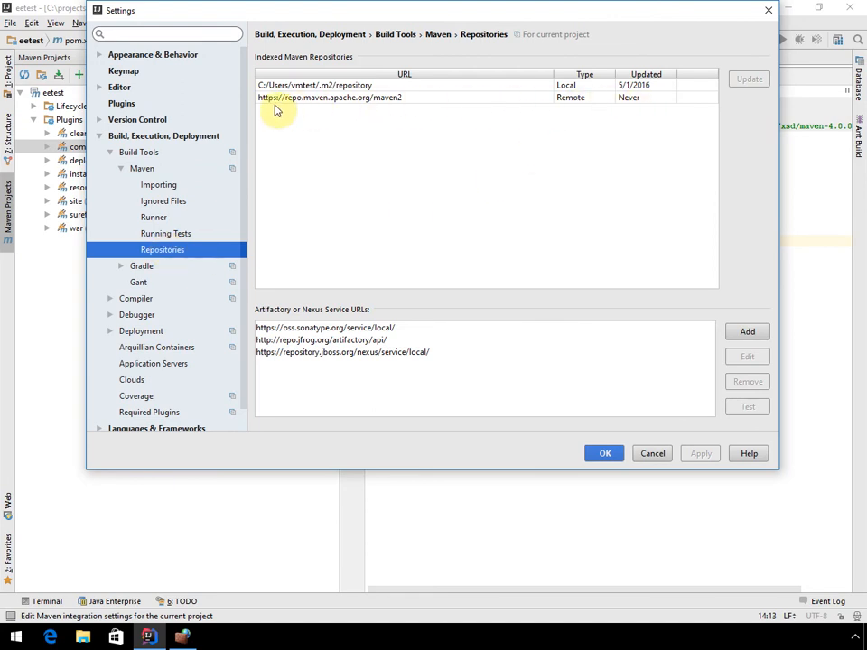
left_click(411, 101)
left_click(749, 79)
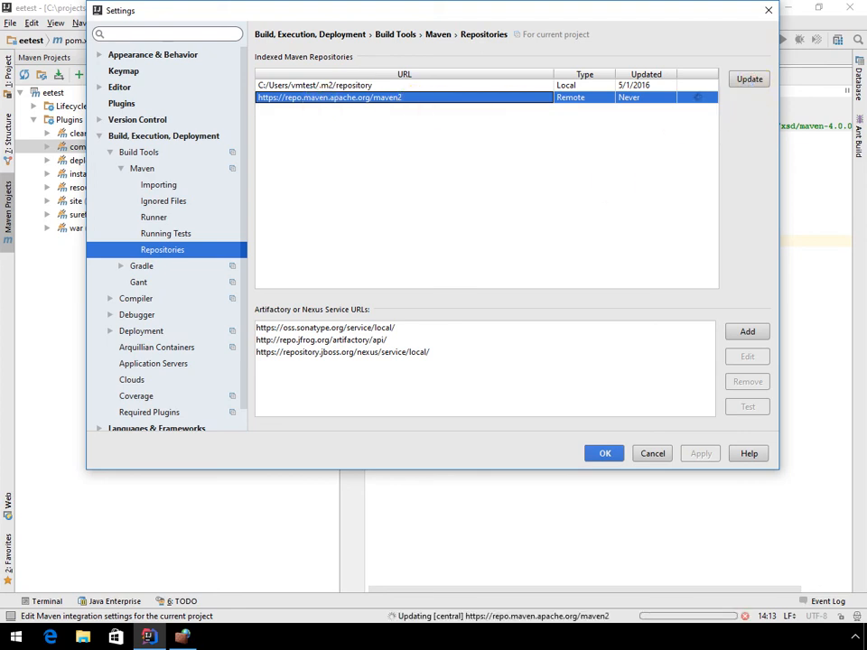
left_click(607, 453)
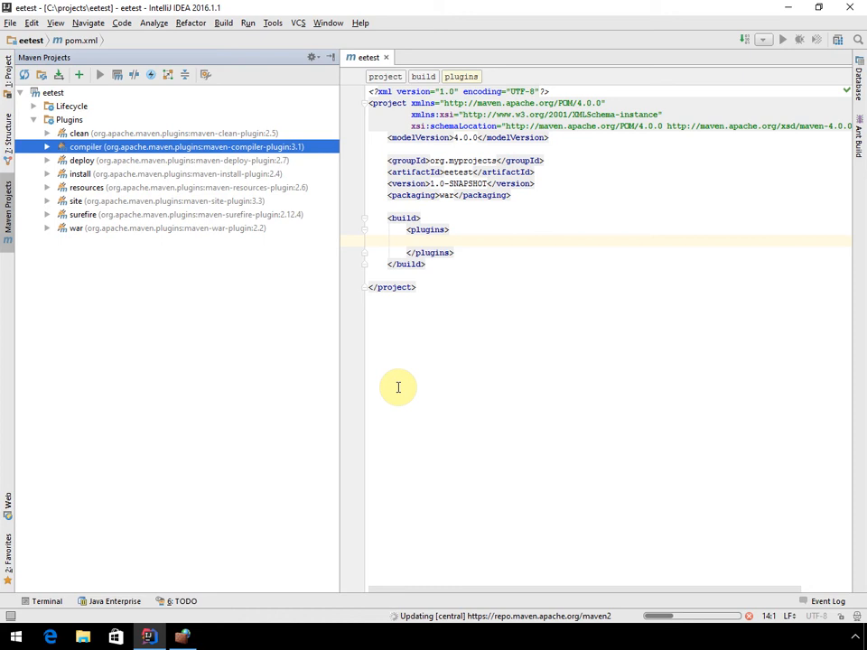
Add an empty plugin element inside the plugins element of pom.xml, with a blank line for its content
key("Escape")
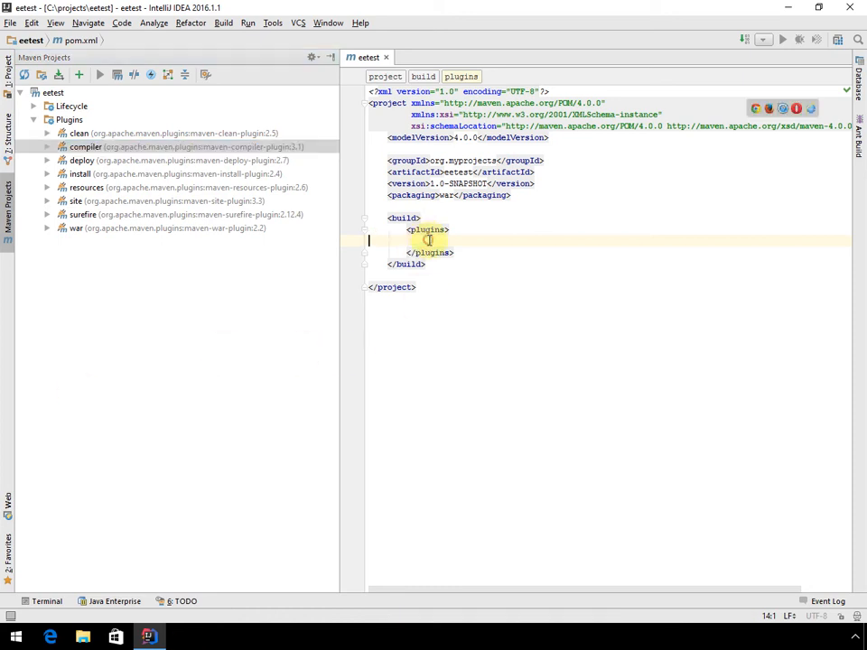
key("Tab")
key("Tab")
key("Tab")
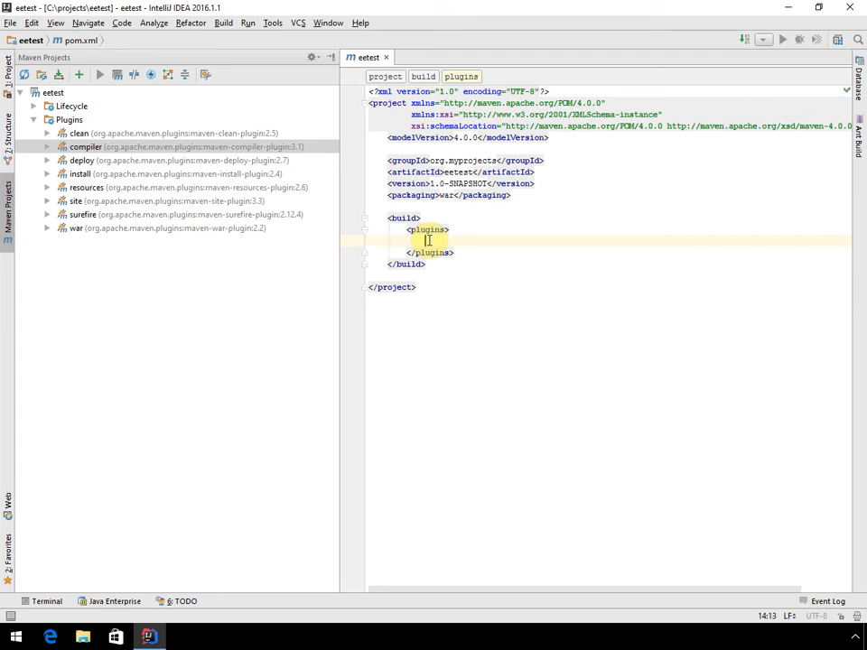
type("<plugin></plugin>")
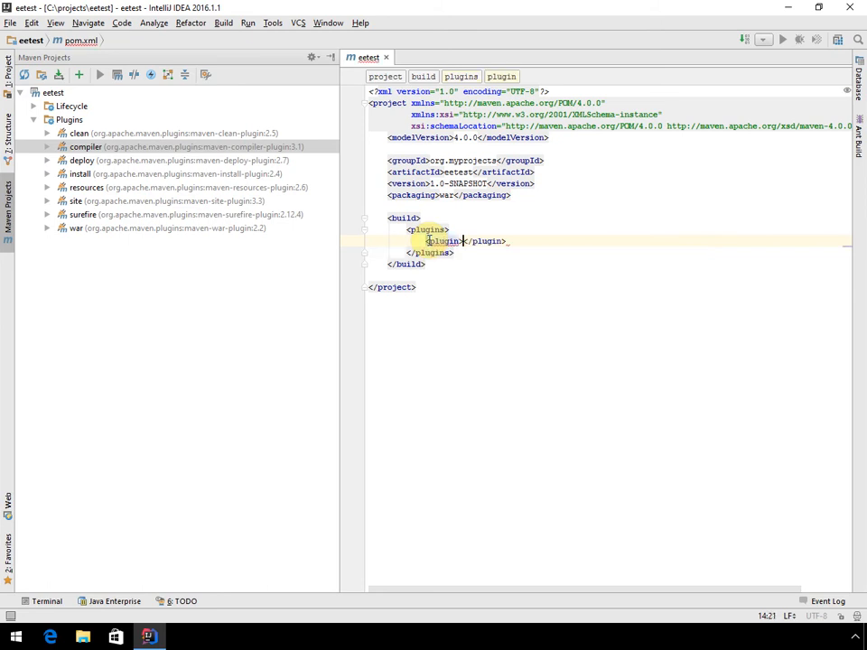
key("Return")
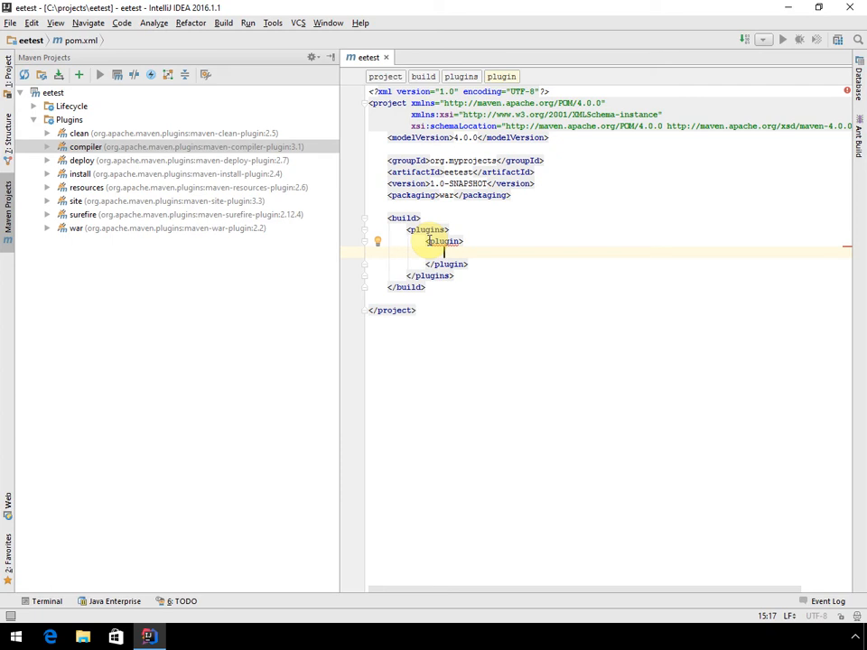
Add a groupId element set to org.apache.maven.plugins inside the plugin element of pom.xml
type("<group")
key("Return")
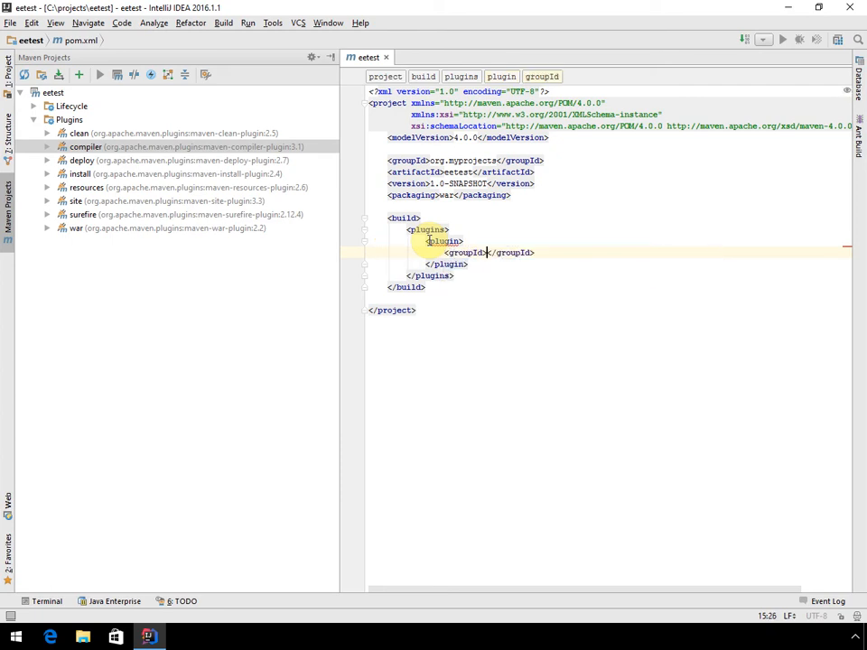
type("org.a")
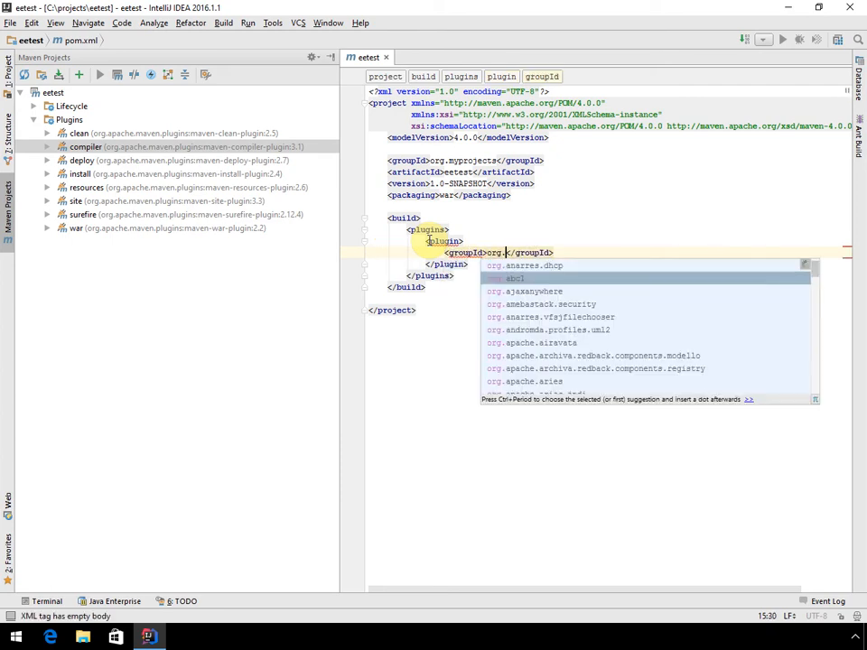
type("pache")
type(".ma")
type("ven")
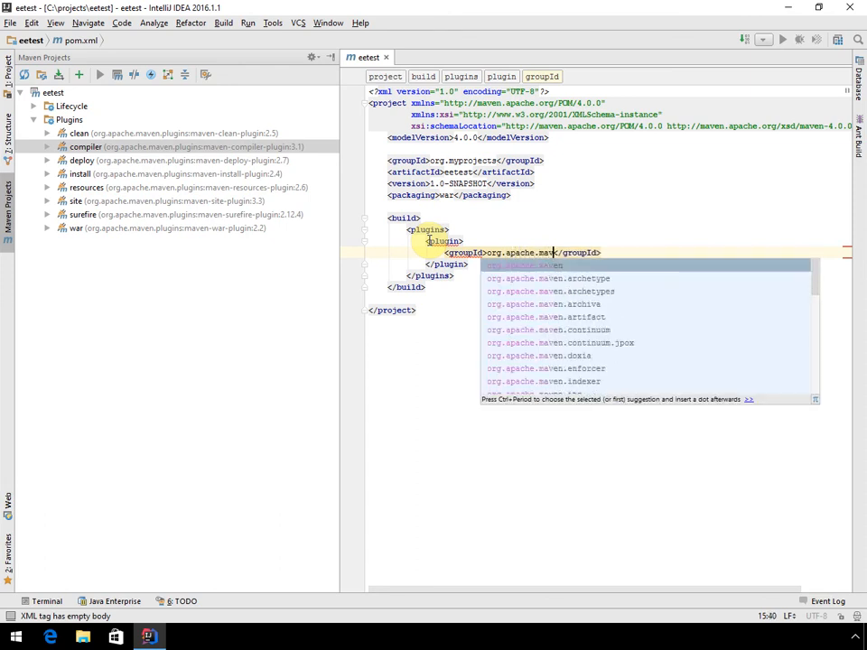
type(".pl")
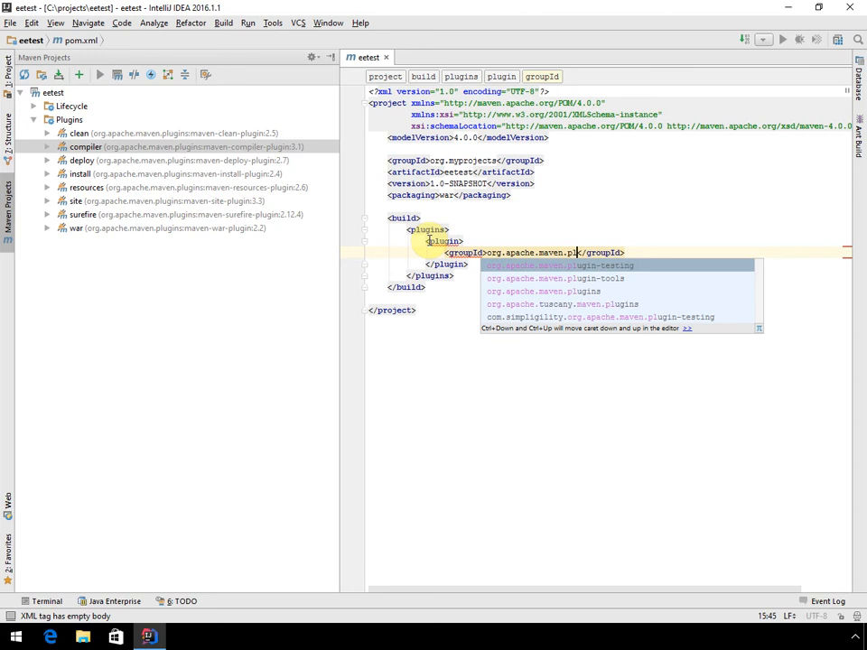
key("Down")
key("Down")
key("Return")
Add an artifactId element set to maven-compiler-plugin below the plugin's groupId
key("End")
key("Return")
type("Mart")
key("BackSpace")
key("BackSpace")
key("BackSpace")
key("BackSpace")
type("<aret")
key("BackSpace")
key("BackSpace")
key("BackSpace")
type("rti")
key("Return")
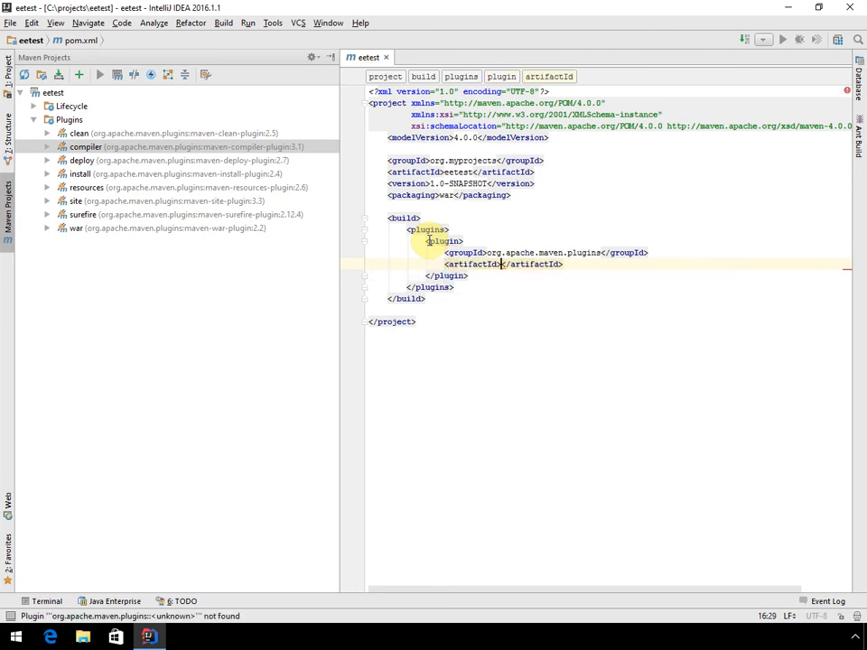
type("maven-comp")
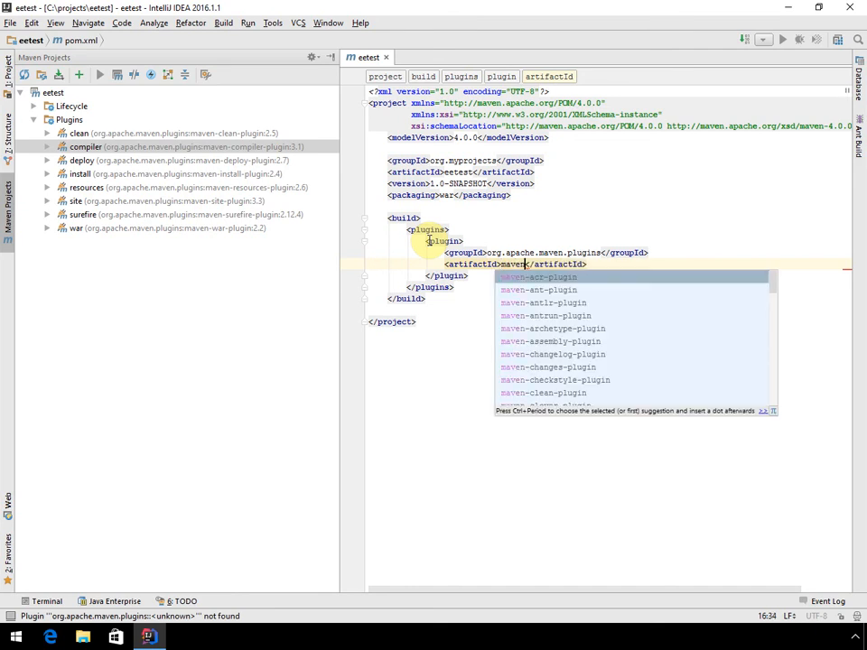
type("il")
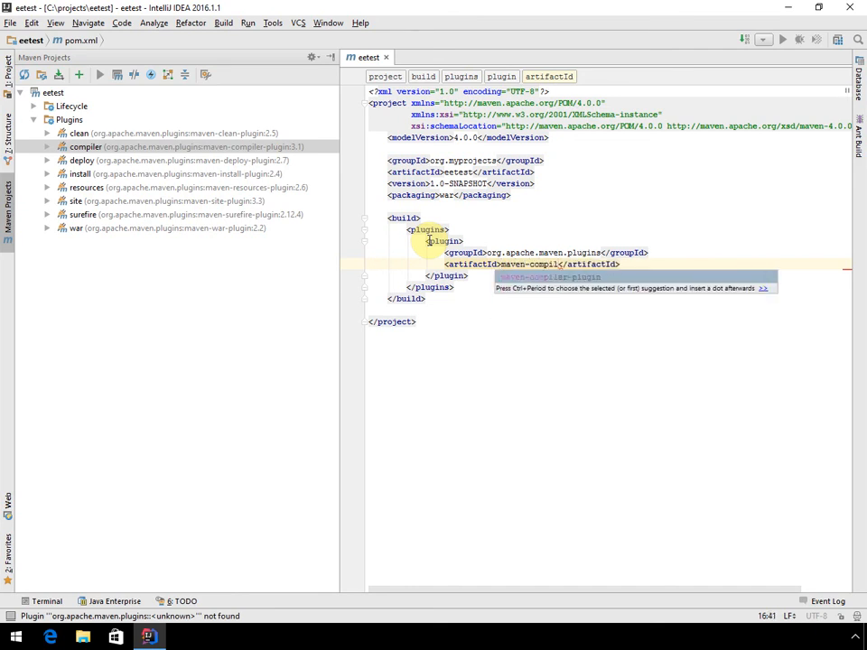
key("Return")
Add a version element set to 3.5.1 below the plugin's artifactId and select the compiler plugin in the Maven project tree
key("End")
key("Return")
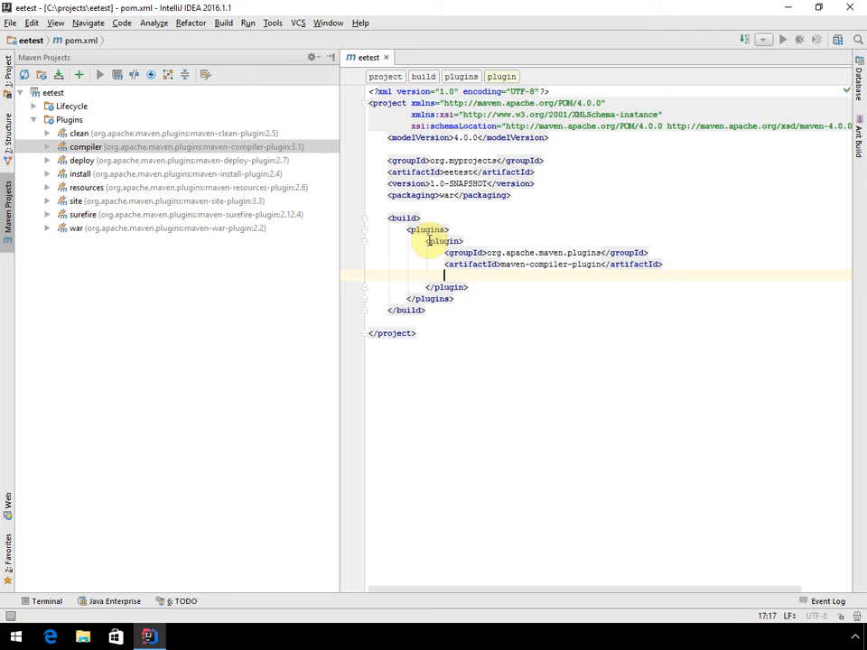
type("<version")
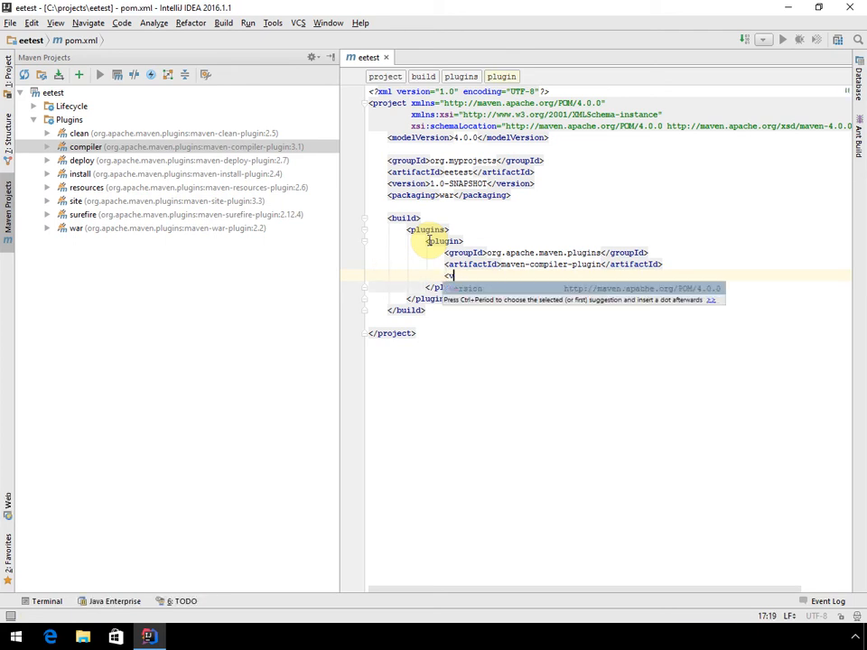
key("Return")
key("ctrl+space")
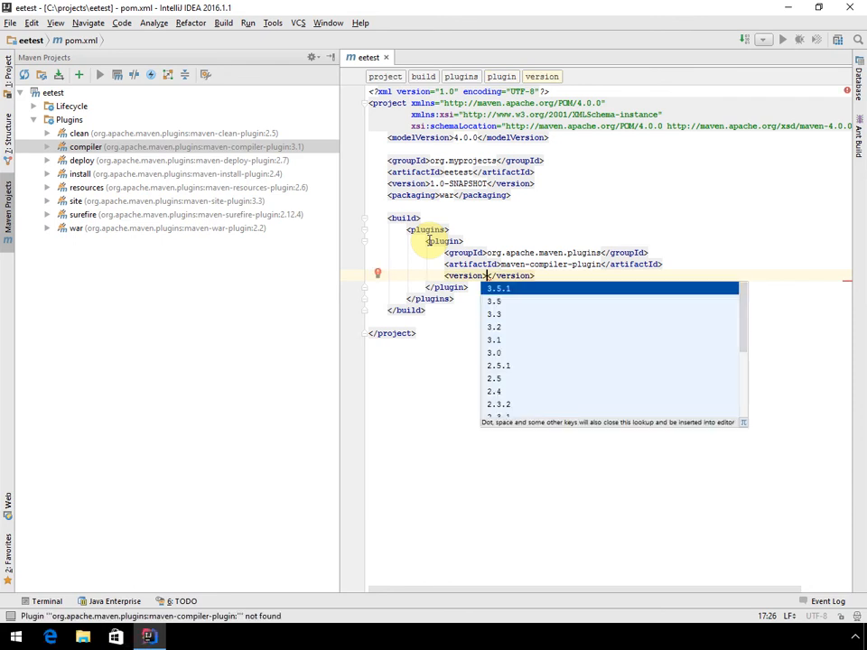
key("Return")
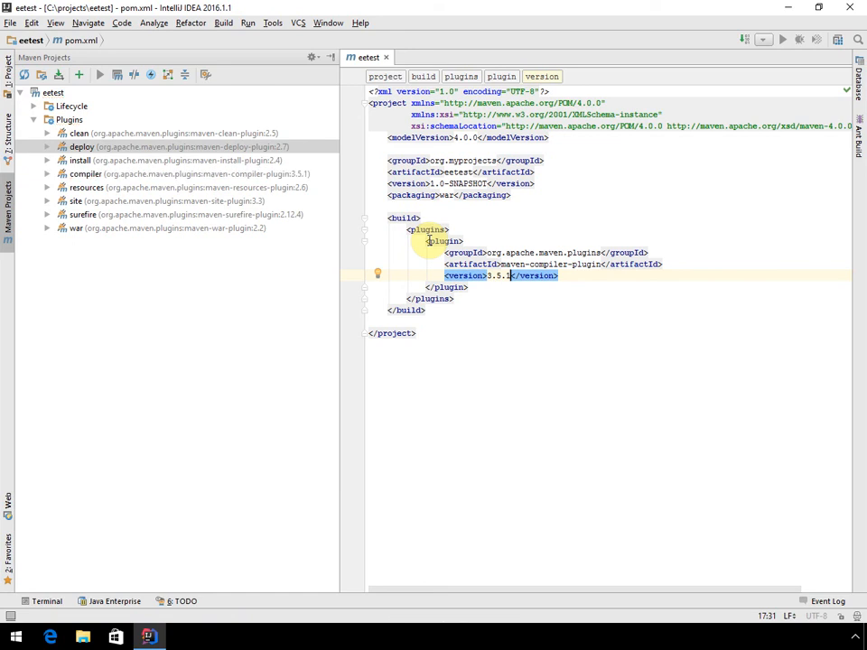
left_click(290, 175)
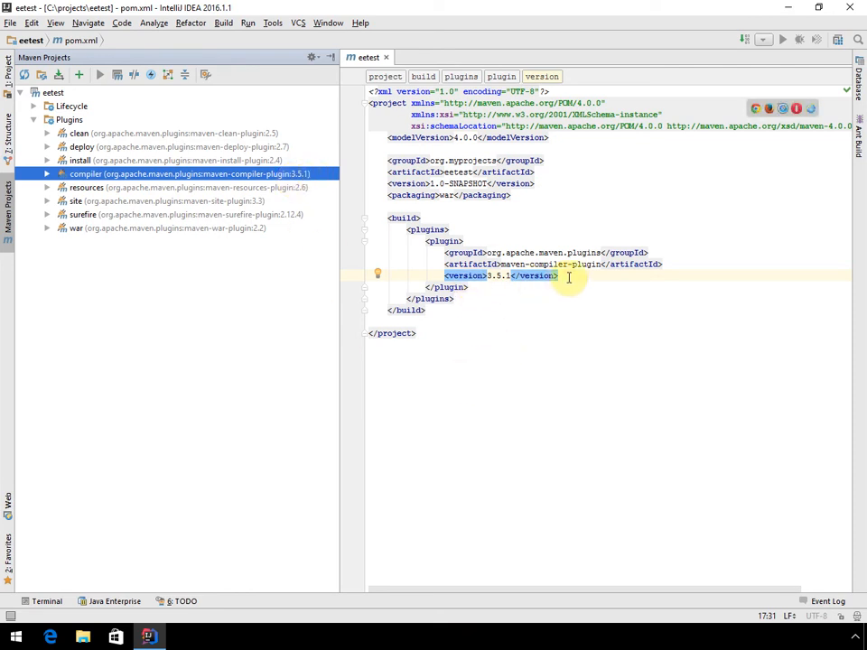
Add an empty configuration element below the compiler plugin's version, with a blank line for its content
left_click(389, 217)
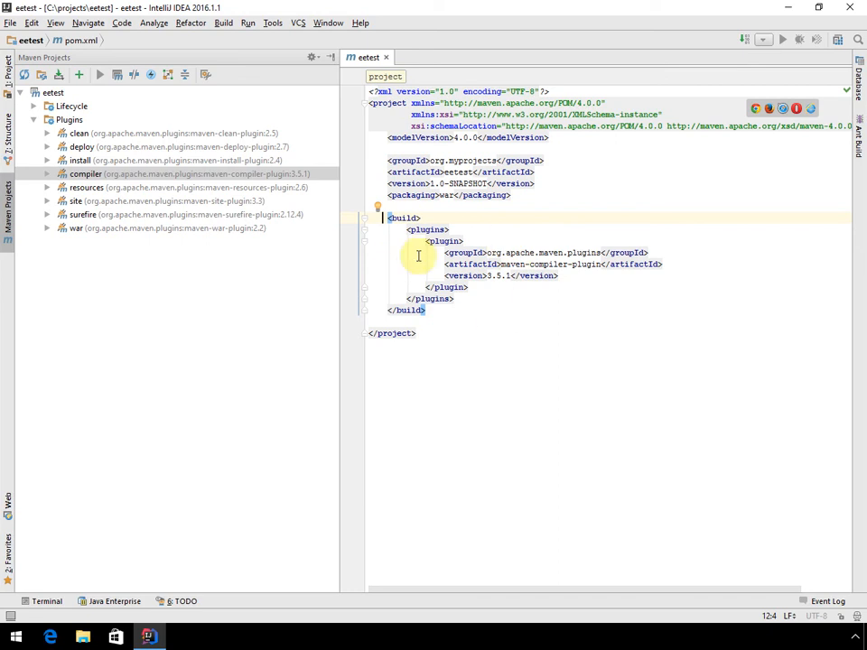
left_click(469, 287)
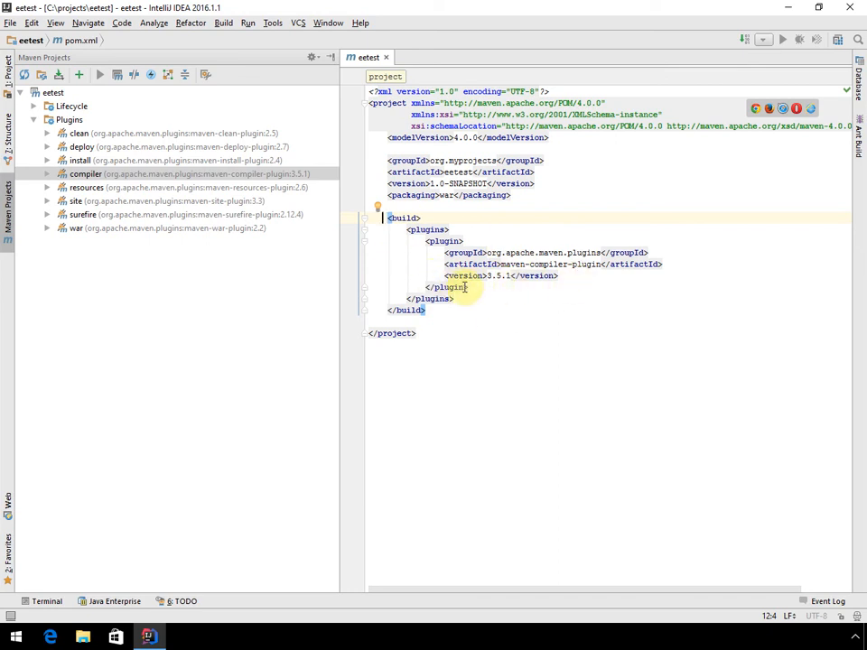
key("Return")
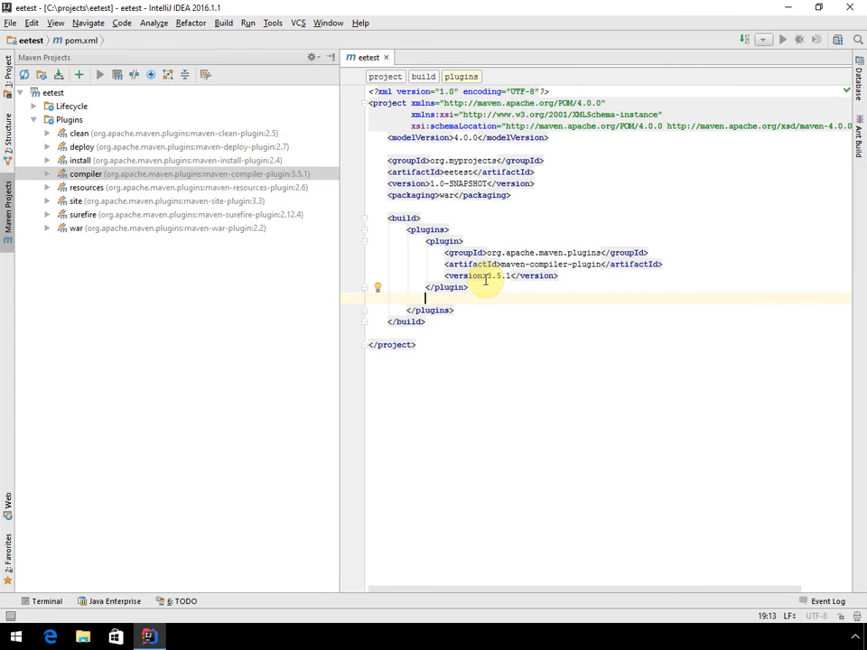
key("BackSpace")
key("Up")
key("End")
key("Return")
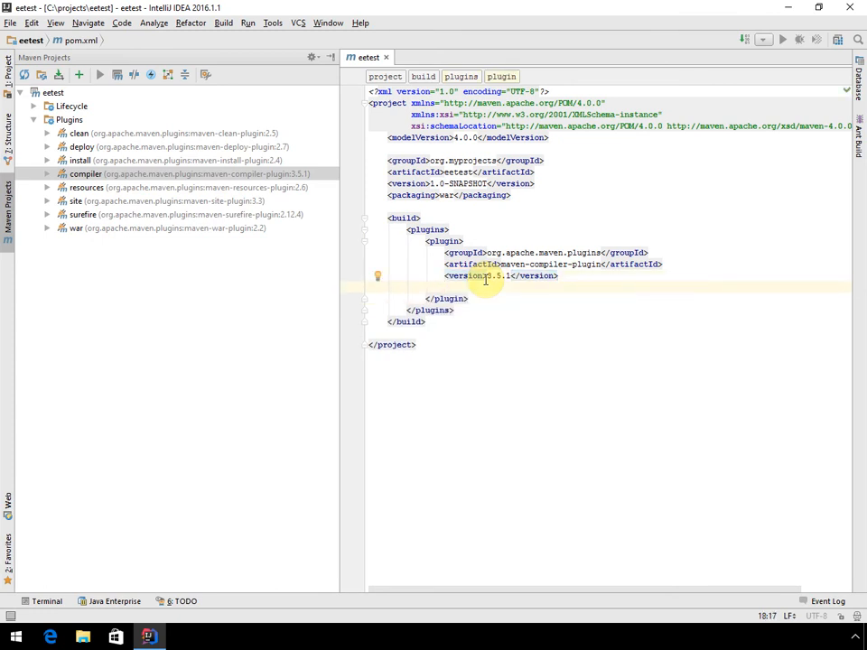
type("<configuration")
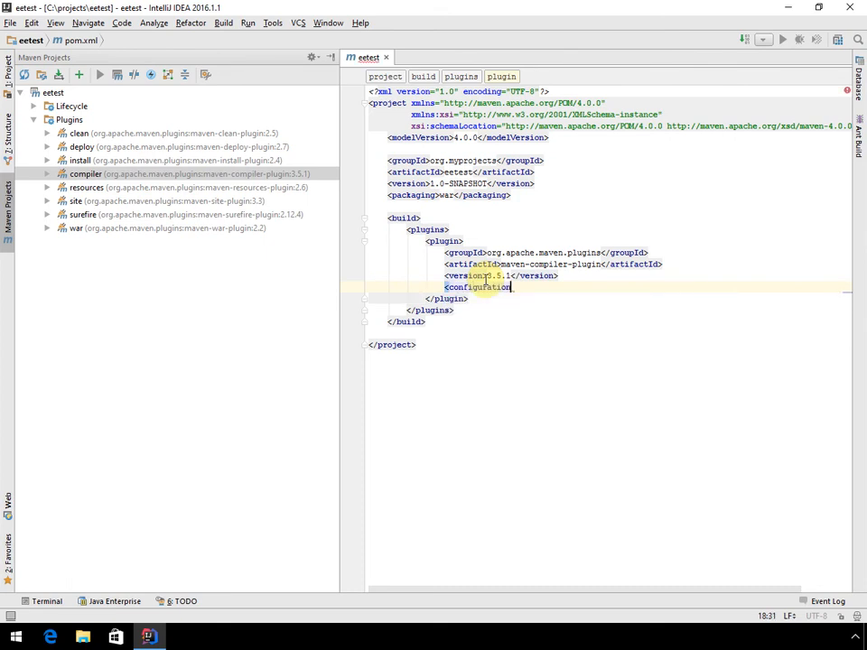
type(">")
key("Return")
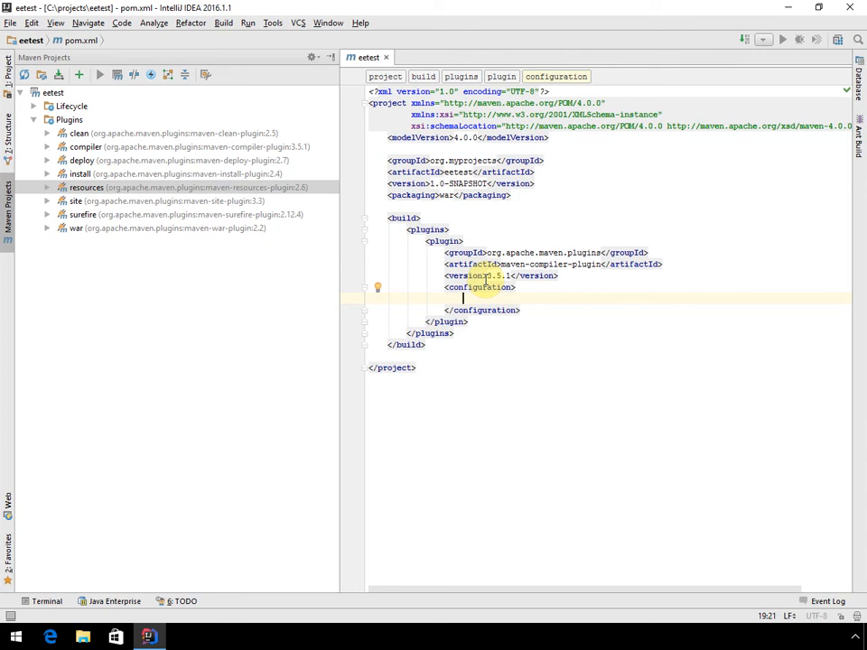
Set the compiler configuration's source and target elements to 1.8, and hide the Maven Projects tool window
type("<source>")
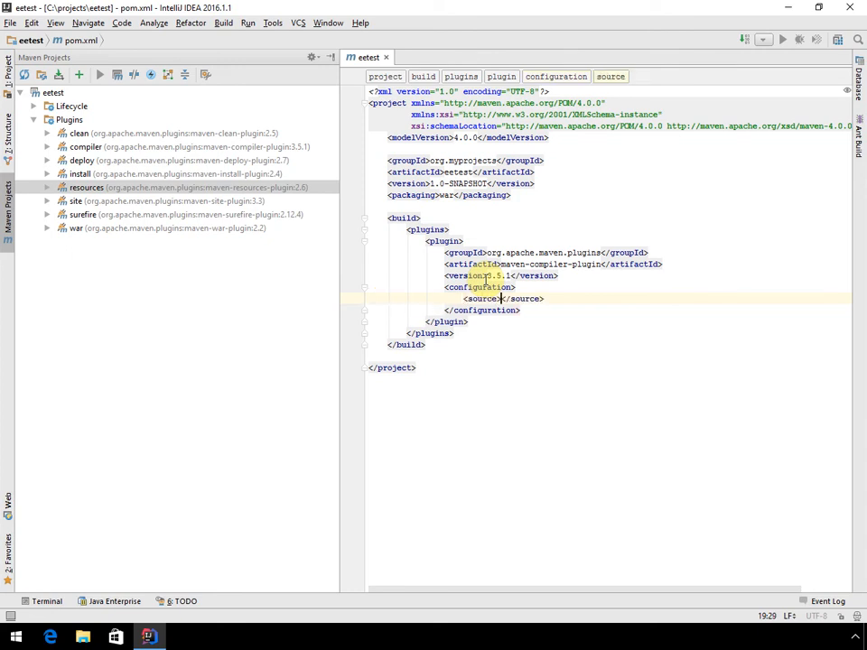
type("1.8")
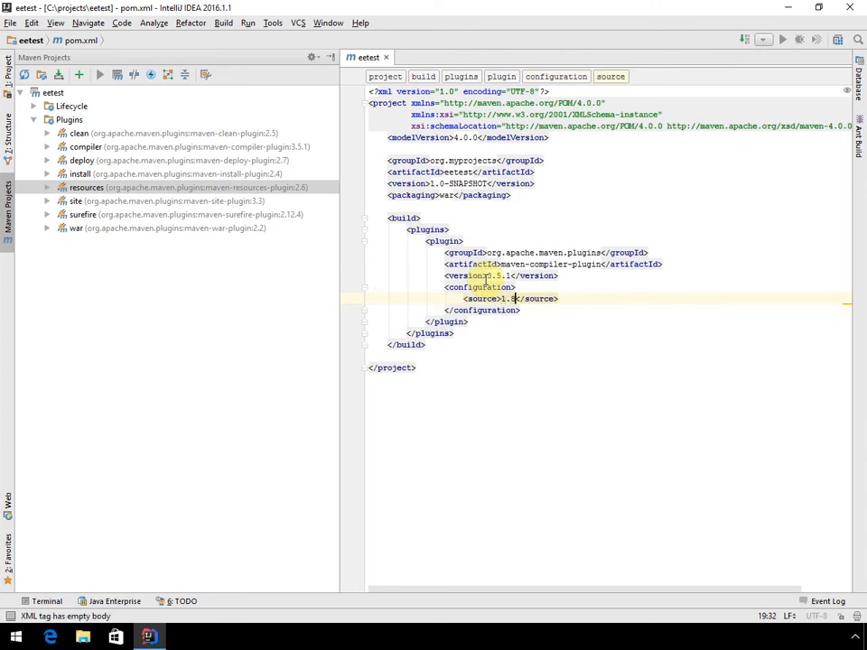
key("End")
key("Return")
type("<targe")
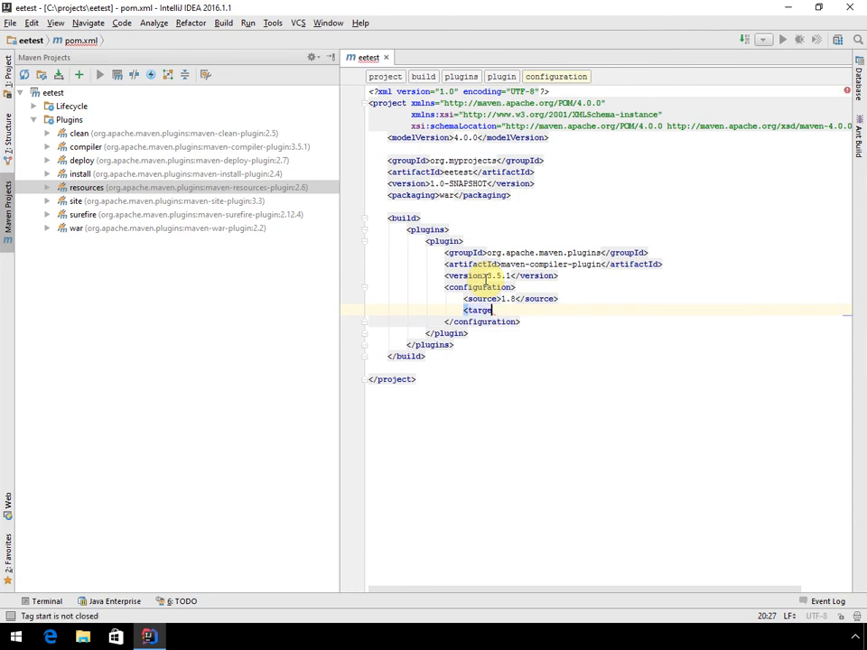
type("t>1.8</target>")
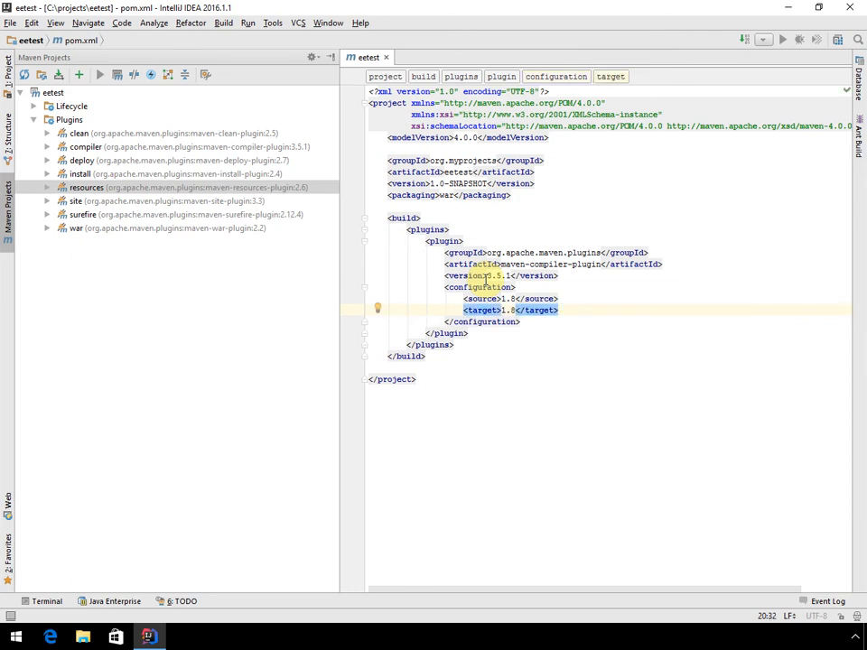
left_click(433, 206)
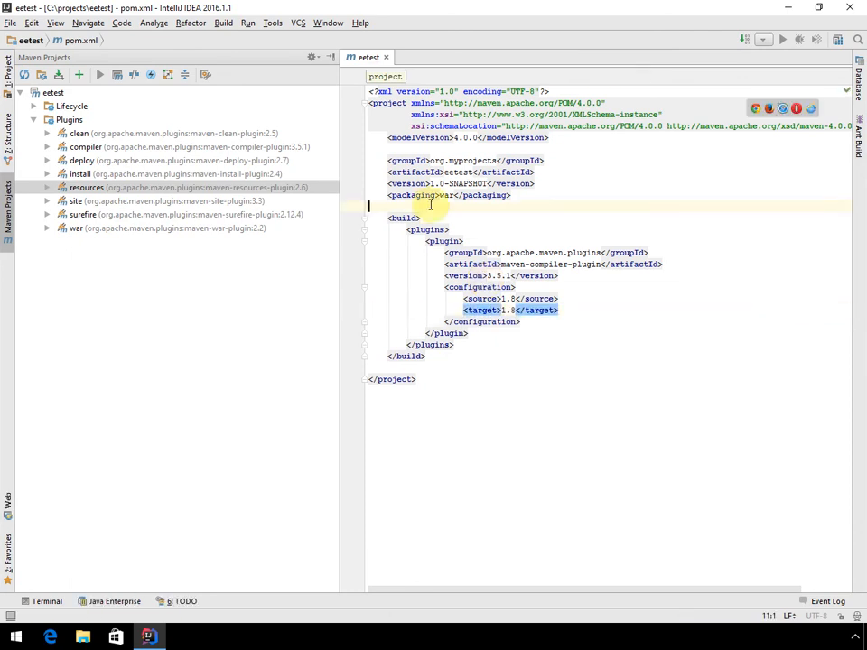
left_click(332, 56)
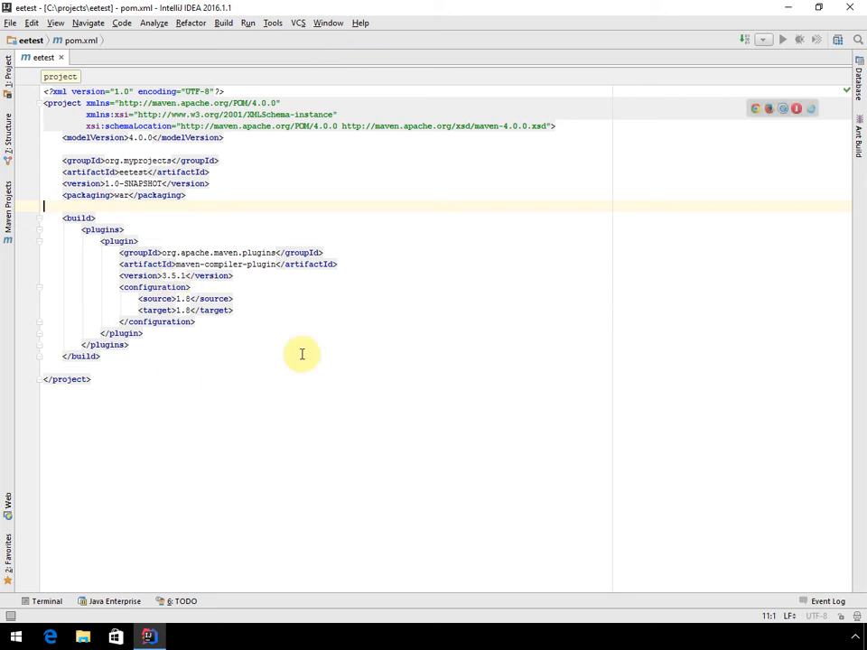
Switch to Microsoft Edge to examine the Java EE 7 specifications table on Wikipedia, and return to IntelliJ IDEA
left_click(51, 636)
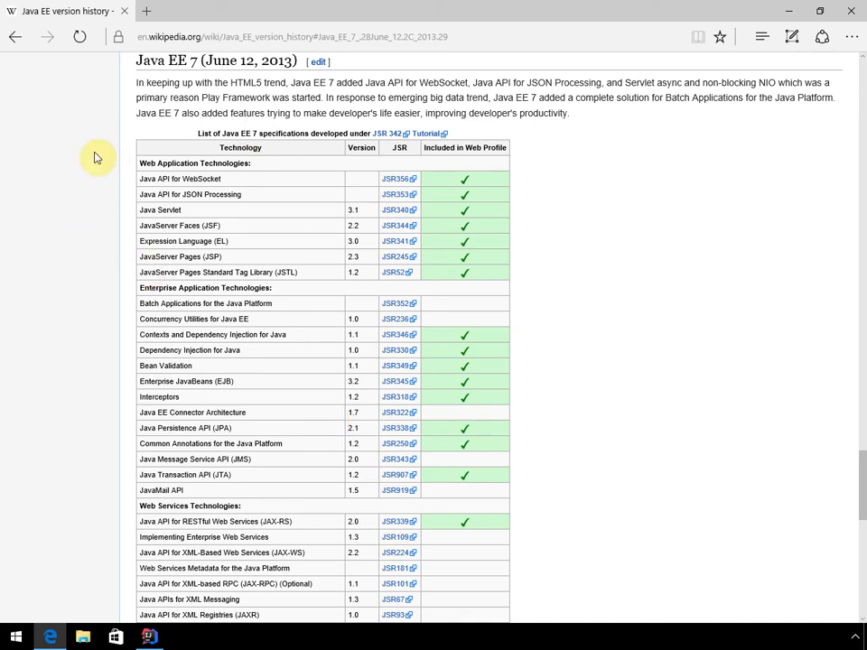
scroll(61, 154, "down", 2)
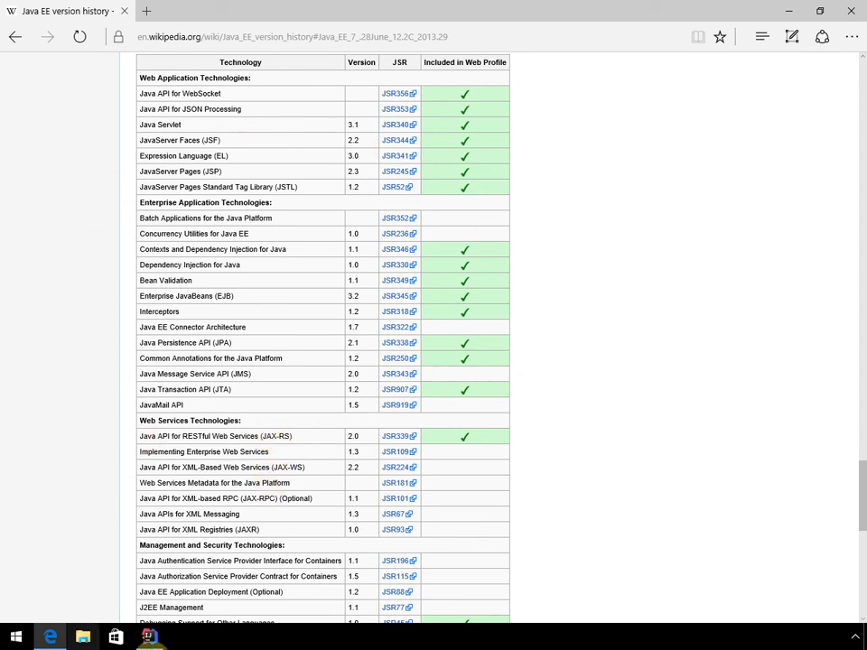
left_click(150, 638)
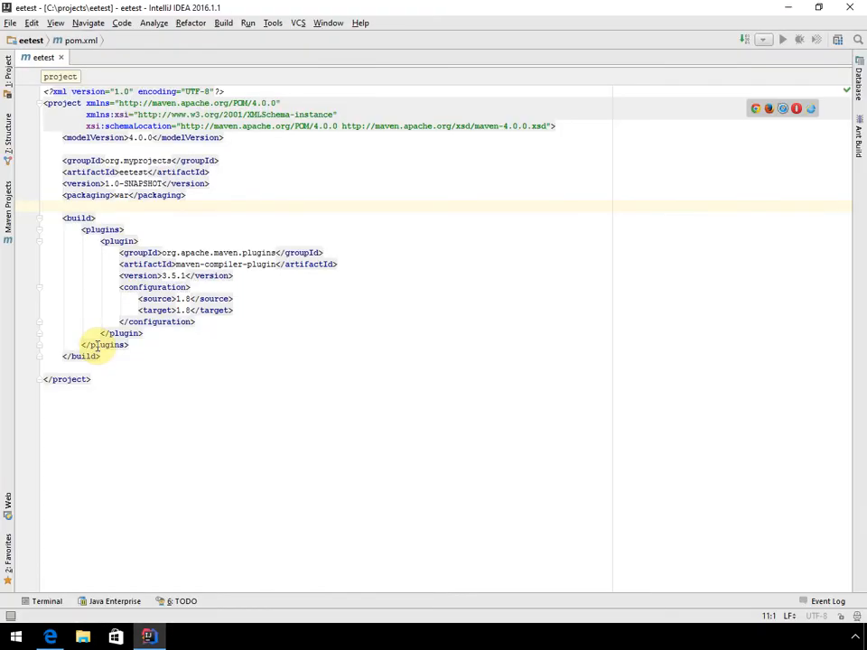
Add an empty dependencies element between the packaging and build elements of pom.xml, keeping blank lines around it
key("Return")
key("Return")
key("Up")
type("<dep")
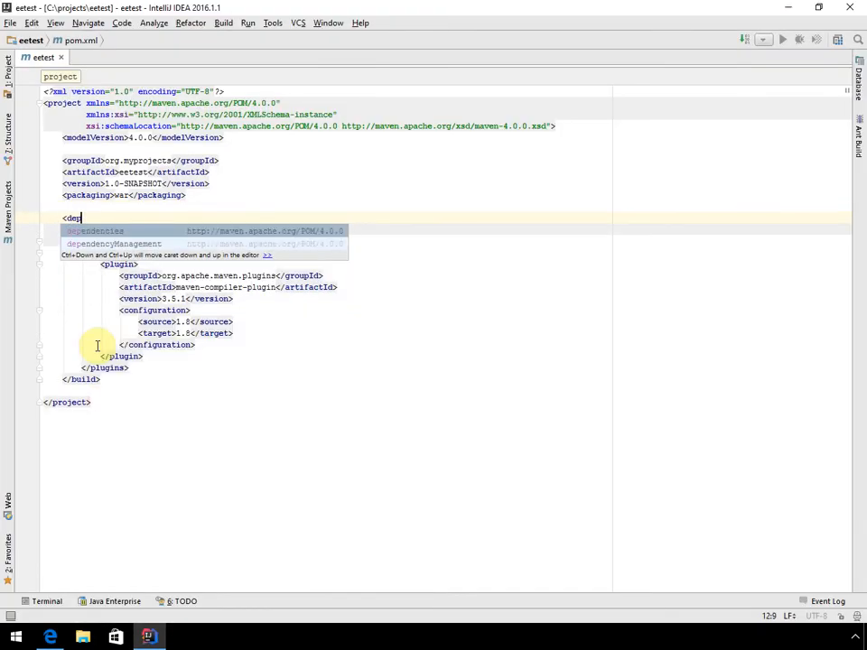
key("Return")
key("Return")
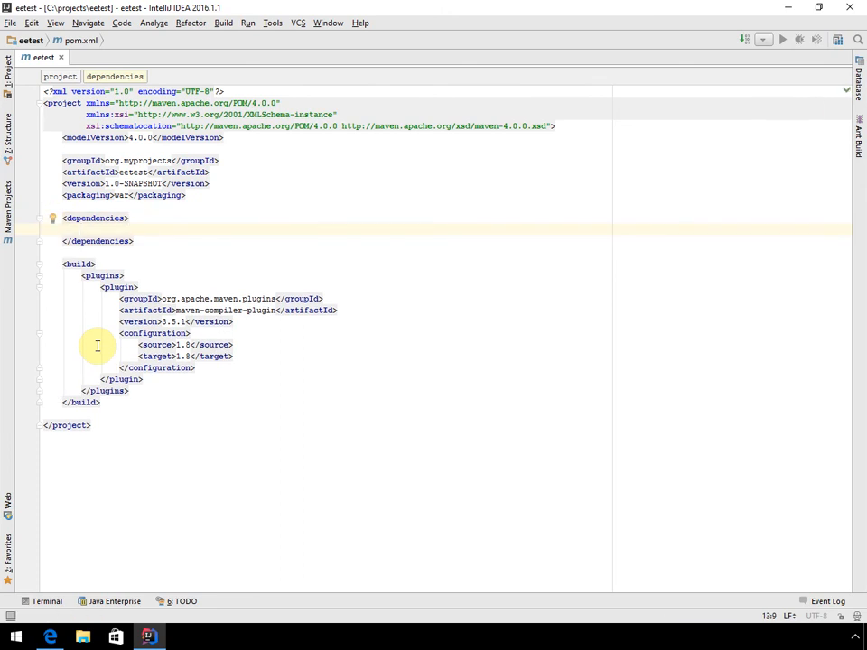
Add a dependency element inside the dependencies of pom.xml and set its groupId to javax
type("<de")
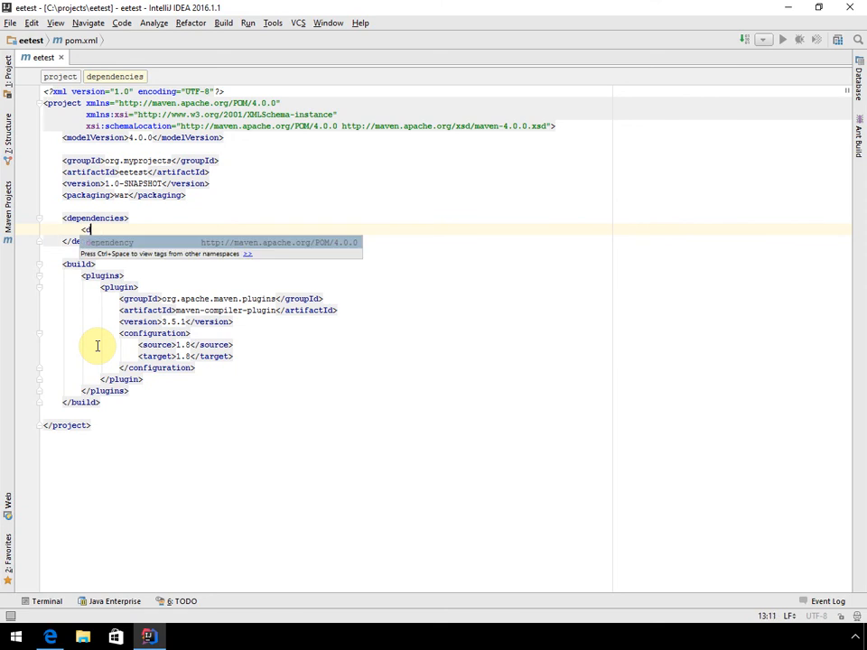
key("Return")
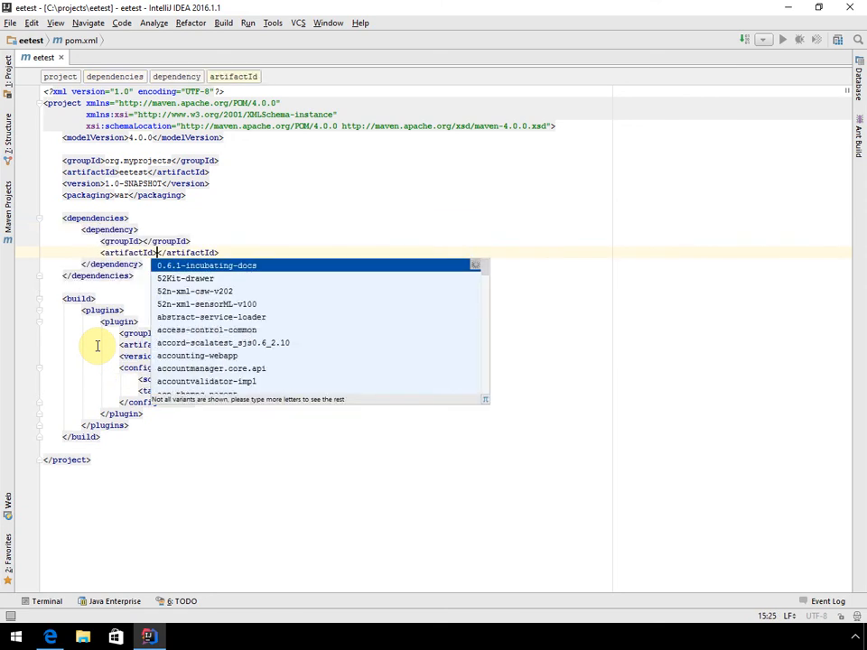
key("Escape")
key("shift+Tab")
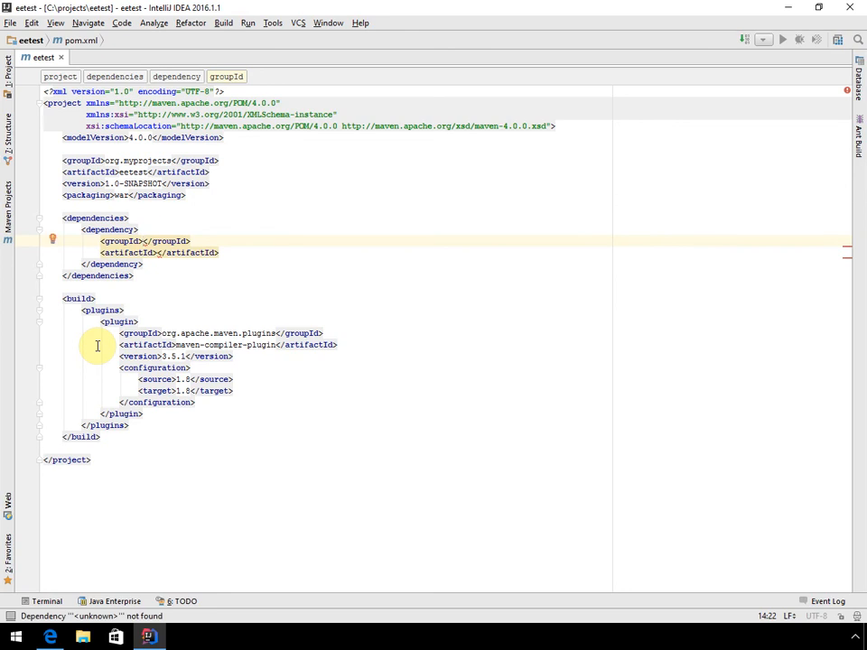
type("javax")
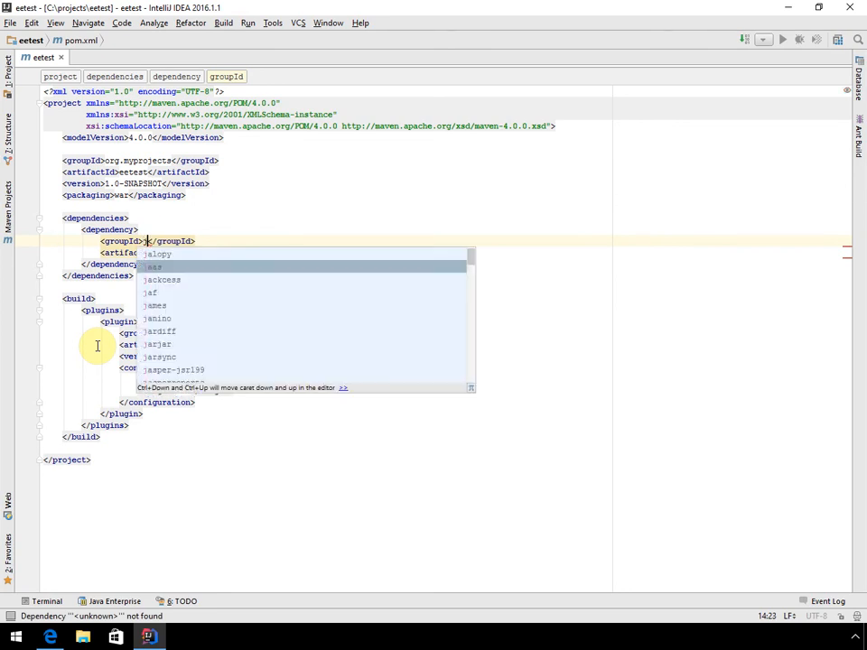
key("Escape")
key("Down")
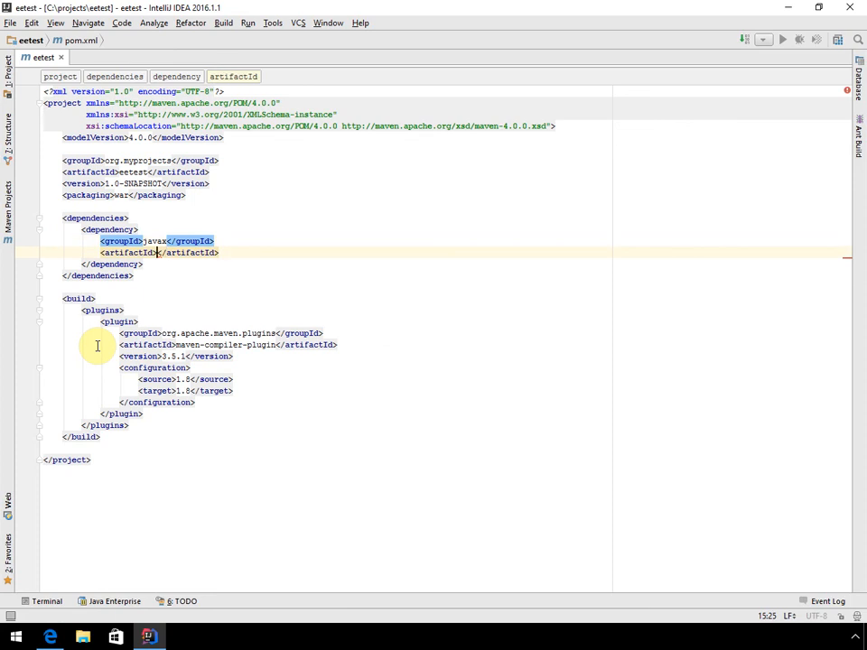
Set the javax dependency's artifactId to javaee-api and its version to 7.0
key("ctrl+space")
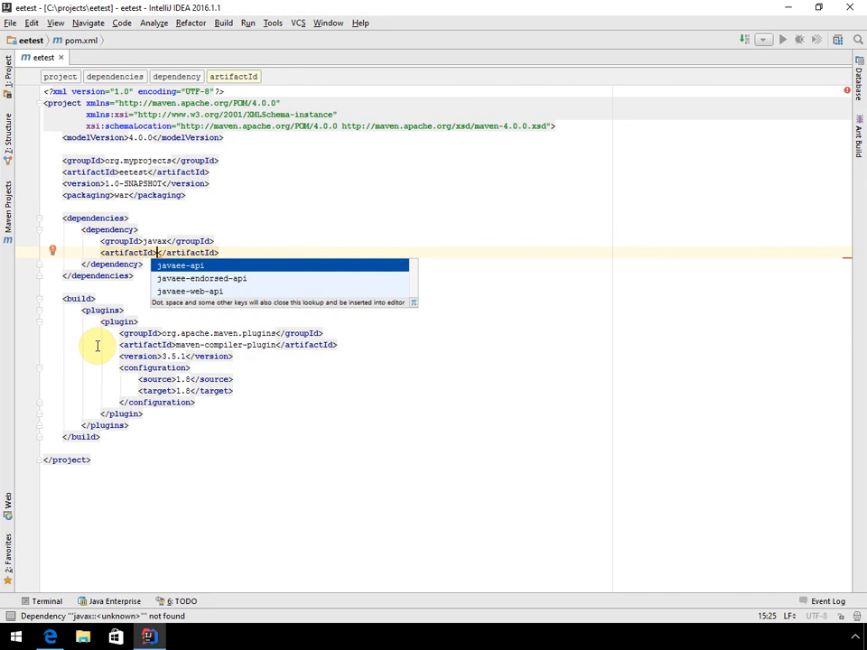
key("Return")
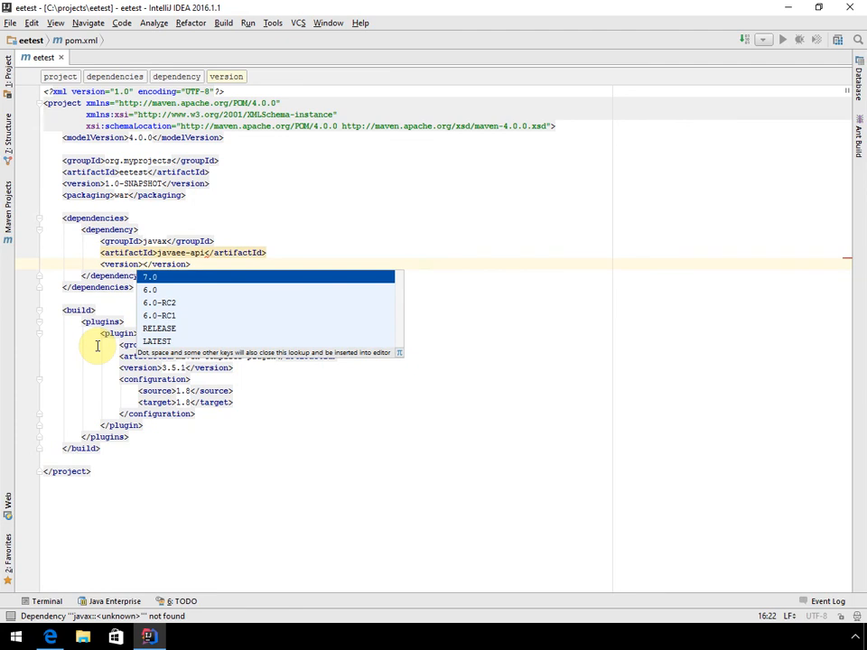
key("Return")
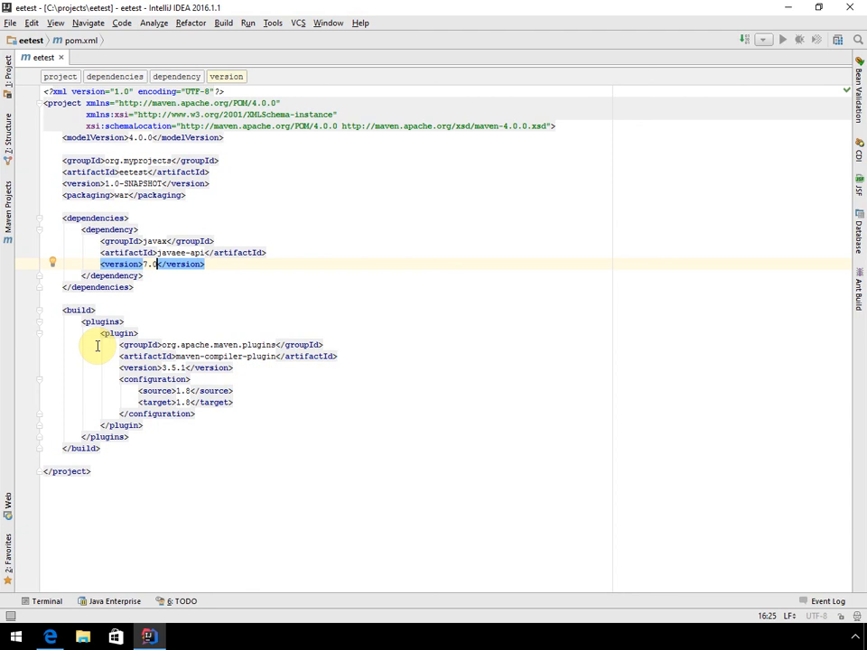
Add a scope element with the value provided below the javaee-api dependency's version
key("End")
key("Return")
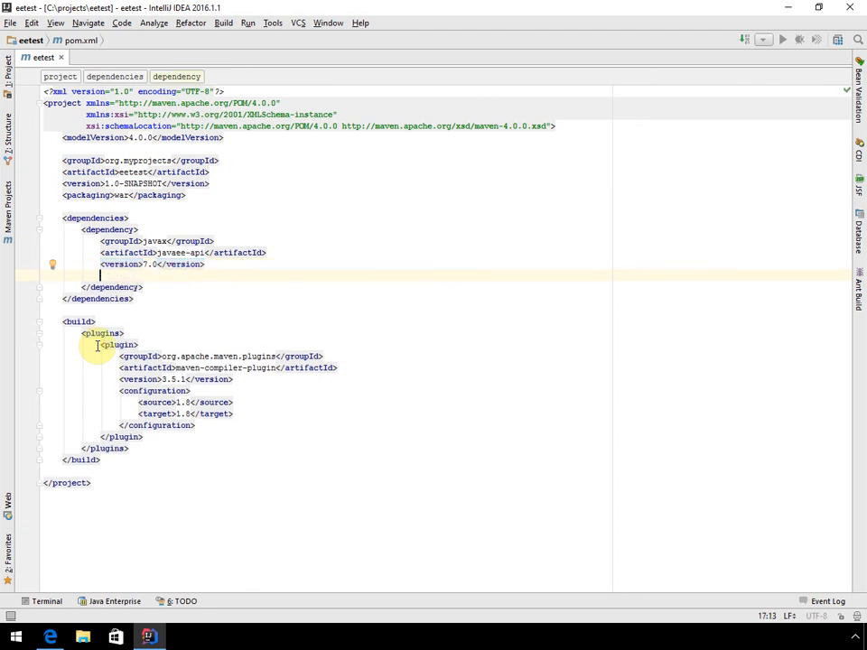
type("<scope")
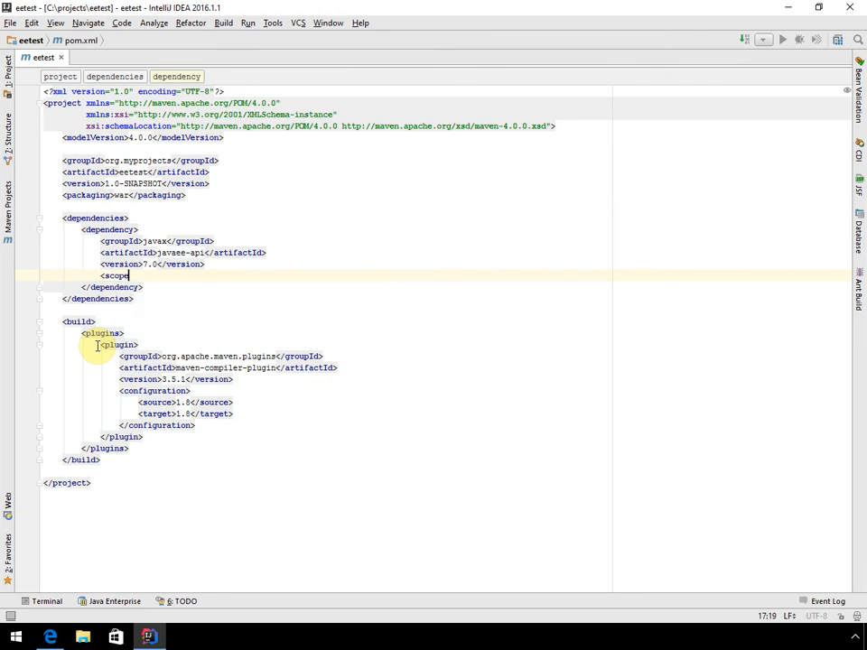
type(">provided</scope>")
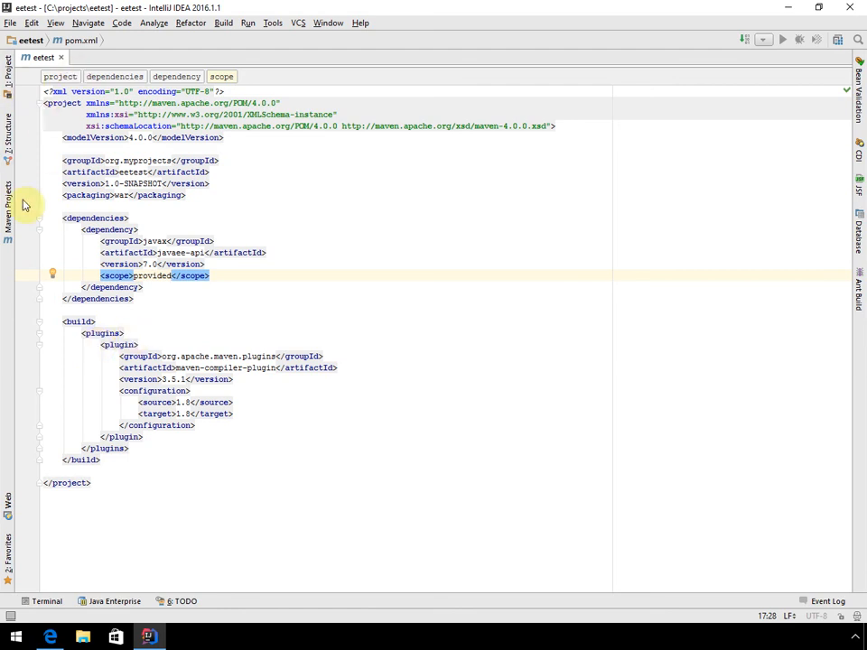
Close pom.xml and expand the eetest project tree to show the contents of src/main
left_click(62, 58)
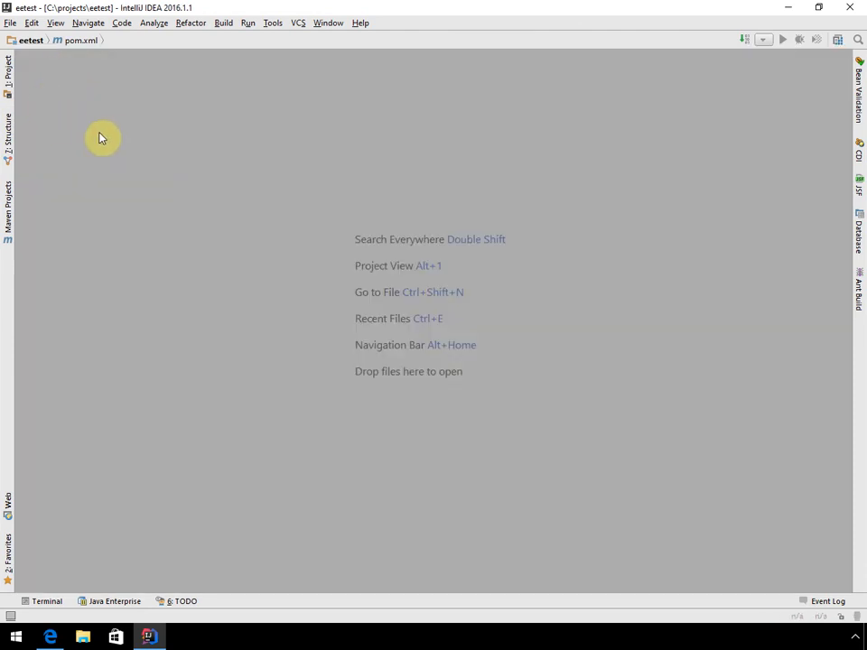
left_click(6, 78)
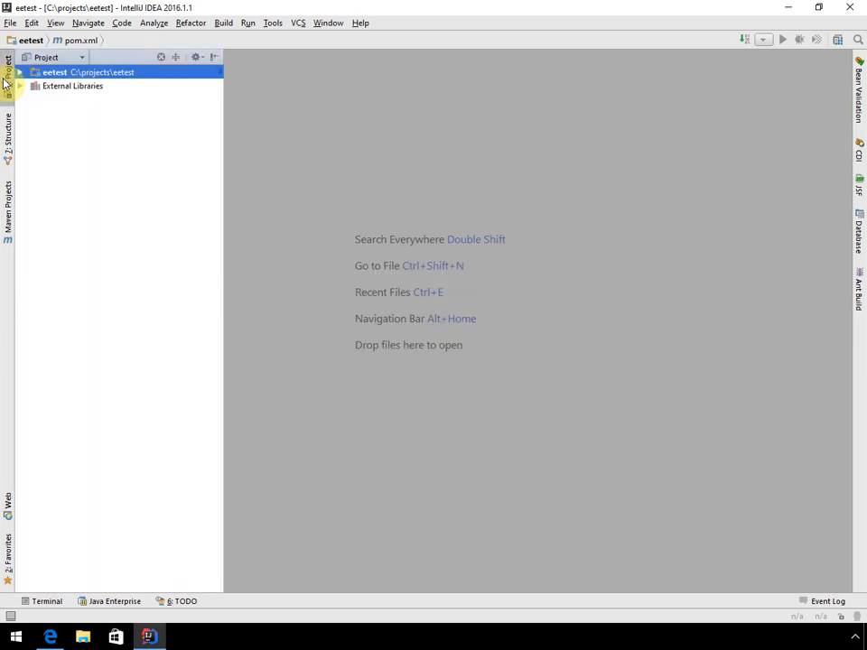
left_click(19, 72)
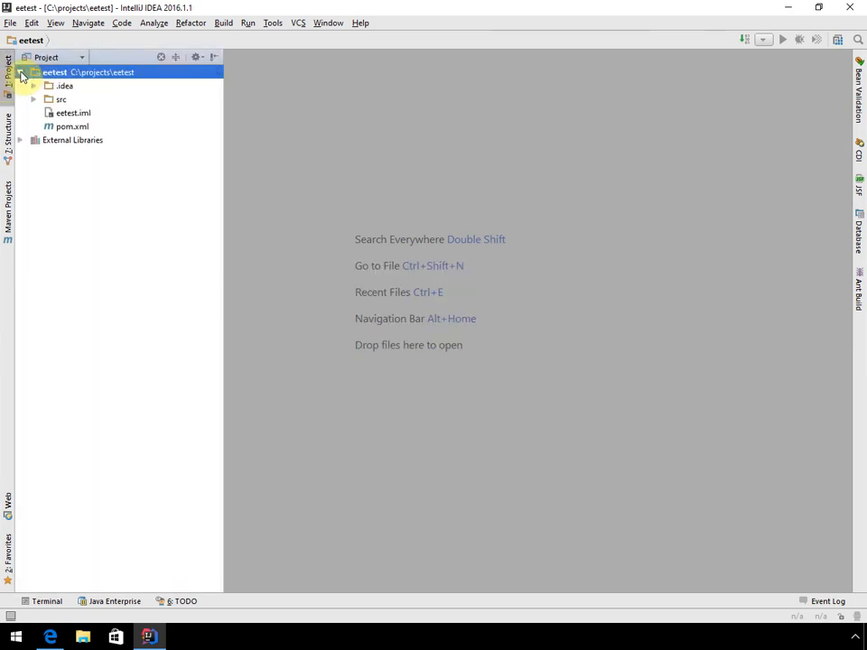
double_click(61, 99)
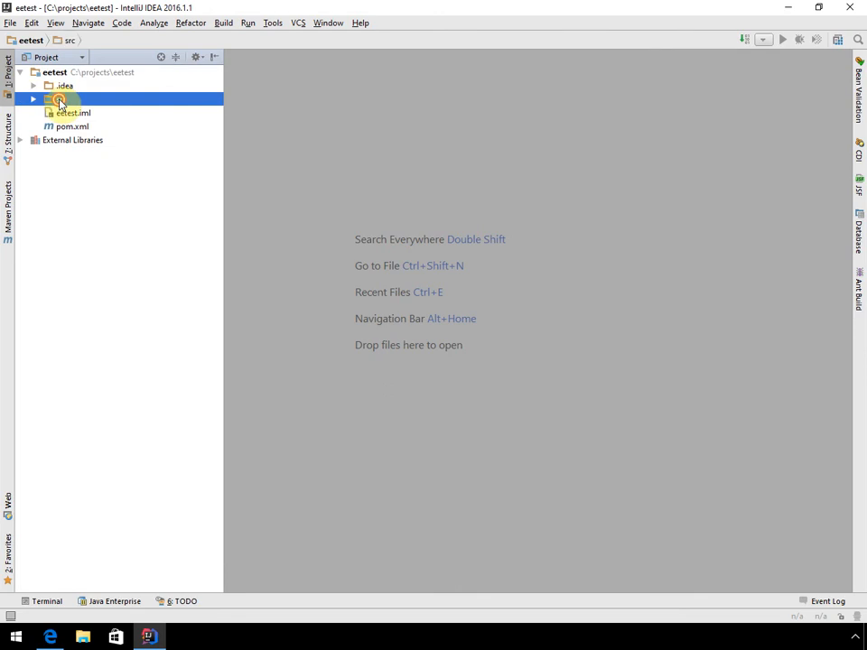
left_click(79, 114)
double_click(79, 113)
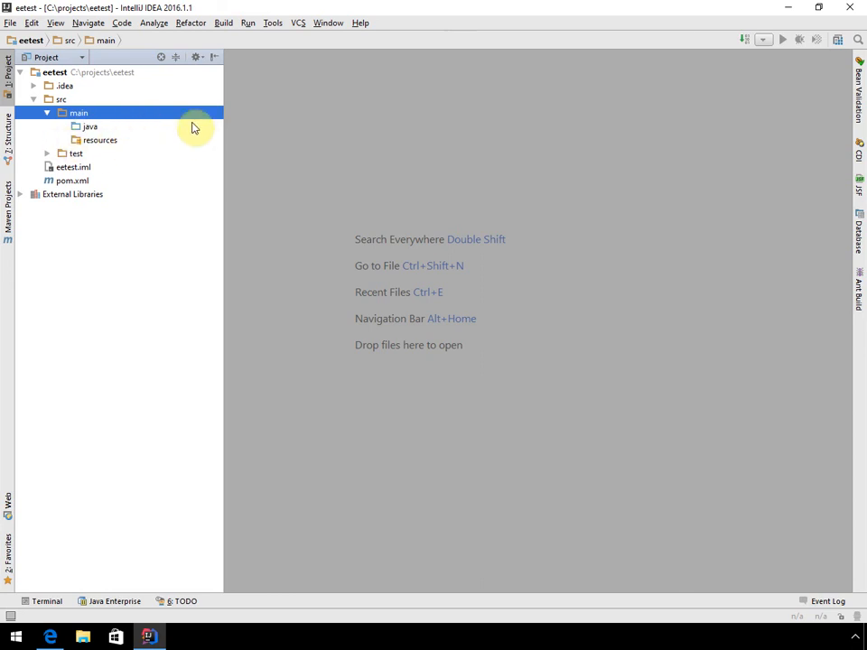
Create a directory named webapp inside src/main
right_click(76, 116)
mouse_move(108, 121)
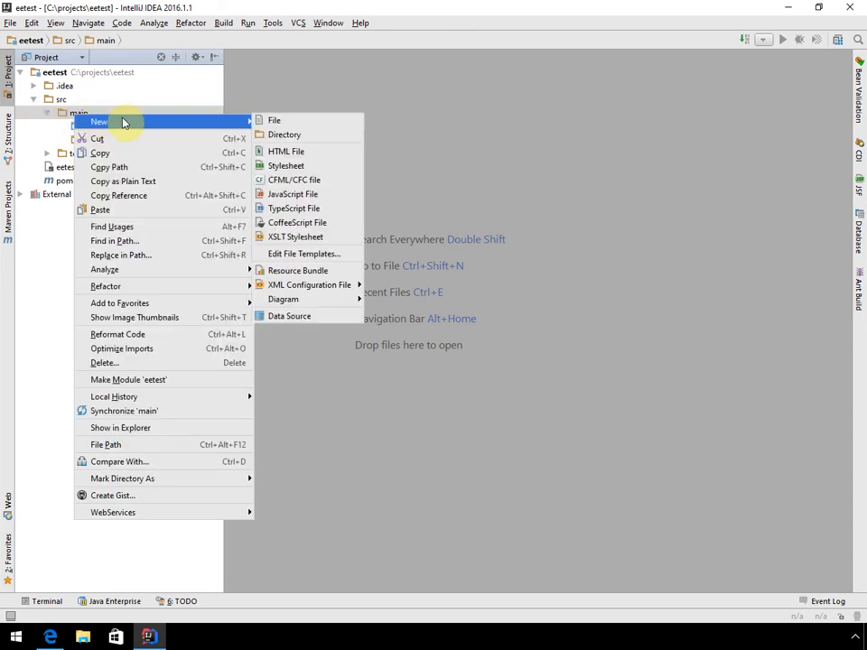
left_click(297, 137)
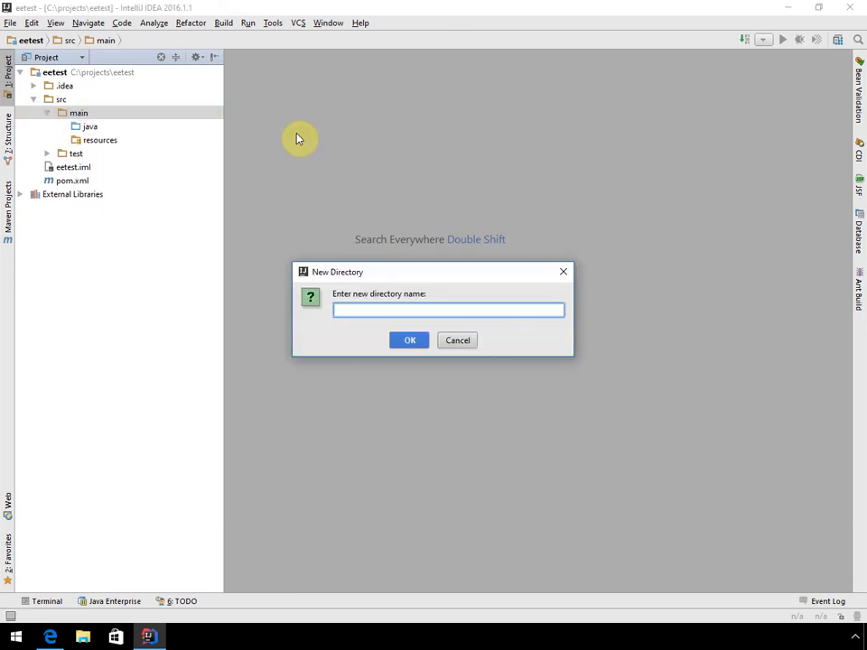
type("webapp")
key("Return")
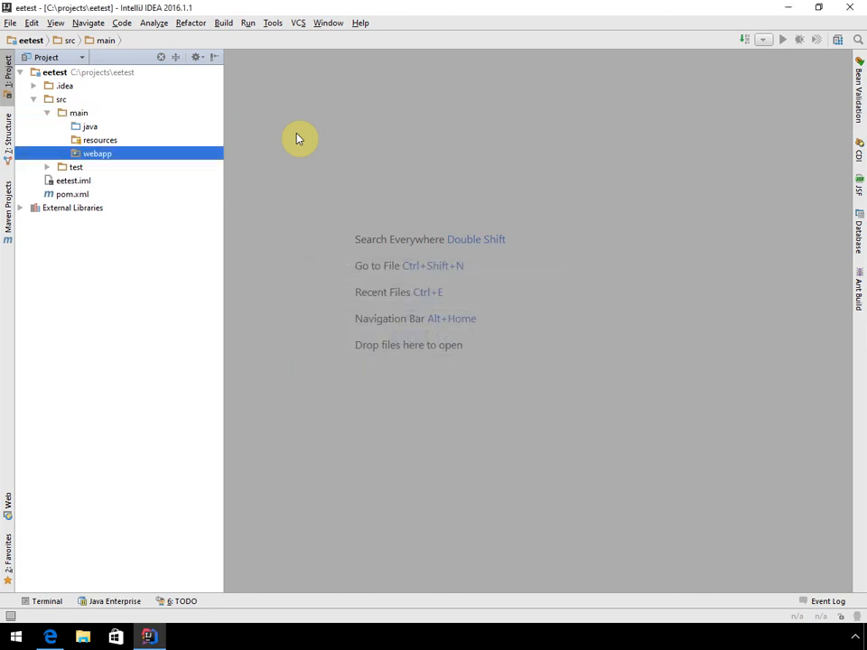
Create a new file named startPage.jsp in the webapp directory
left_click(101, 142)
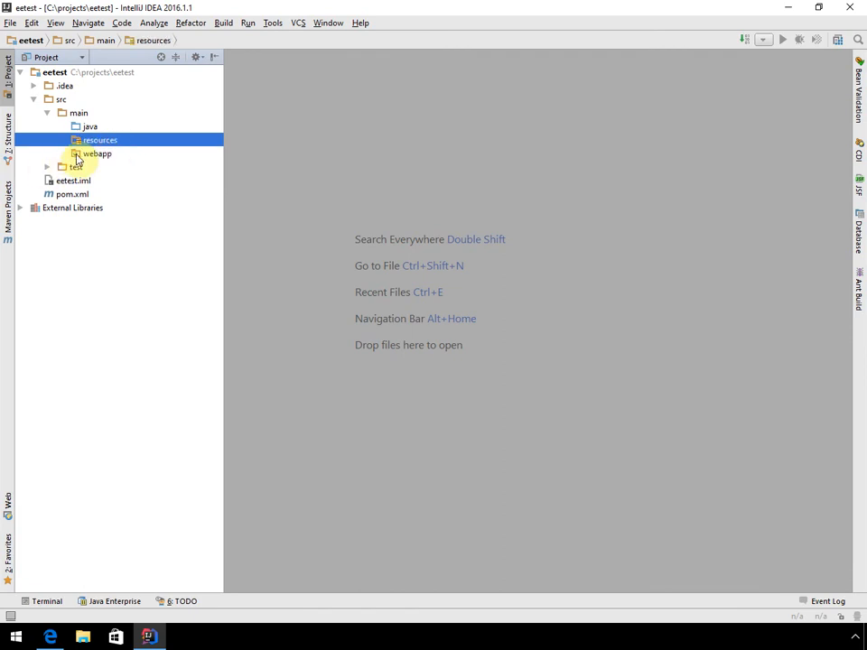
left_click(79, 155)
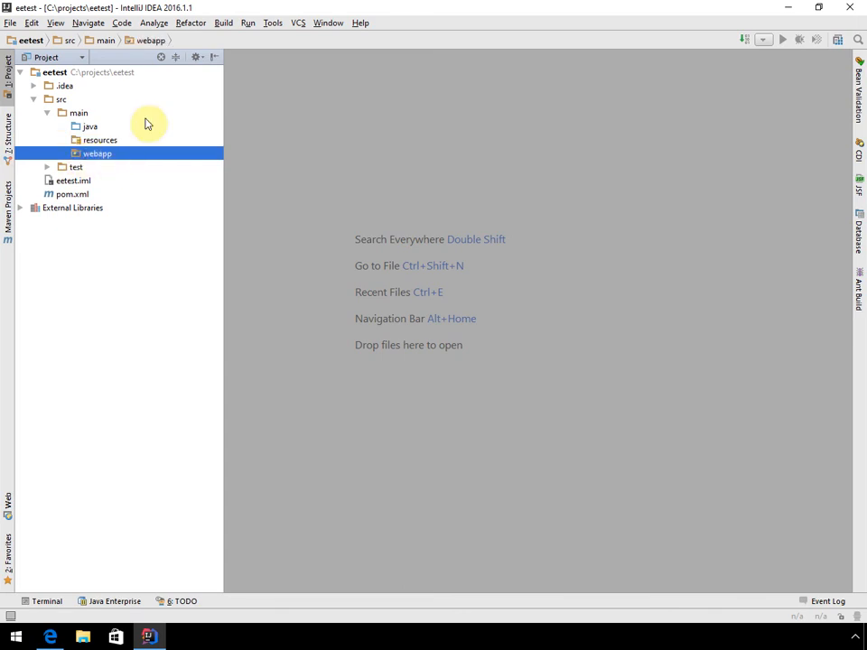
right_click(100, 157)
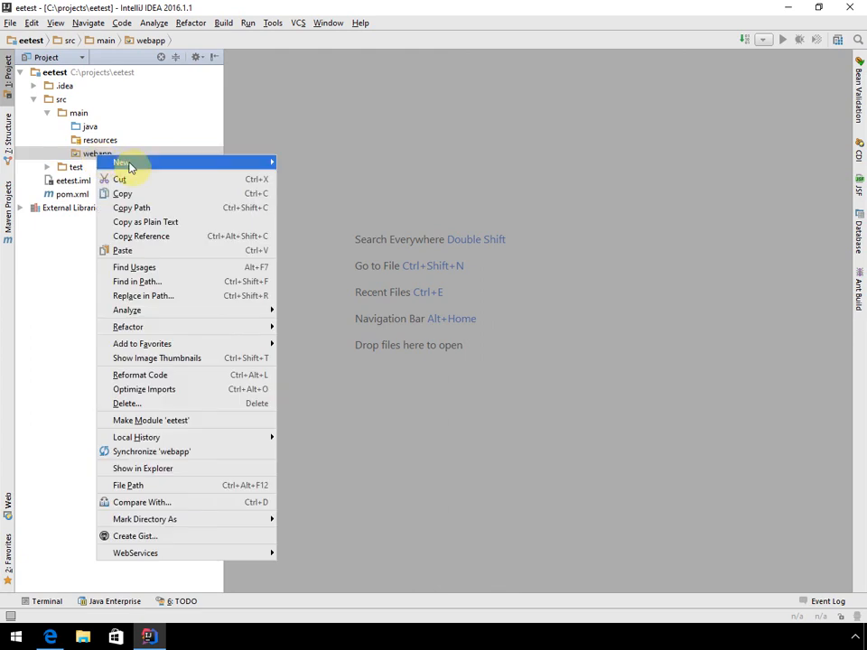
mouse_move(124, 162)
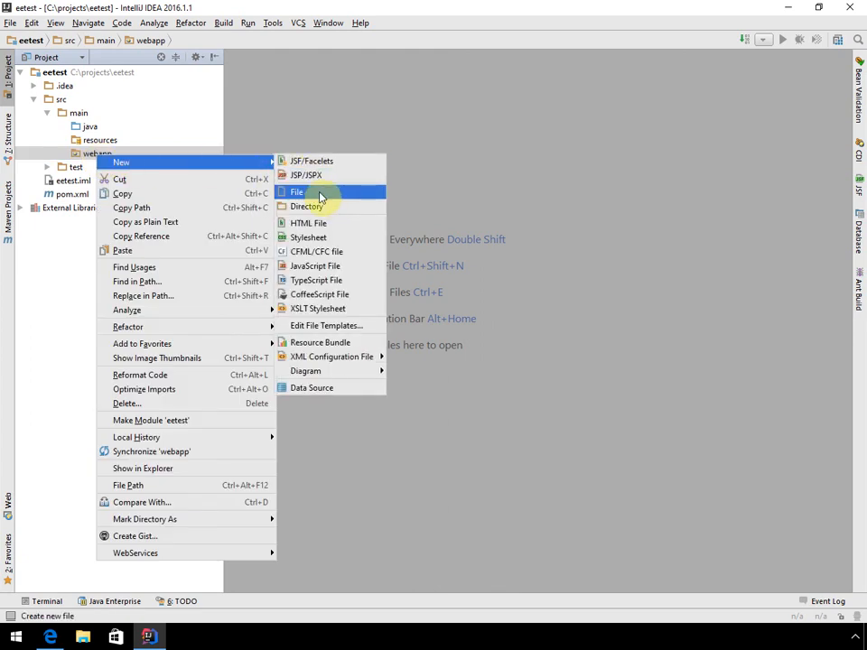
left_click(321, 195)
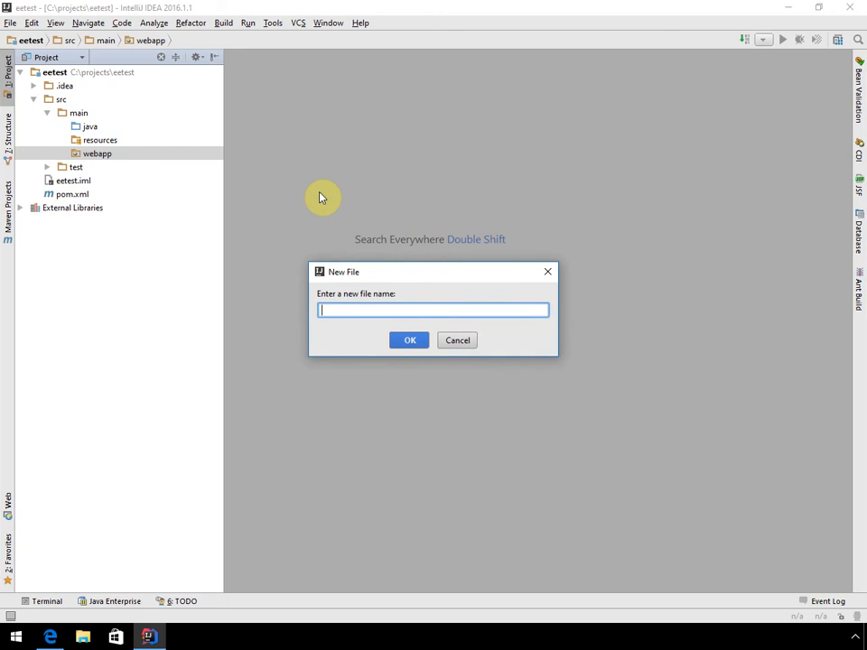
type("startPage.jsp")
key("Return")
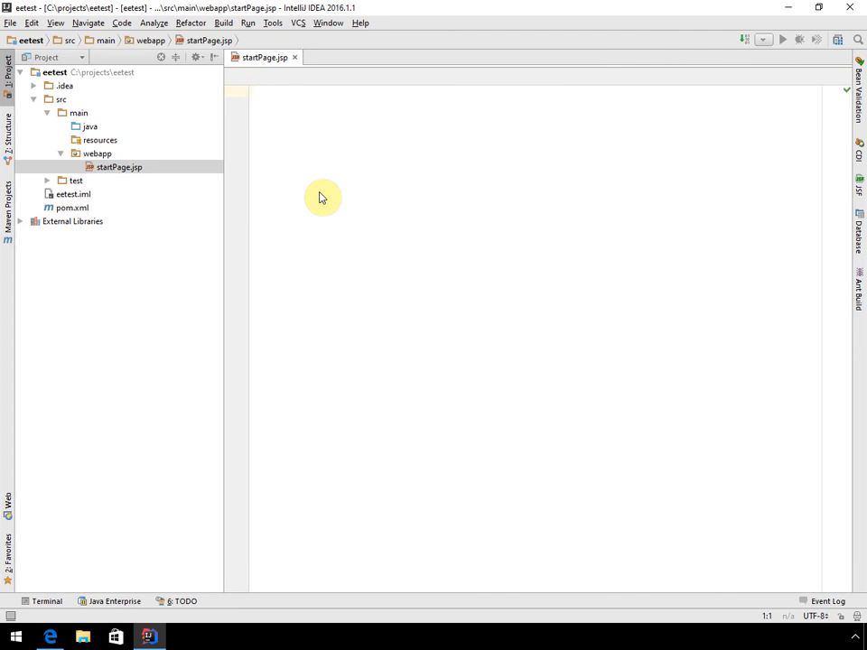
Fill startPage.jsp with an HTML page titled Hello World with the body text "Hello World.", and narrow the project tree pane
type("<!DOCTYPE HTML> <html>     <head>         <title>Hello World</title>     </head>     <body>         Hello World.     </body> </html>")
left_click_drag(223, 190, 174, 187)
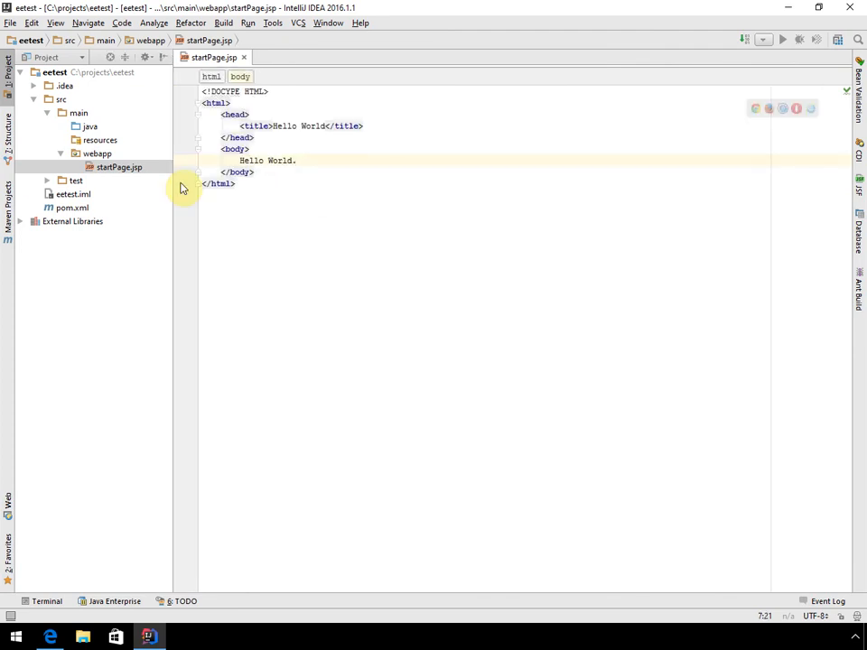
Create a directory named WEB-INF inside the webapp directory
left_click(83, 155)
right_click(107, 153)
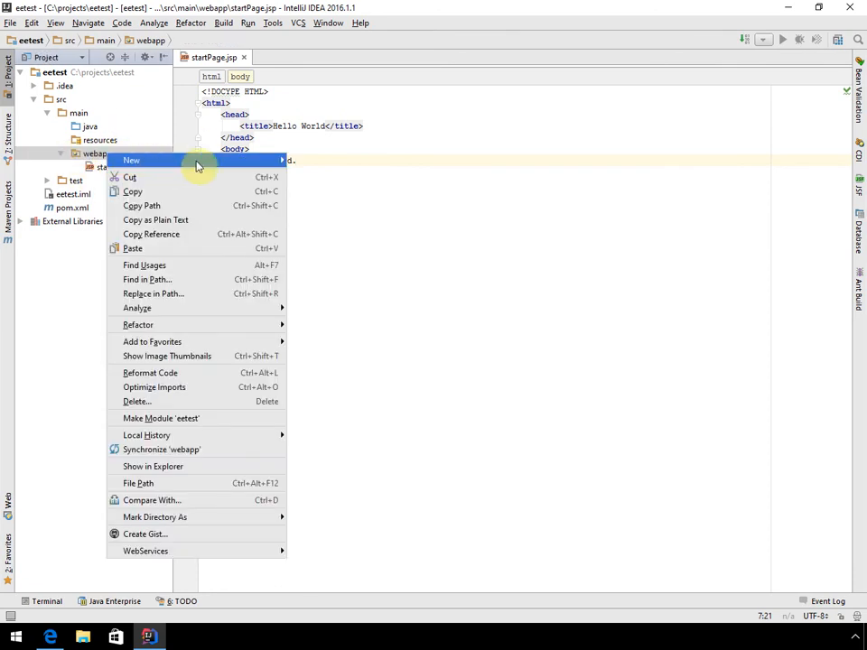
mouse_move(174, 163)
left_click(331, 207)
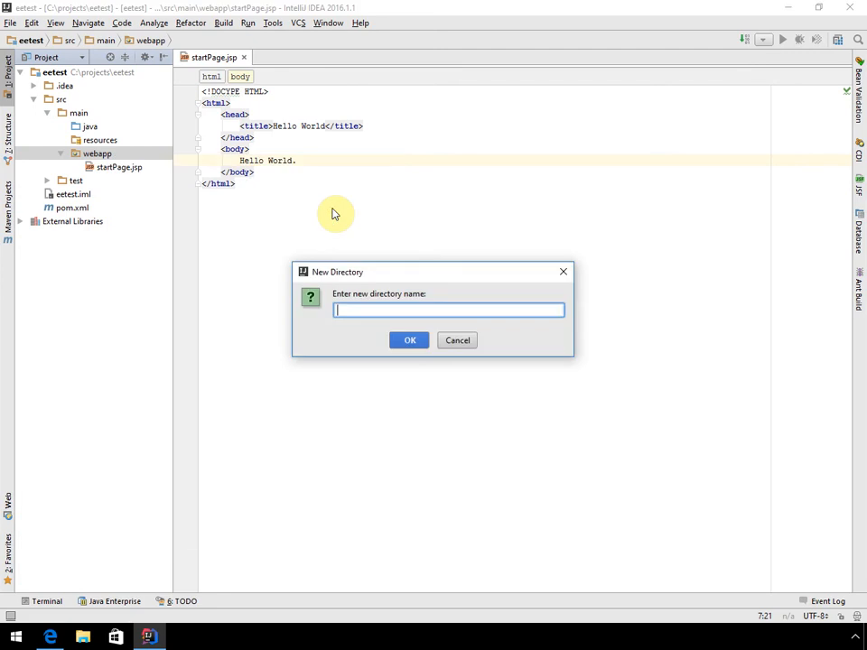
type("WEB-INF")
key("Return")
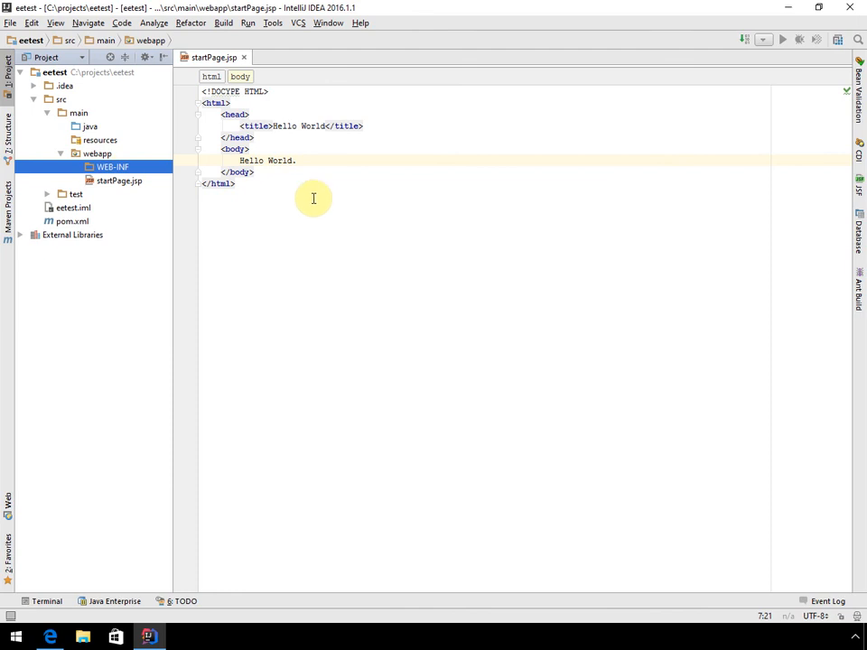
right_click(110, 170)
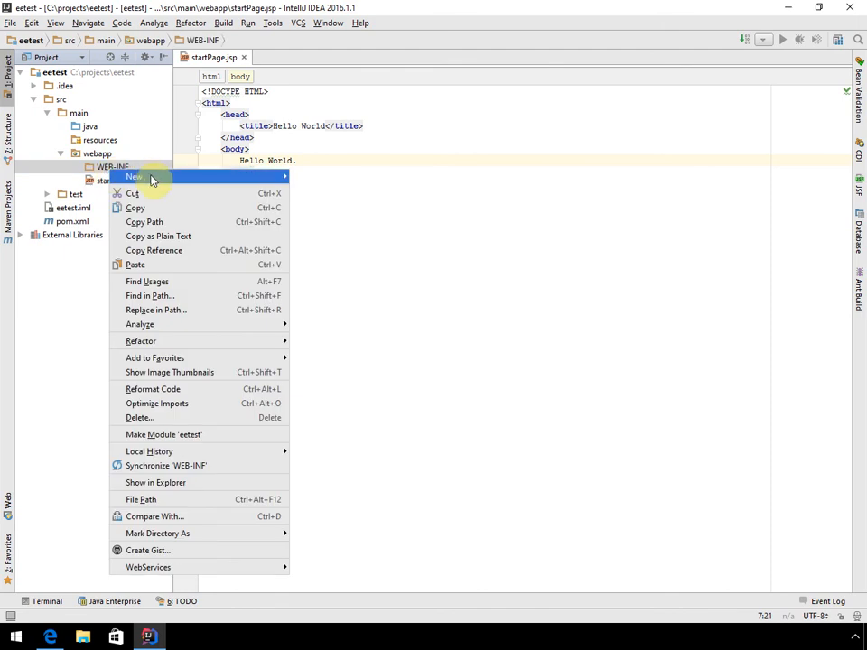
mouse_move(271, 176)
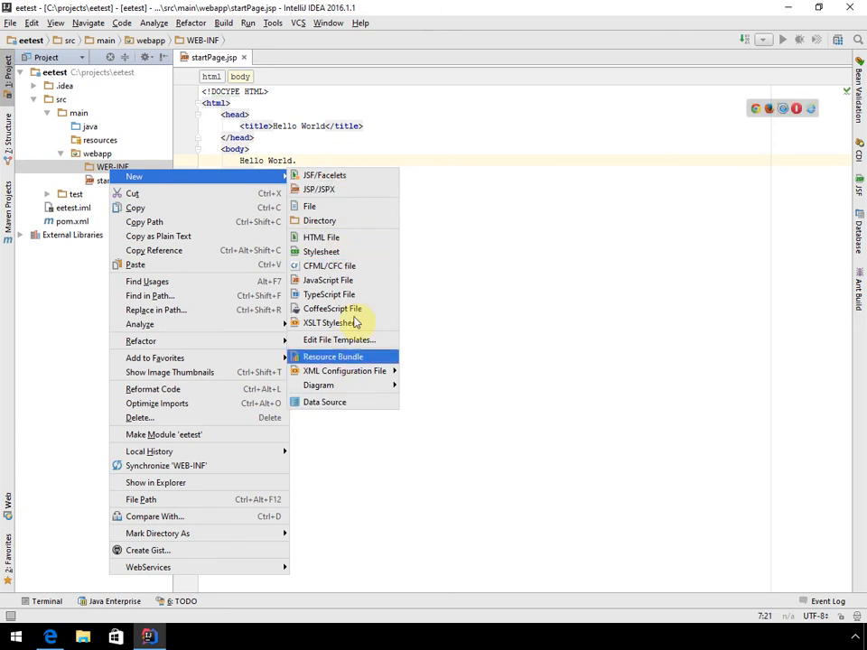
left_click(281, 125)
left_click(101, 155)
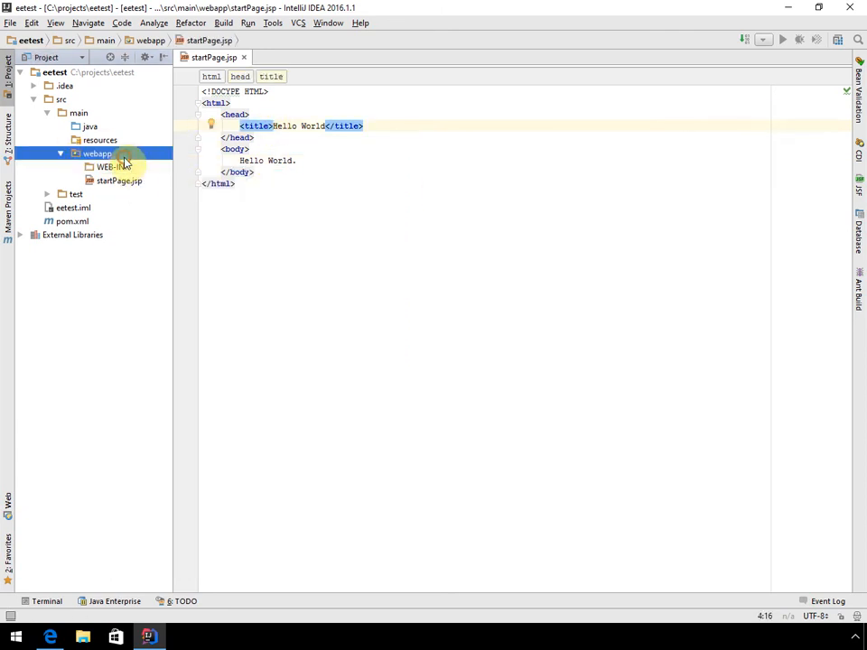
left_click(112, 168)
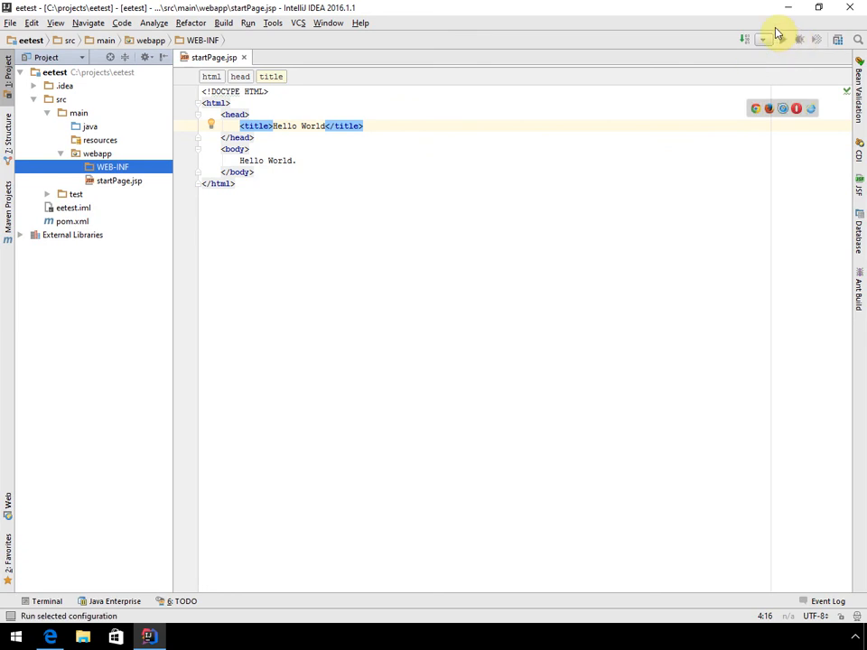
Begin adding a web.xml deployment descriptor to the eetest module's Web facet in the project structure settings
left_click(838, 41)
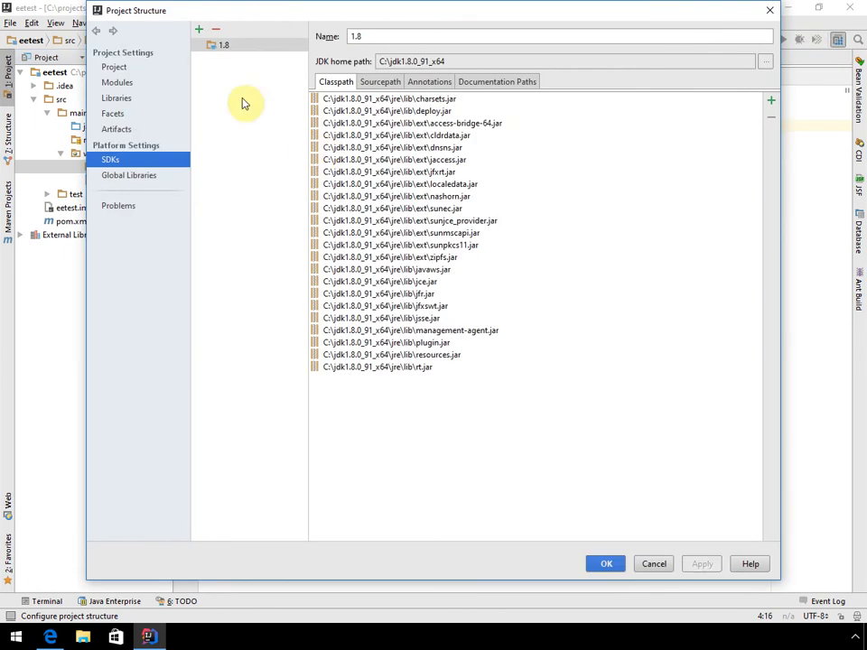
left_click(111, 116)
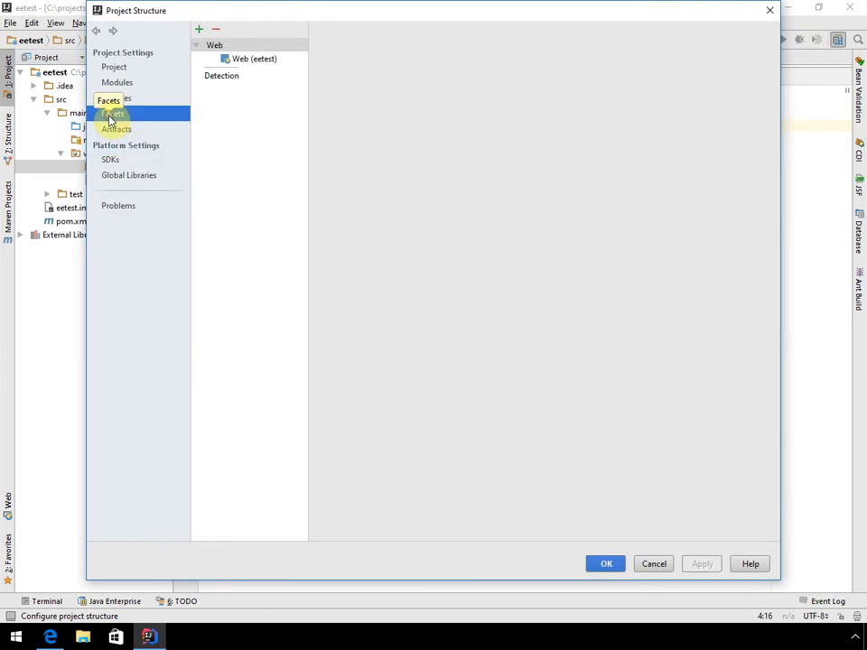
left_click(242, 60)
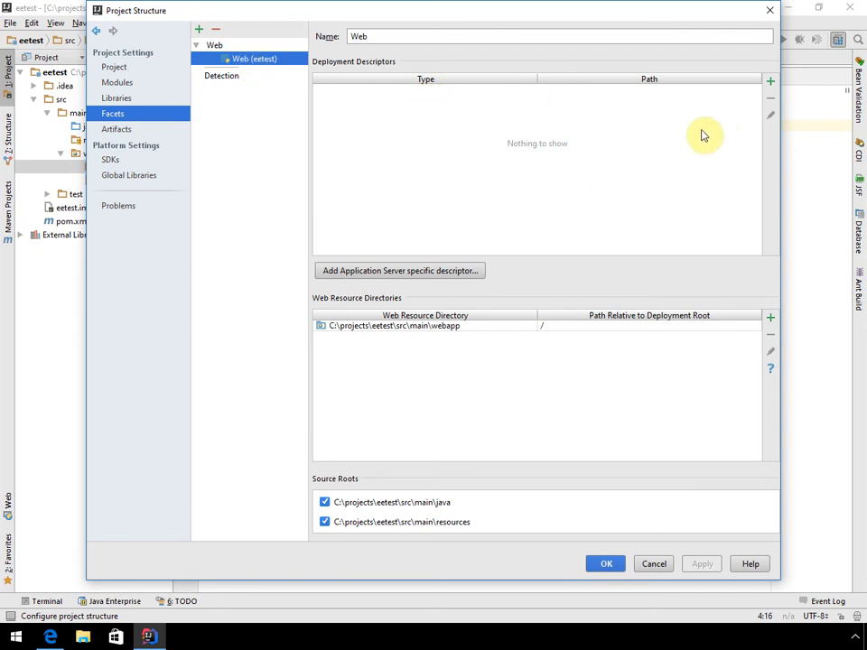
left_click(772, 82)
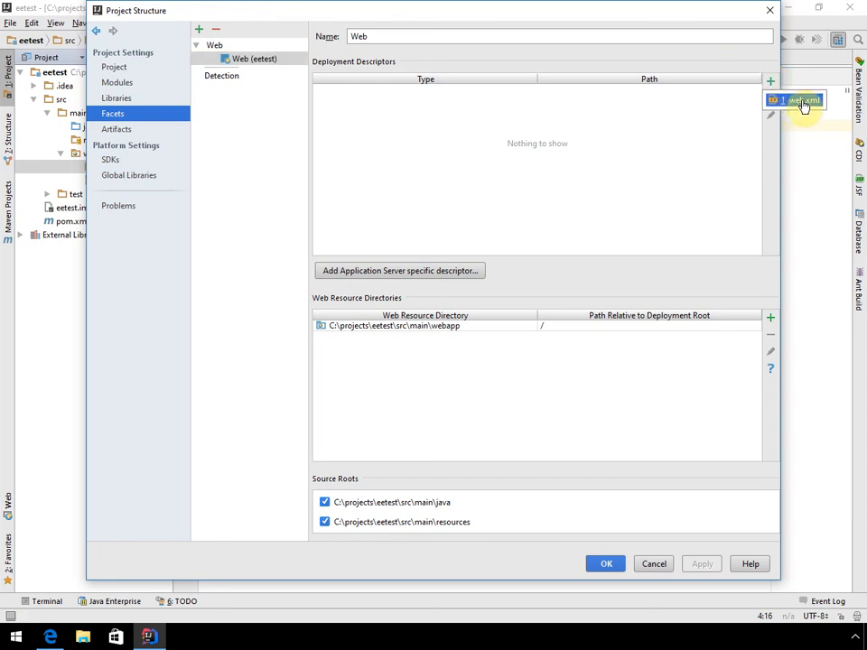
left_click(807, 102)
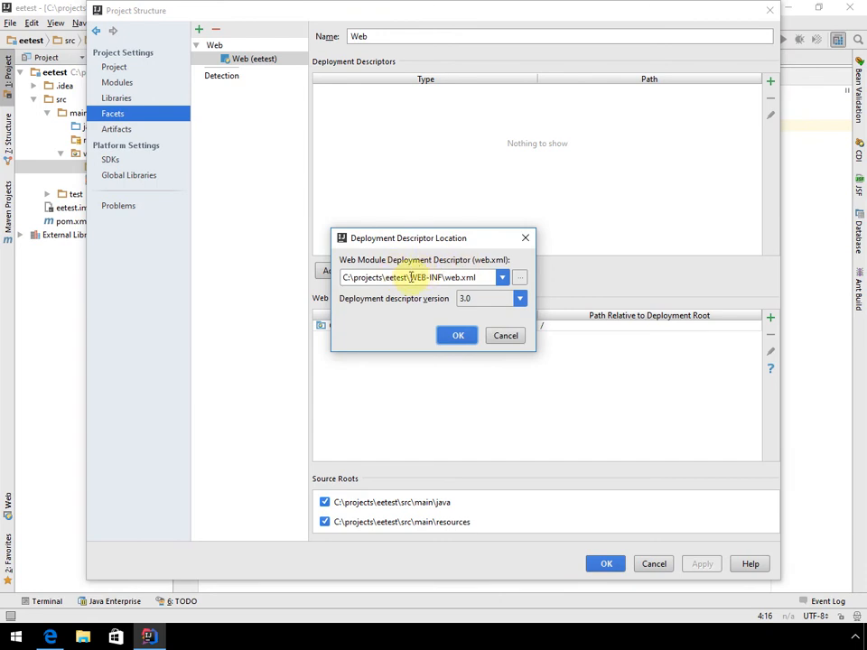
Set the descriptor's location to C:\projects\eetest\src\main\webapp\WEB-INF\web.xml
left_click(519, 278)
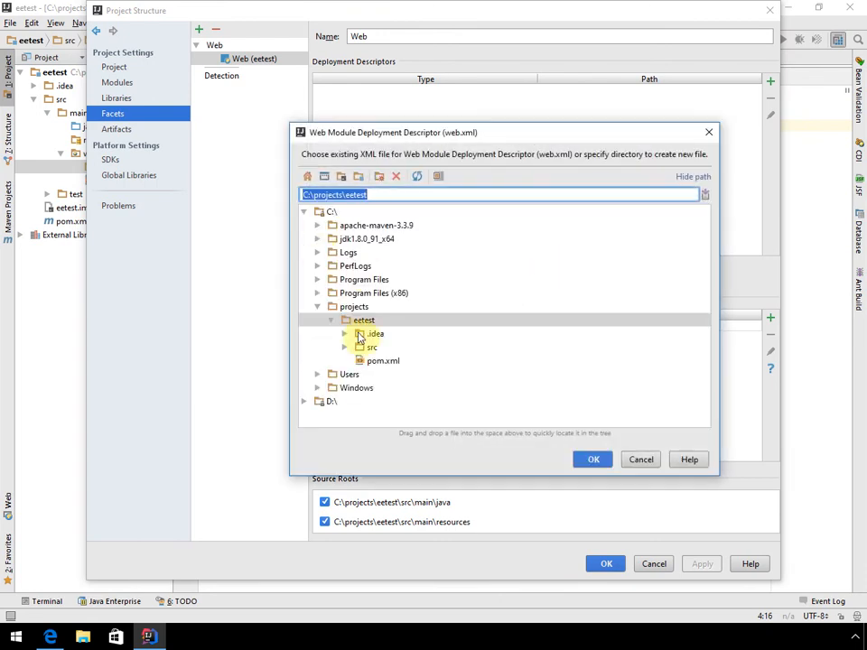
left_click(344, 347)
left_click(358, 360)
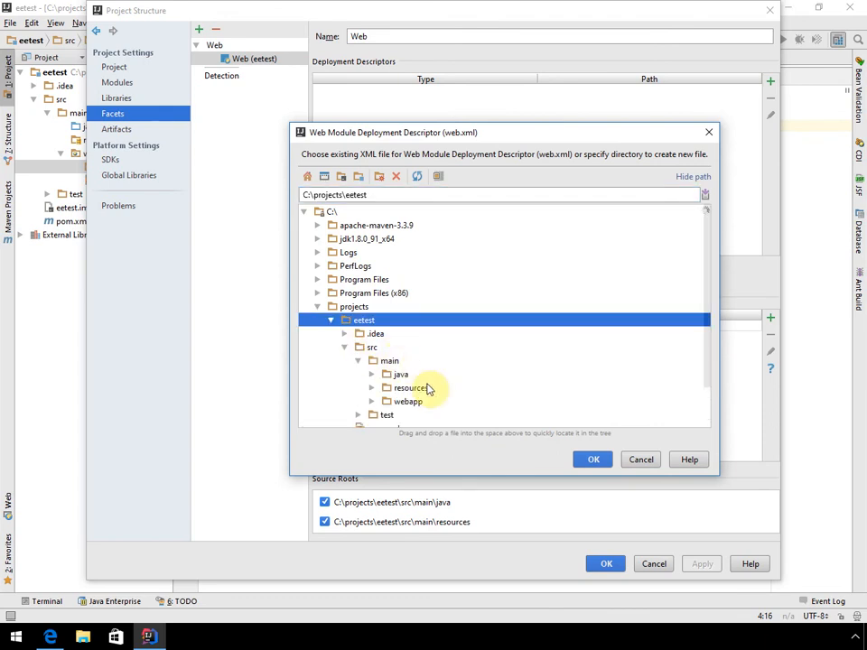
left_click(372, 403)
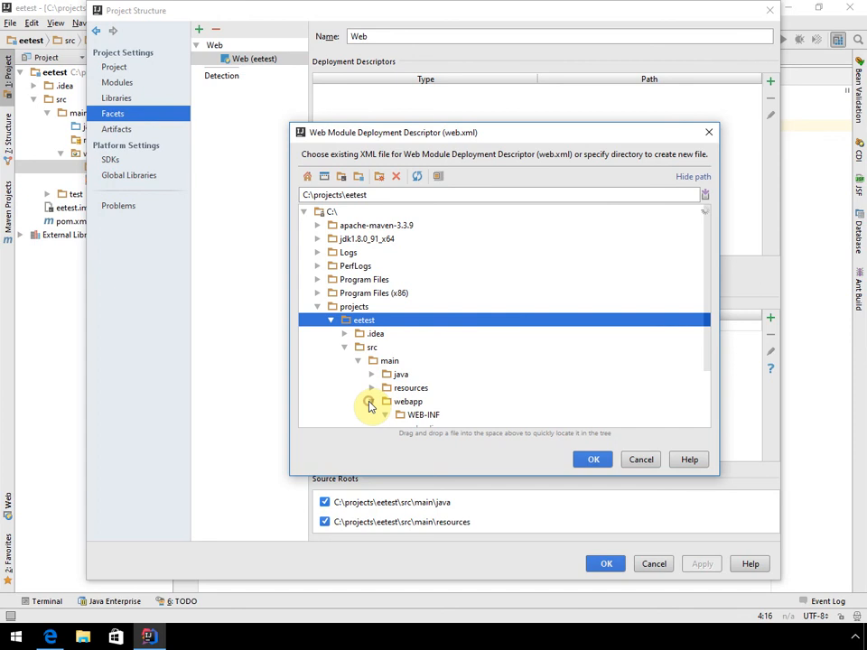
left_click(426, 418)
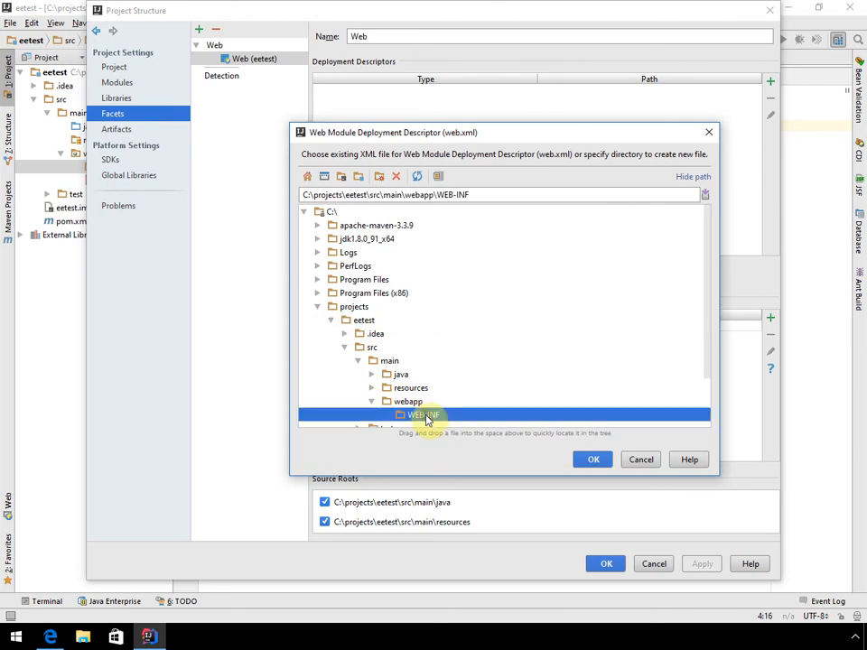
left_click(593, 459)
left_click(467, 276)
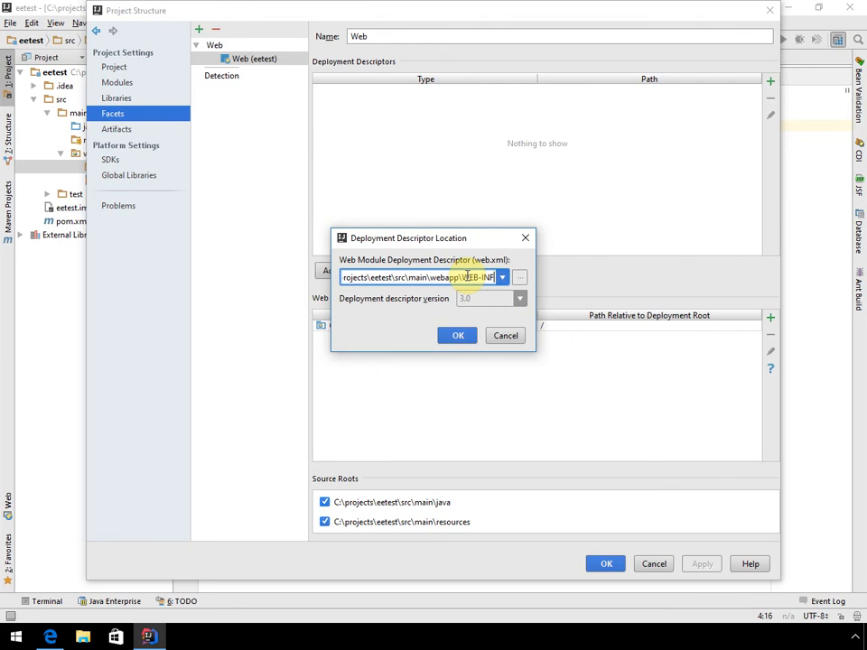
type("\\web.xml")
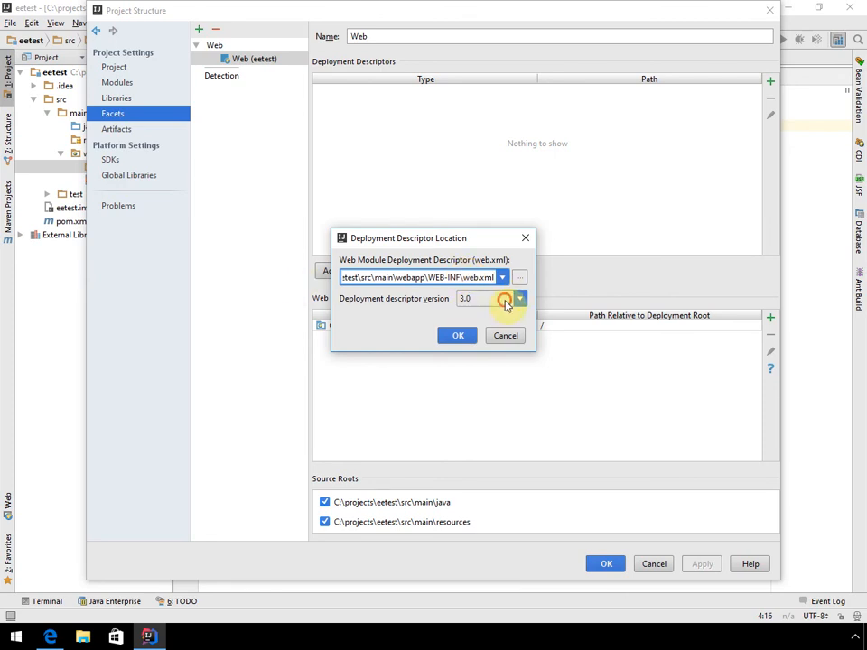
Set the deployment descriptor version to 3.1, add the descriptor and save the project structure
left_click(505, 299)
left_click(468, 377)
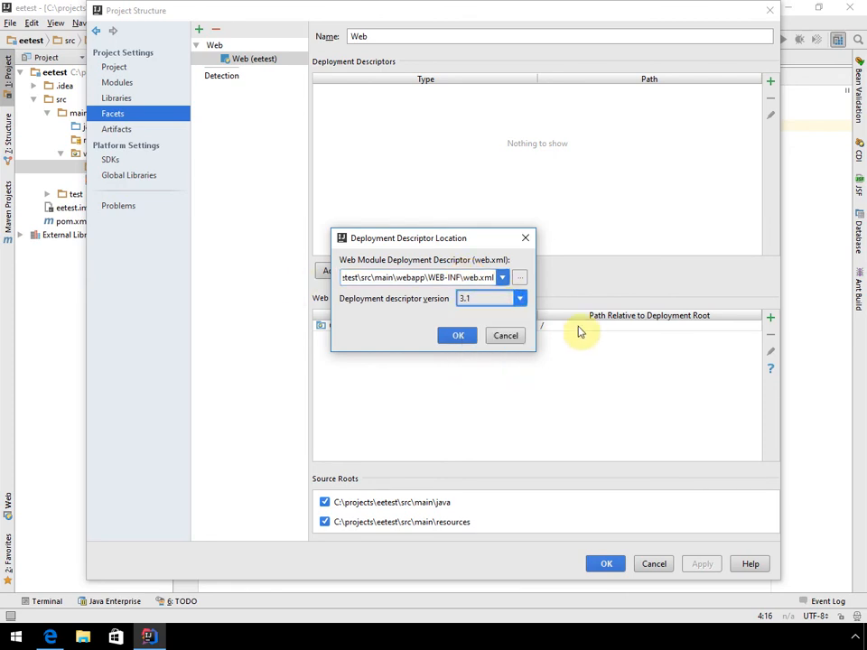
left_click(459, 339)
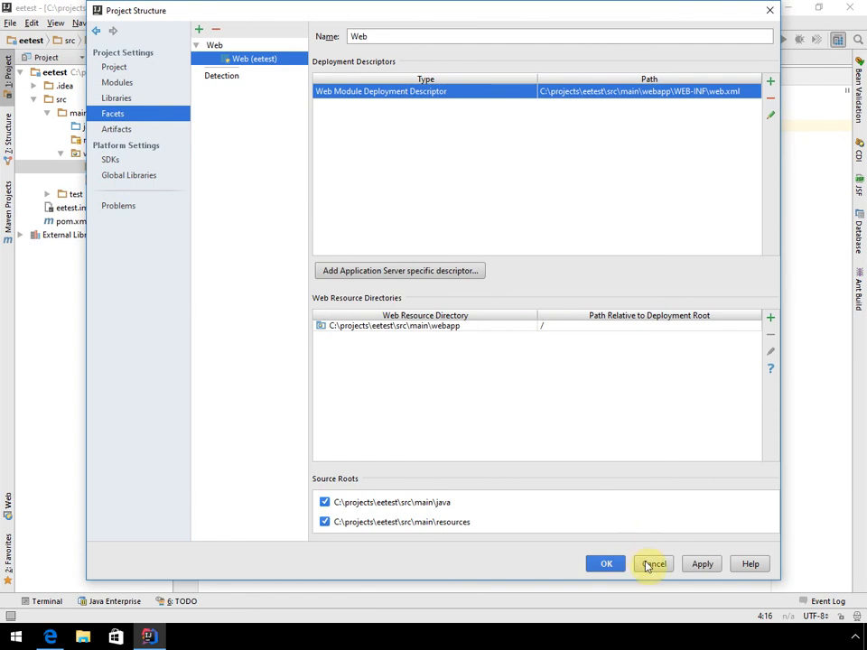
left_click(607, 565)
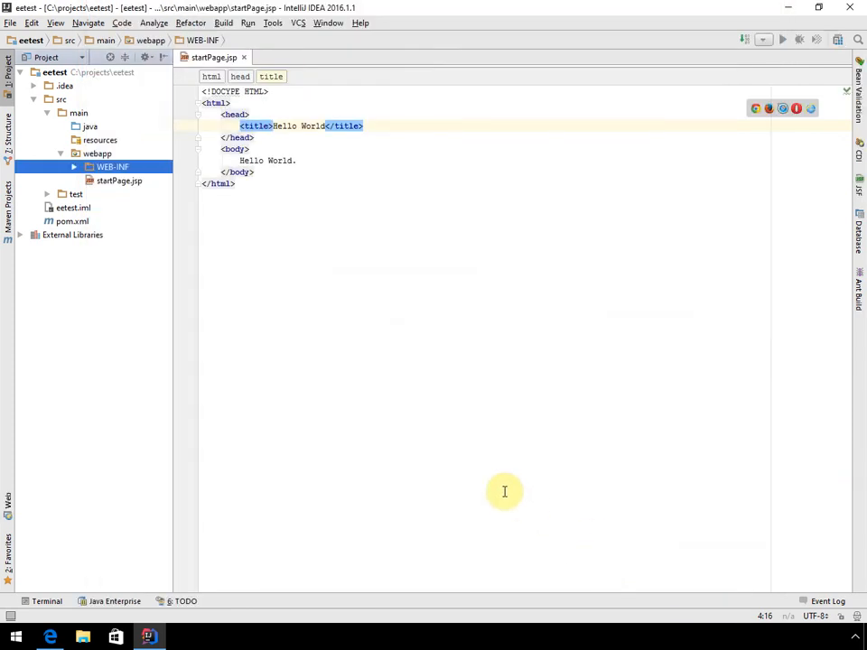
Open web.xml from WEB-INF and add a welcome-file-list whose welcome-file is startPage.jsp
left_click(72, 167)
double_click(123, 182)
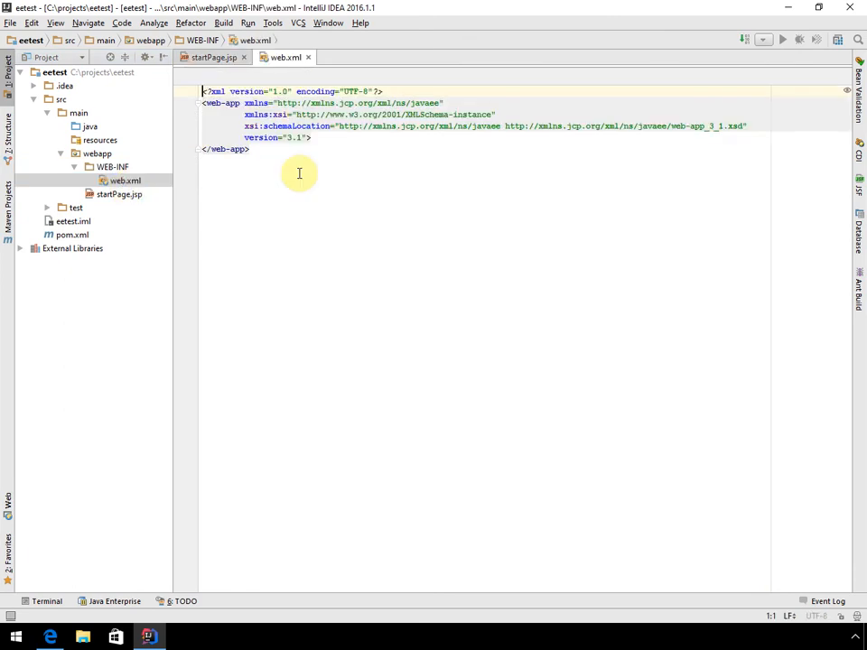
left_click(327, 138)
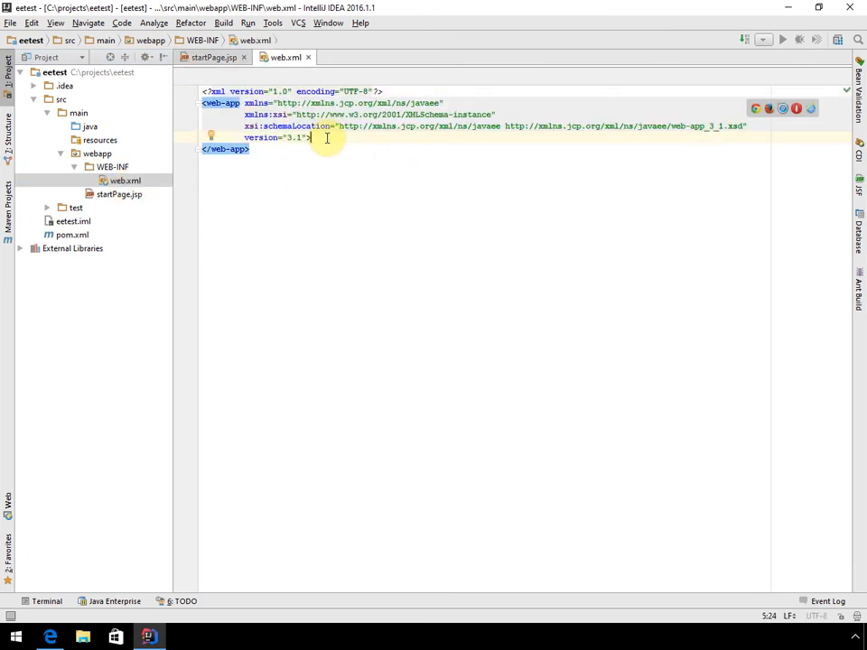
key("Return")
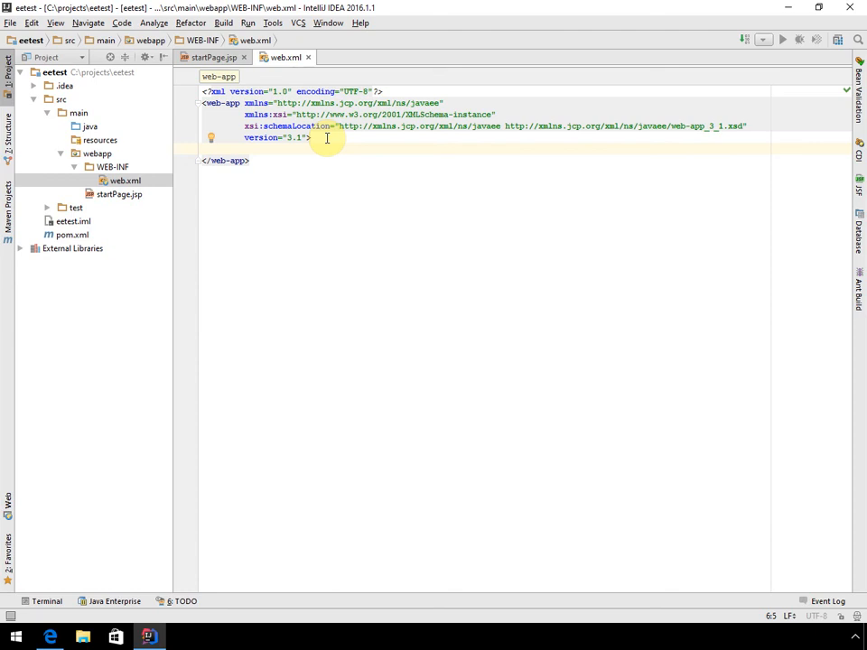
type("<wel")
key("Return")
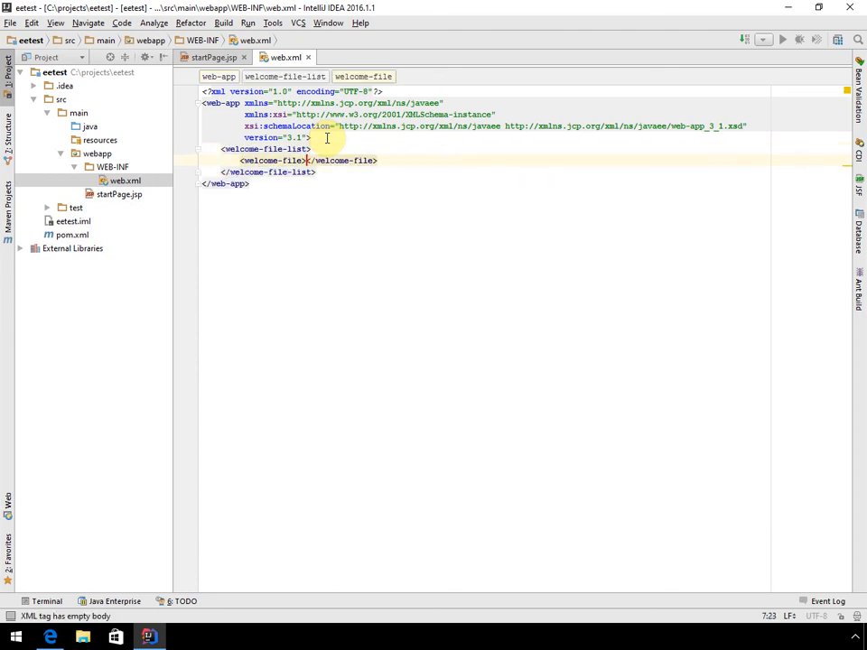
type("startPage.jsp")
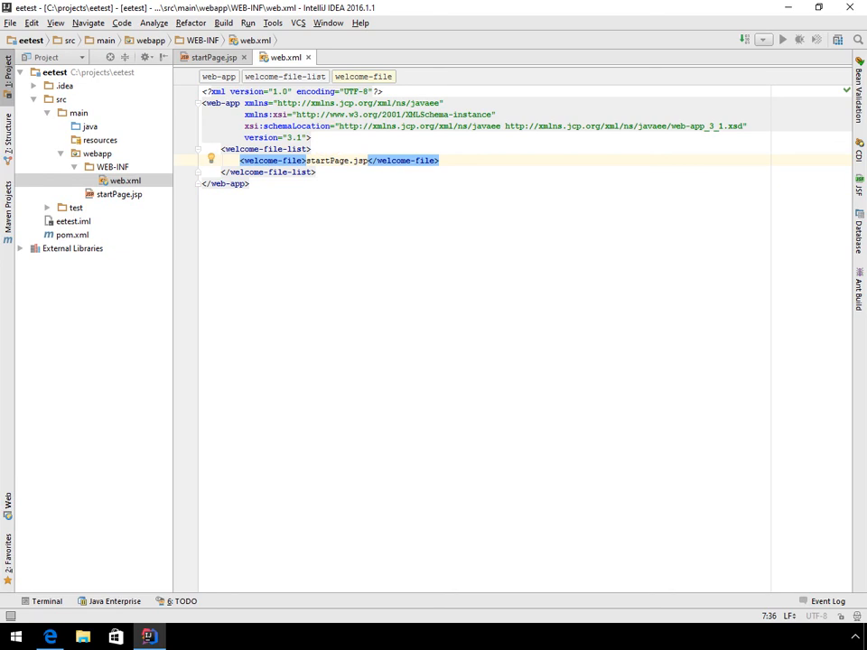
Return to startPage.jsp in the editor and hide the project tree pane
double_click(120, 194)
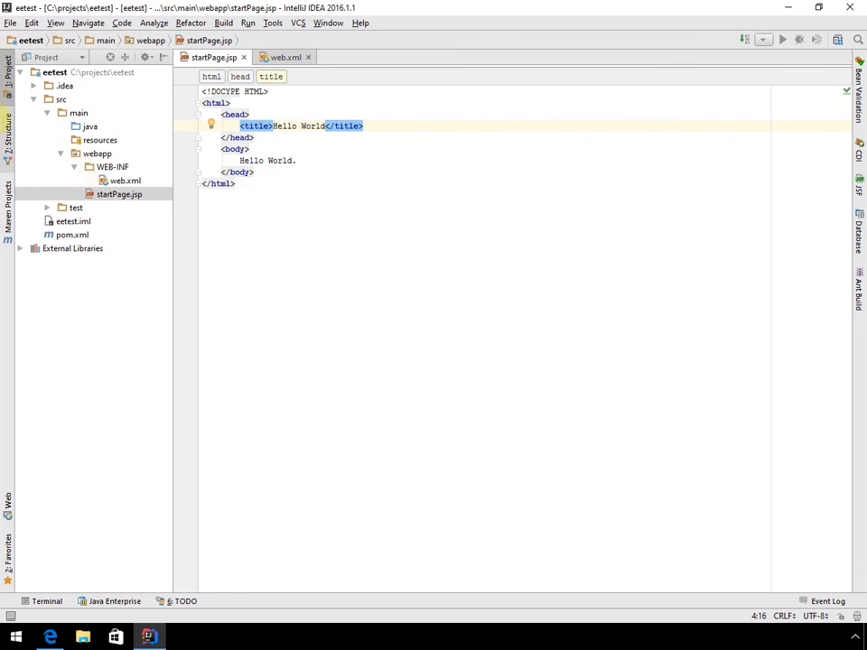
left_click(9, 94)
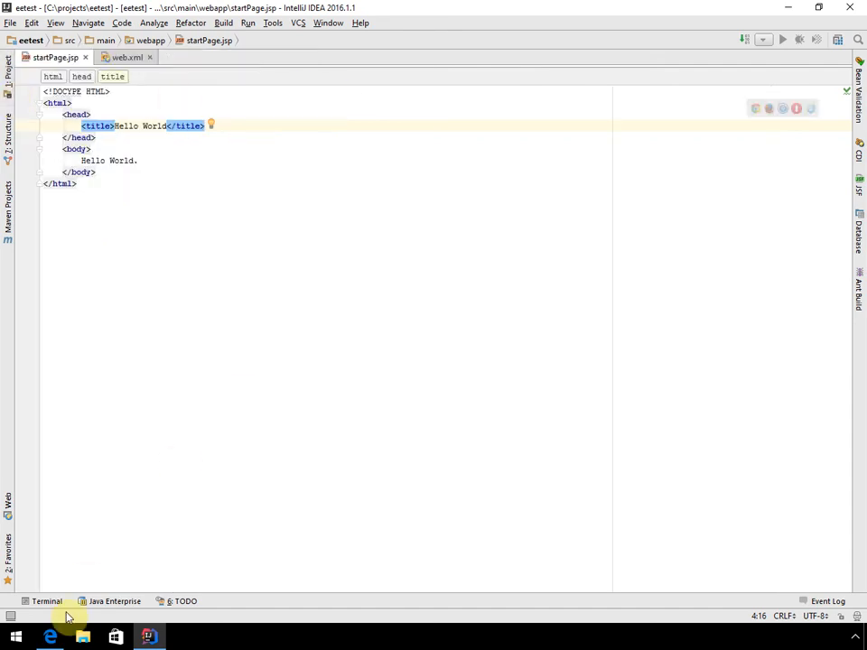
Switch to Edge, open glassfish.java.net in a new tab and download the Java EE 7 Full Platform archive glassfish-4.1.1.zip
left_click(51, 638)
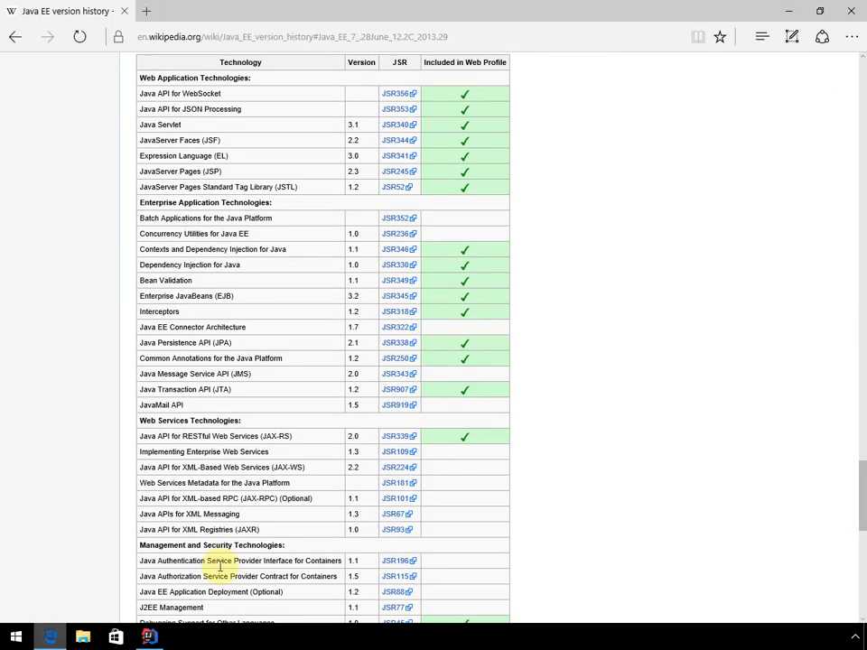
left_click(146, 12)
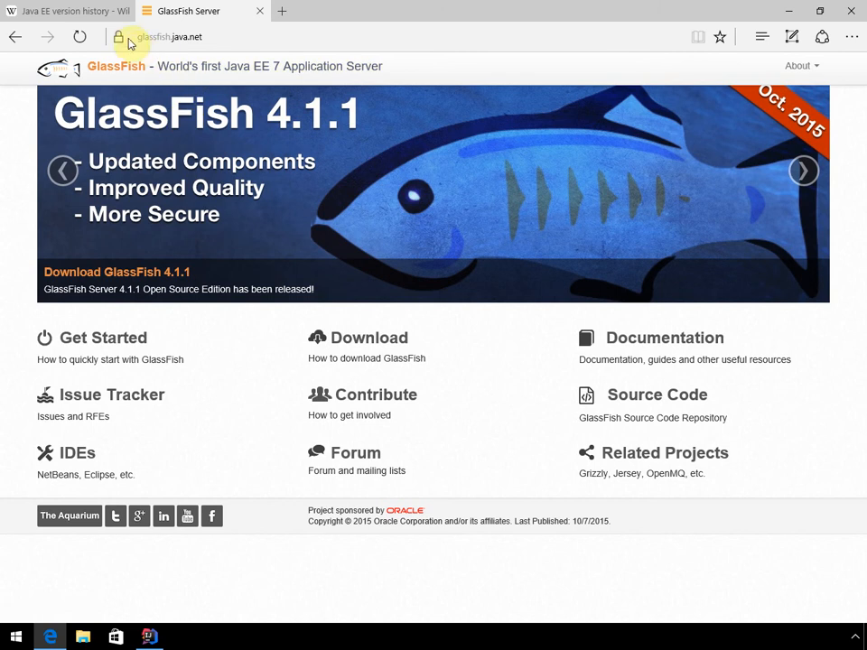
left_click(344, 347)
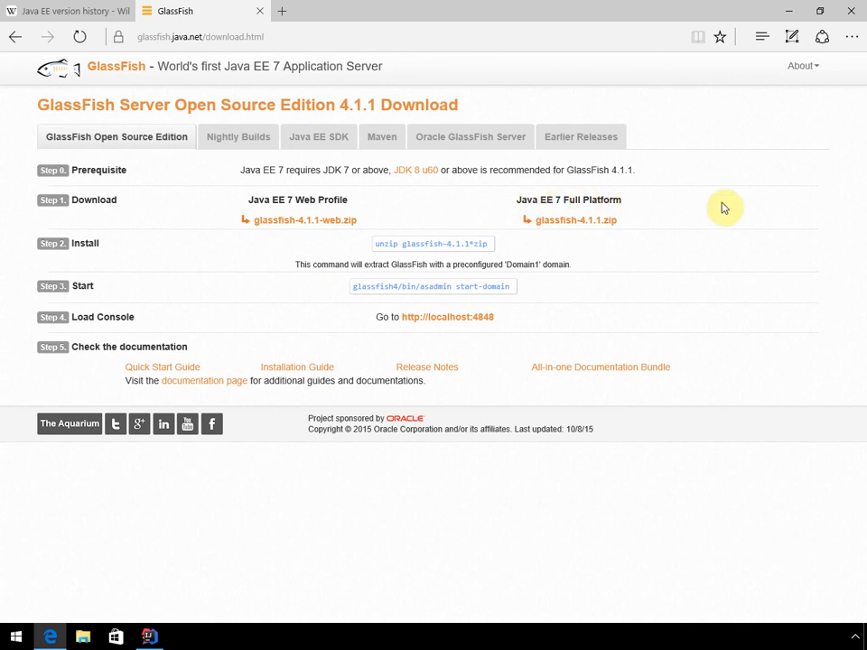
left_click(575, 221)
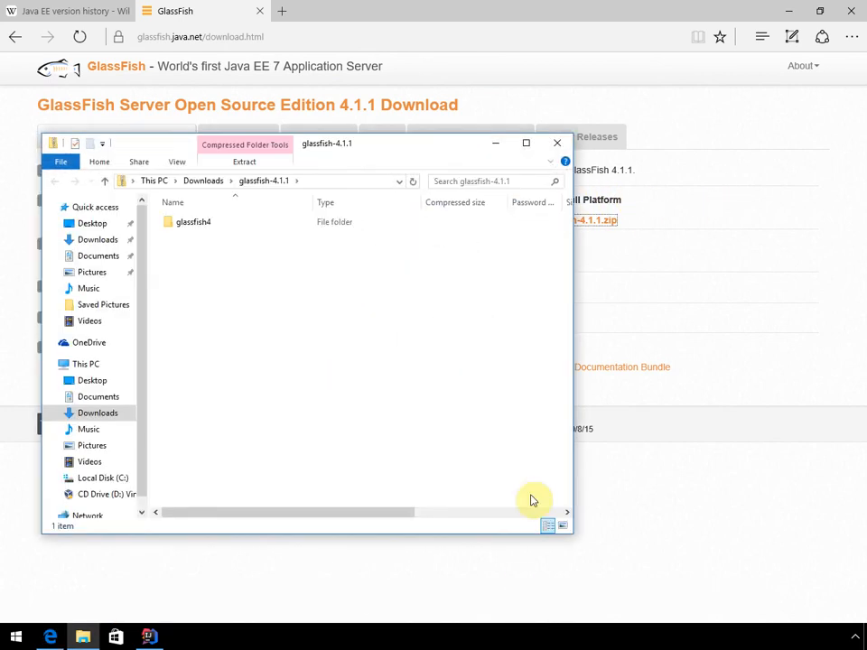
Extract the glassfish4 folder from the glassfish-4.1.1 archive to the root of Local Disk (C:) using a second File Explorer window
left_click_drag(375, 148, 623, 57)
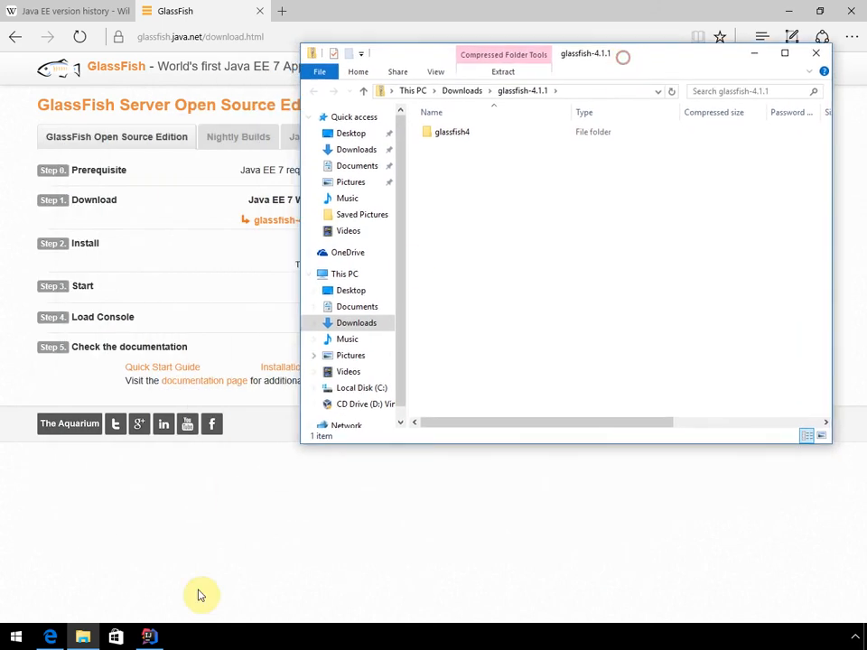
right_click(82, 637)
left_click(72, 573)
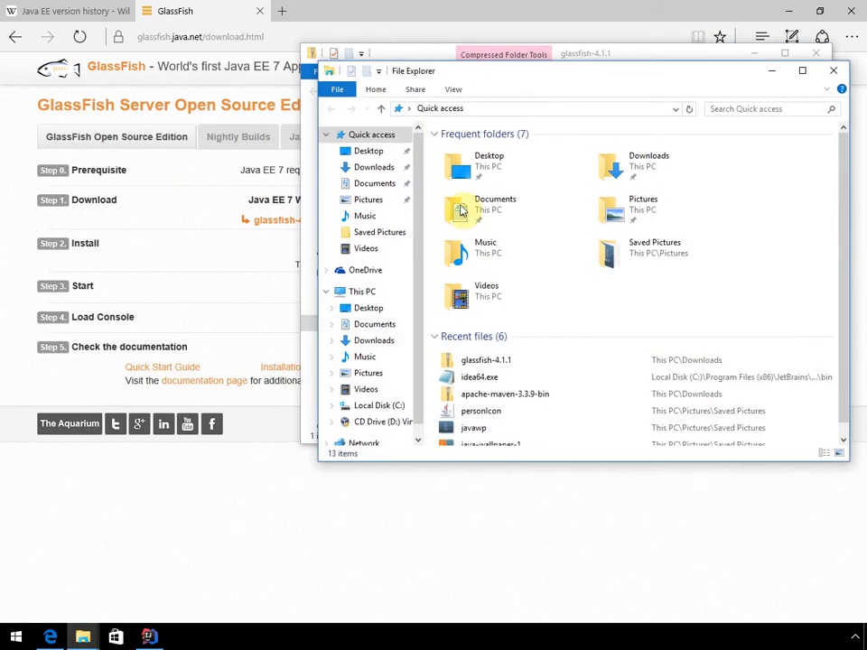
left_click_drag(381, 73, 152, 160)
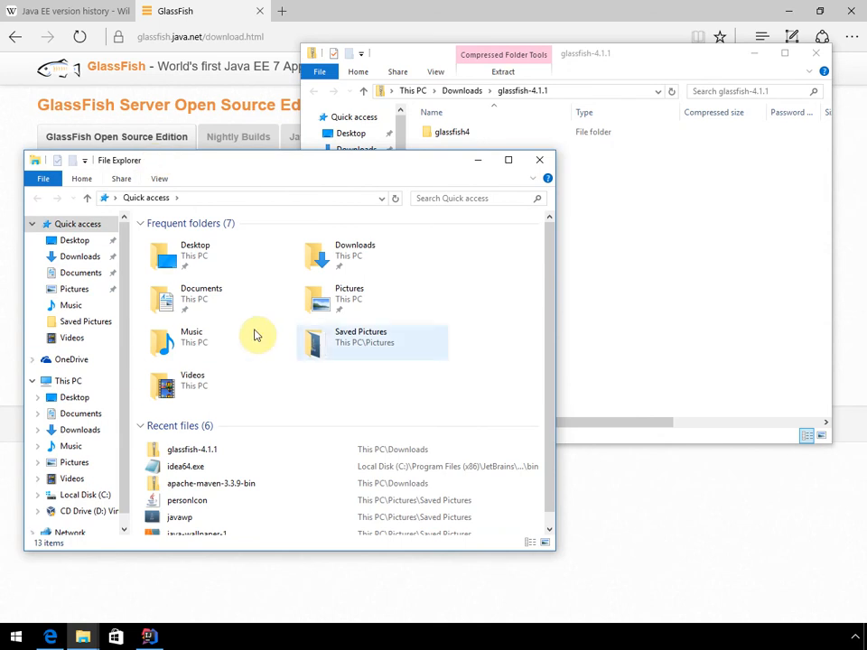
left_click(79, 497)
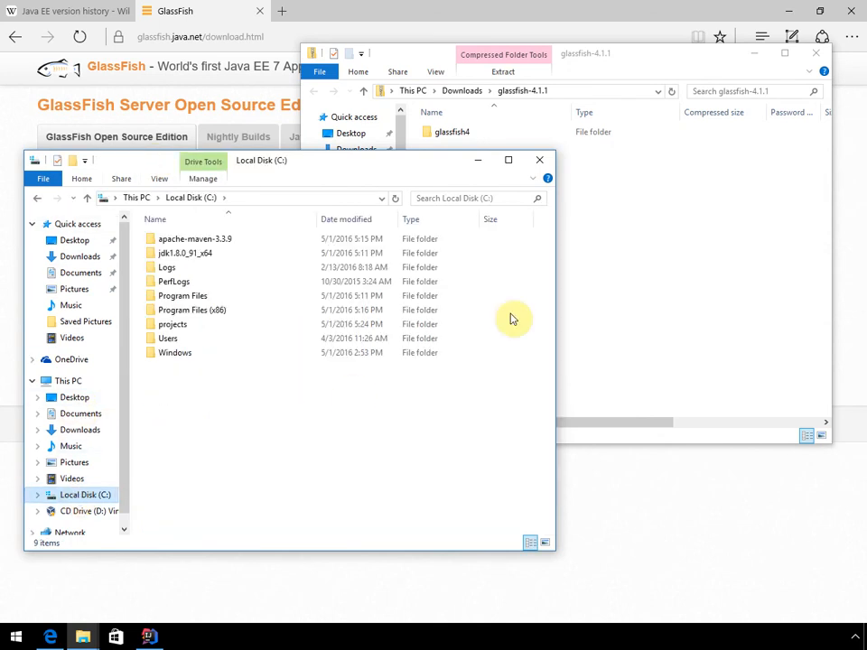
left_click(644, 252)
left_click_drag(430, 136, 186, 466)
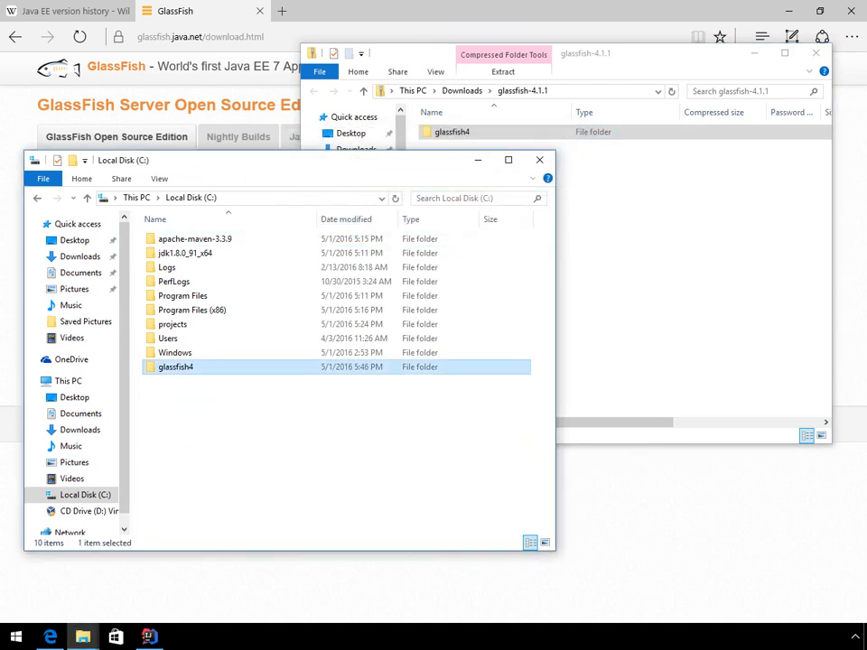
Close both File Explorer windows and the GlassFish browser tab
left_click(540, 160)
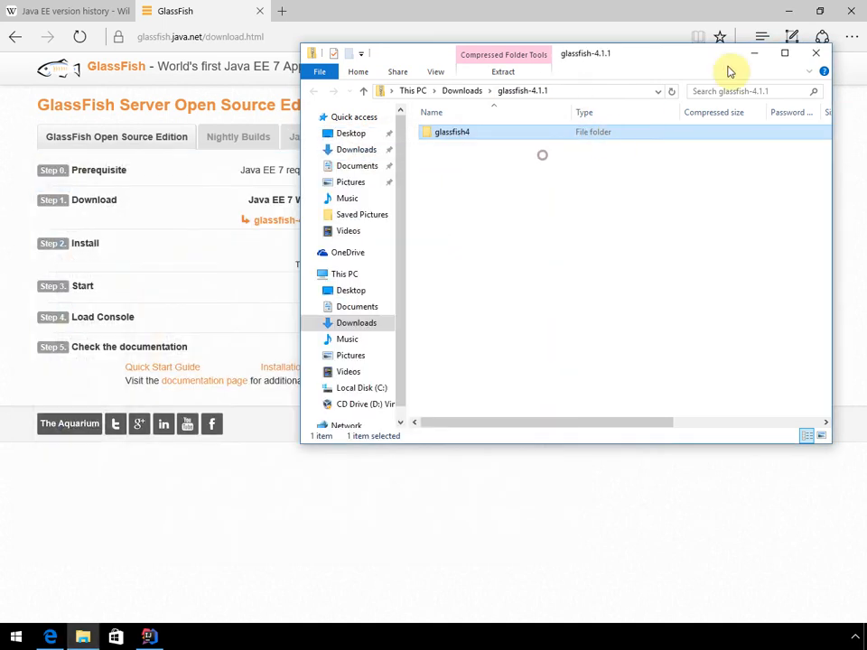
left_click(817, 56)
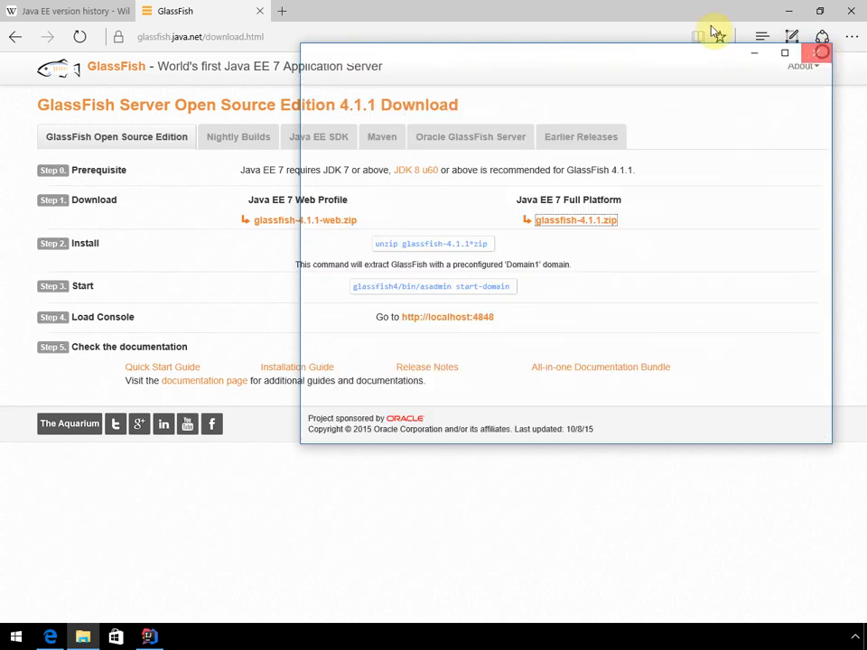
left_click(262, 15)
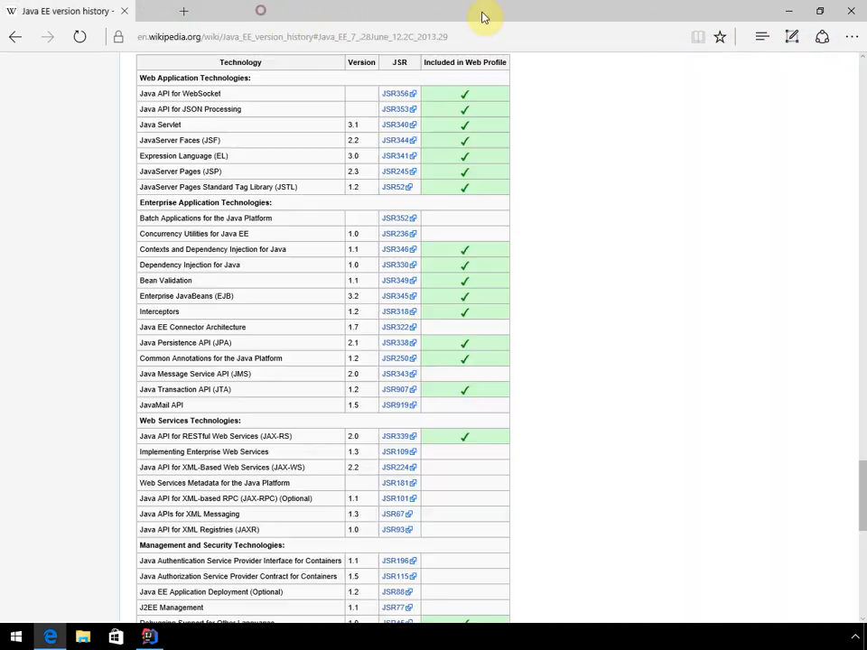
Switch to IntelliJ IDEA and open the Run/Debug Configurations editor for the eetest project
left_click(149, 637)
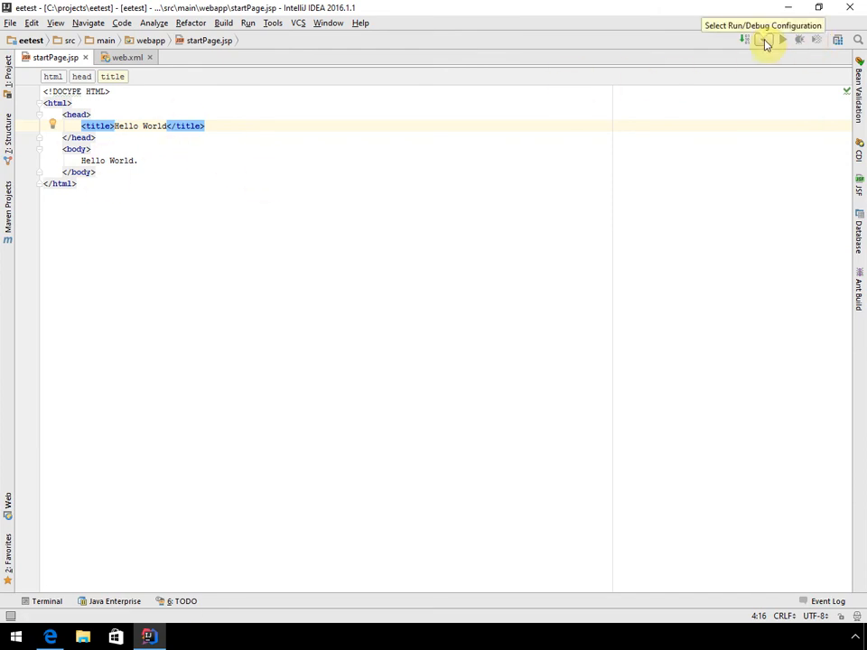
left_click(765, 42)
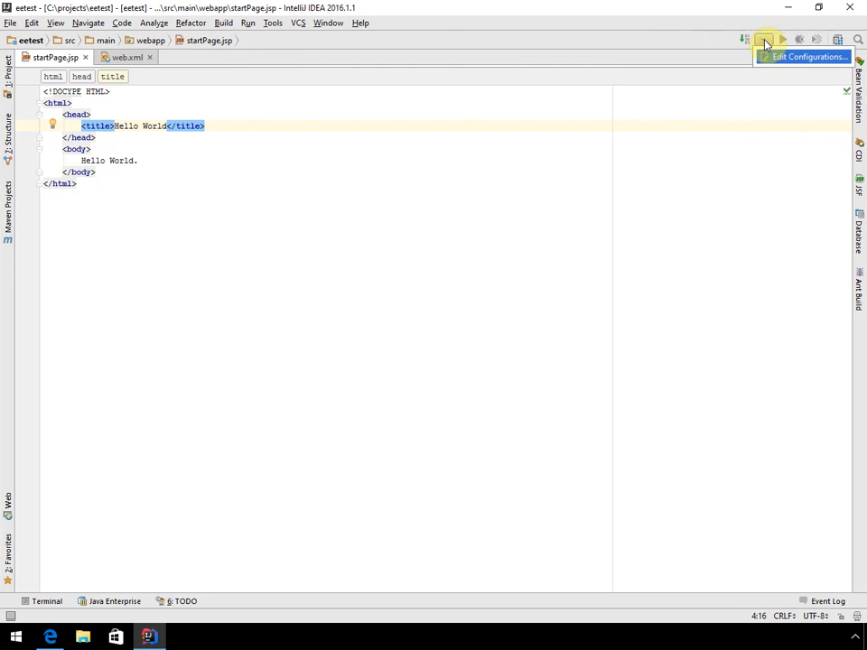
left_click(808, 60)
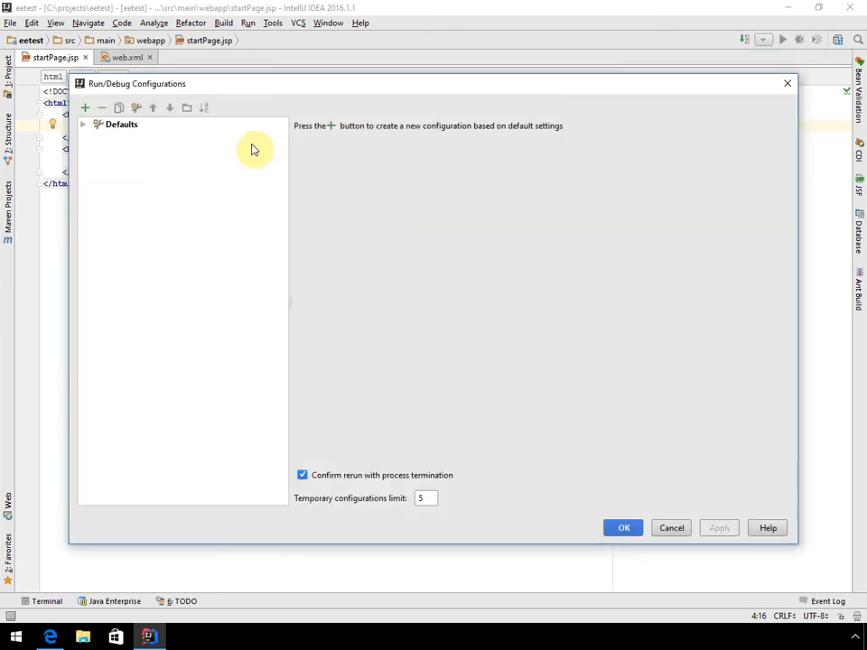
left_click(83, 125)
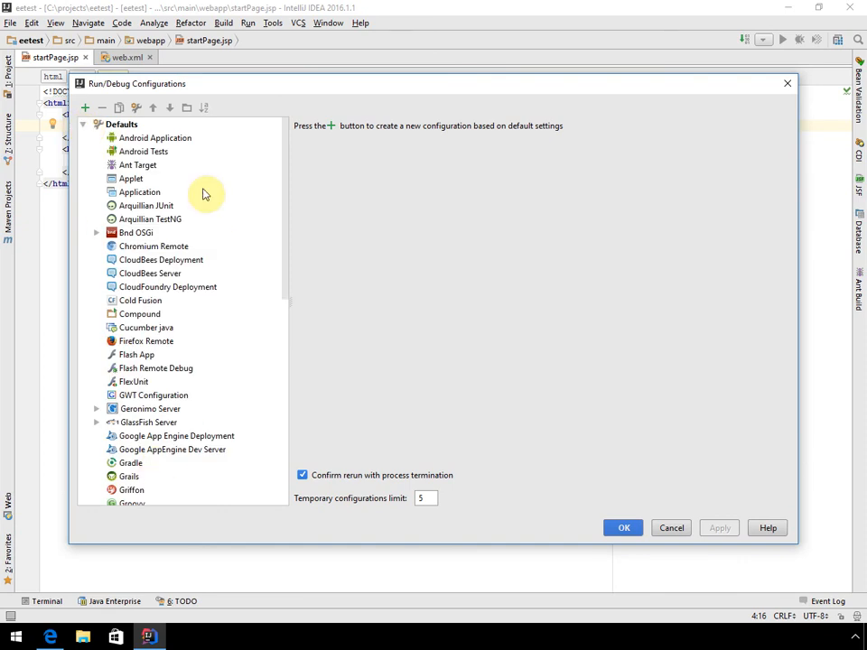
left_click(83, 125)
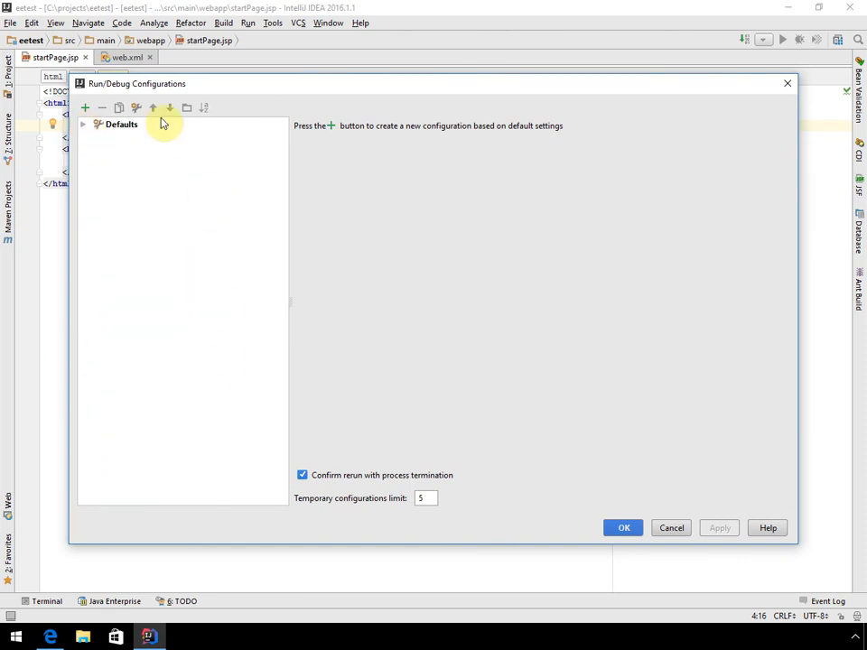
Add a new local GlassFish Server configuration and name it Glassfish 4
left_click(85, 108)
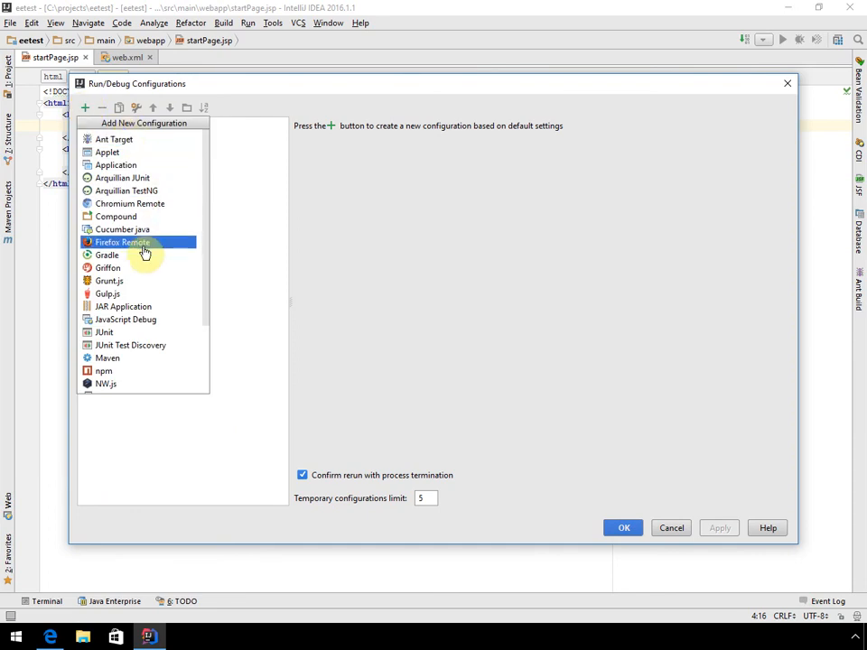
scroll(142, 250, "down", 3)
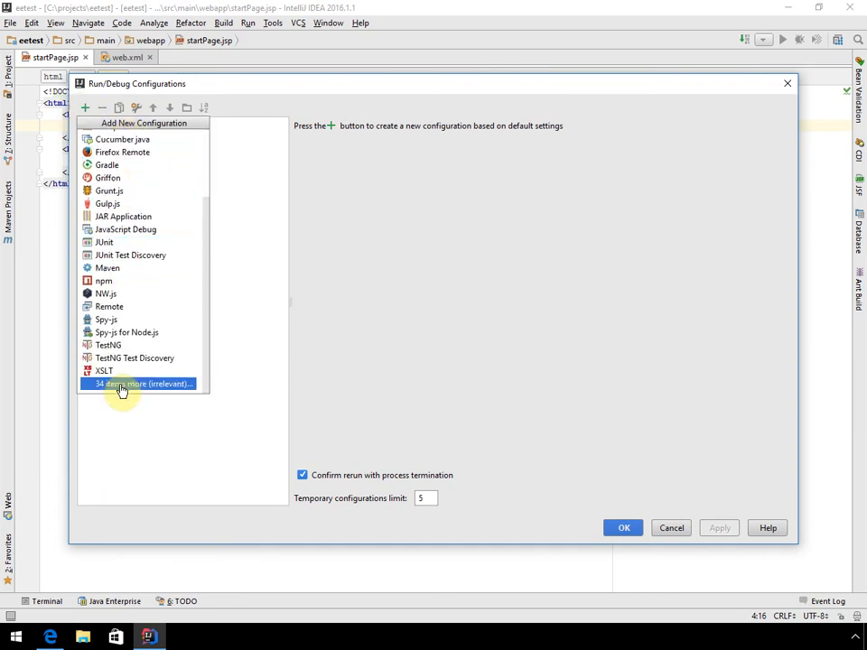
left_click(132, 387)
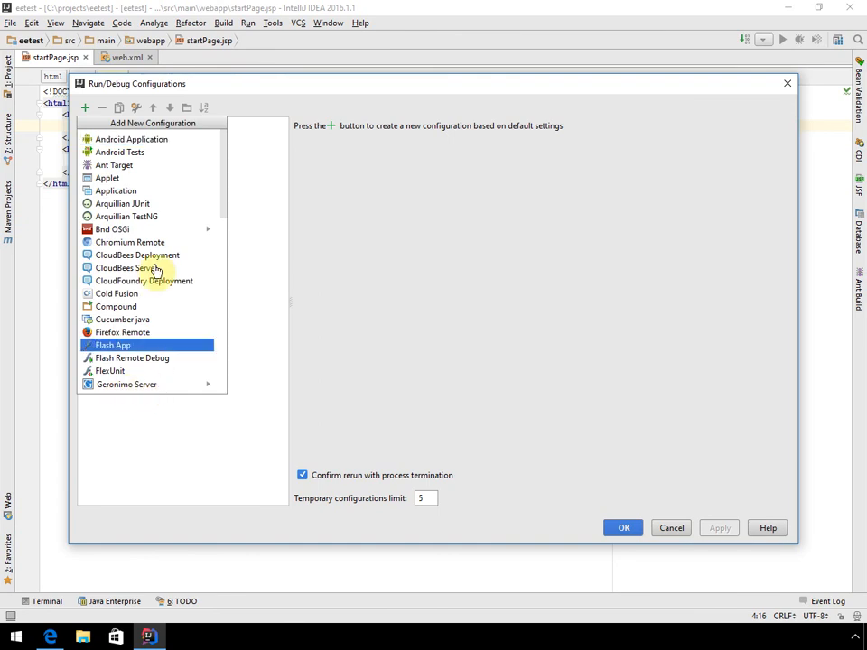
scroll(126, 194, "down", 2)
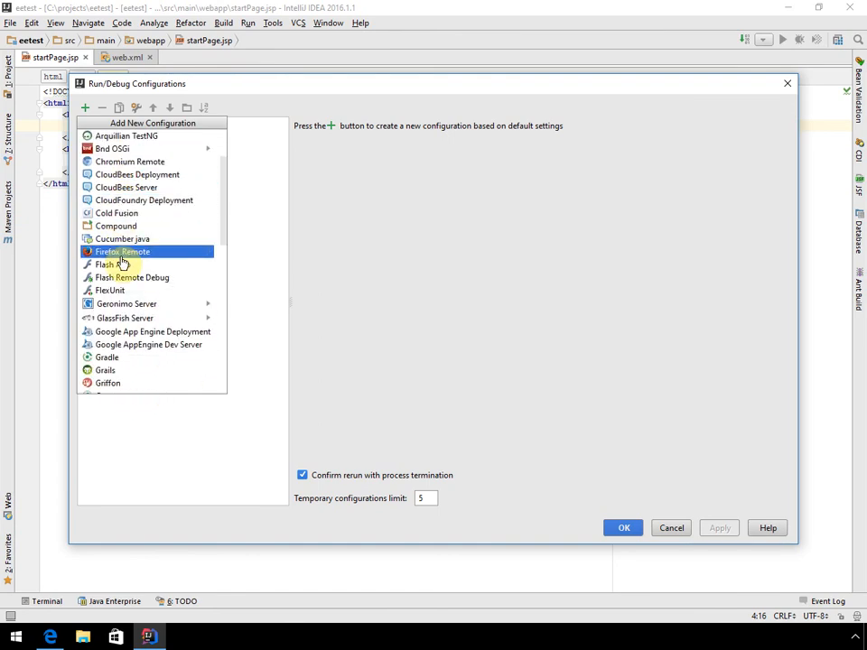
scroll(122, 269, "down", 1)
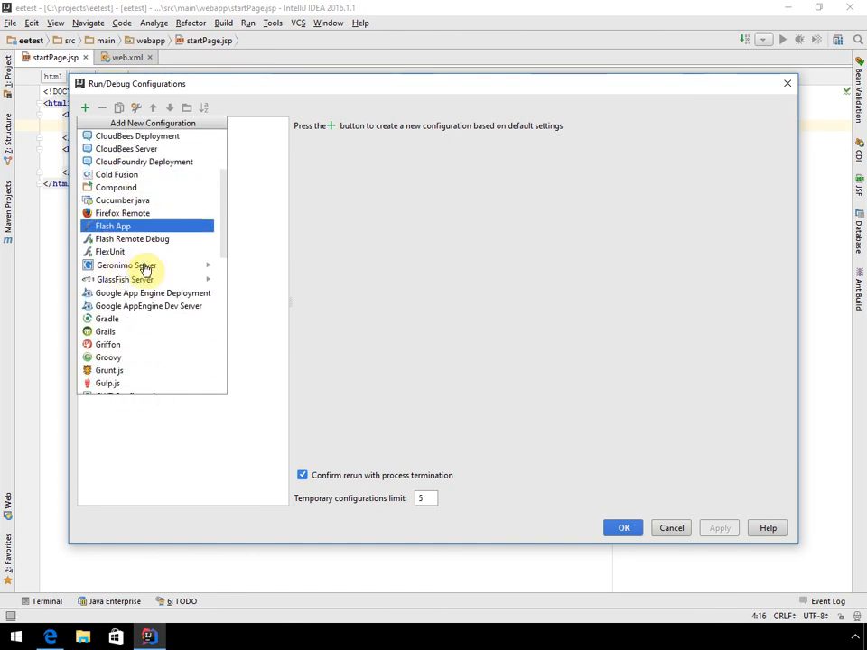
mouse_move(178, 280)
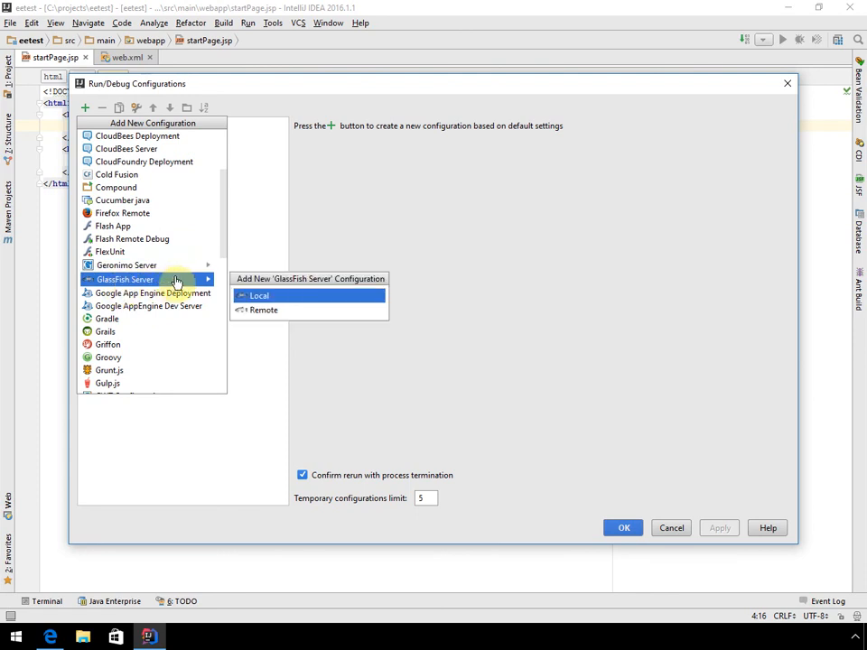
left_click(299, 299)
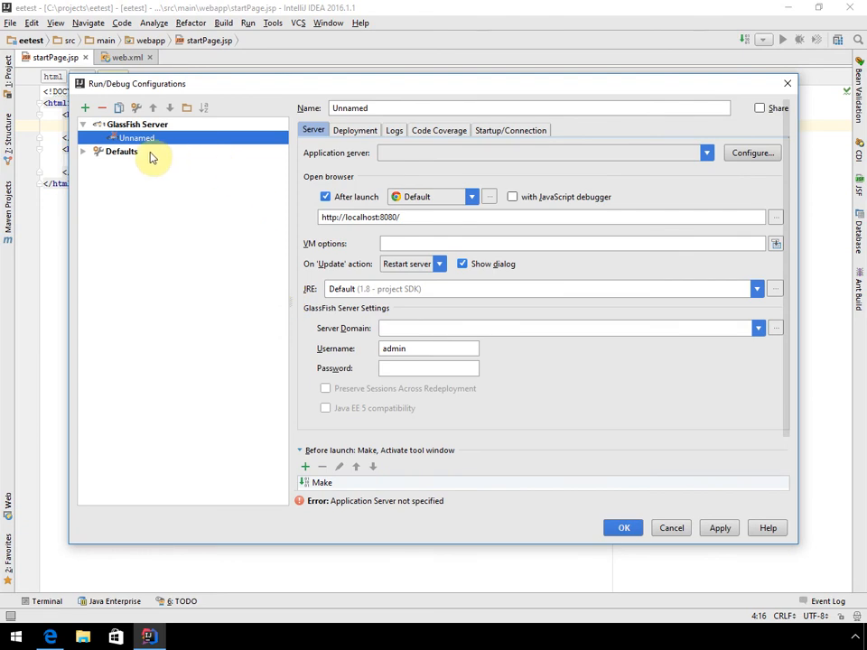
left_click(393, 108)
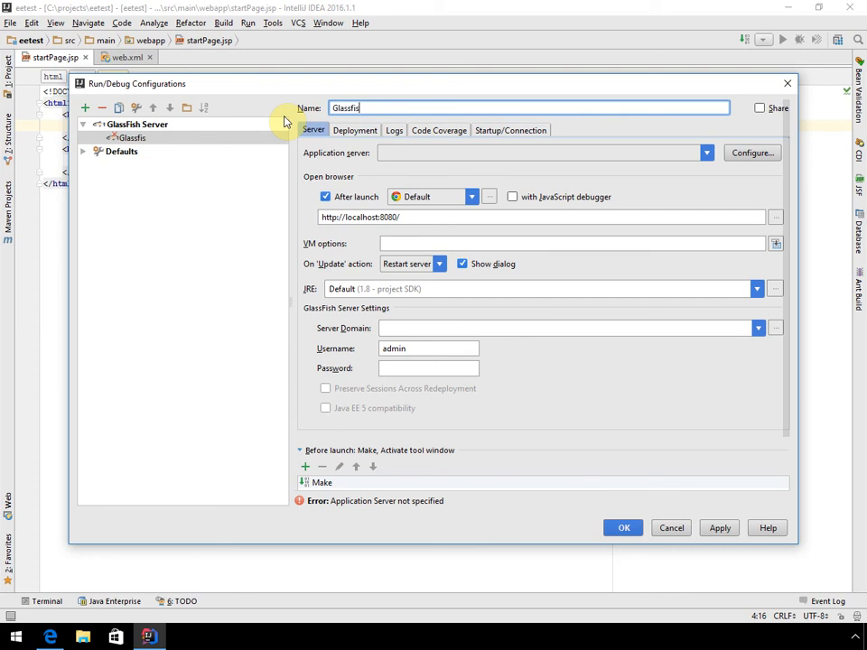
Configure the application server with C:\glassfish4 as the GlassFish home directory
left_click(766, 154)
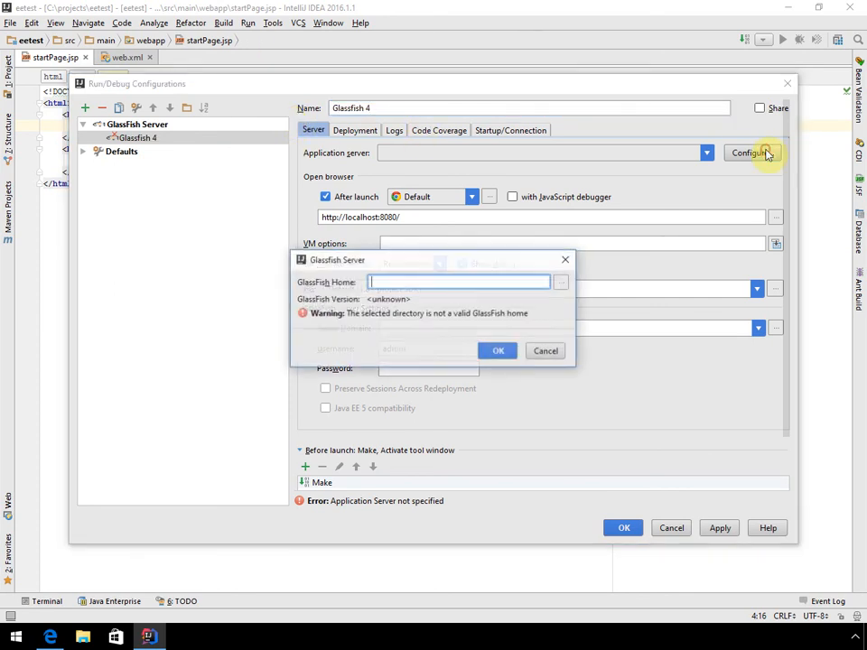
left_click(562, 286)
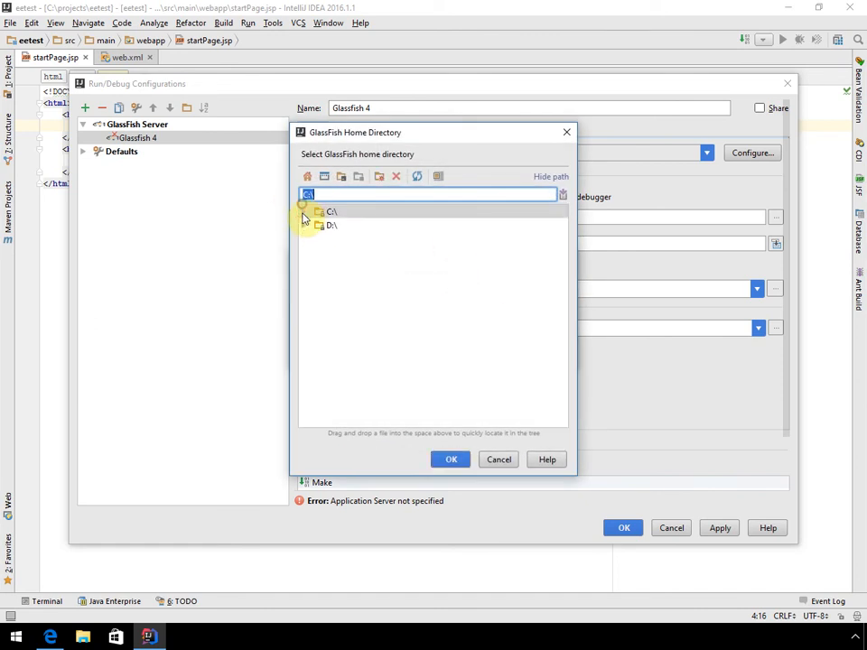
left_click(305, 214)
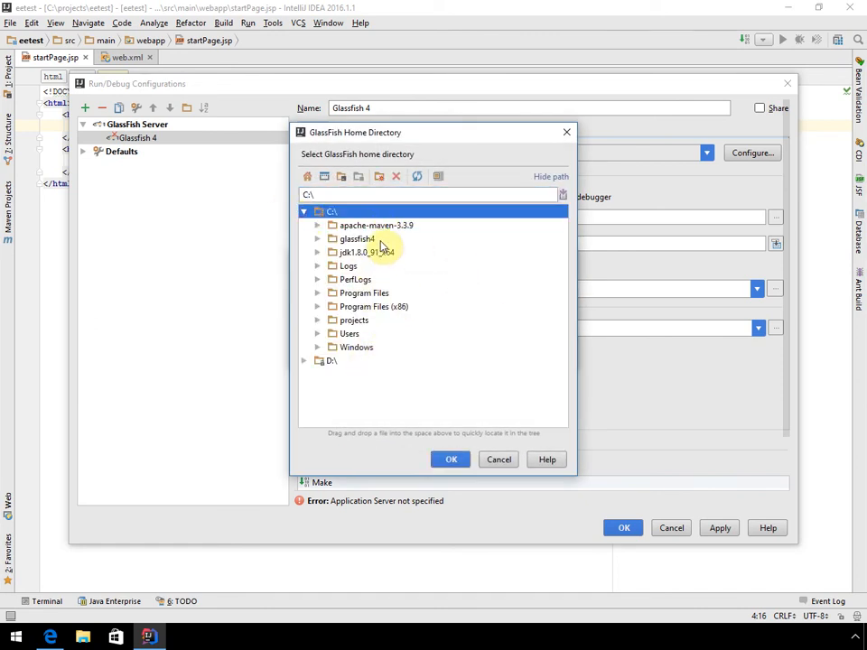
left_click(379, 241)
left_click(457, 460)
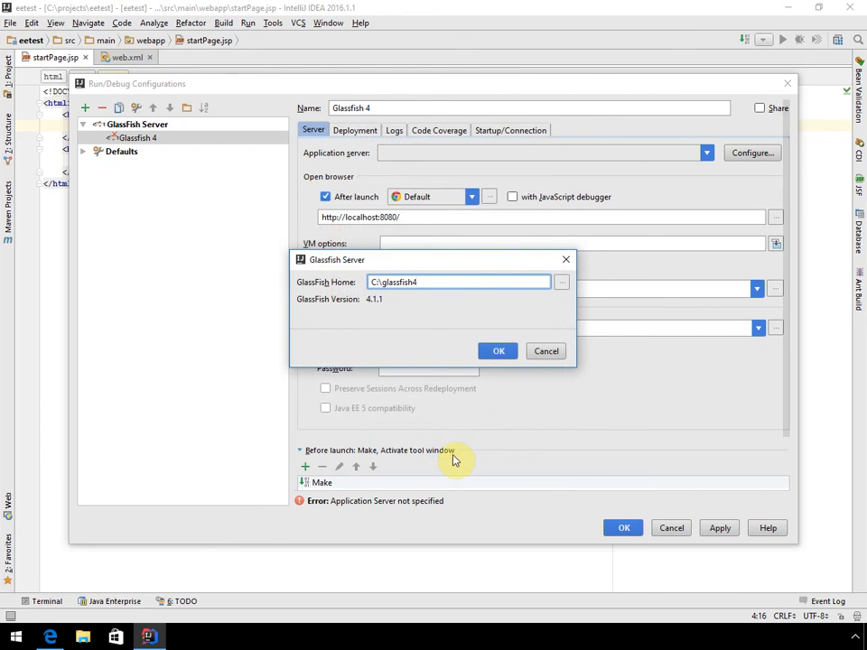
left_click(500, 352)
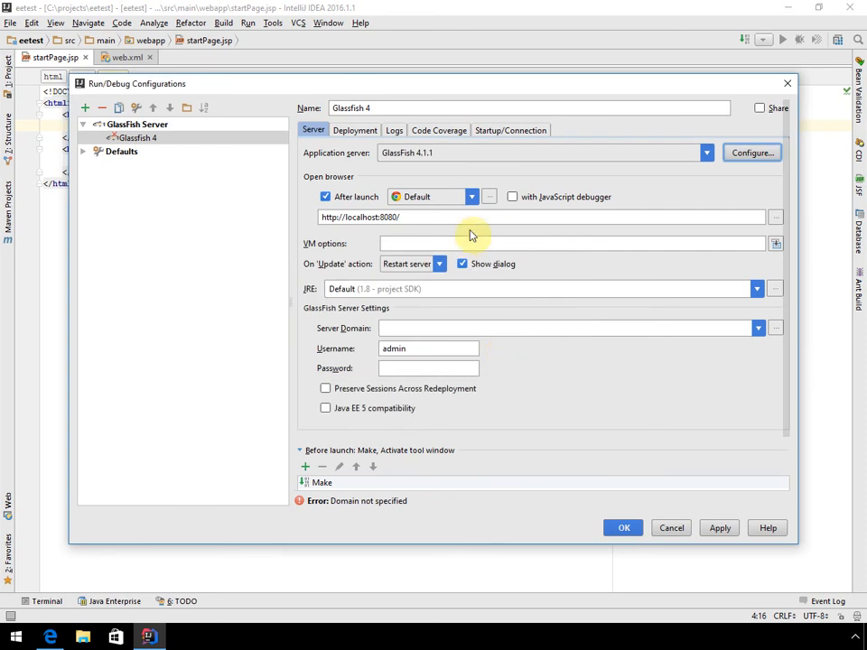
Add the eetest:war artifact for deployment at server startup with the custom context root /eetest
left_click(353, 134)
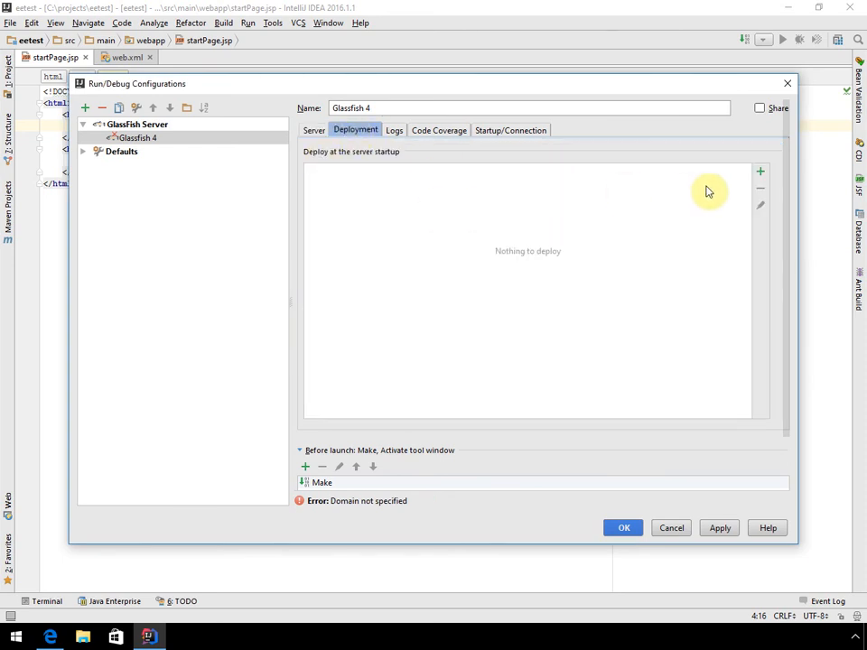
left_click(760, 172)
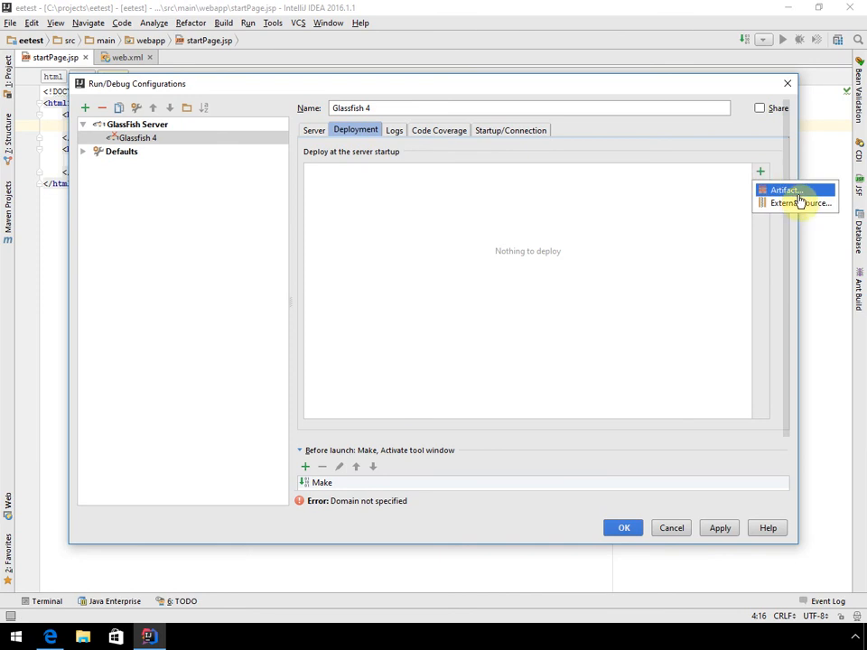
left_click(801, 192)
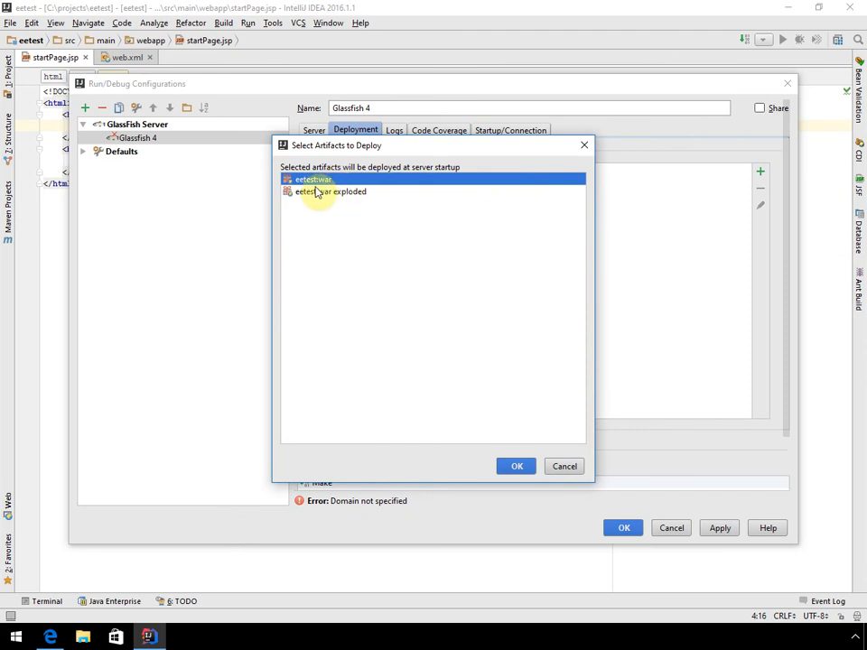
left_click(516, 469)
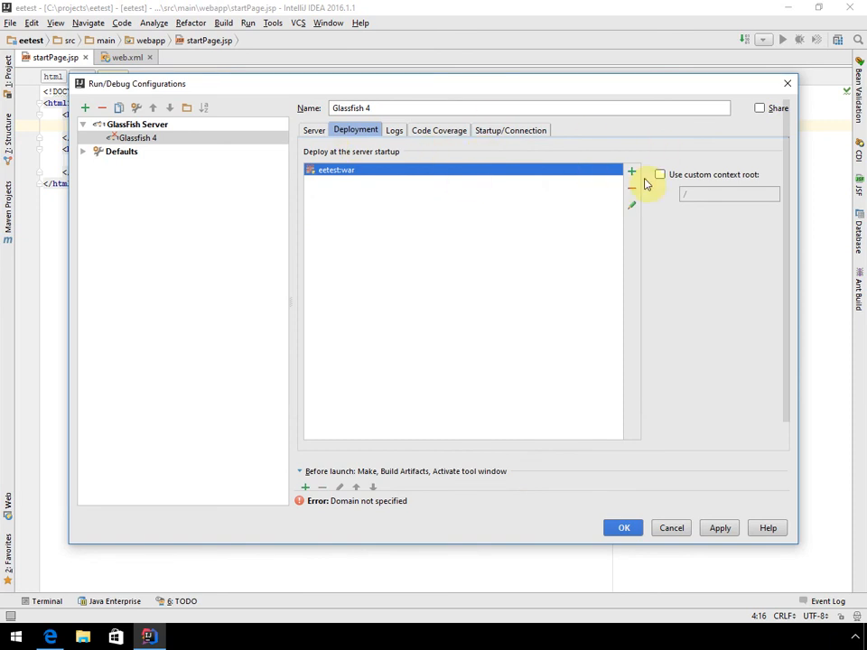
left_click(698, 178)
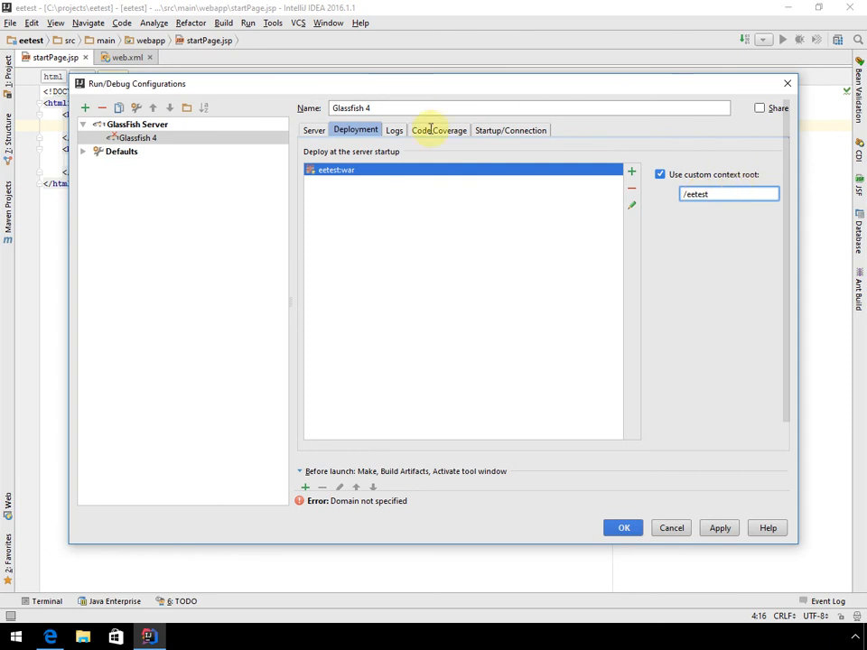
Set the server domain to domain1, fix the debug settings and save the Glassfish 4 configuration
left_click(314, 132)
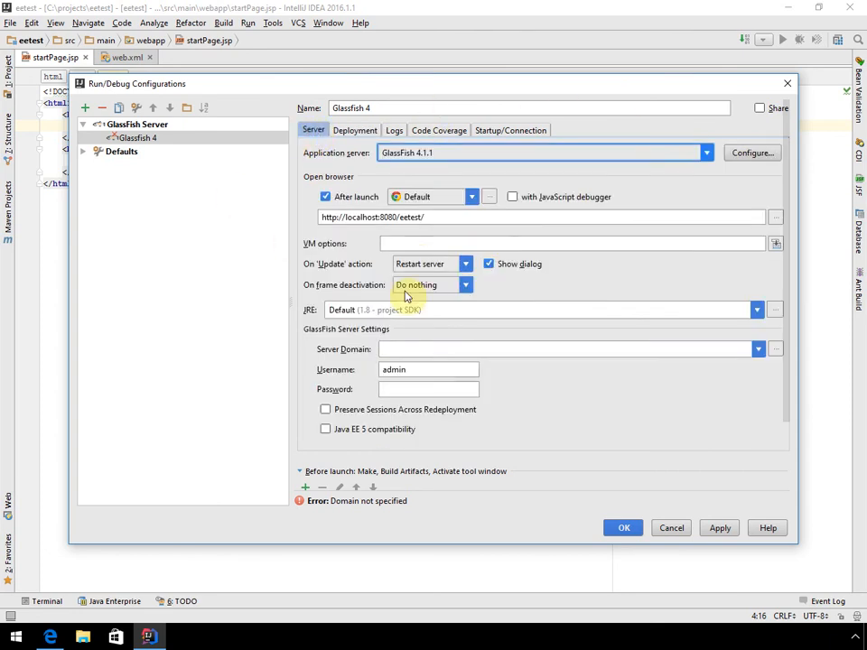
left_click(758, 349)
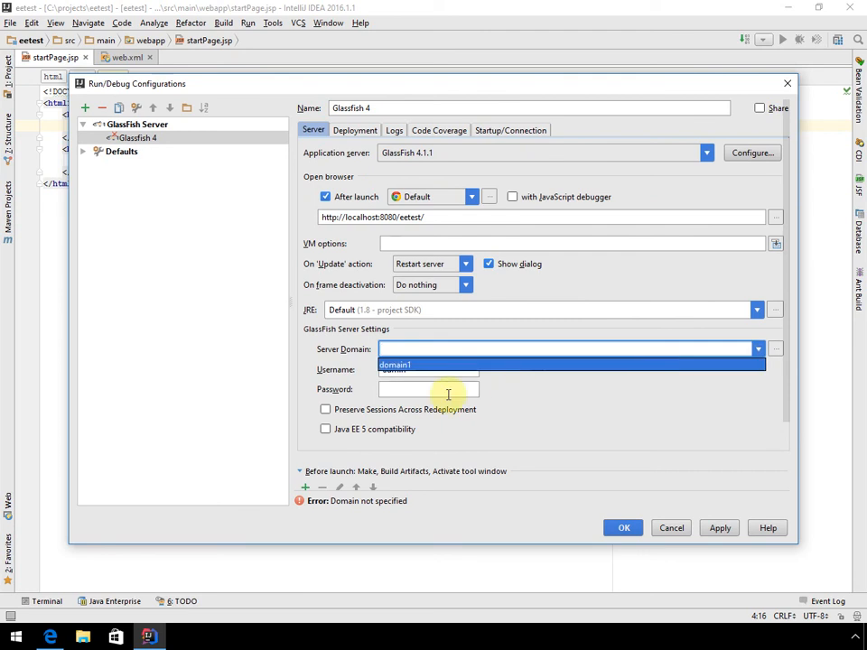
left_click(399, 366)
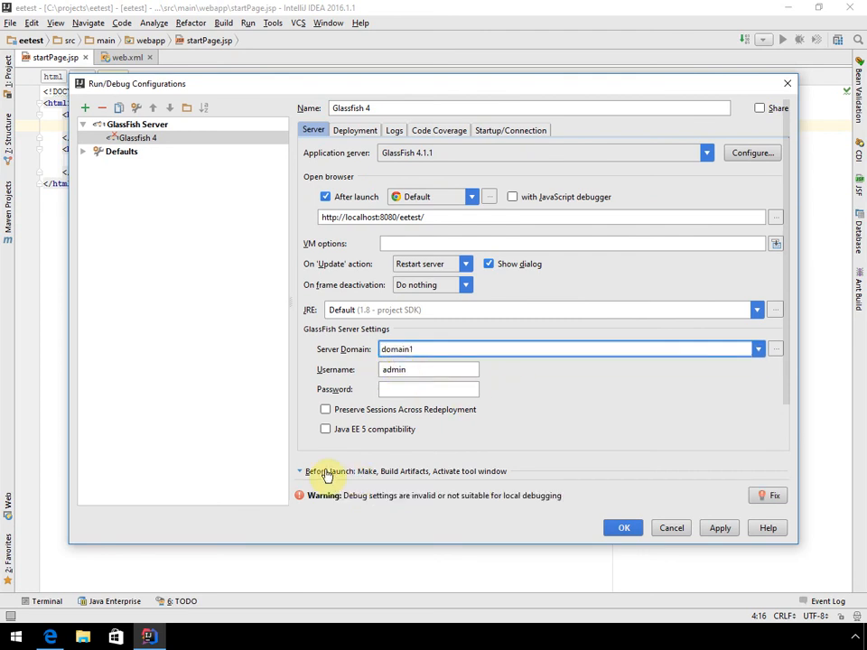
left_click(766, 496)
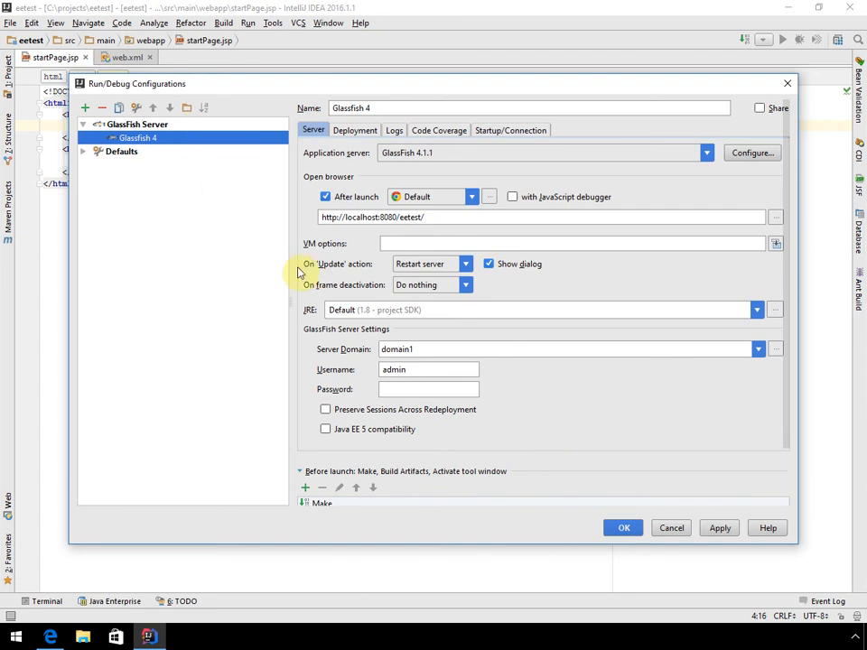
left_click(720, 529)
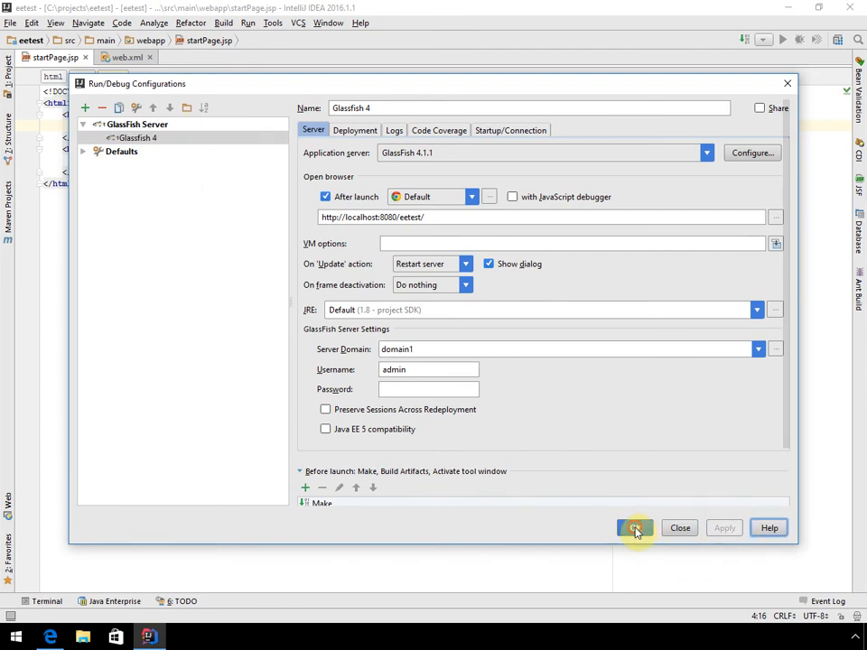
left_click(636, 529)
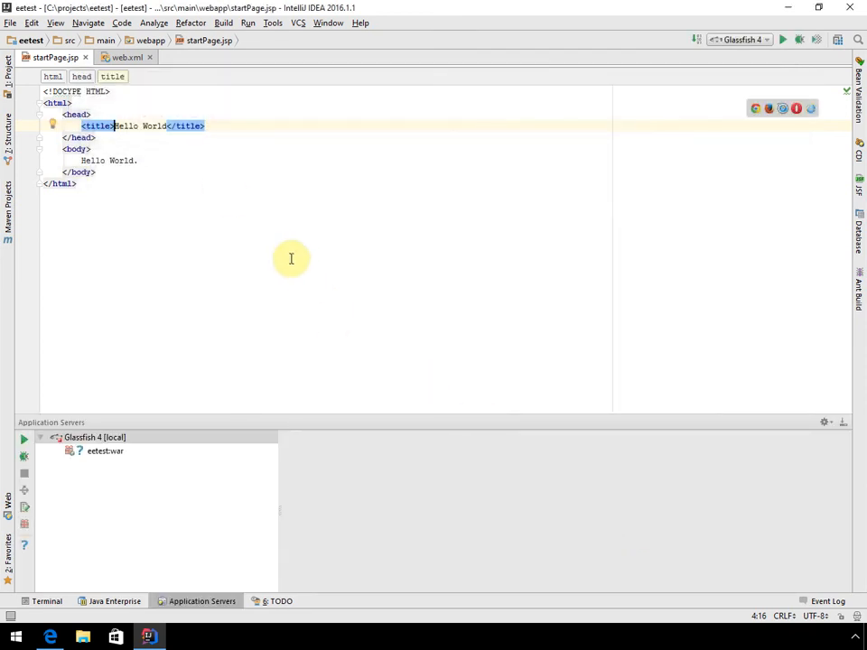
Start the Glassfish 4 configuration in debug mode and allow Java(TM) Platform SE binary through Windows Firewall on public networks
left_click(799, 42)
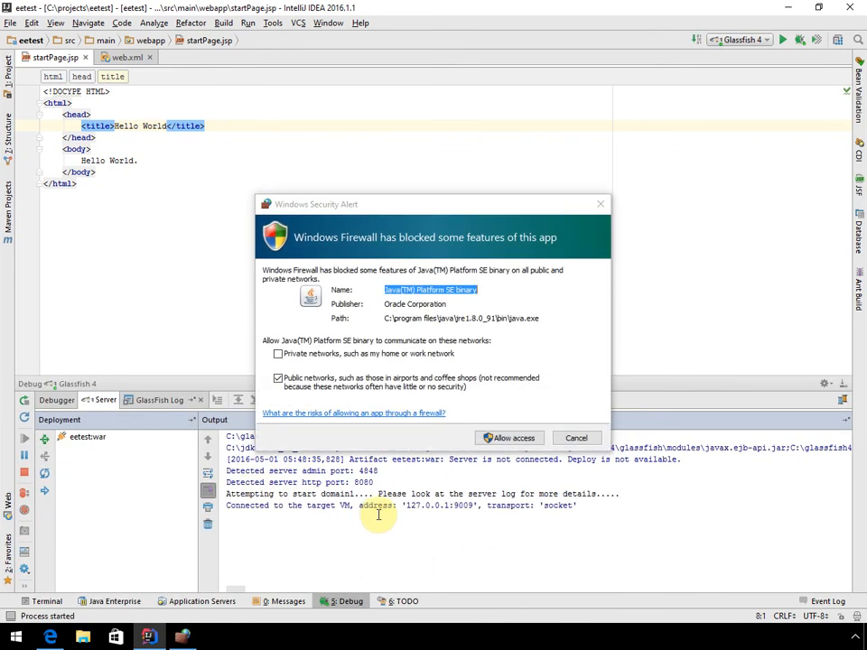
left_click(520, 438)
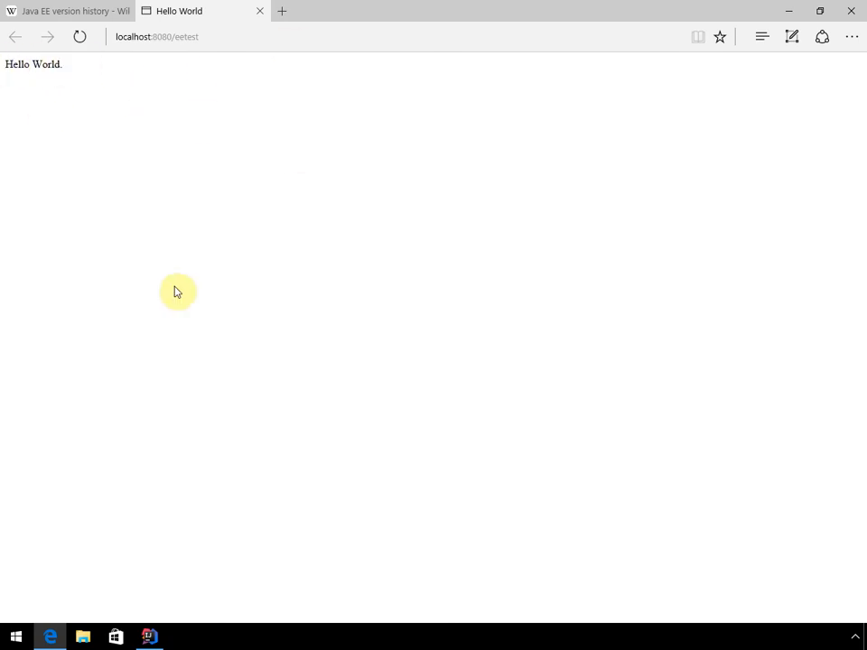
Close Edge with all its tabs and stop the running Glassfish 4 server
left_click(851, 12)
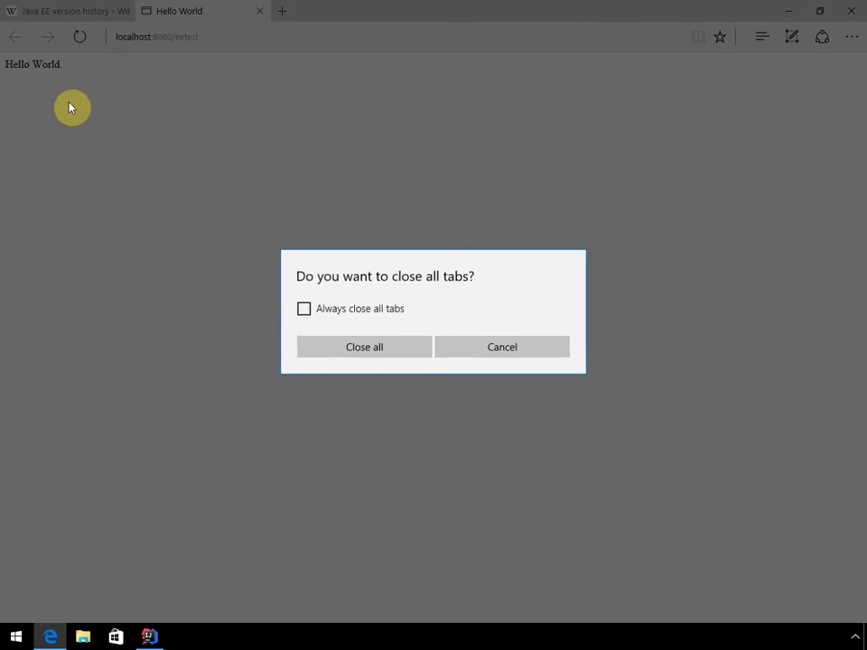
left_click(383, 350)
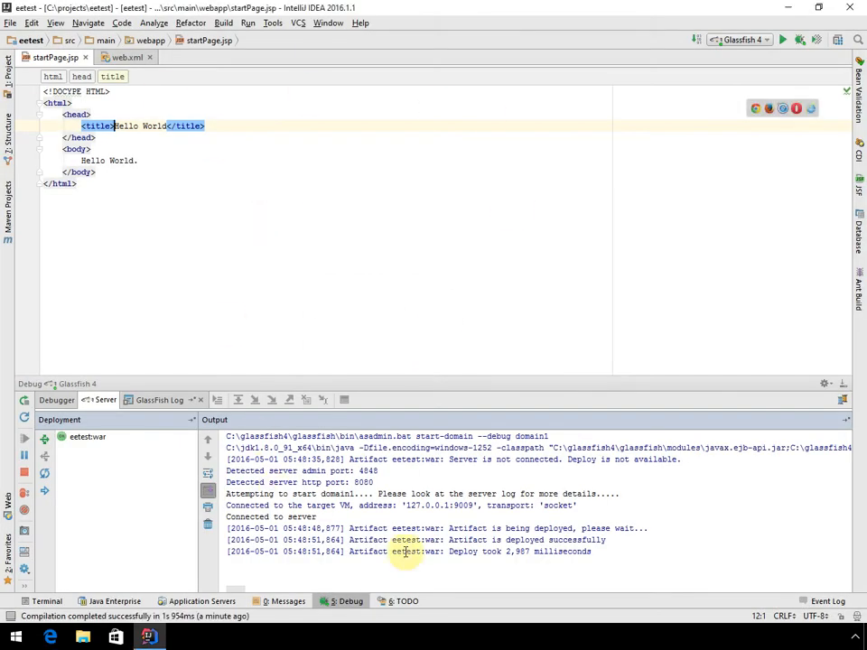
left_click(24, 472)
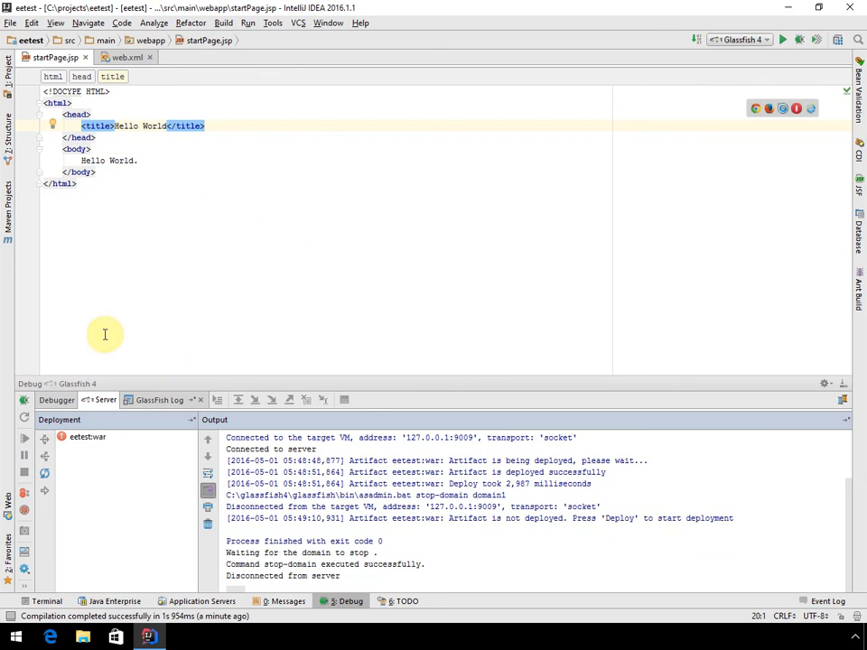
Open the WildFly downloads page from wildfly.org in Edge to view the 10.0.0.Final distributions, and close the browser
left_click(51, 636)
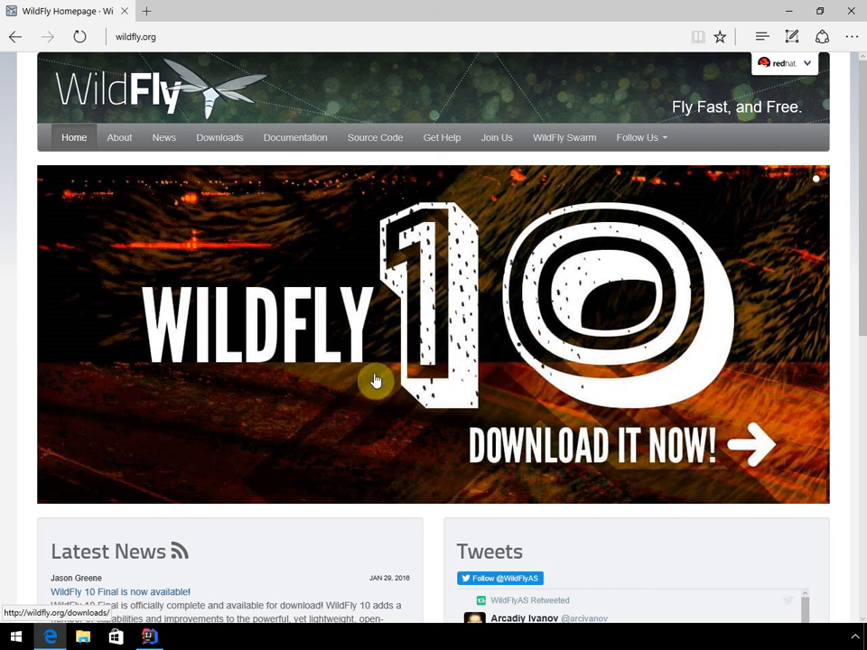
left_click(593, 446)
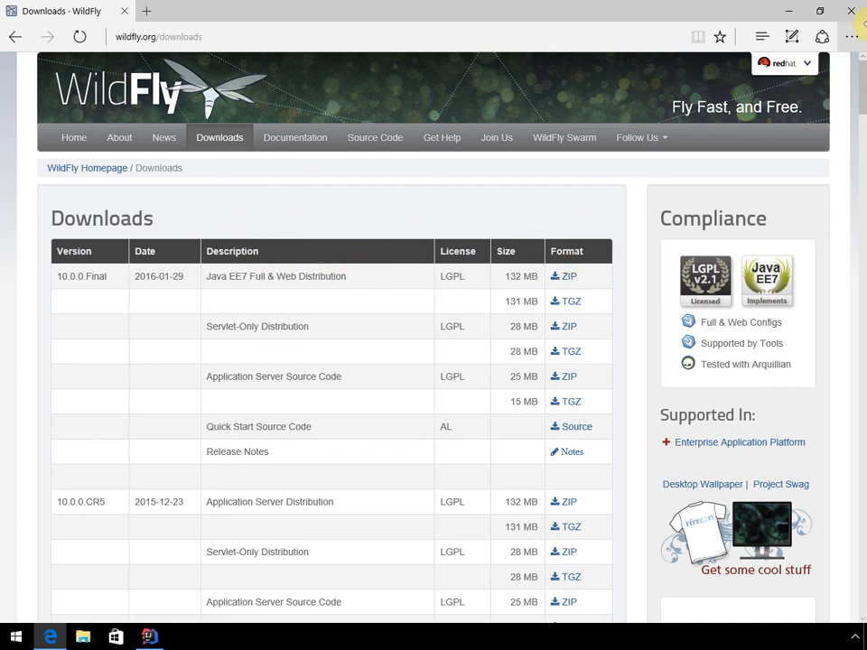
left_click(851, 11)
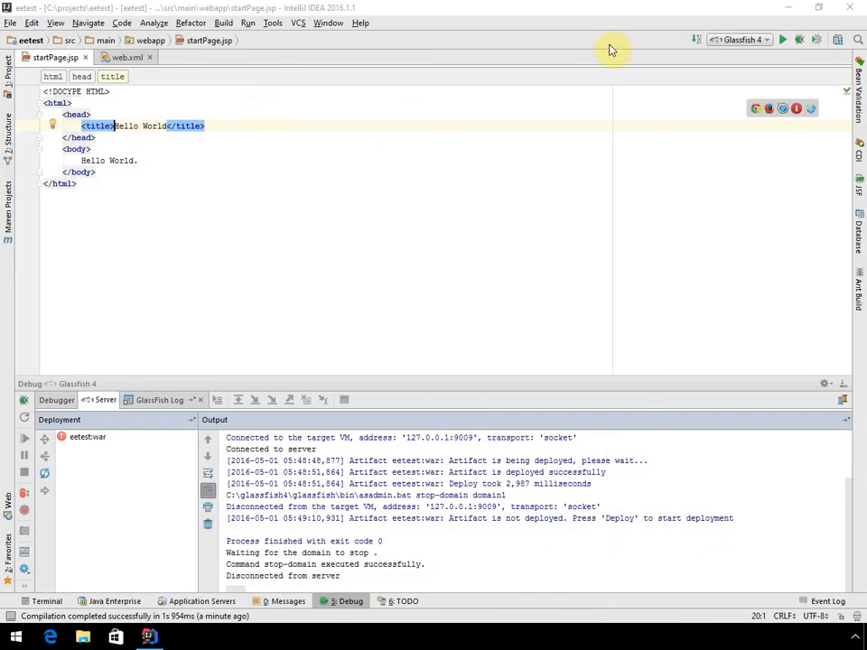
Extract the wildfly-10.0.0.Final folder from its downloaded archive in Downloads to the root of Local Disk (C:)
left_click(784, 12)
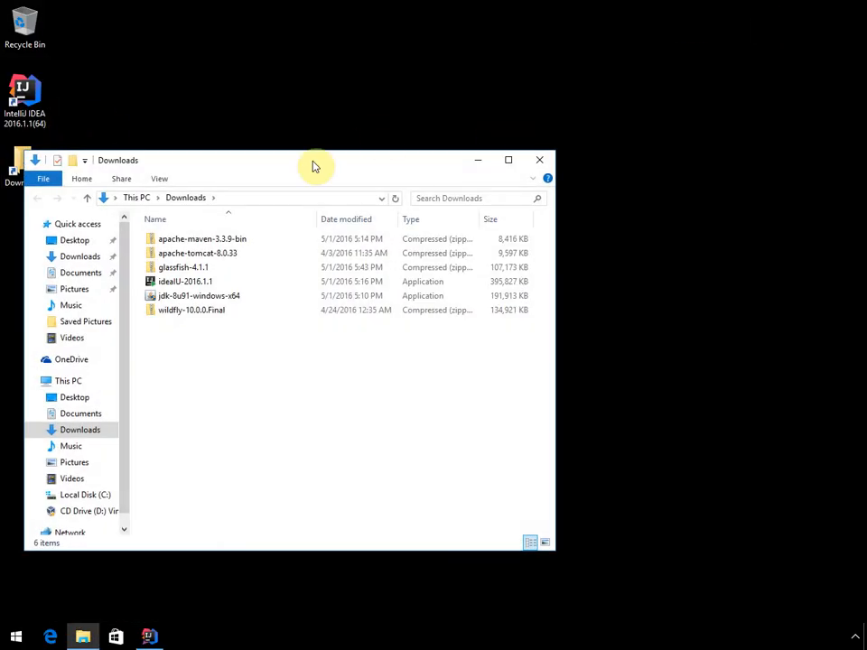
left_click_drag(314, 166, 480, 105)
double_click(344, 250)
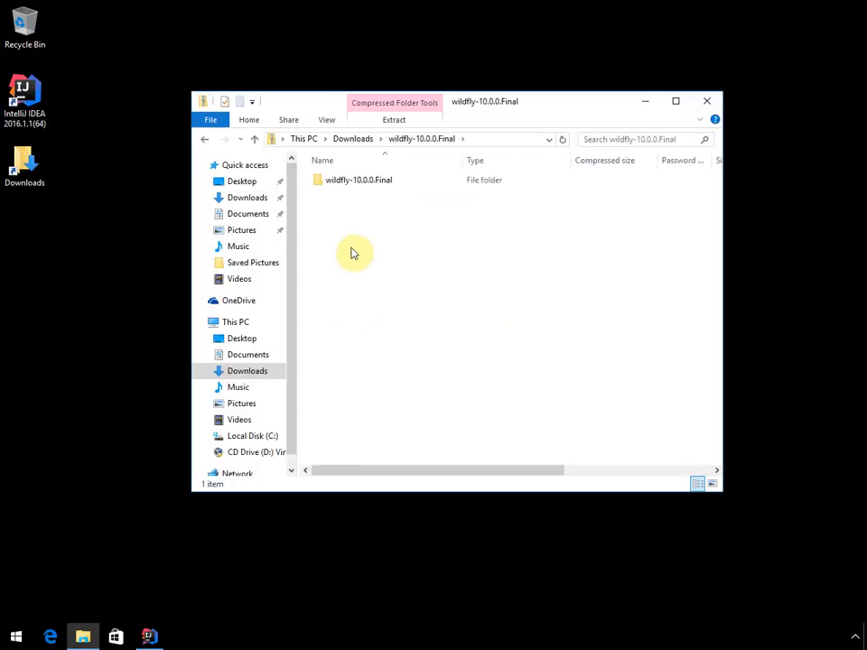
right_click(83, 635)
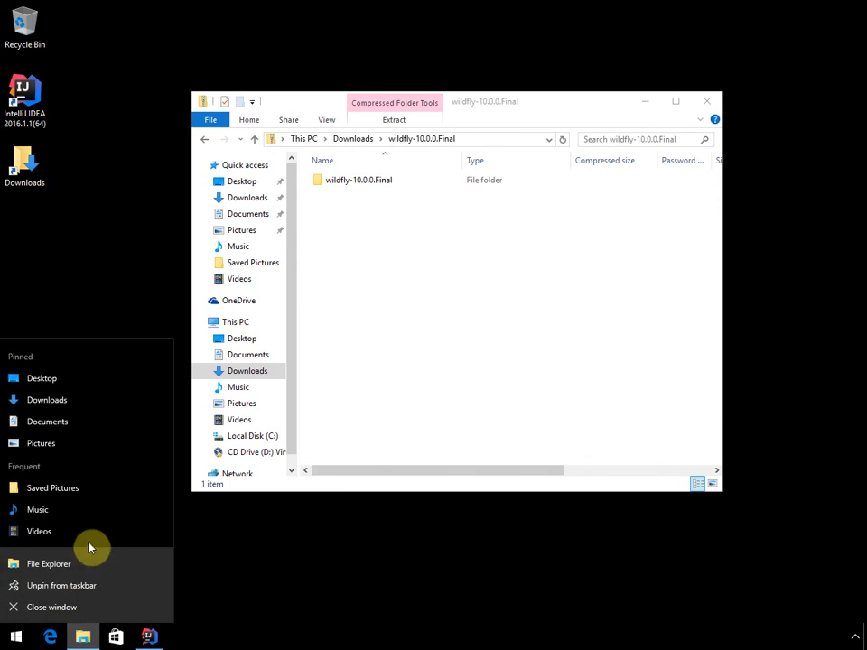
left_click(77, 566)
left_click_drag(425, 136, 283, 175)
left_click(109, 492)
left_click_drag(475, 105, 692, 52)
left_click_drag(529, 132, 214, 445)
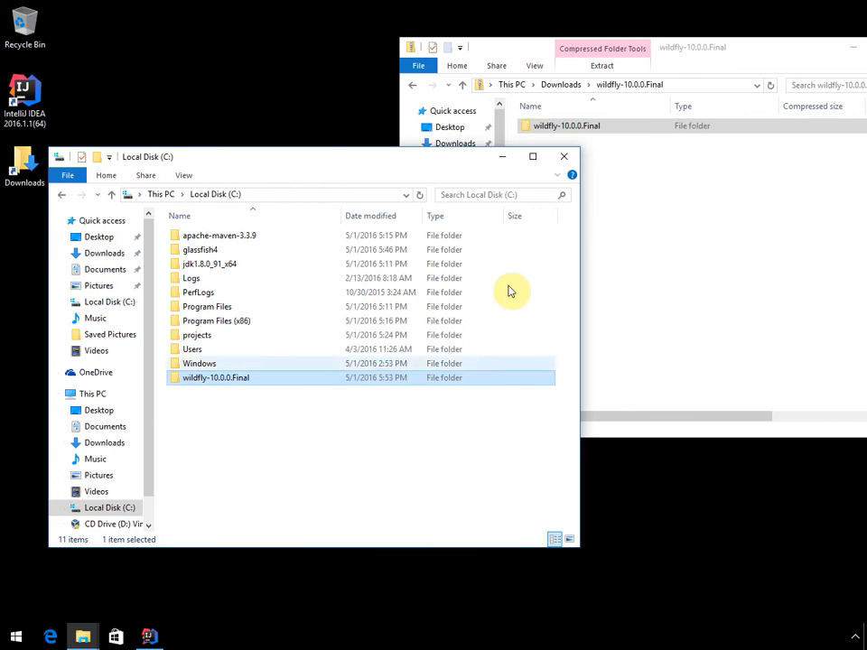
Close the File Explorer windows and switch back to IntelliJ IDEA
left_click(565, 157)
left_click_drag(674, 53, 558, 77)
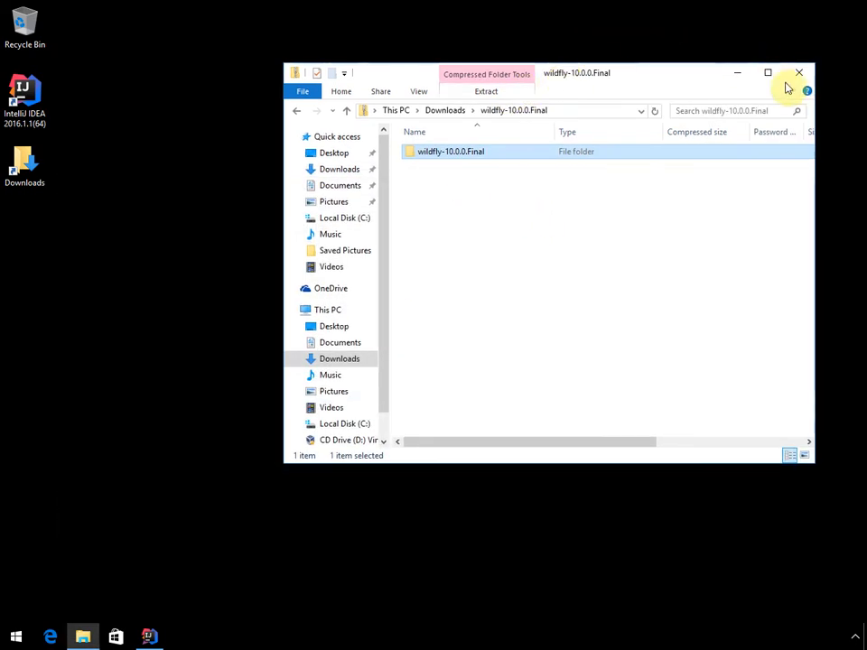
left_click(151, 637)
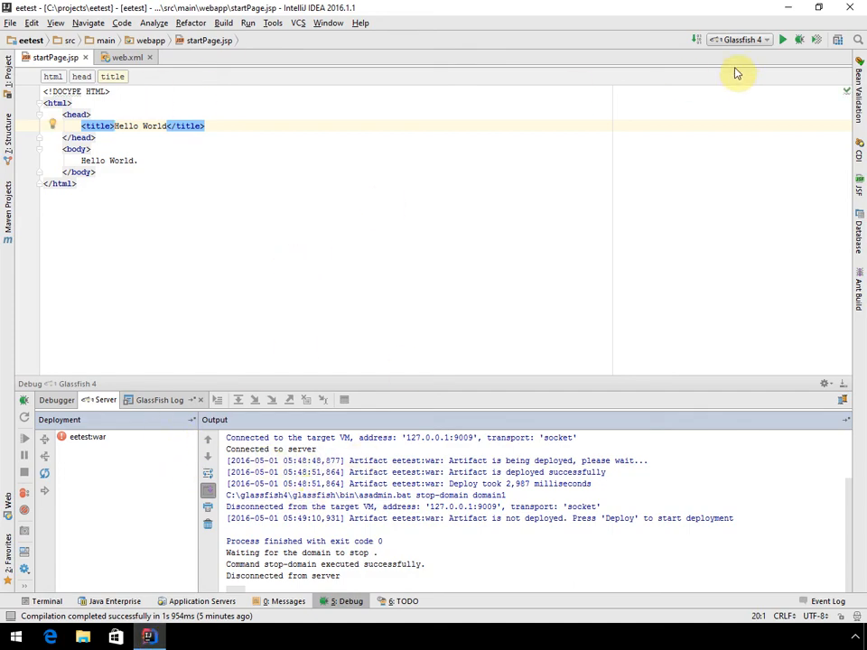
Add a new local JBoss Server run configuration and name it Wildfly
left_click(742, 40)
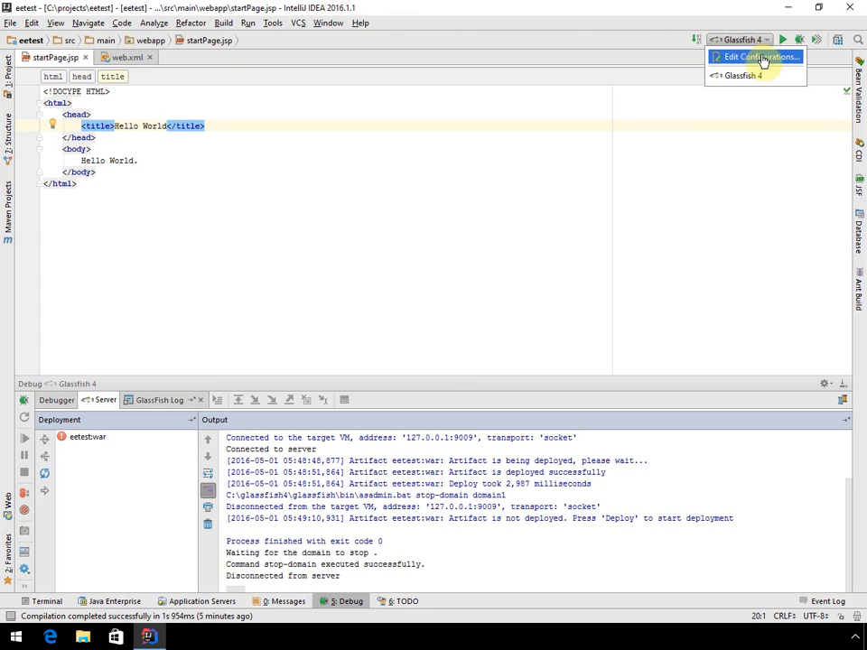
left_click(763, 59)
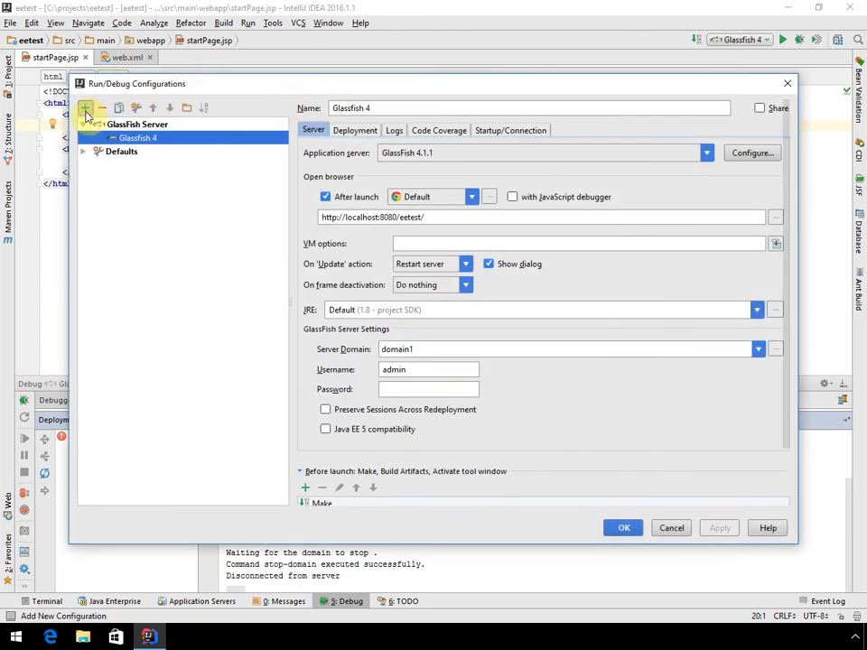
left_click(85, 108)
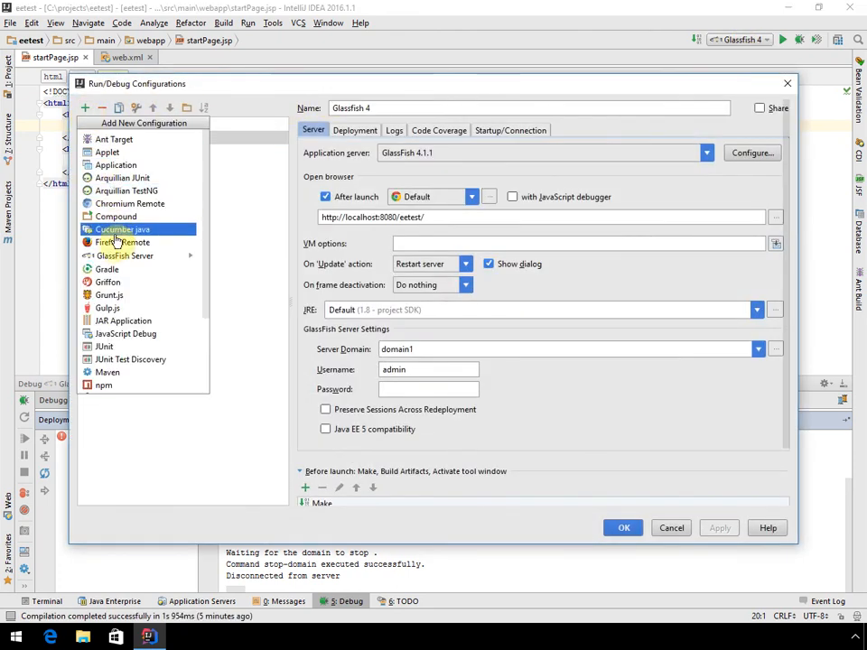
mouse_move(127, 261)
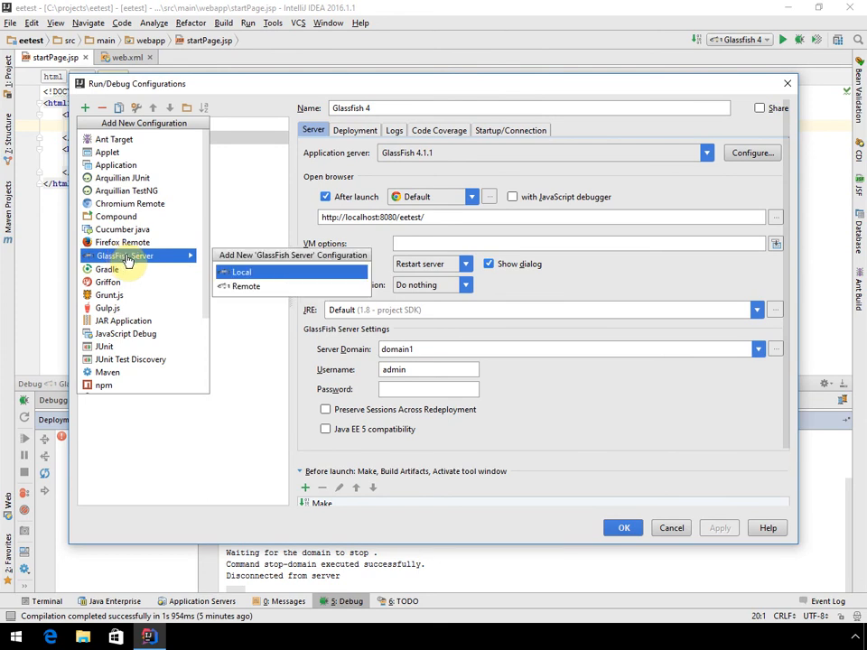
scroll(154, 280, "down", 3)
left_click(135, 387)
scroll(117, 267, "down", 3)
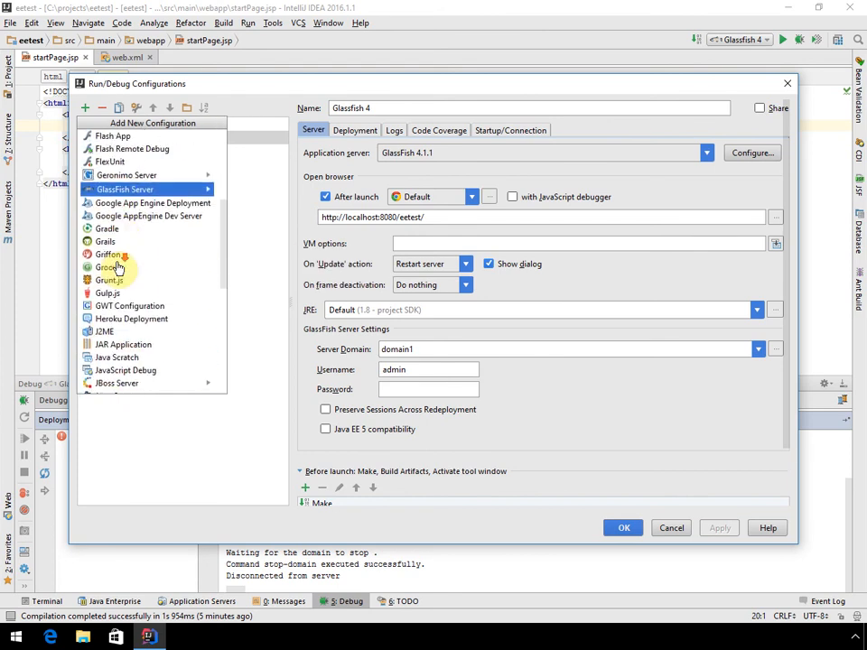
scroll(118, 271, "down", 2)
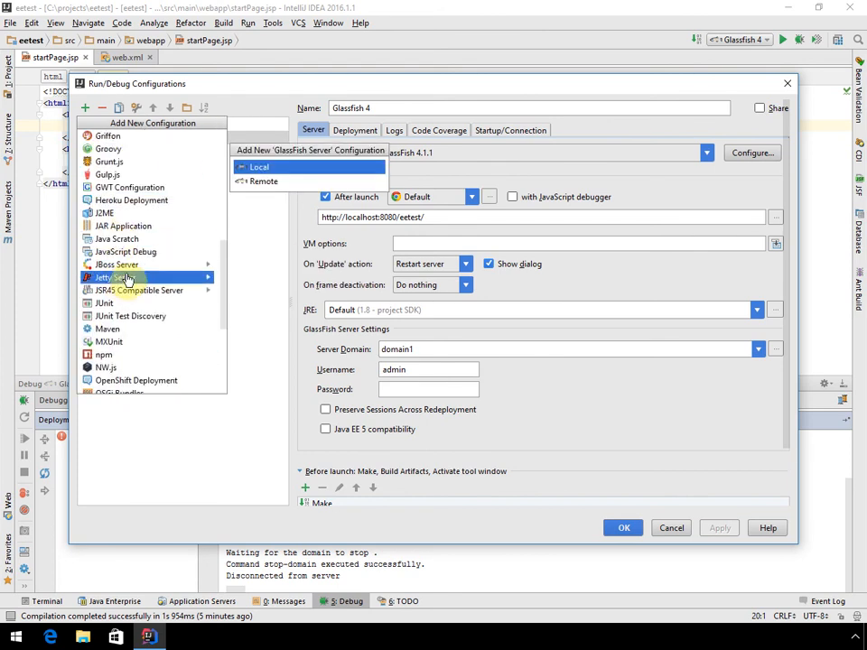
mouse_move(112, 267)
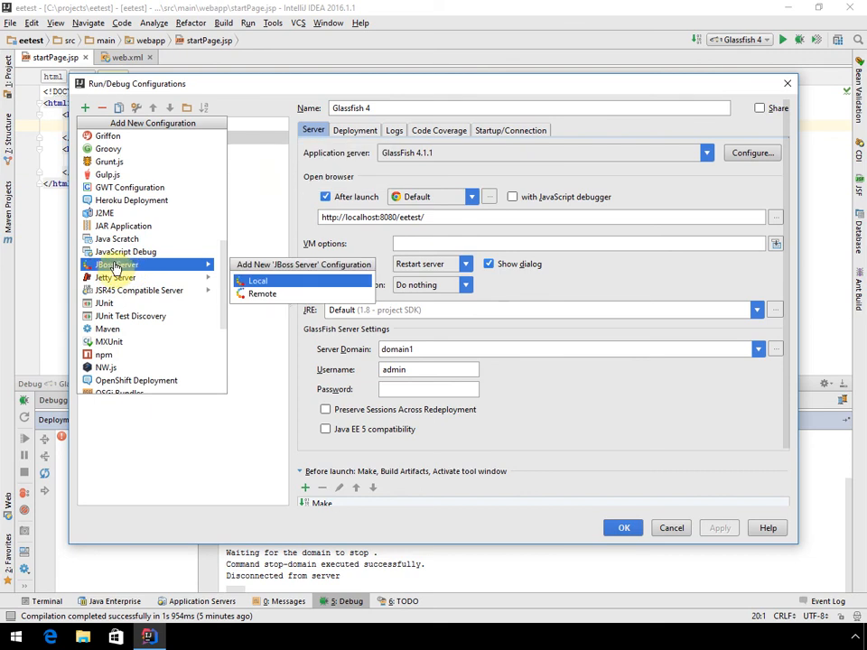
left_click(271, 286)
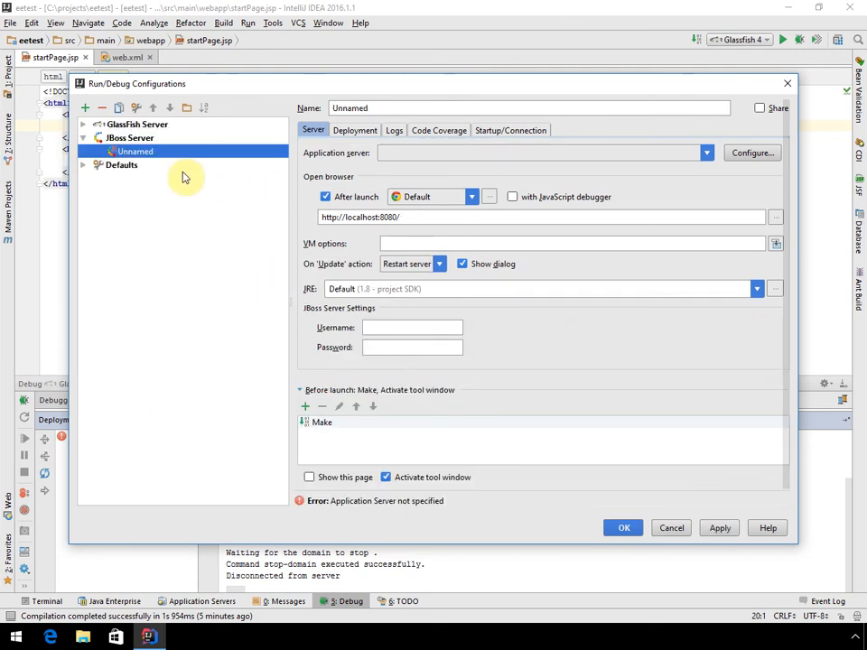
left_click_drag(376, 109, 287, 109)
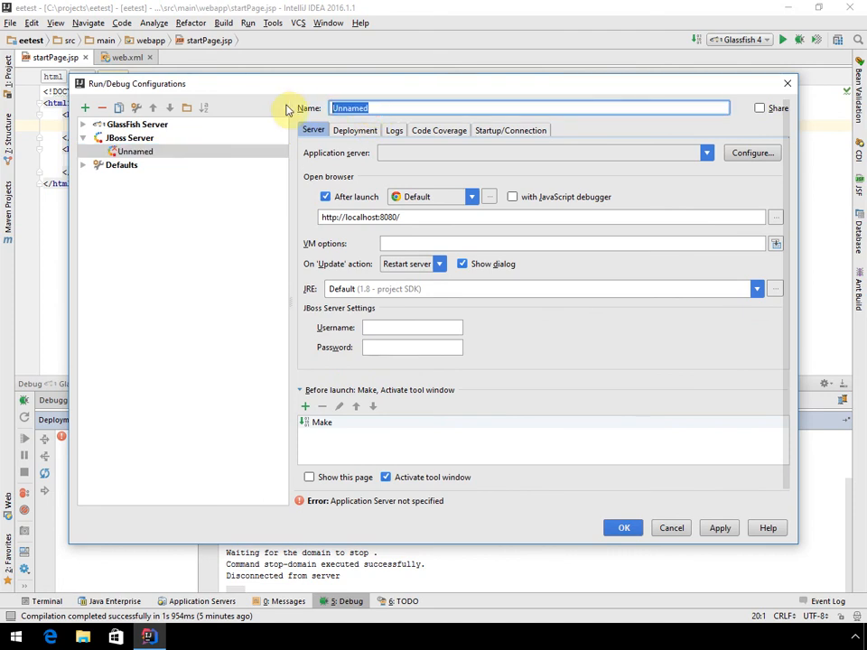
type("Wildfly")
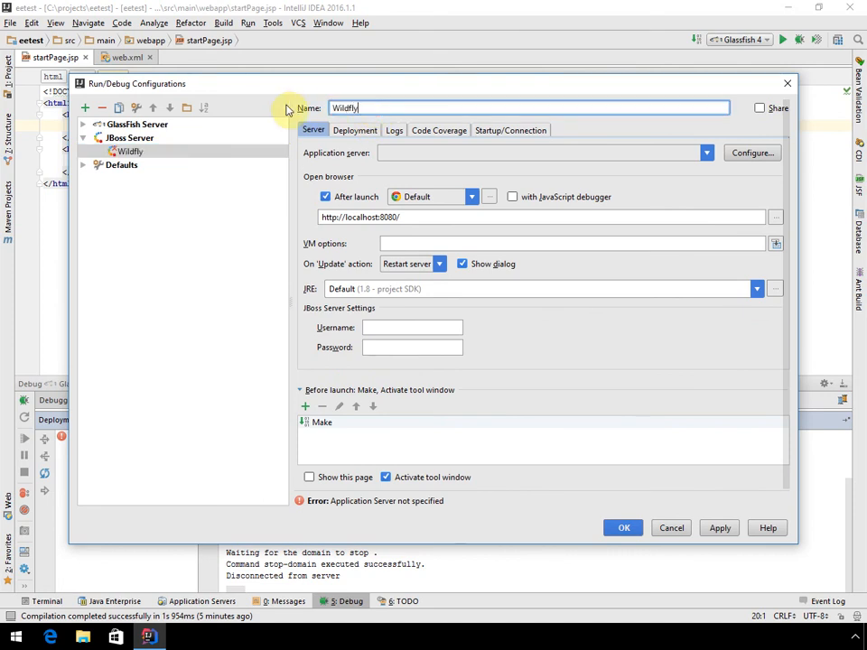
Configure the Wildfly configuration's application server with C:\wildfly-10.0.0.Final as the JBoss home directory
left_click(755, 154)
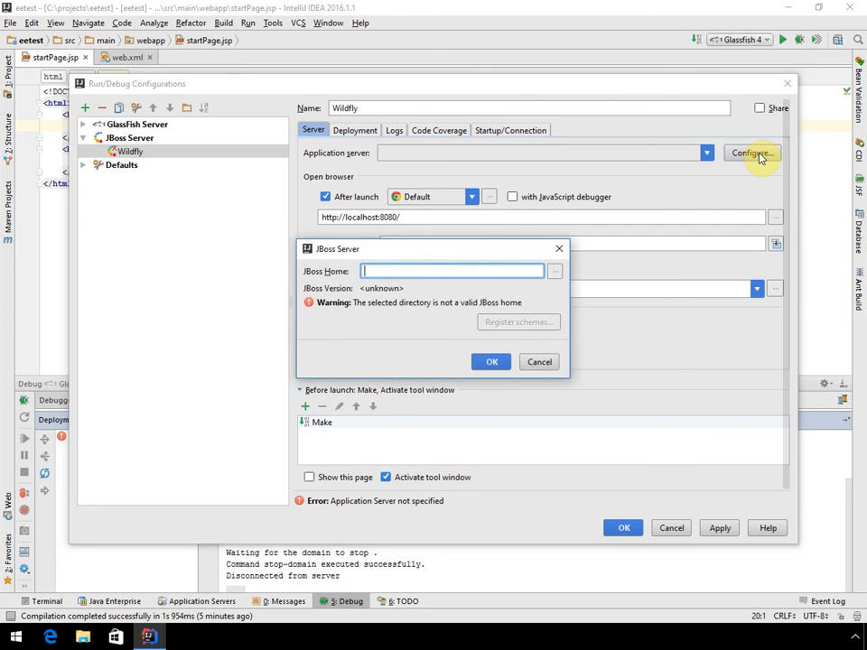
left_click(554, 272)
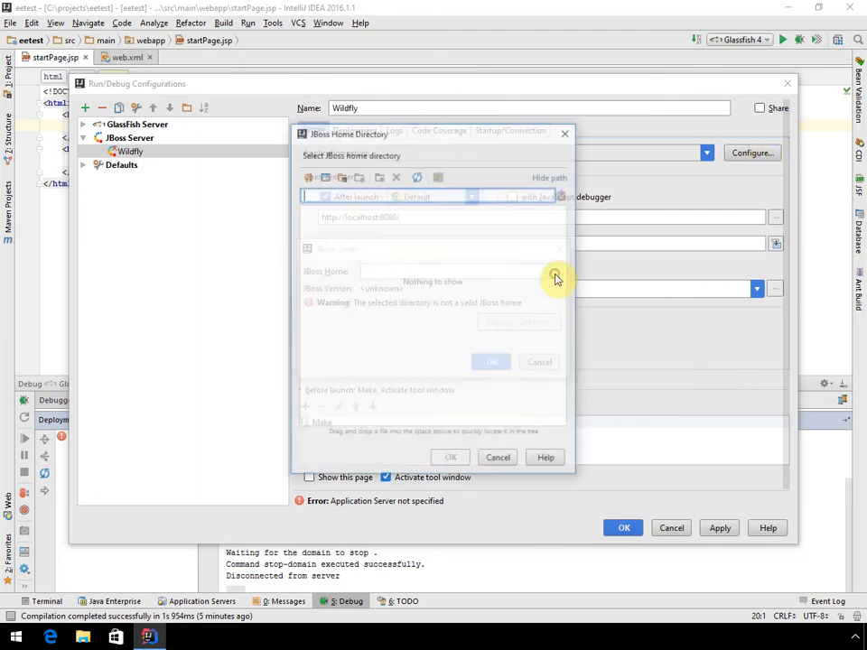
left_click(305, 211)
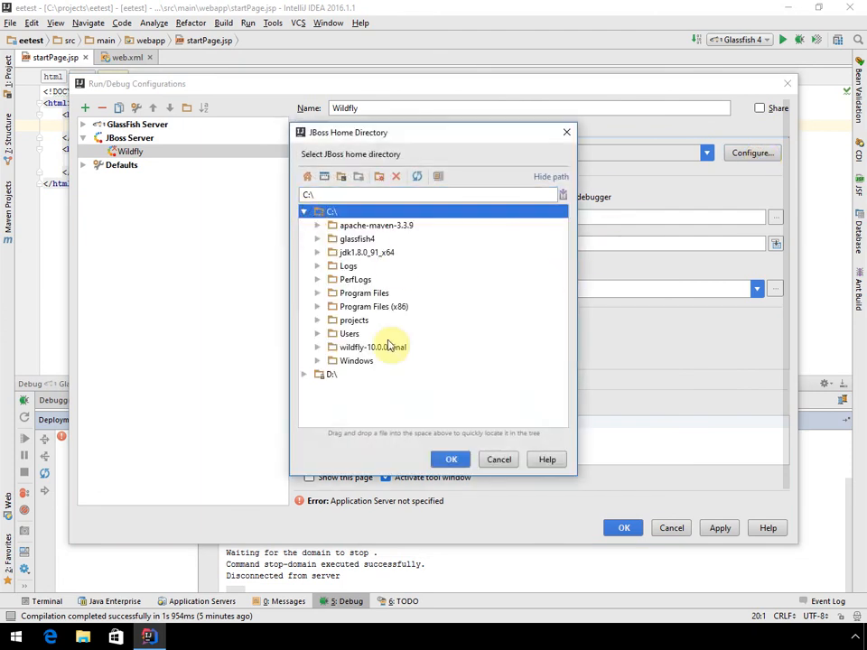
left_click(354, 347)
left_click(451, 460)
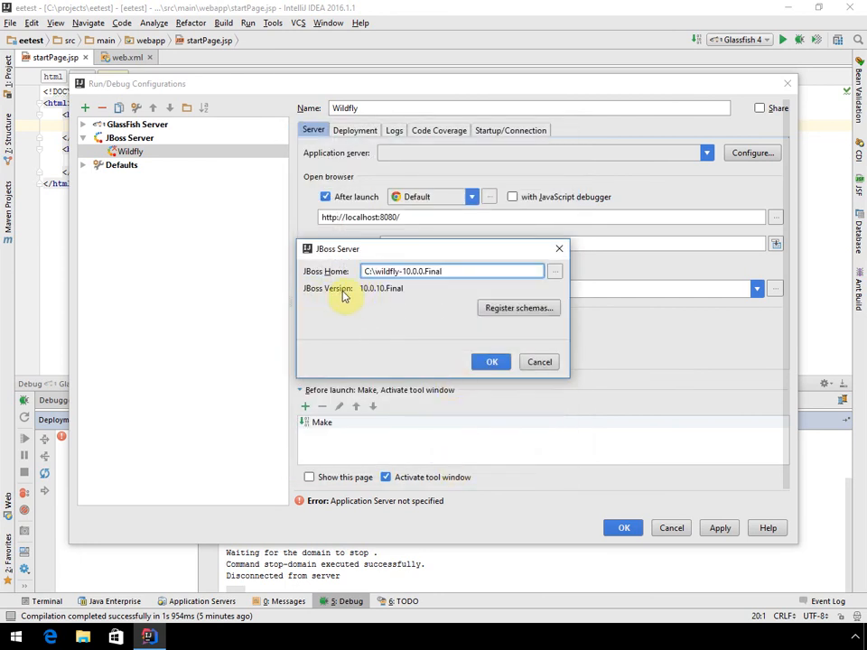
left_click(488, 364)
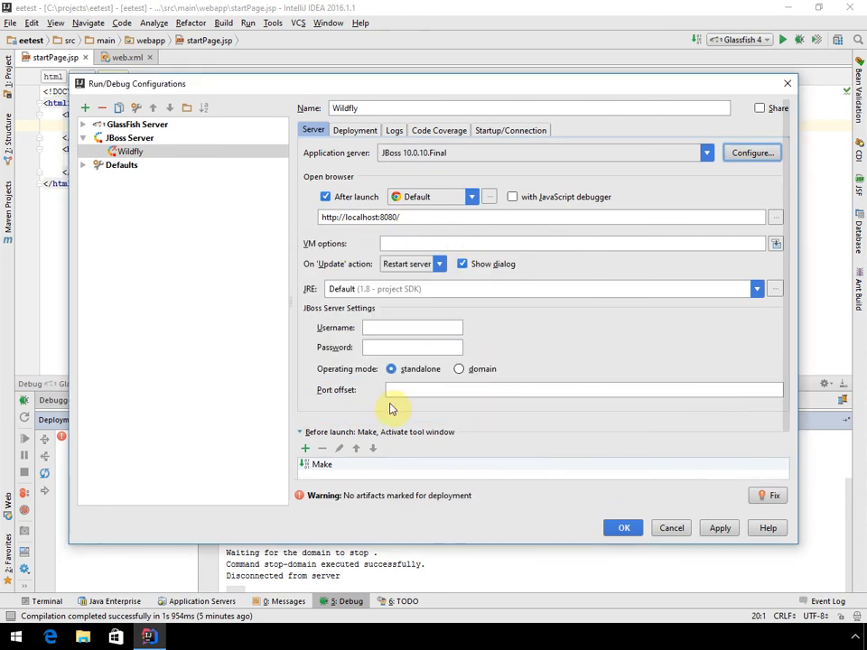
Add the eetest:war artifact for deployment at server startup and save the Wildfly configuration
left_click(361, 132)
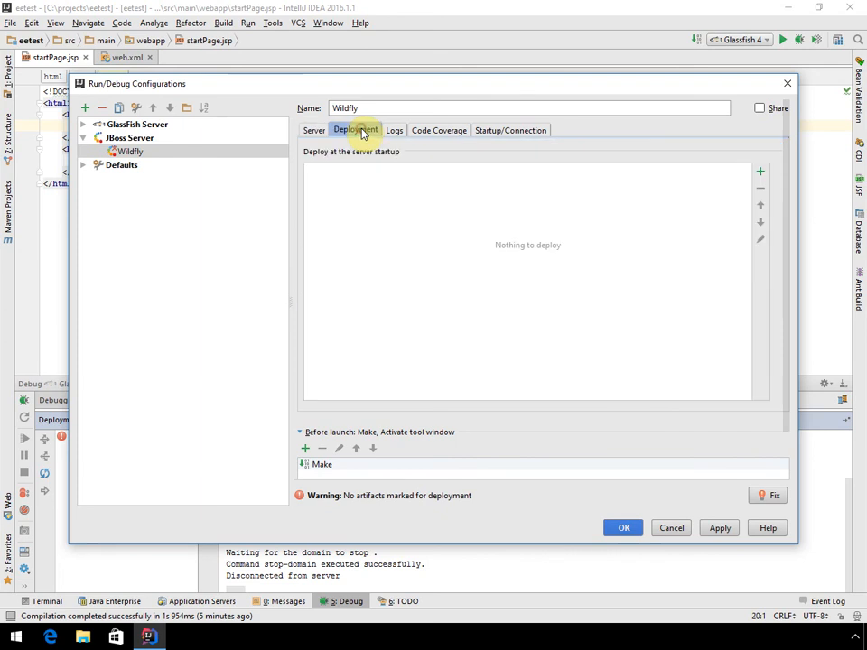
left_click(760, 175)
left_click(775, 189)
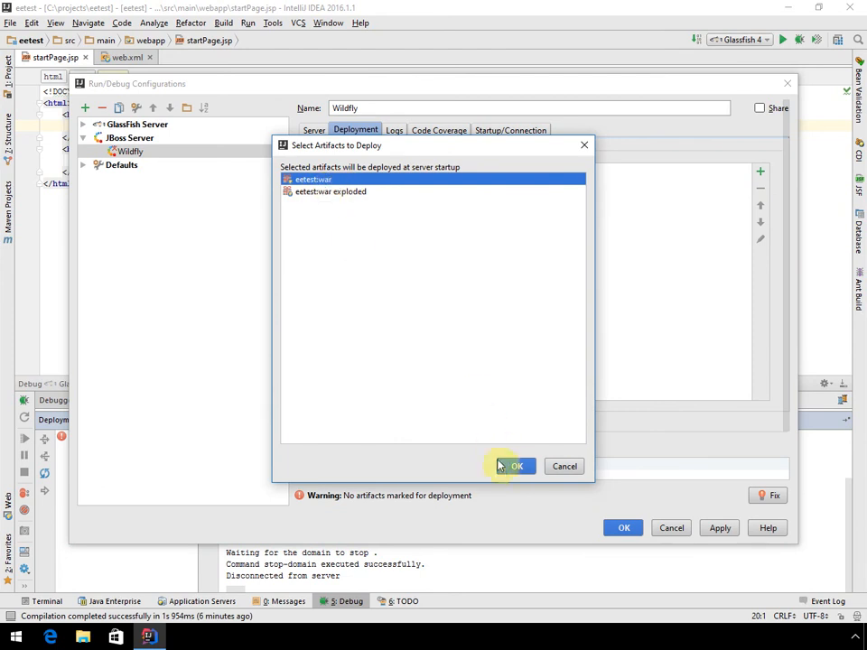
left_click(517, 467)
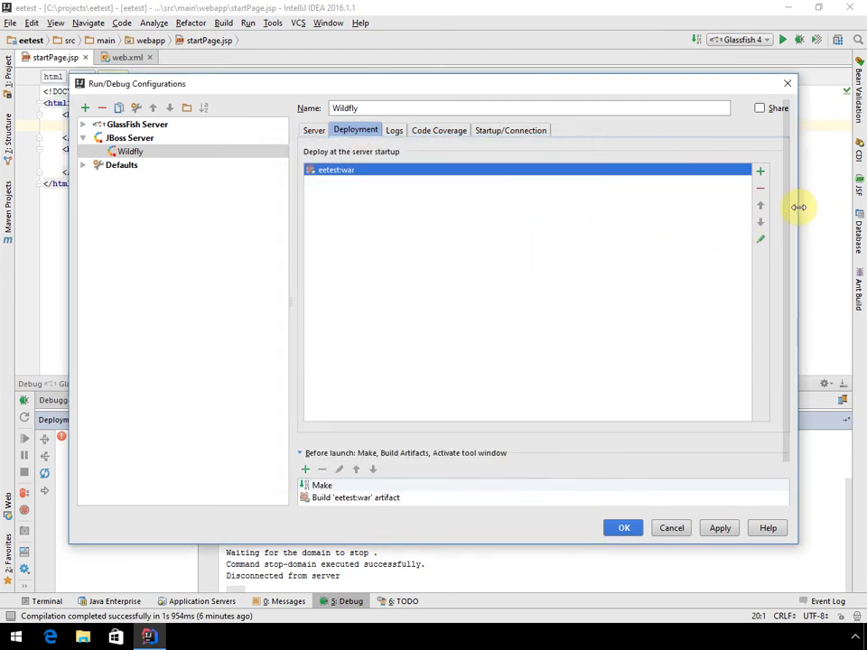
left_click_drag(799, 207, 831, 203)
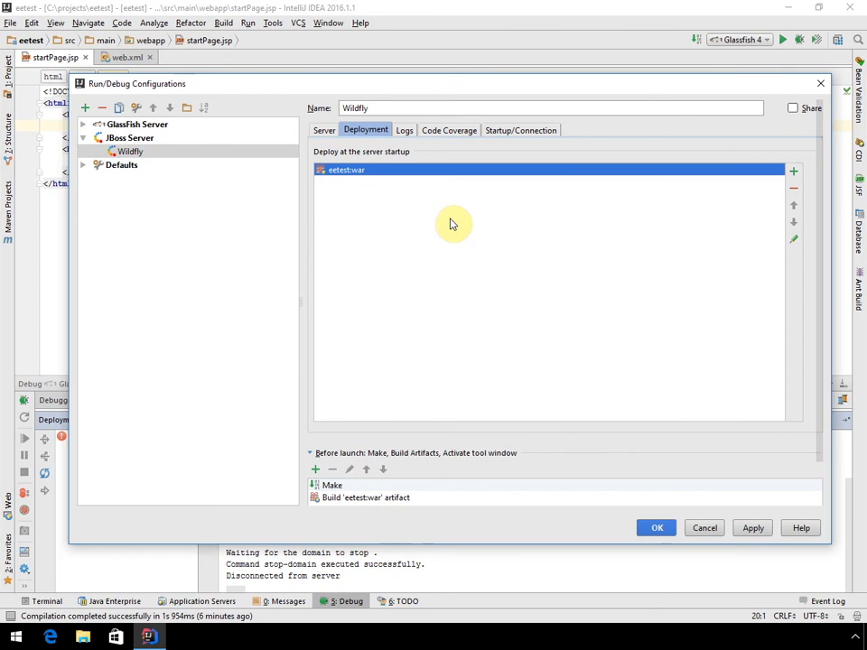
left_click(325, 131)
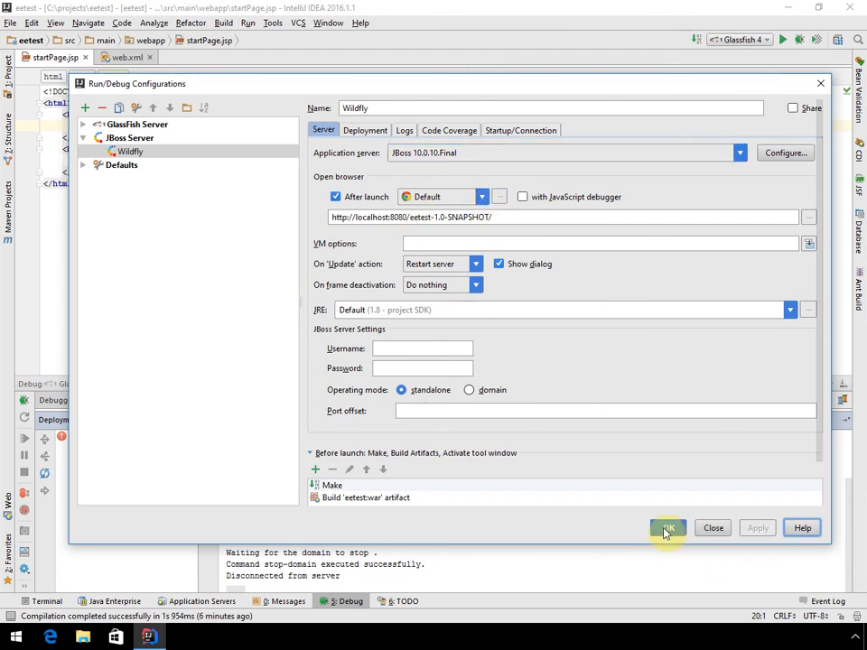
left_click(663, 529)
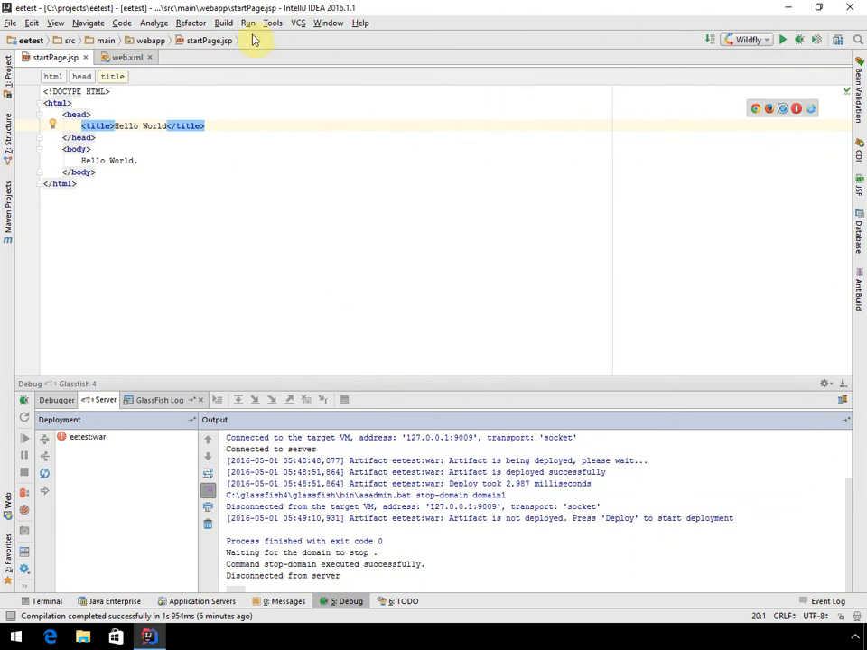
Start the Wildfly configuration in debug mode, and close the browser once the deployed start page has loaded
left_click(750, 40)
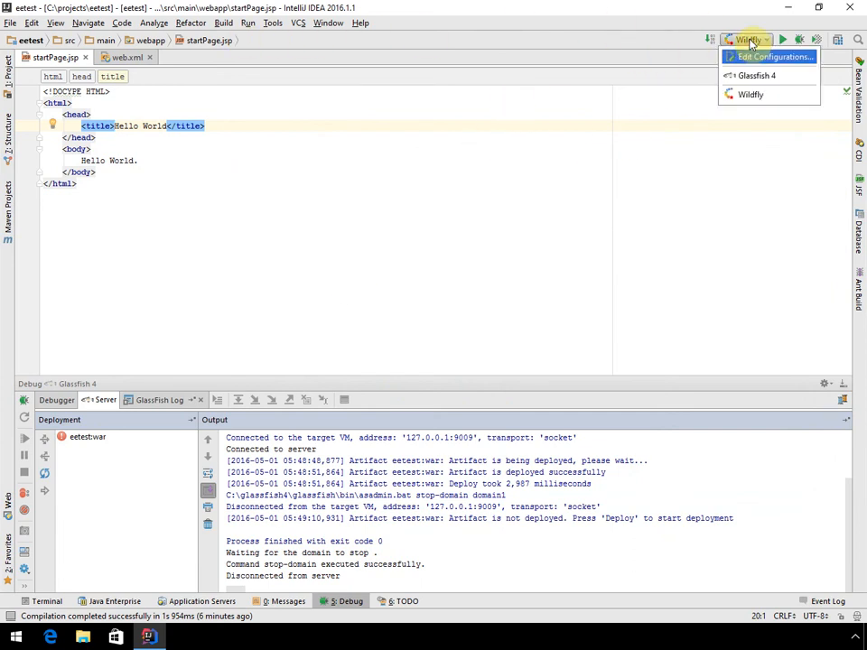
left_click(777, 99)
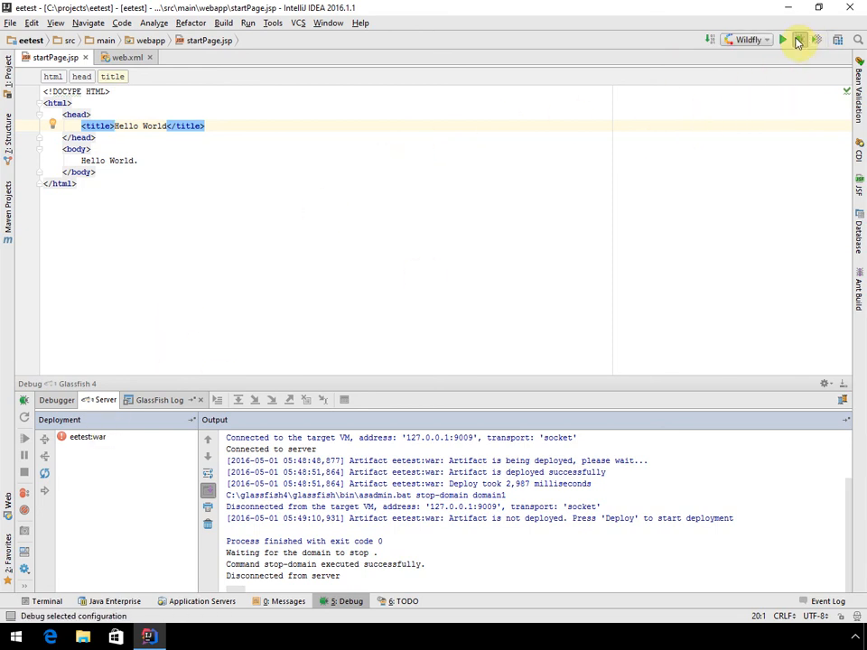
left_click(797, 41)
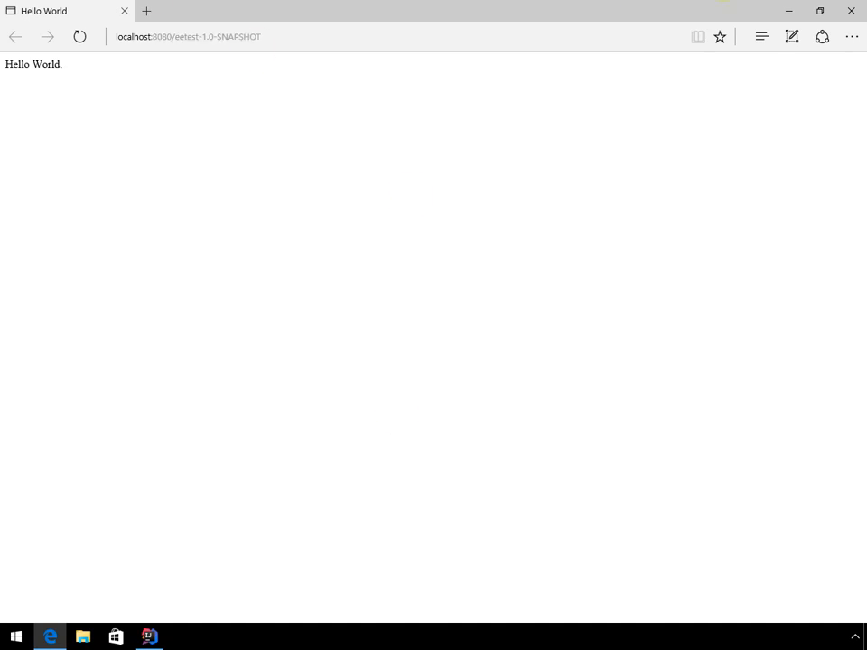
left_click(851, 11)
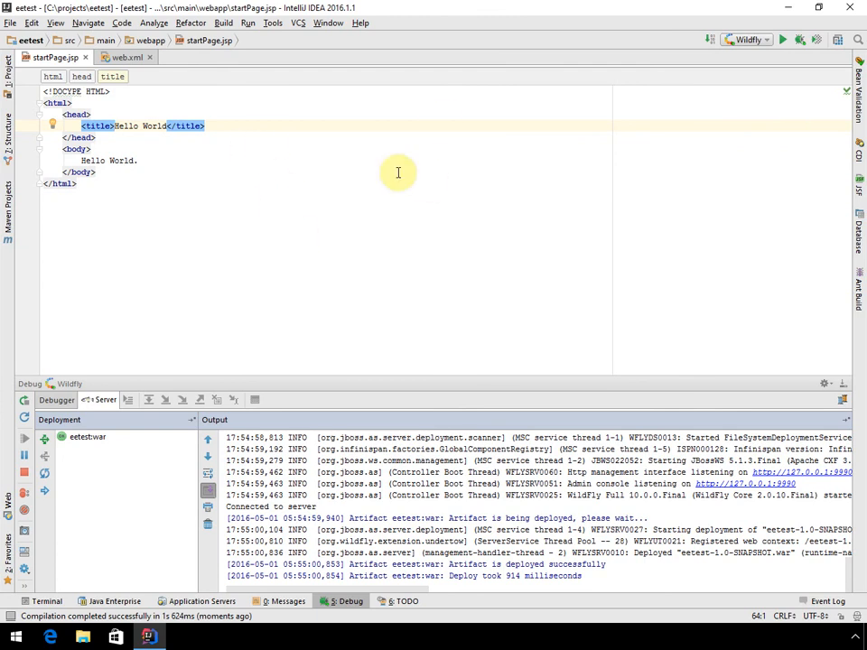
Stop the running Wildfly debug session, keeping Wildfly as the selected run configuration
left_click(744, 43)
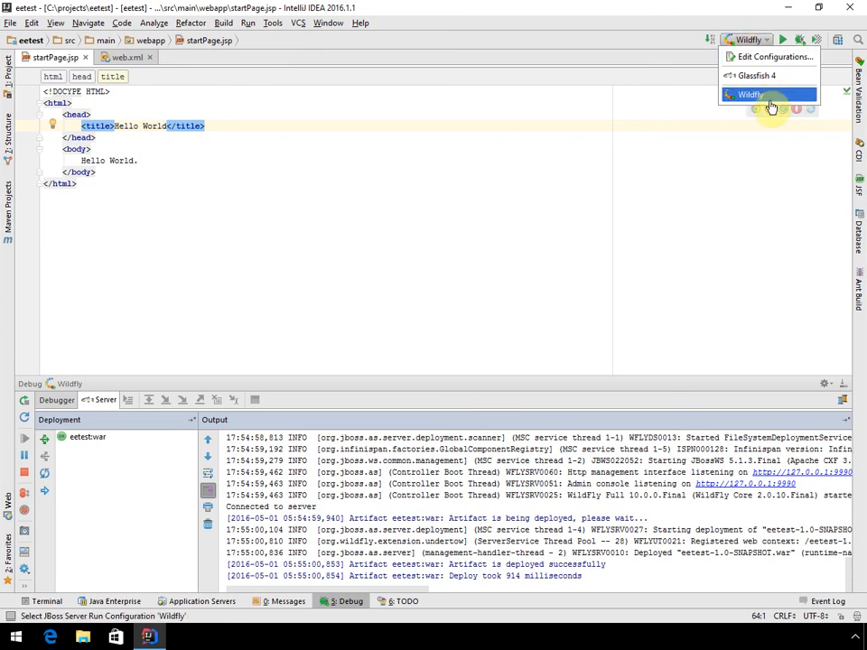
left_click(154, 222)
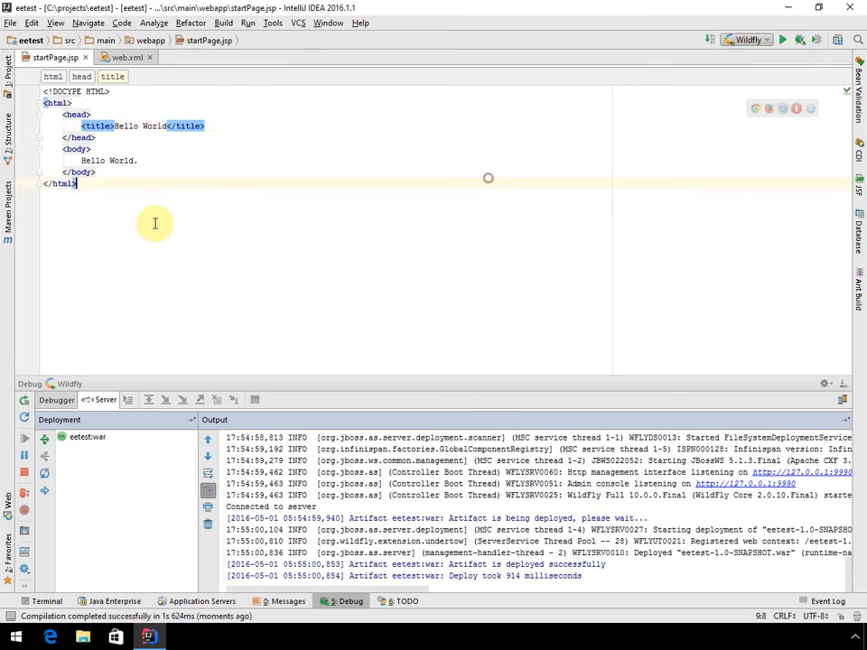
left_click(24, 473)
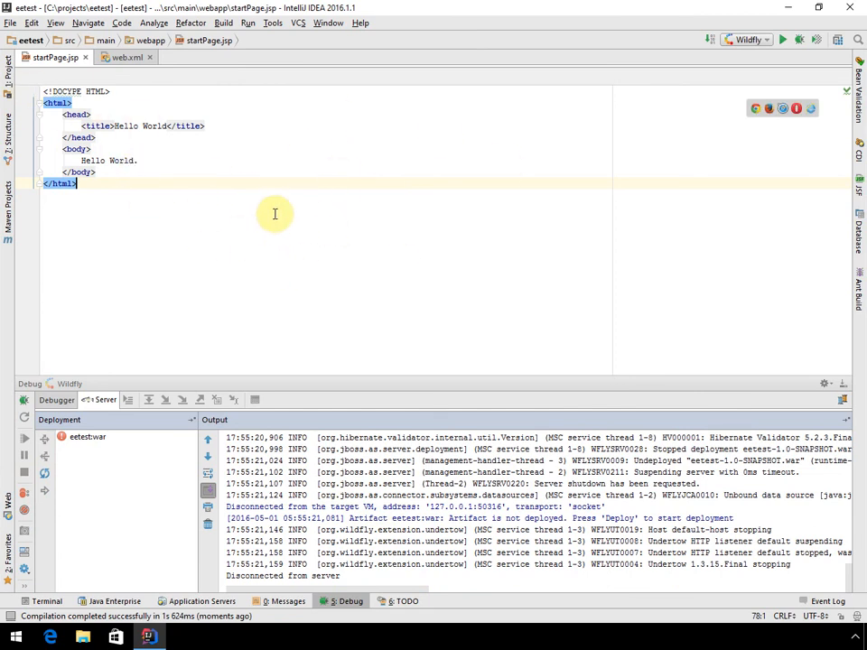
Create a Java class named org.myproject.eetest.TestServlet in the project's src/main/java folder
left_click(8, 70)
left_click(98, 129)
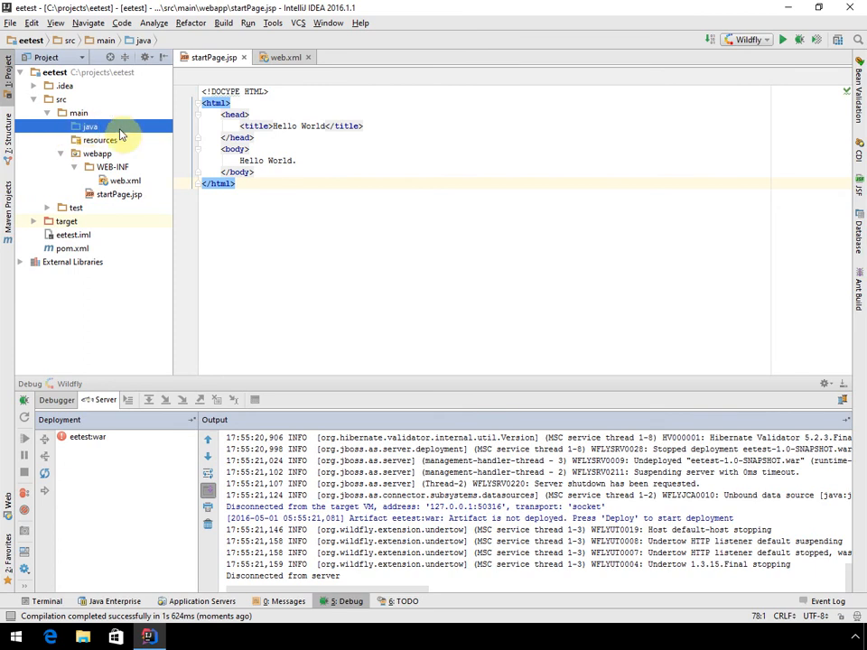
right_click(100, 130)
mouse_move(146, 132)
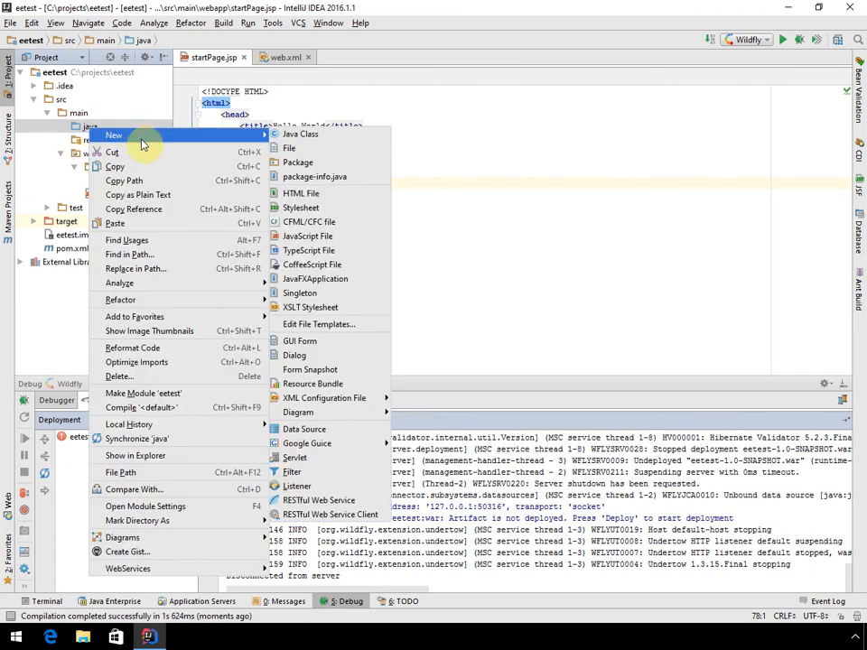
left_click(325, 137)
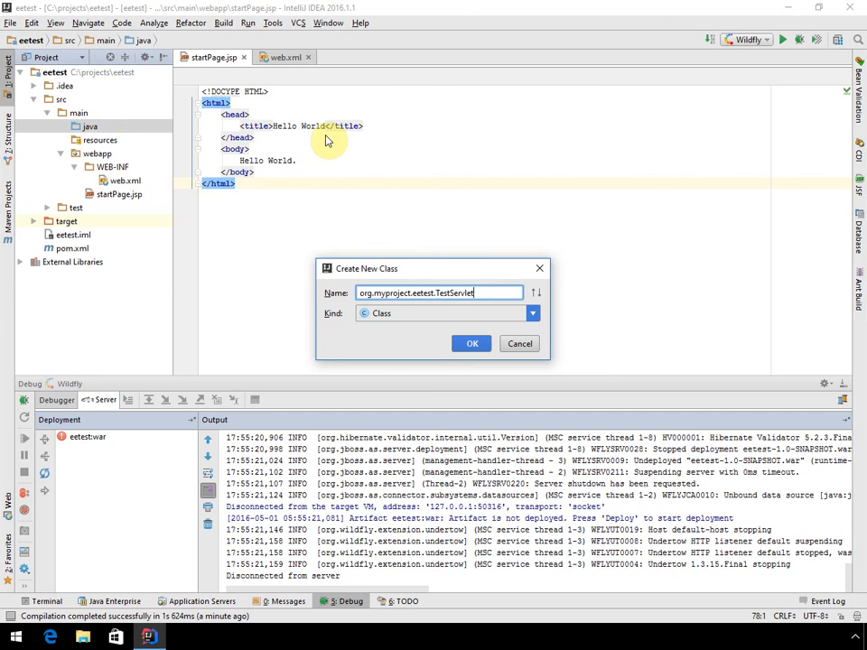
left_click(470, 345)
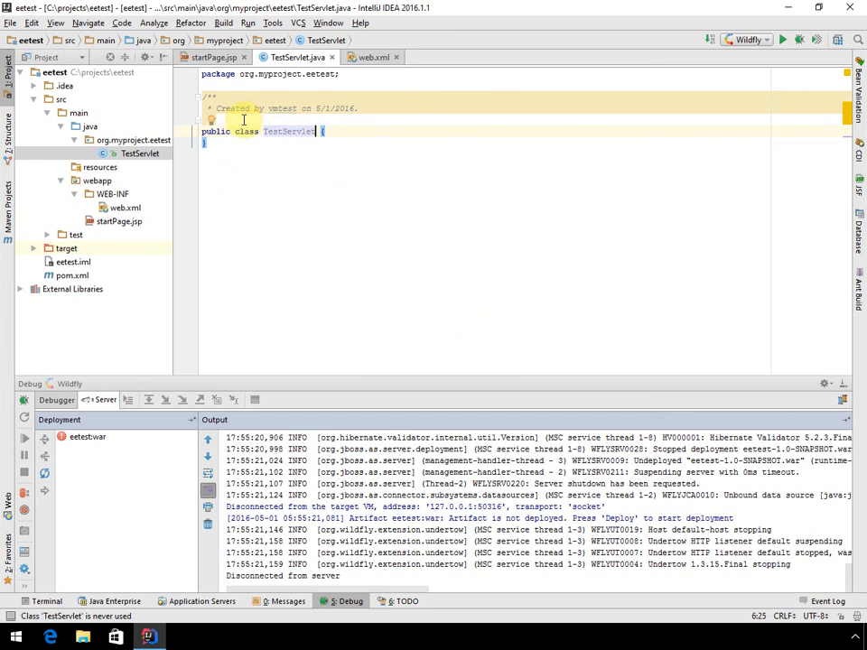
Delete the generated header comment in TestServlet and put the class's opening brace on its own line
left_click_drag(246, 120, 195, 93)
key("Delete")
key("Return")
key("Return")
key("Left")
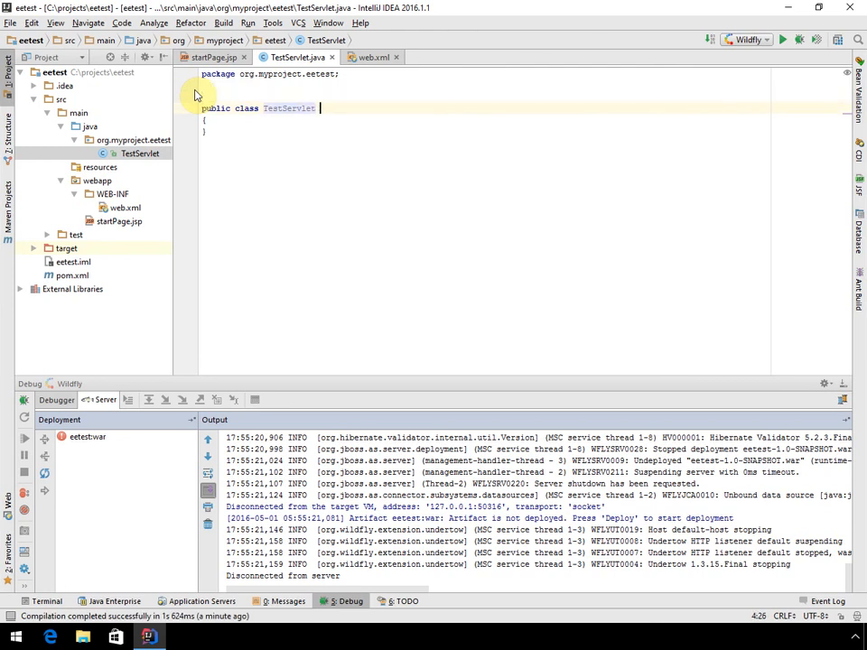
Make TestServlet extend the javax.servlet.http HttpServlet class with its import, and remove the extra blank line above the import
type("extends HttpSer")
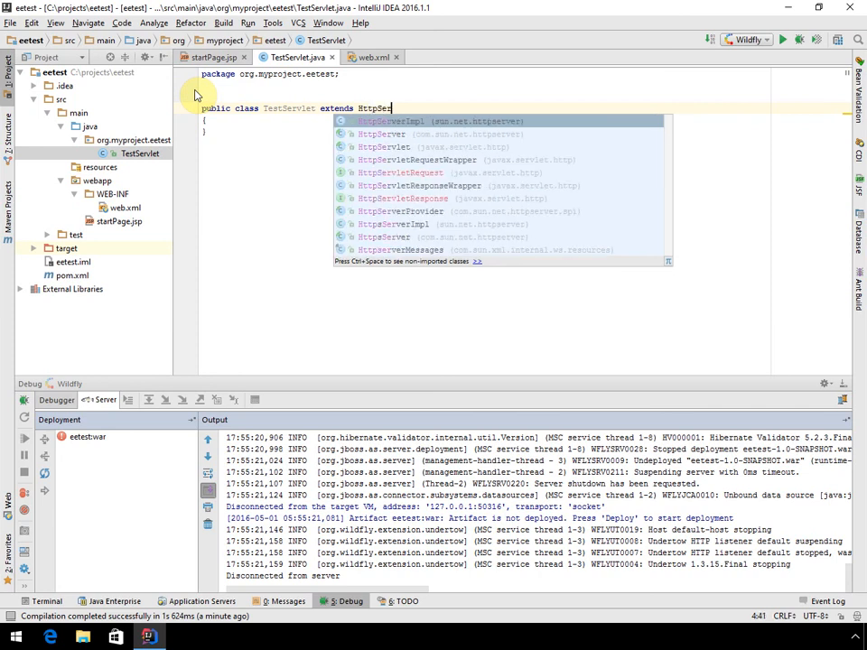
type("vl")
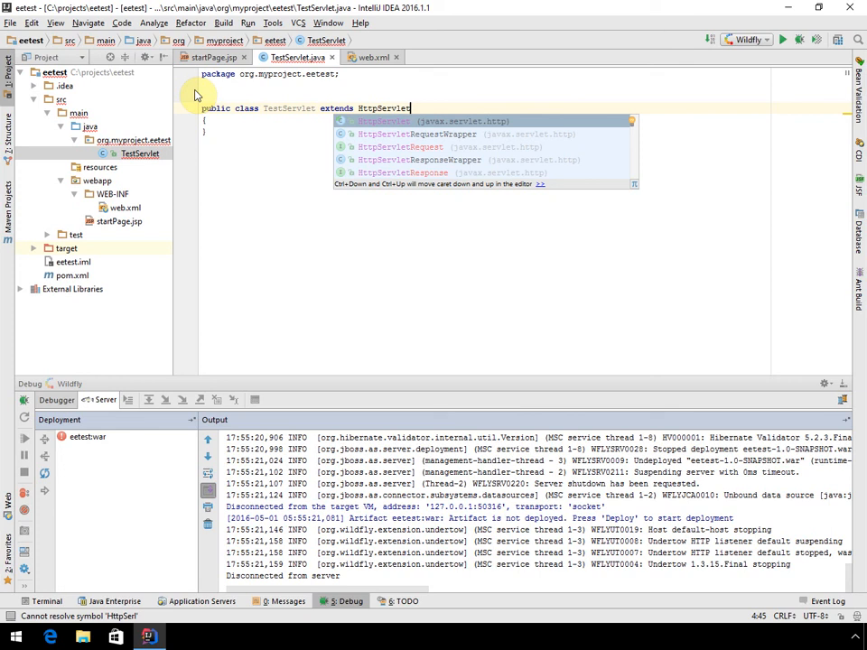
type("et")
key("Return")
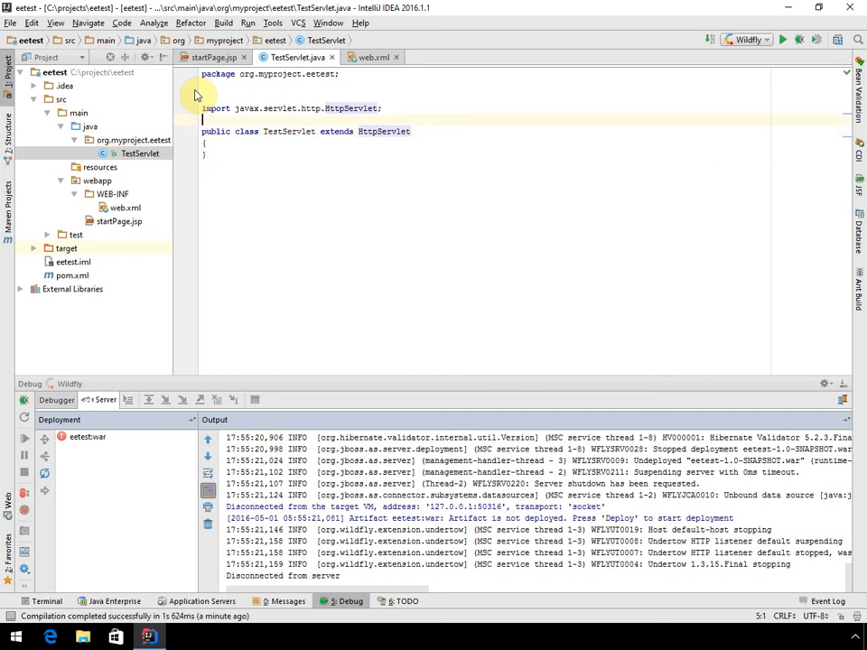
key("Up")
key("Up")
key("Delete")
key("Down")
key("Down")
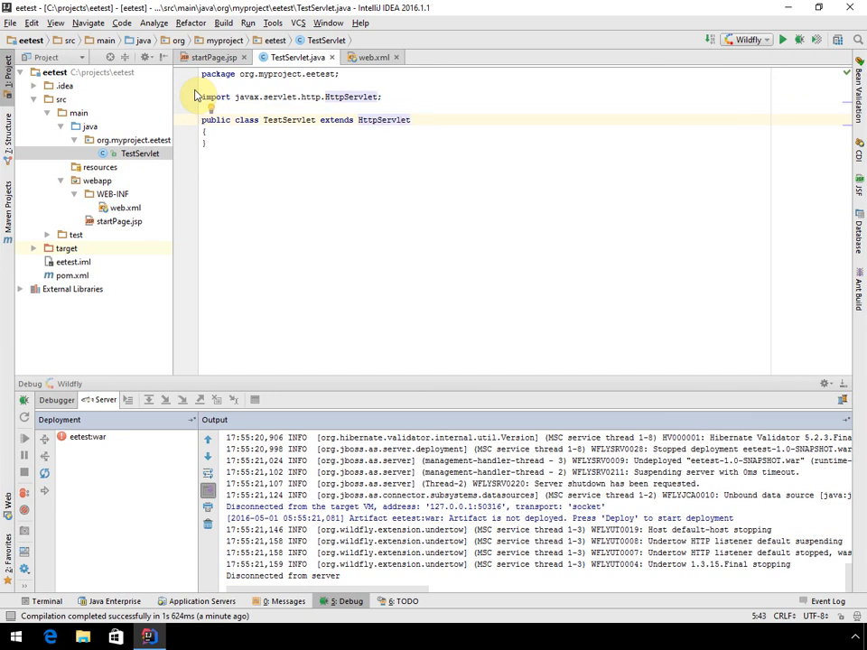
View the external Javadoc page for HttpServlet in the browser, and close the browser
left_click(370, 120)
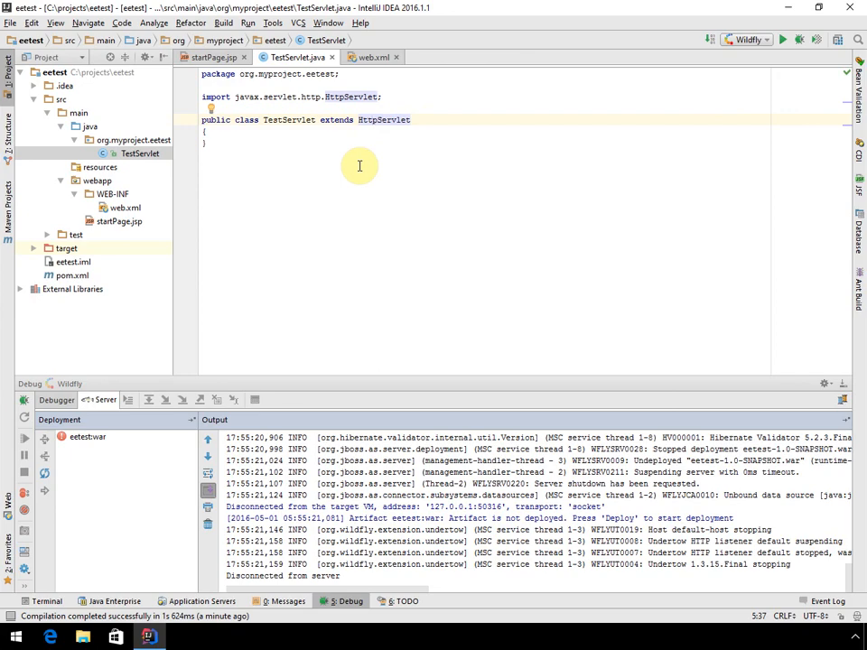
key("shift+F1")
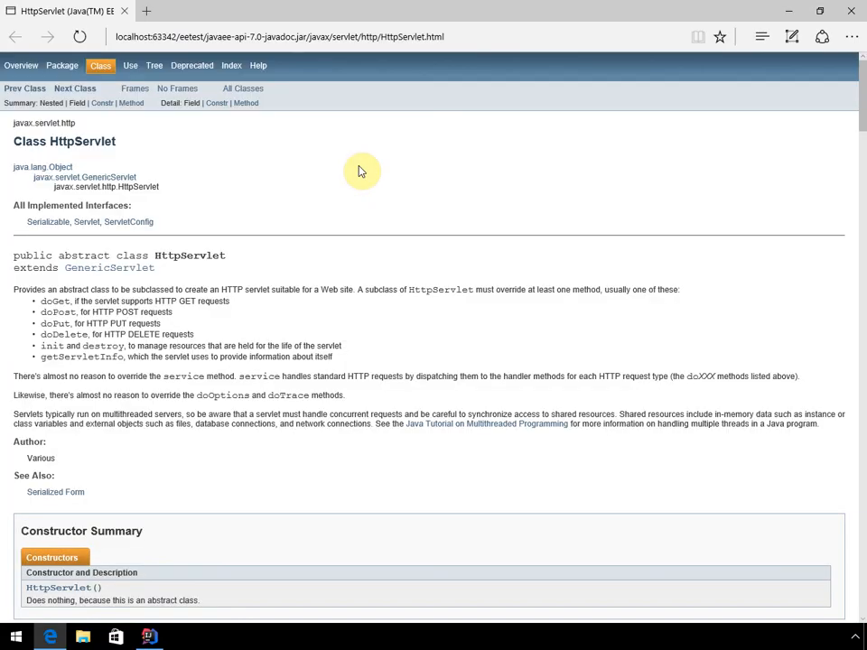
scroll(316, 253, "down", 2)
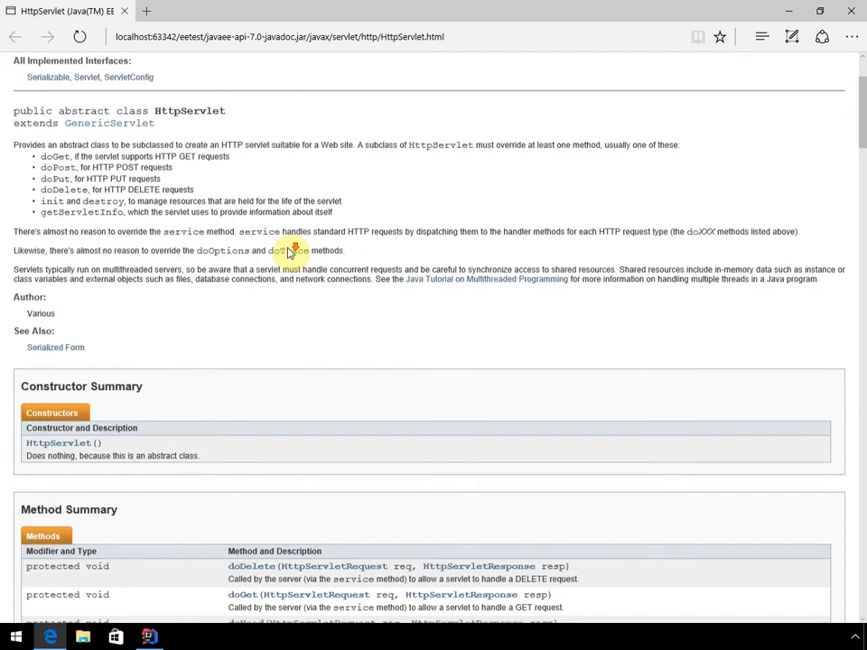
left_click(850, 11)
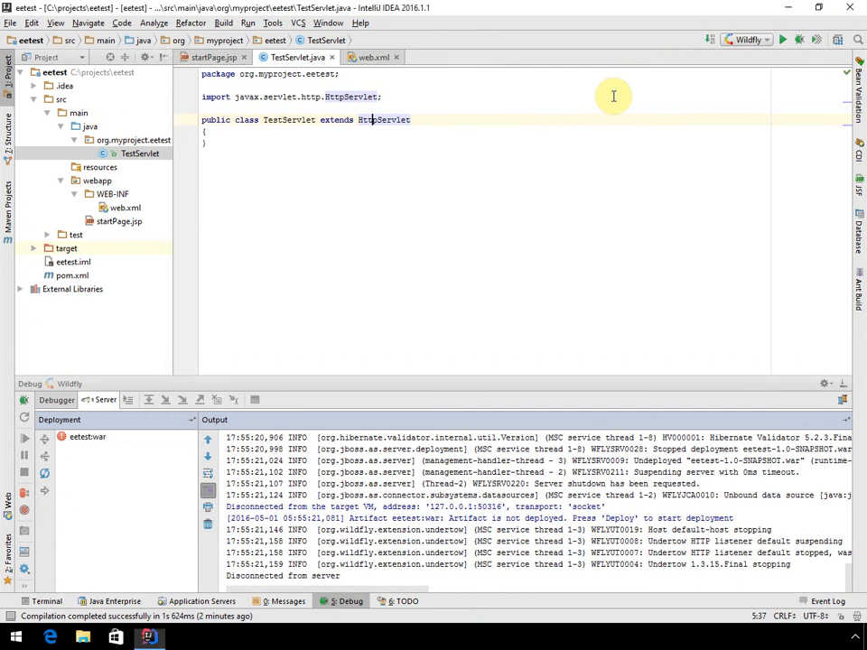
Read the quick documentation for HttpServlet inside the editor with the popup enlarged, and dismiss it
key("ctrl+q")
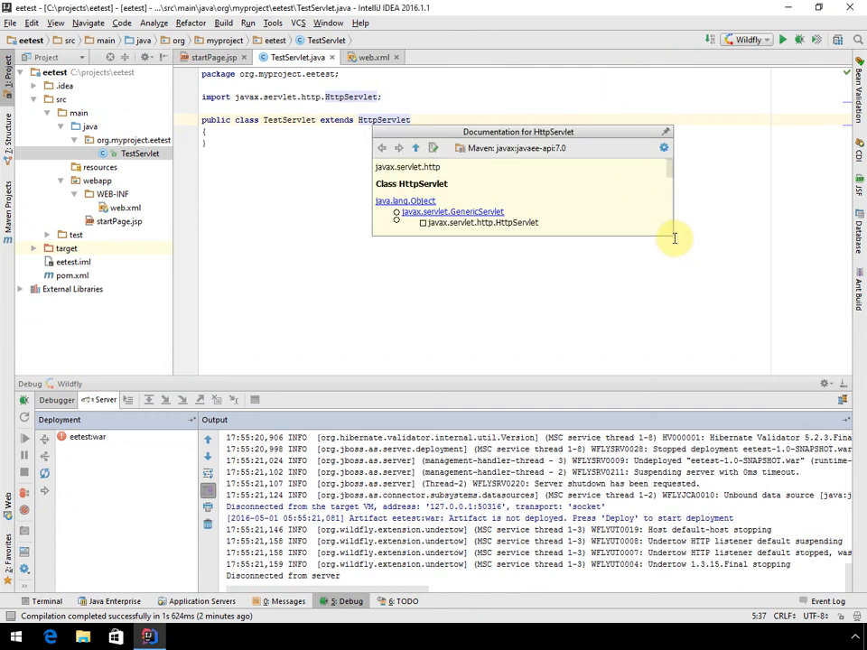
left_click_drag(673, 235, 794, 392)
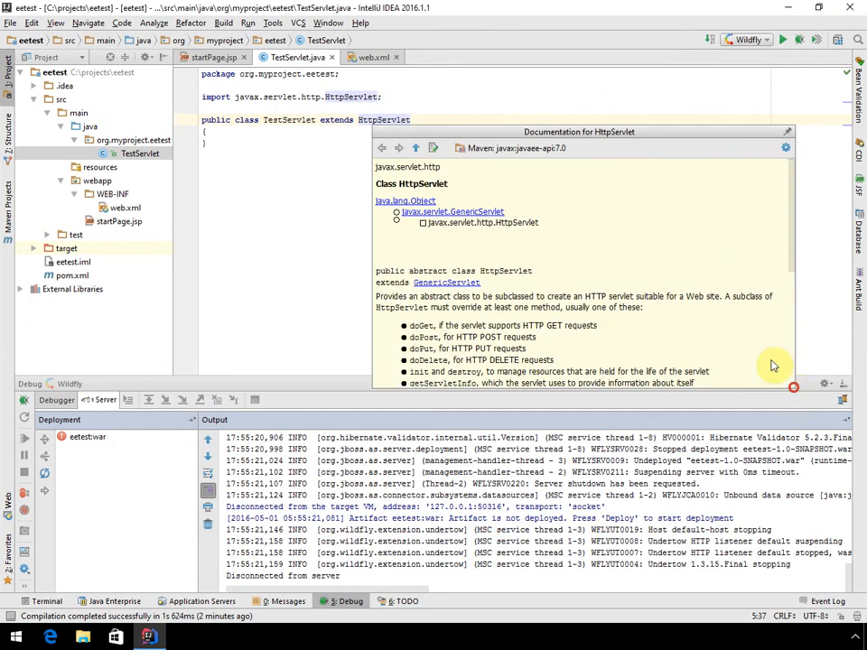
scroll(691, 307, "down", 2)
scroll(691, 307, "down", 5)
scroll(680, 298, "up", 7)
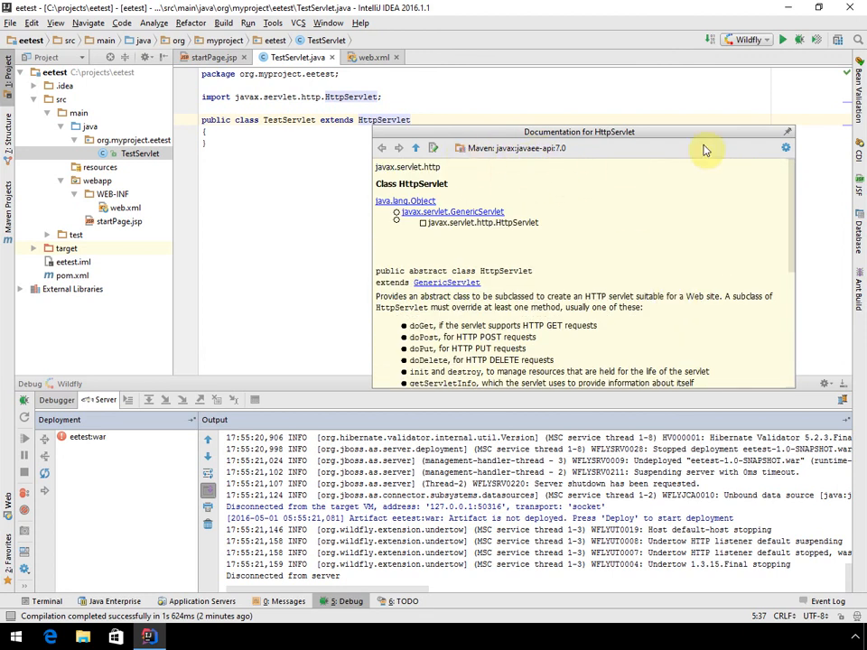
left_click(738, 103)
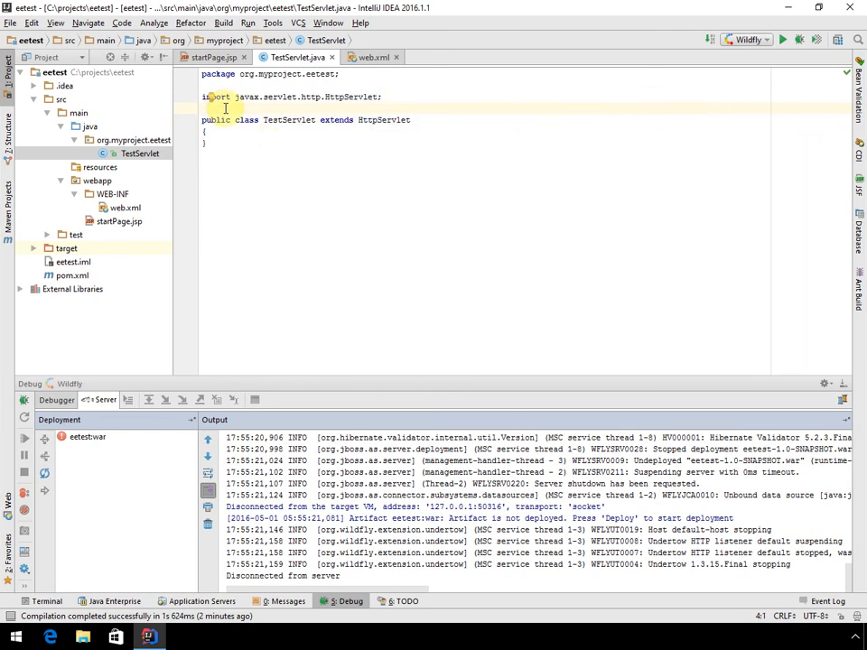
key("Return")
type("@")
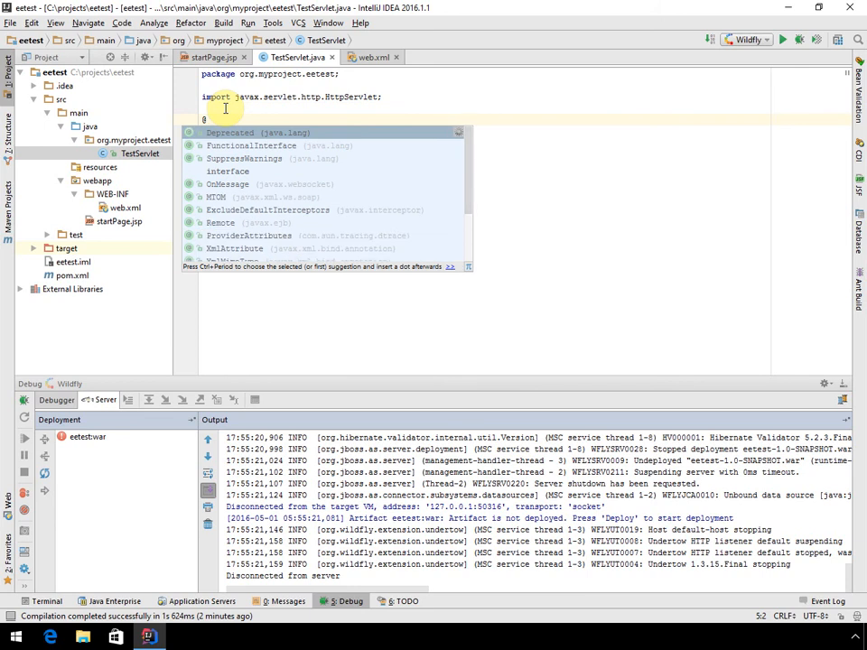
type("WebSer")
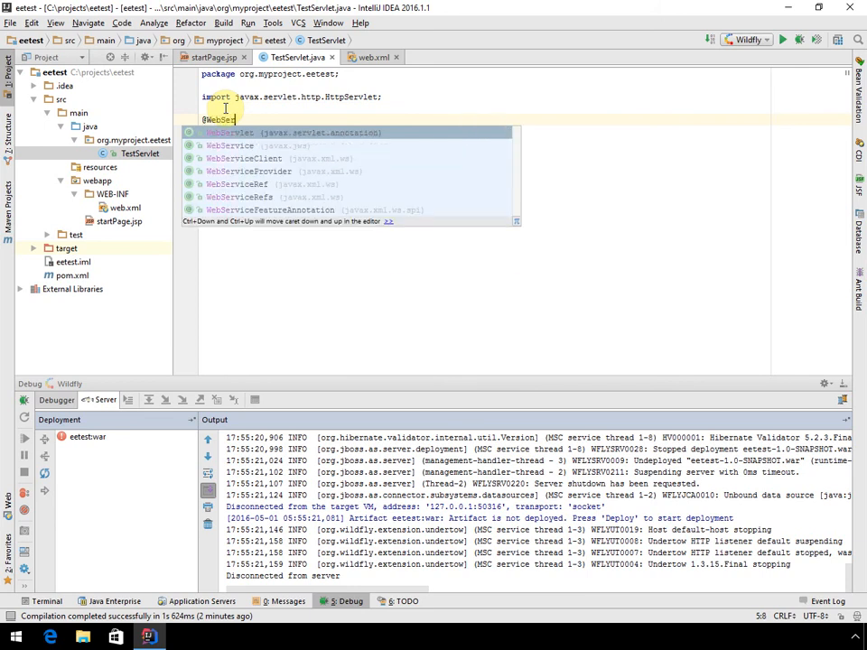
key("Return")
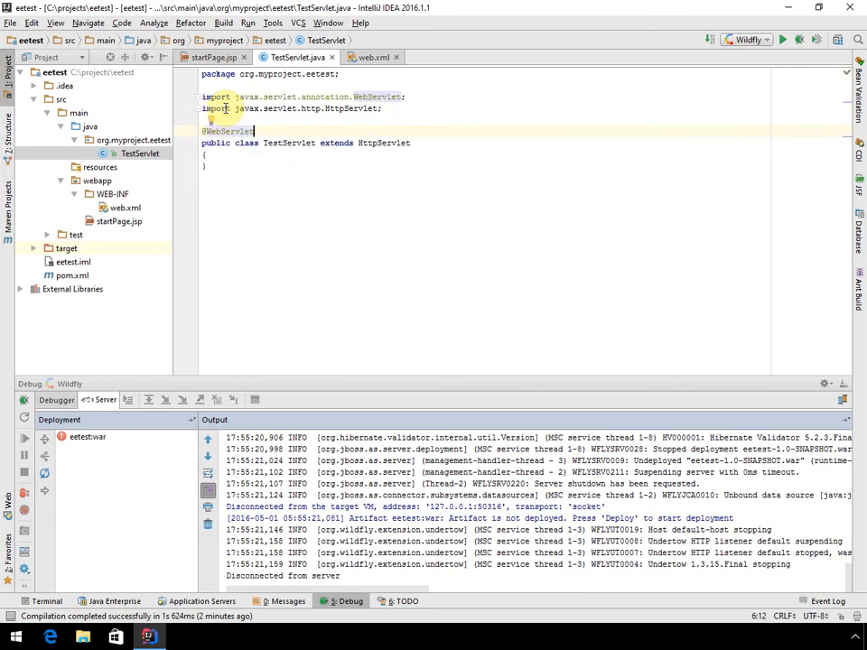
type("(")
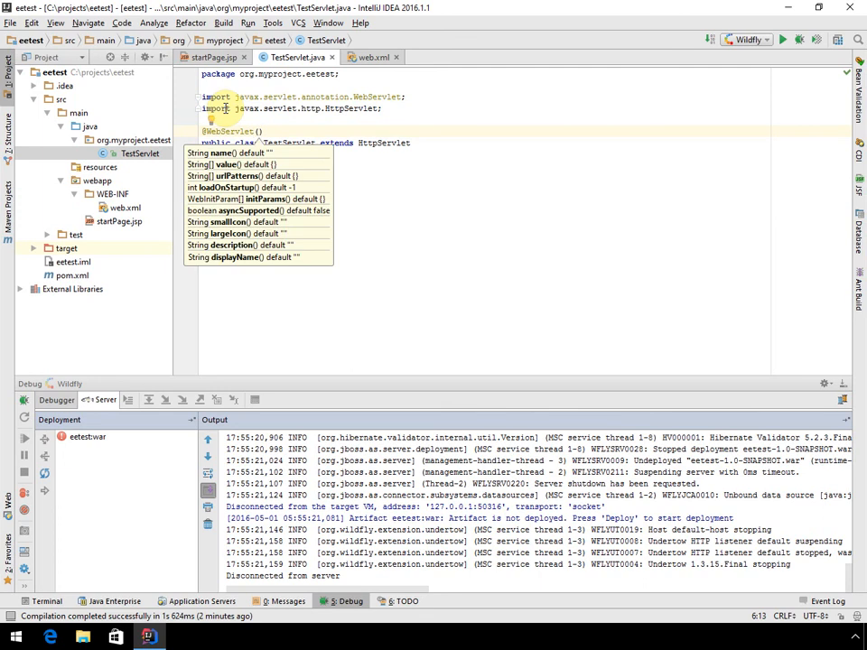
type("u")
key("Return")
type("\"/test\")")
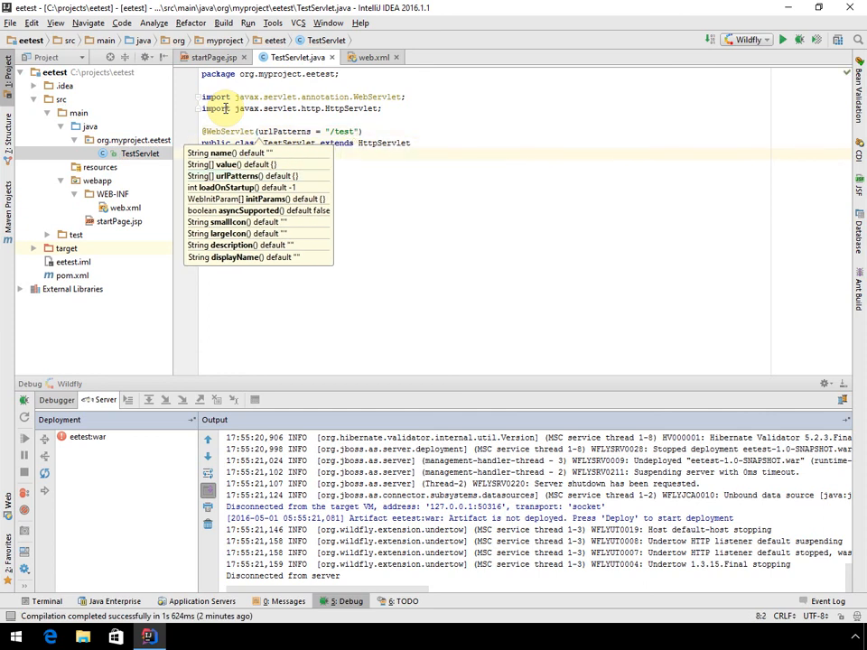
key("Down")
key("Down")
key("Return")
key("ctrl+o")
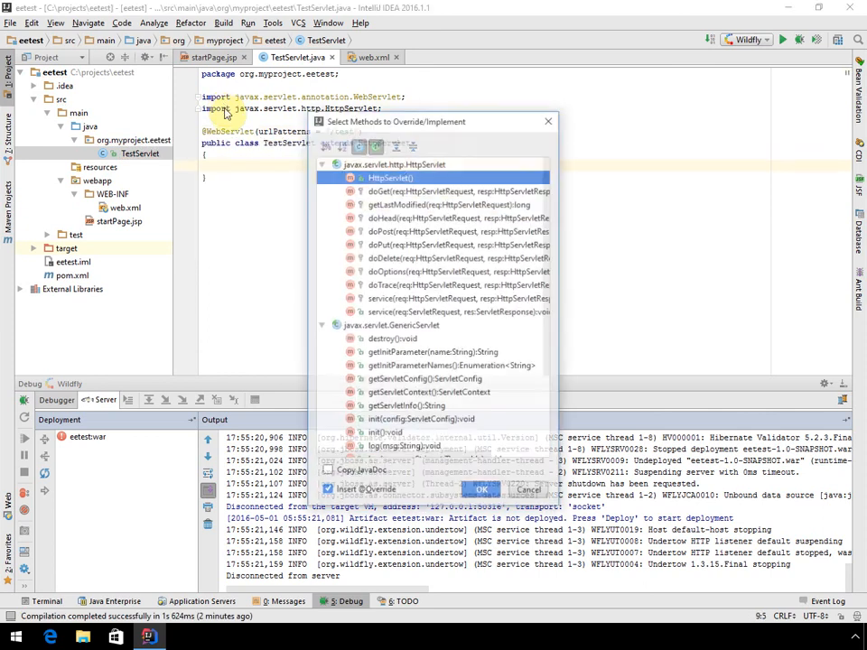
key("Down")
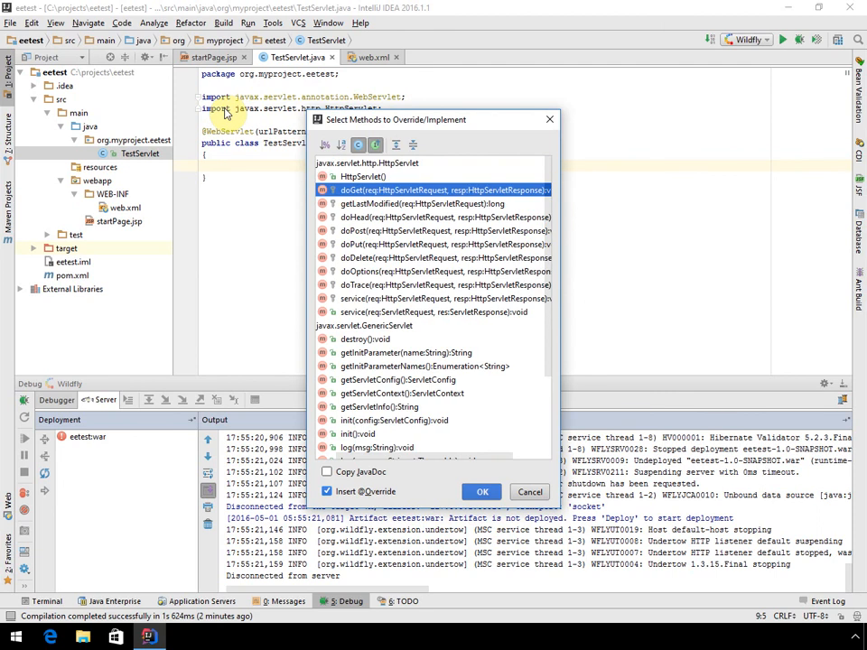
key("Return")
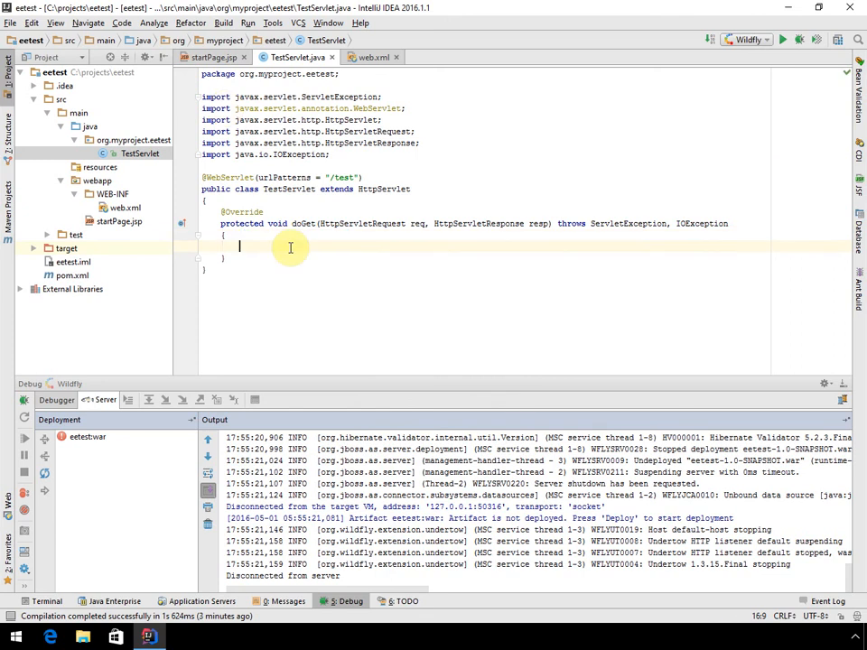
Make doGet write "Hello World from my servlet." through the response writer, and compile the project
type("resp.getWr")
key("ctrl+period")
type("w")
key("Return")
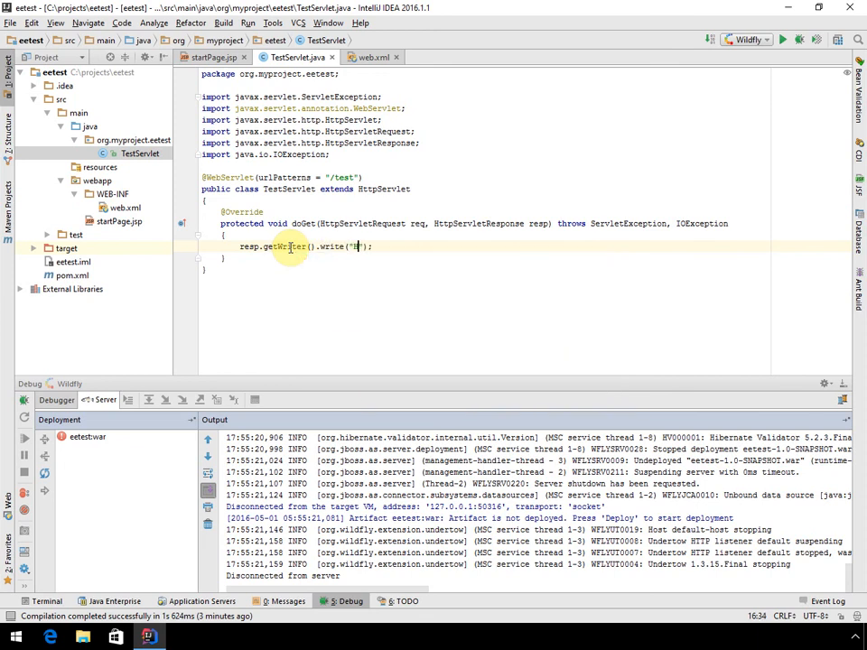
type("\"Hello World from my servlet.")
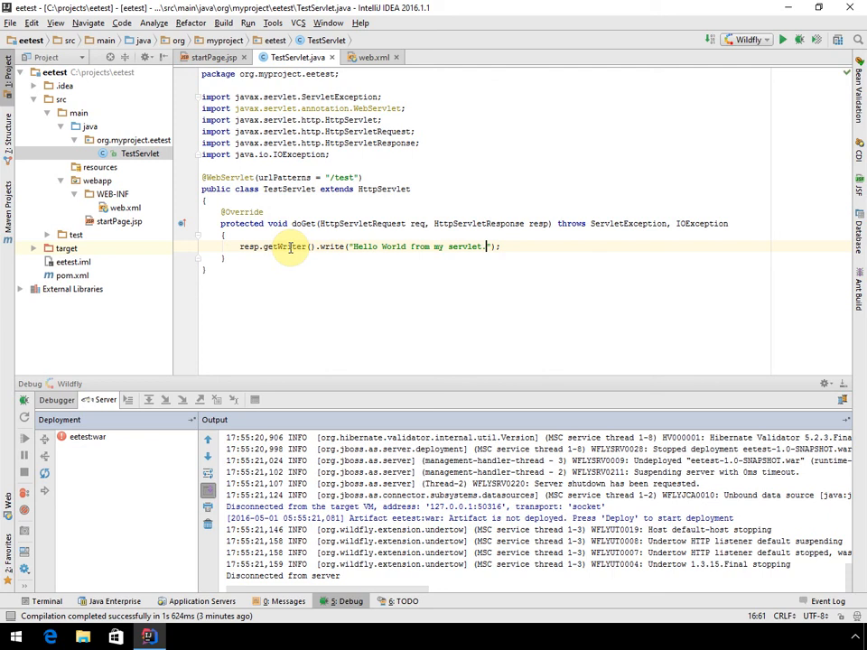
key("ctrl+F9")
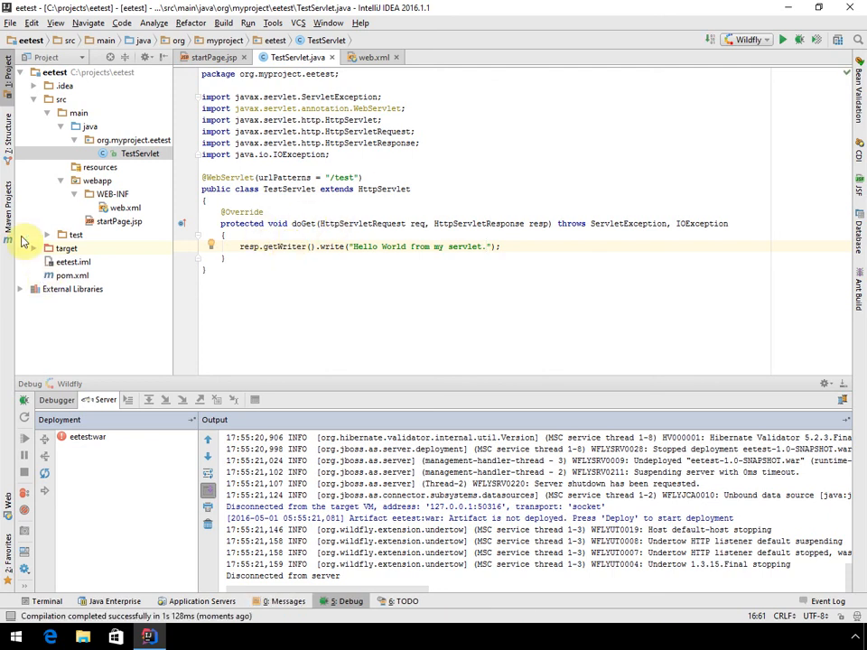
Collapse the src folder in the project tree and expand the target folder to examine the build output
left_click(8, 71)
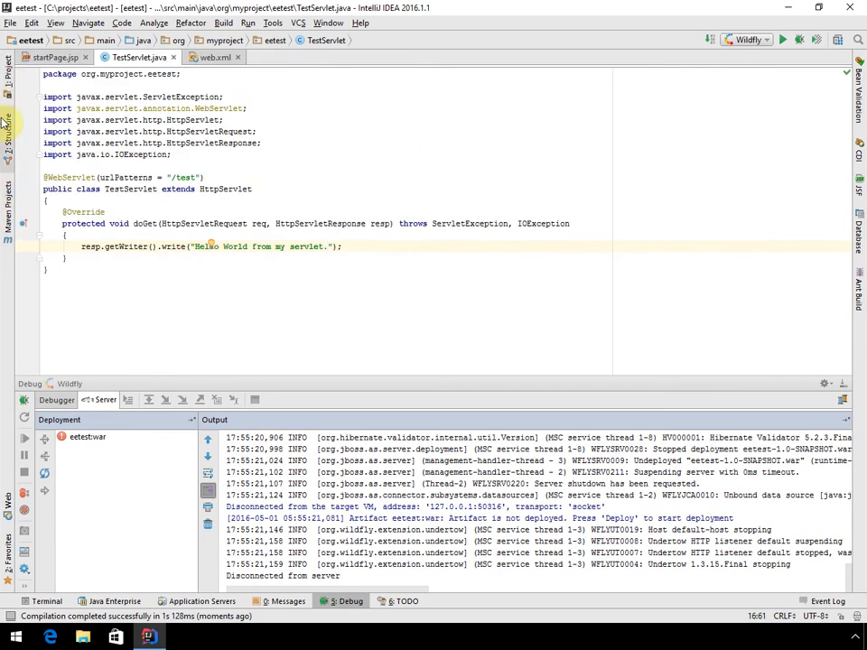
left_click(9, 78)
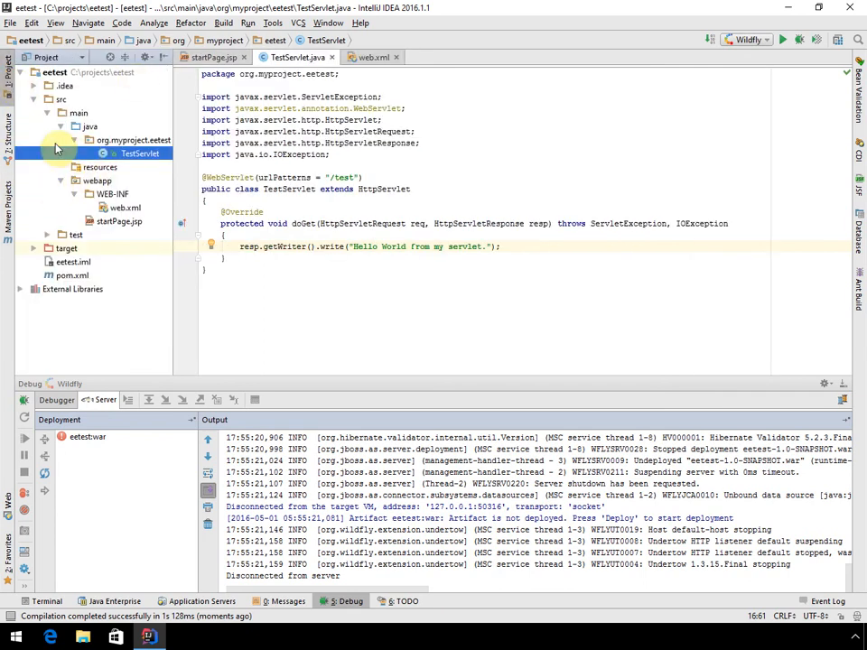
left_click(34, 99)
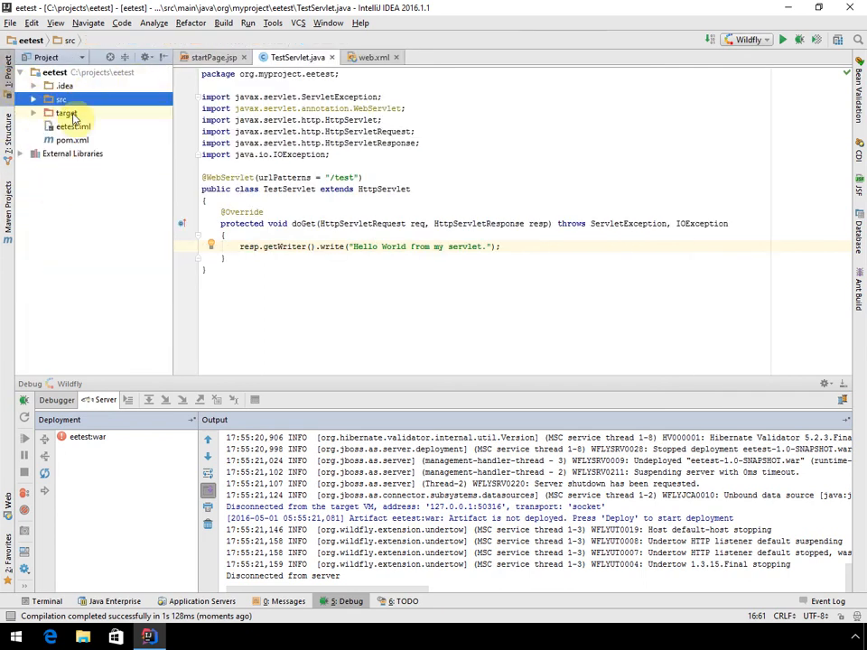
left_click(47, 116)
left_click(33, 114)
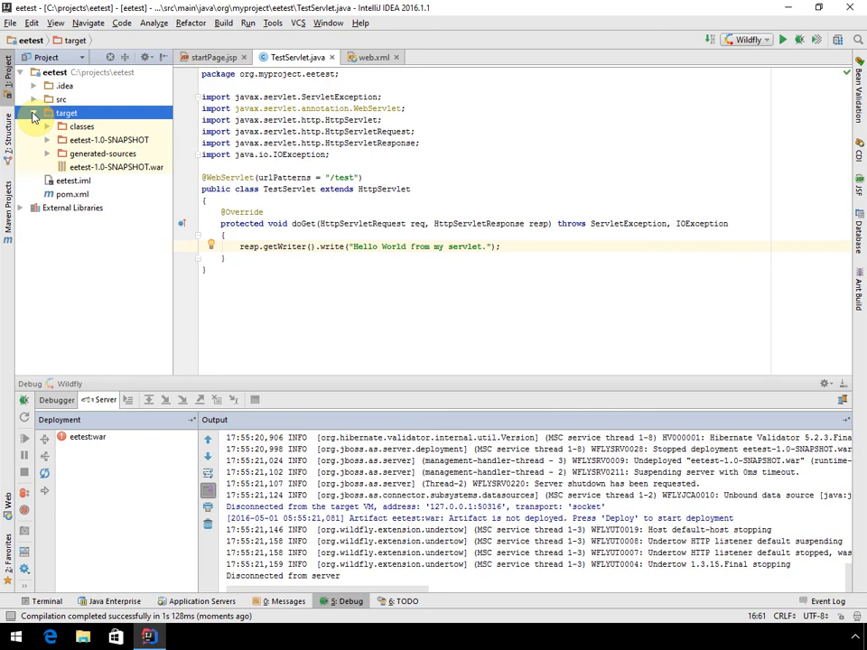
Run the Maven clean lifecycle phase on eetest and check the project tree for the target folder
left_click(7, 180)
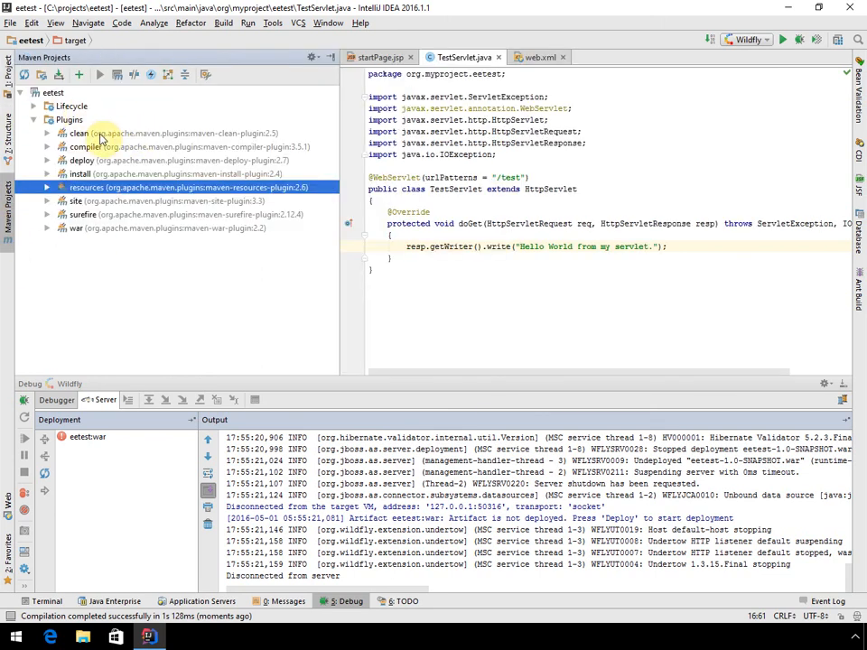
left_click(32, 121)
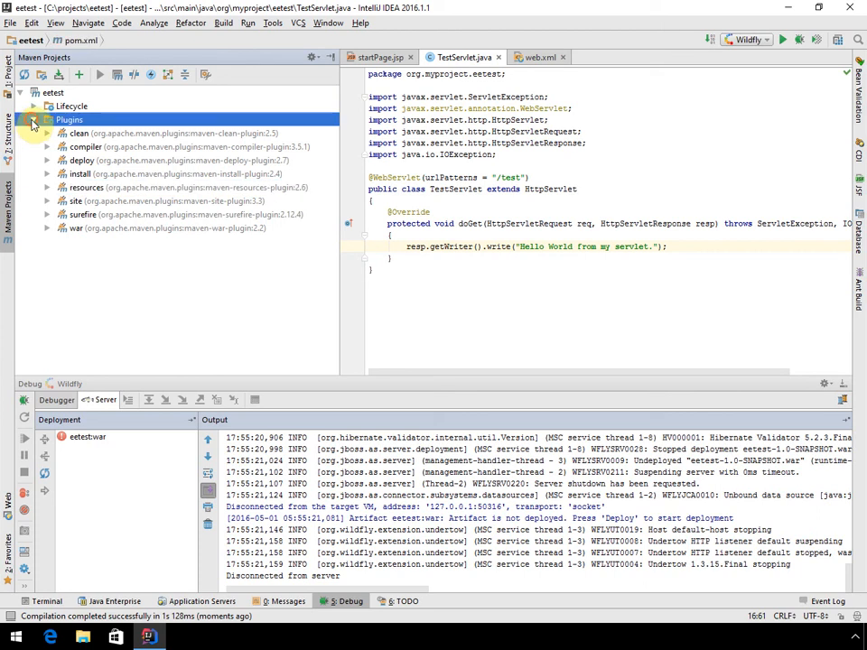
left_click(33, 118)
left_click(34, 106)
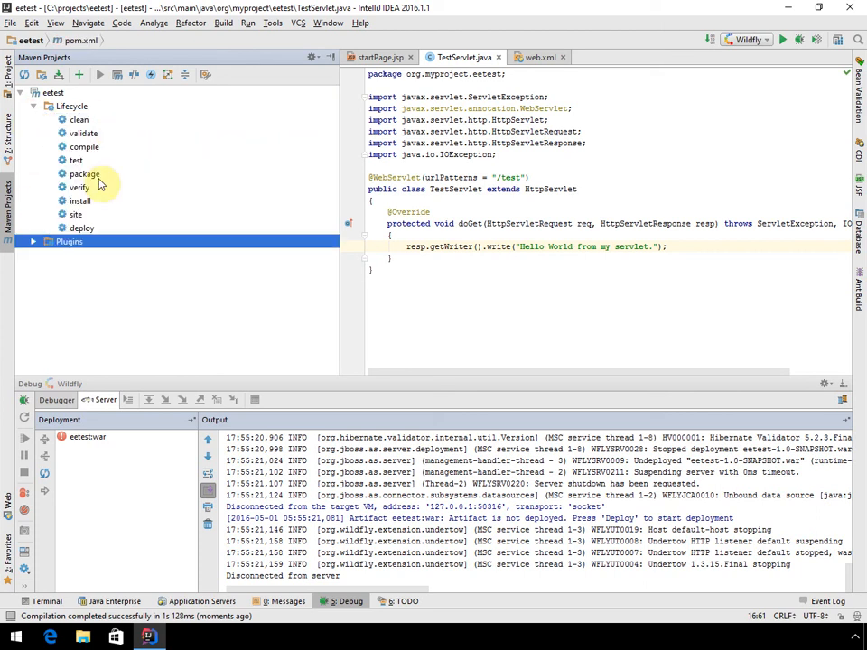
double_click(81, 120)
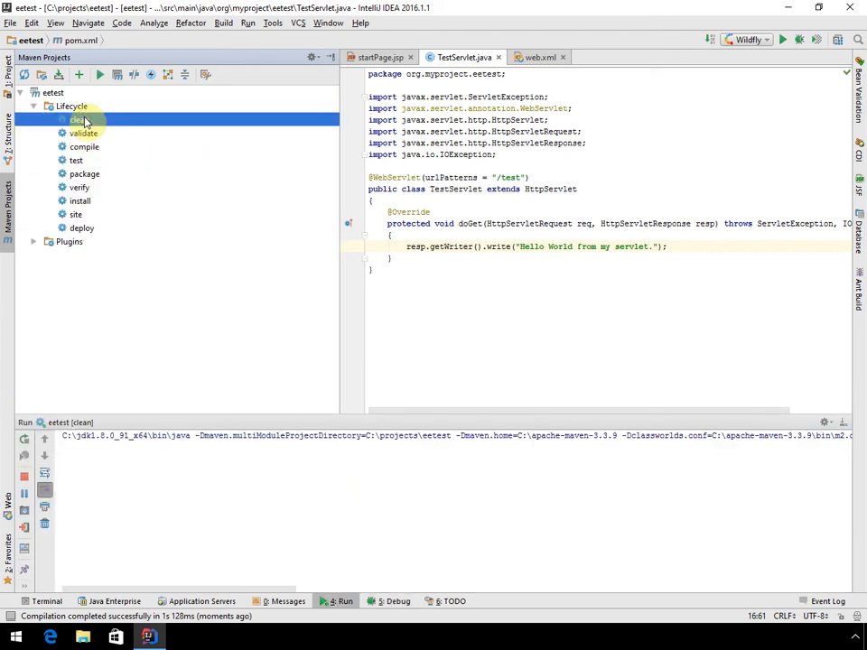
left_click(10, 70)
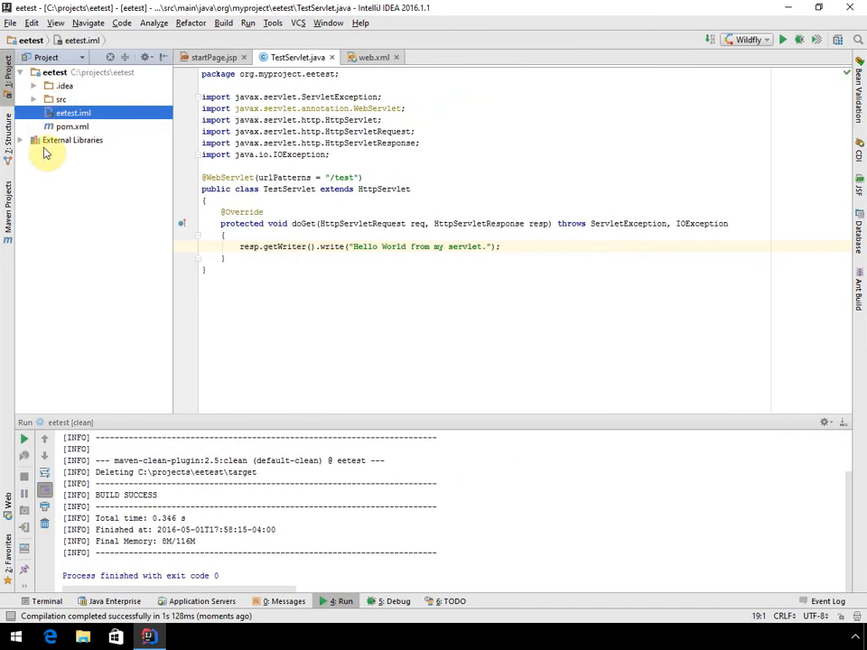
Build the eetest WAR with the Maven package lifecycle phase and expand the target folder in the project tree
left_click(7, 213)
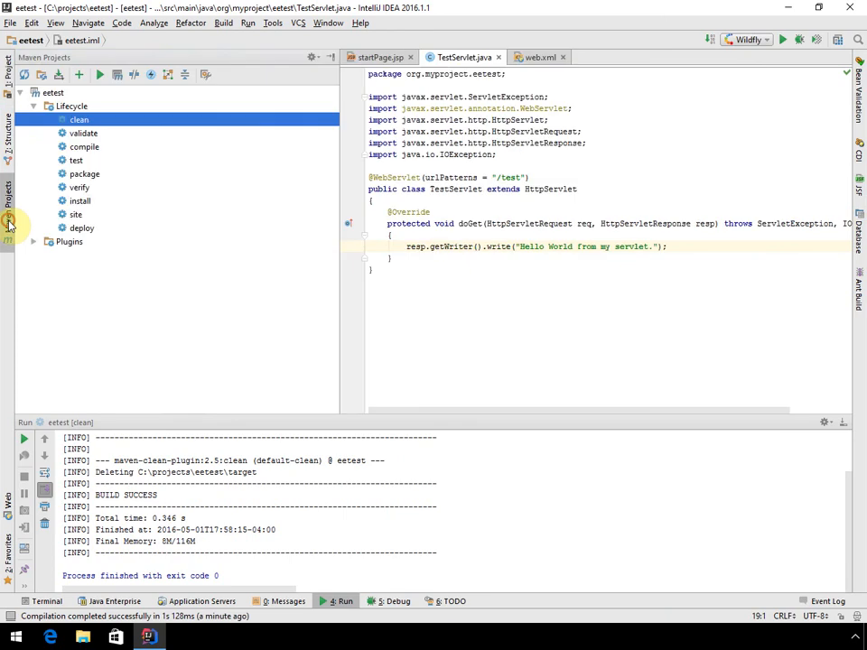
double_click(90, 172)
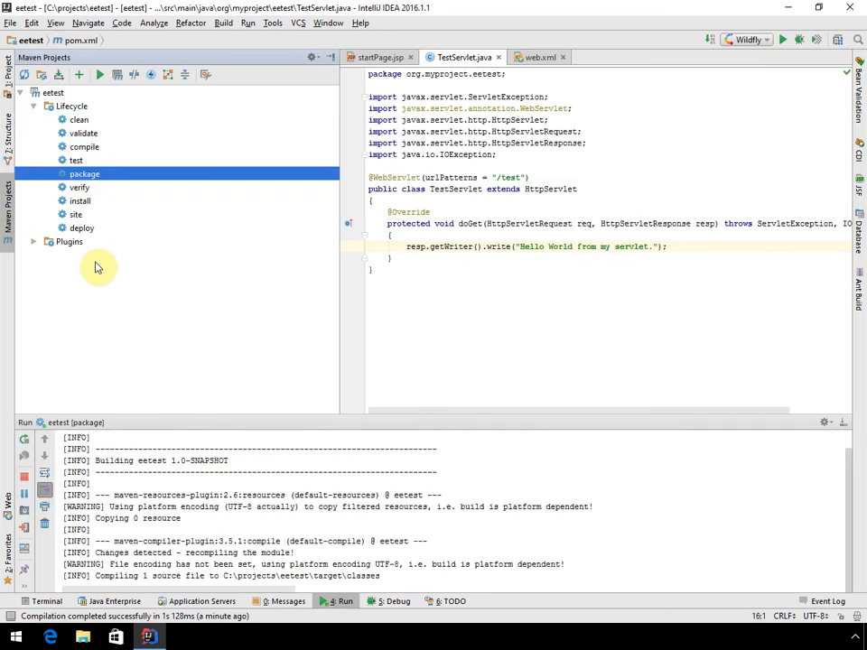
left_click(9, 76)
double_click(61, 112)
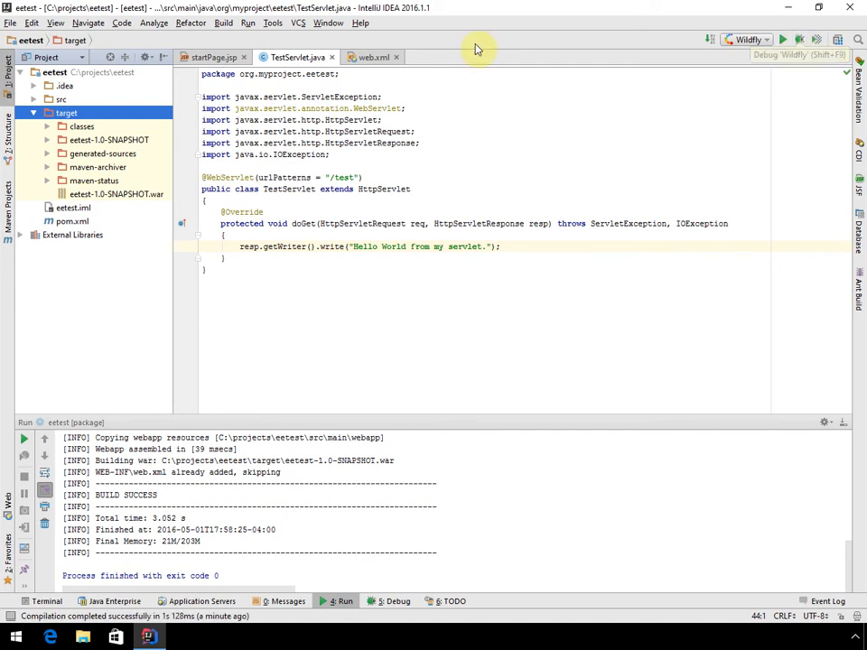
Hide the project tree and place the cursor below the class's closing brace in TestServlet.java
left_click(9, 80)
left_click(59, 277)
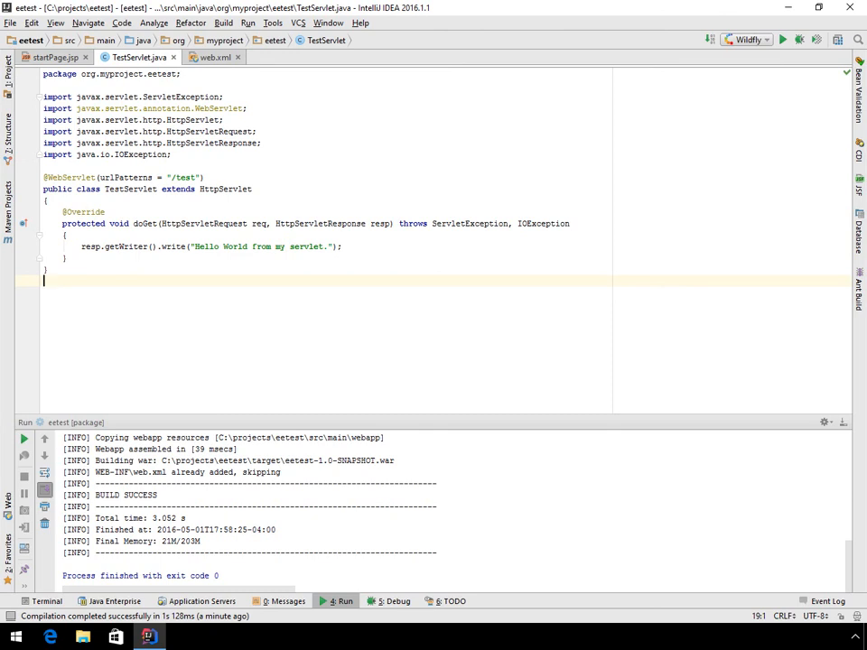